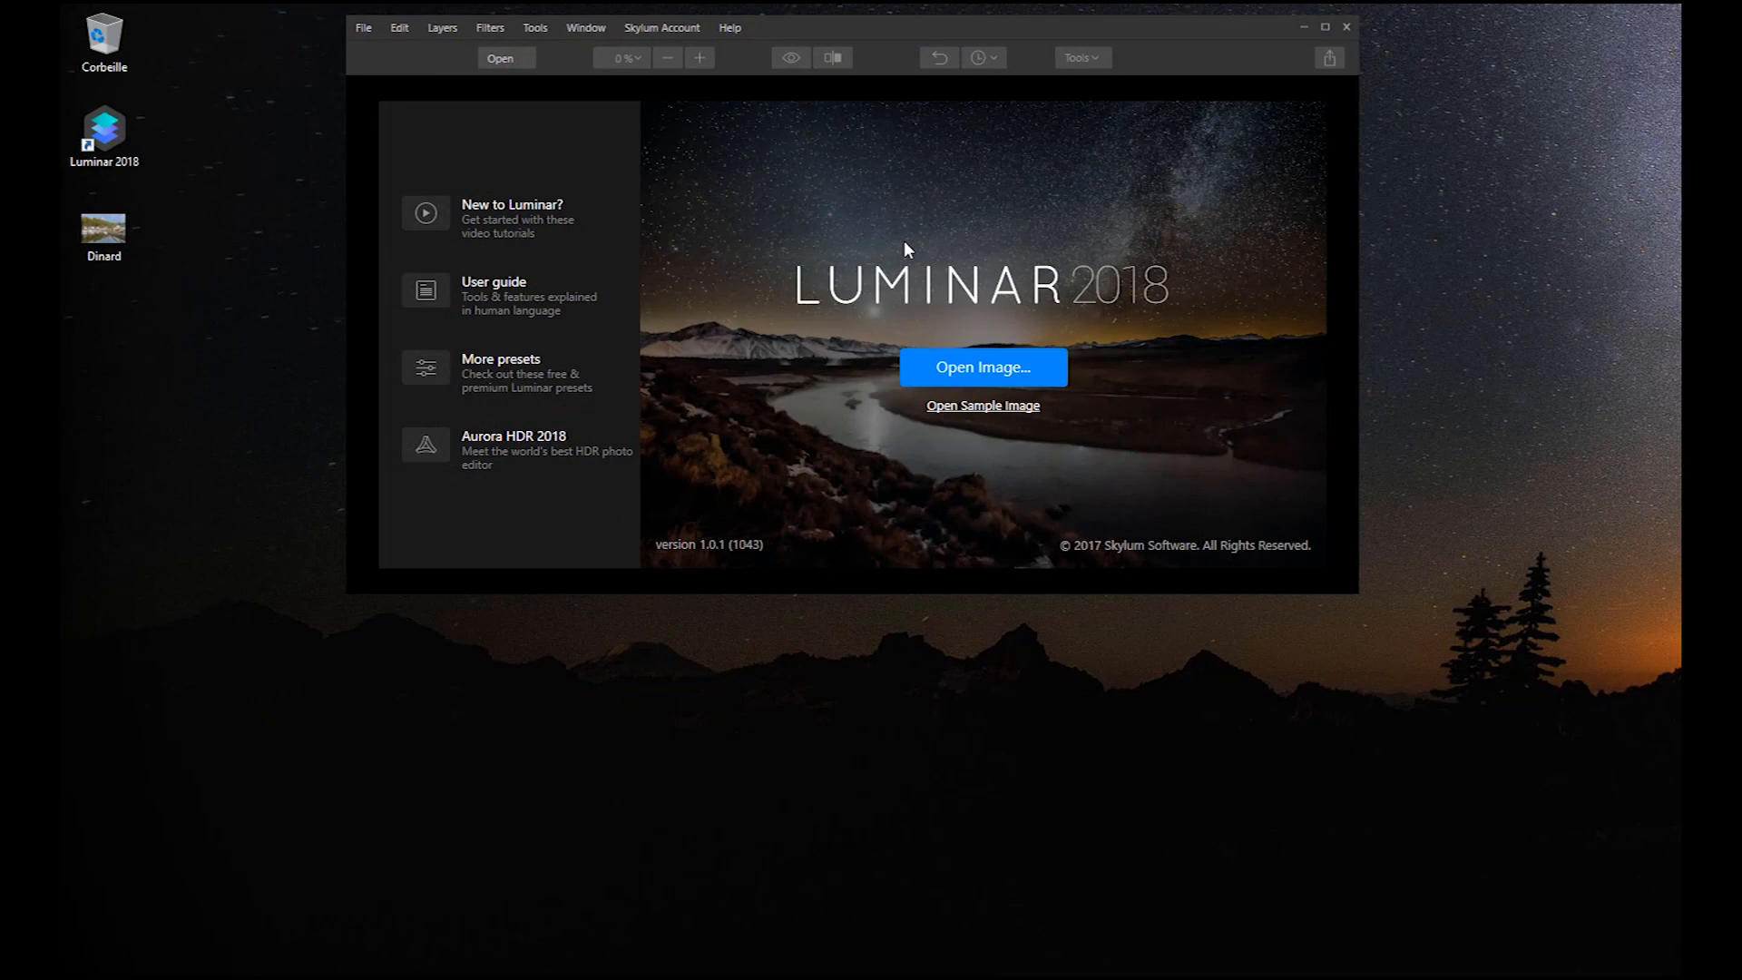
Open the Dinard photo from the Bureau folder.
{"action": "left_click", "coordinate": [1008, 363]}
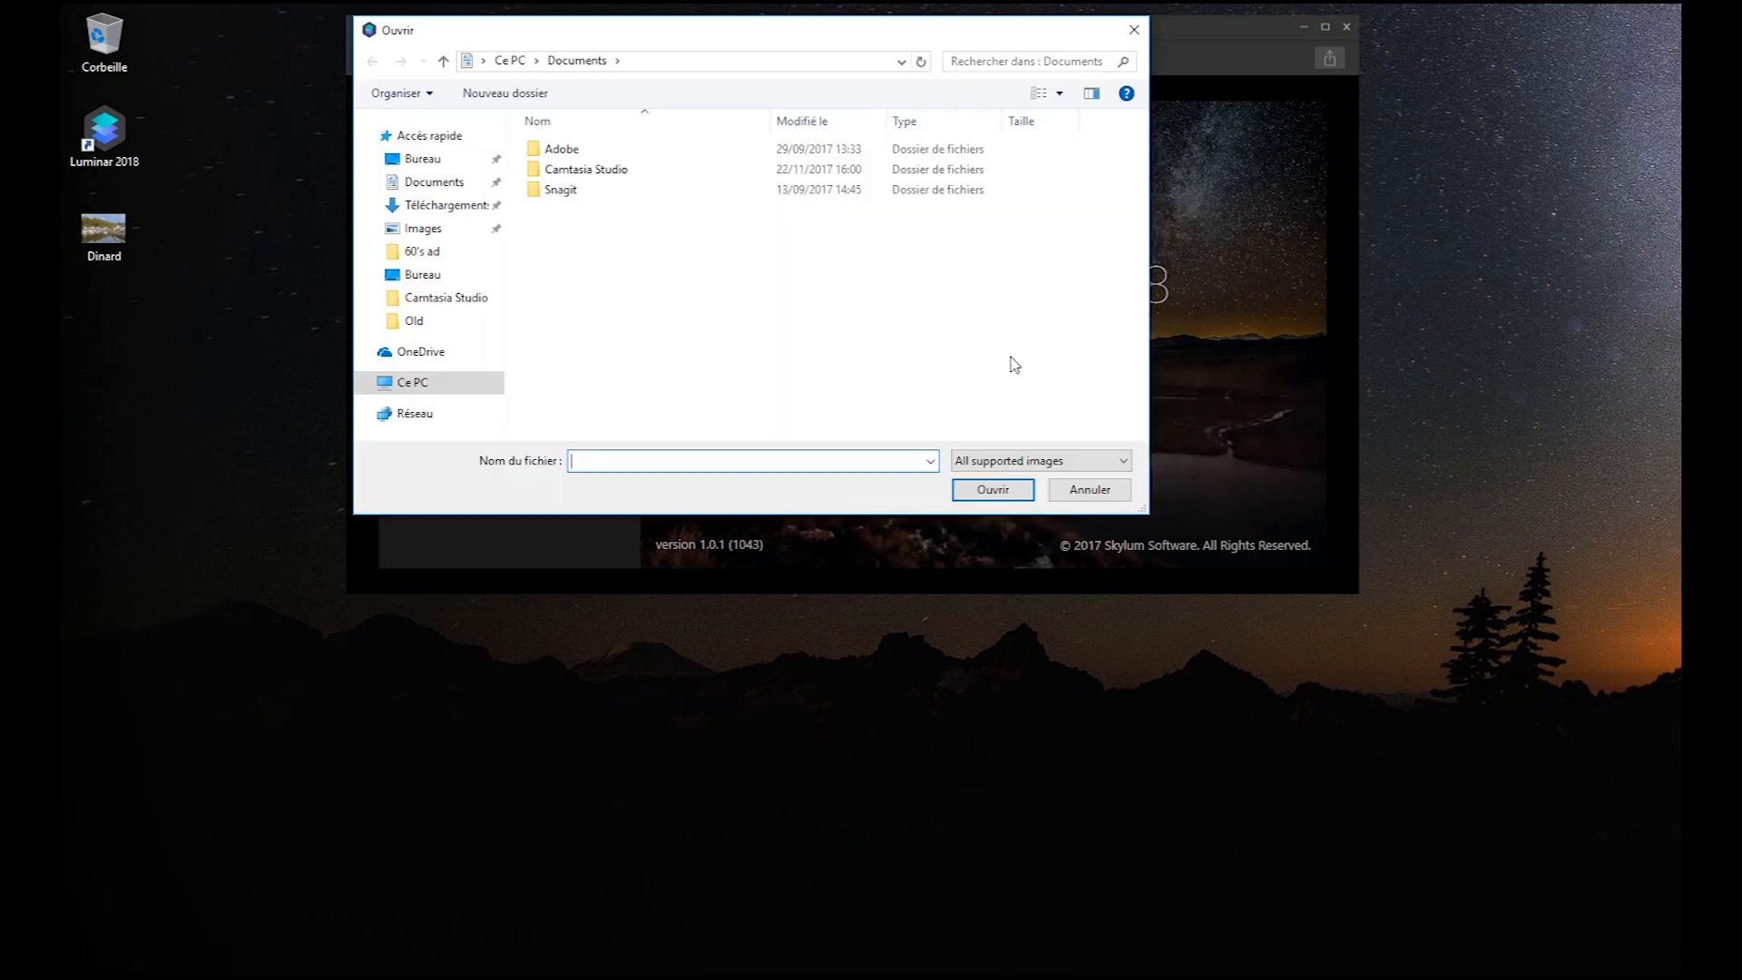
{"action": "left_click", "coordinate": [422, 160]}
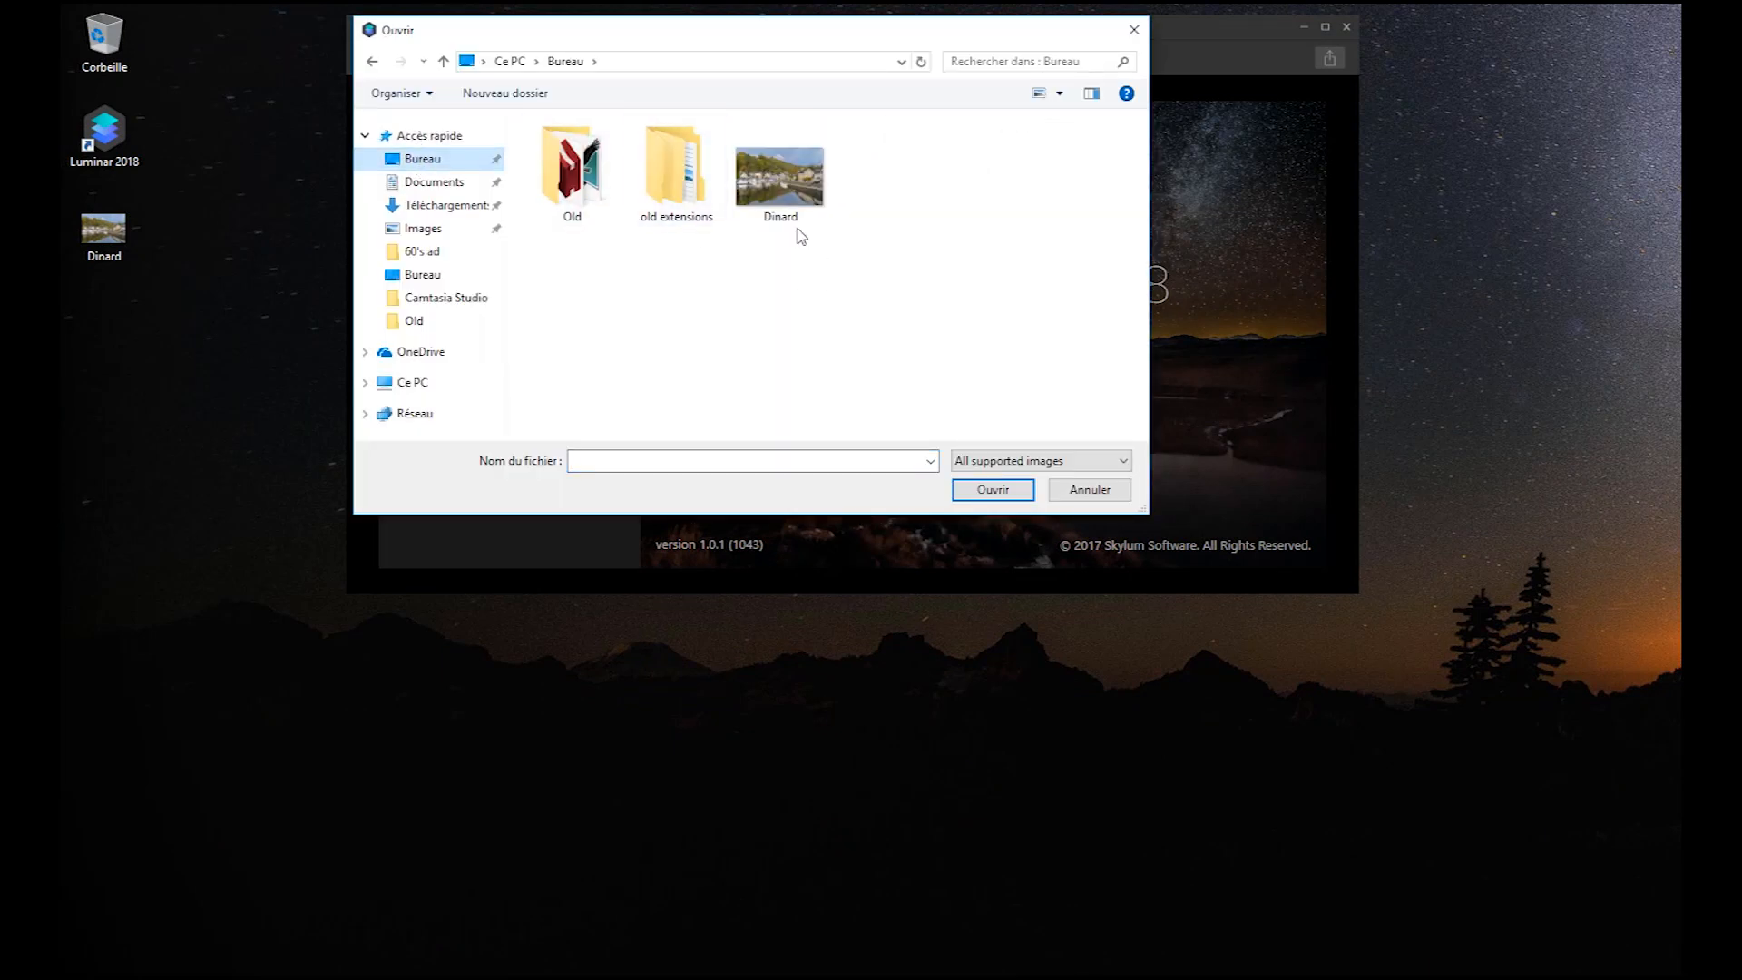
{"action": "double_click", "coordinate": [807, 180]}
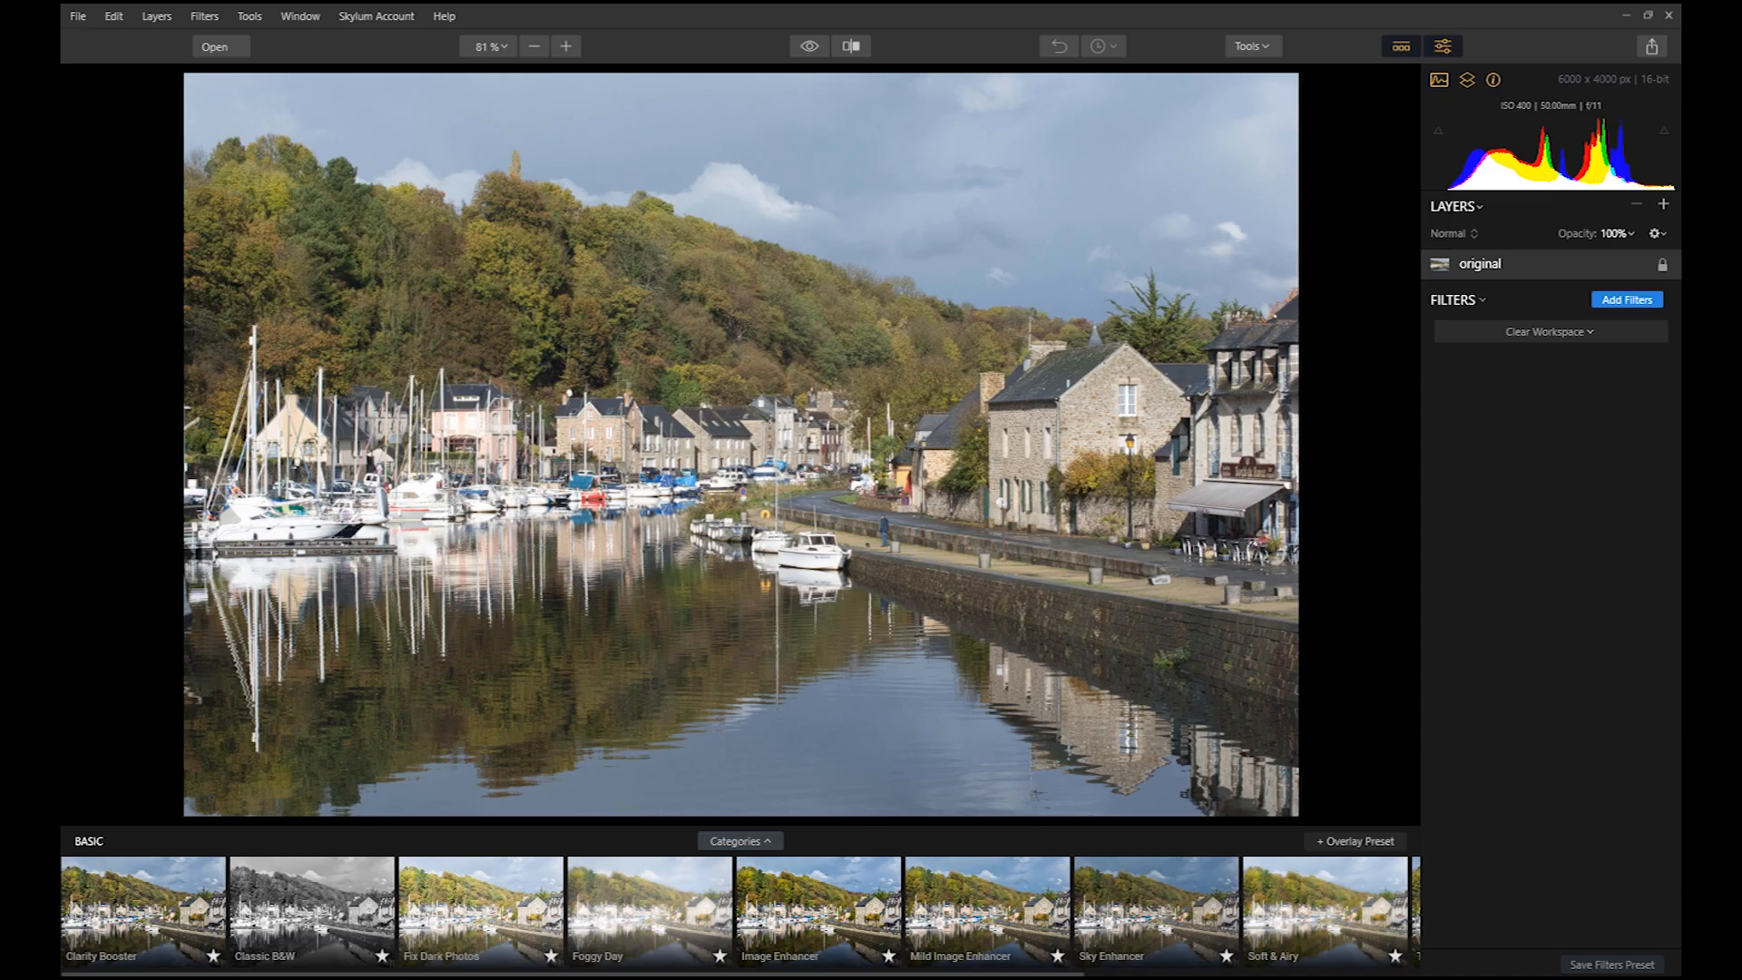
Start the Crop tool and try out rotating the frame and switching to the alternative composition grid.
{"action": "left_click", "coordinate": [1265, 45]}
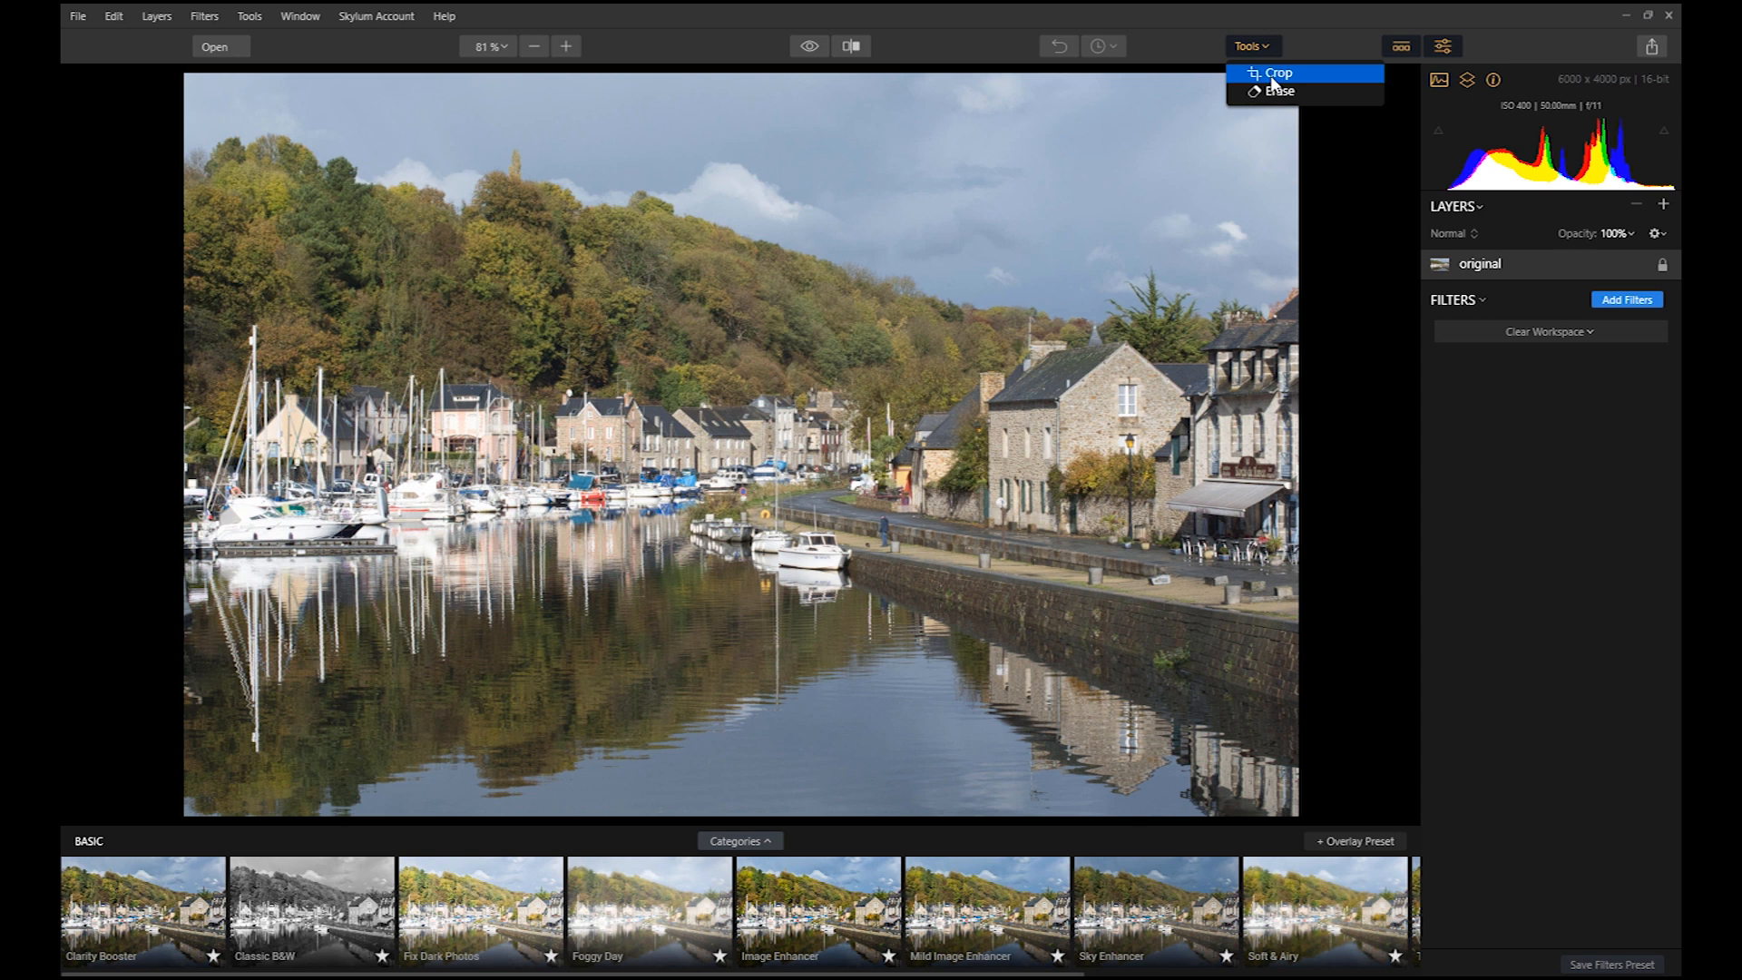
{"action": "left_click", "coordinate": [1313, 40]}
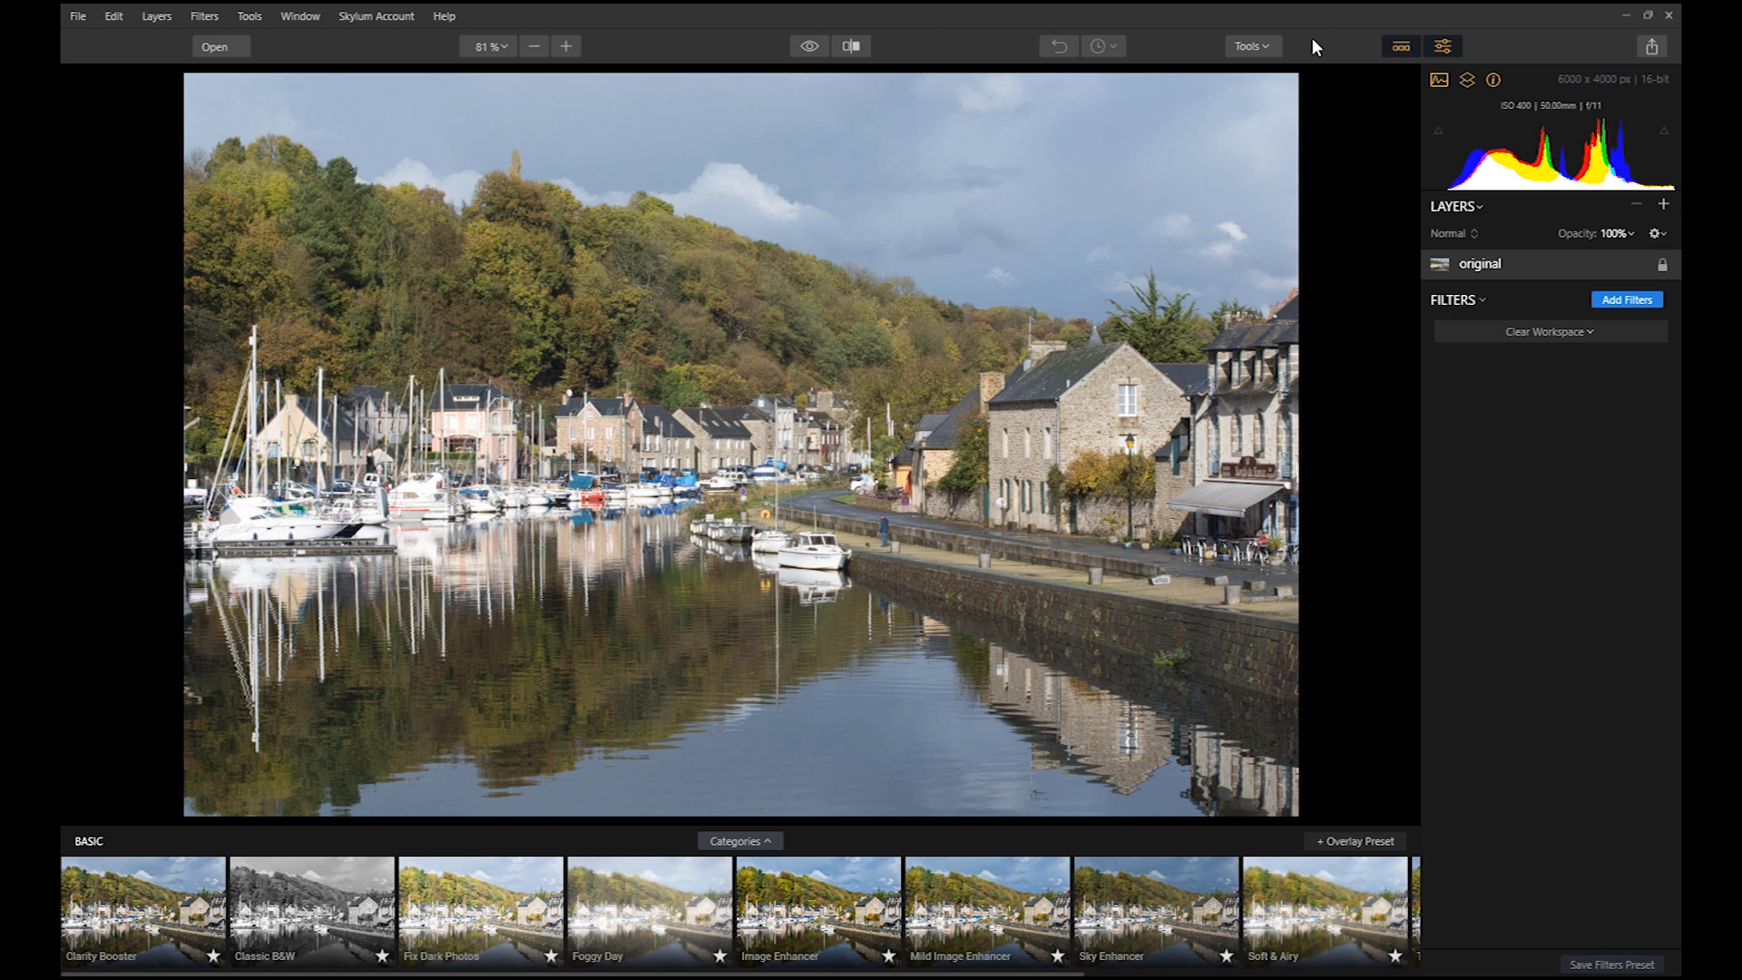
{"action": "key", "text": "c"}
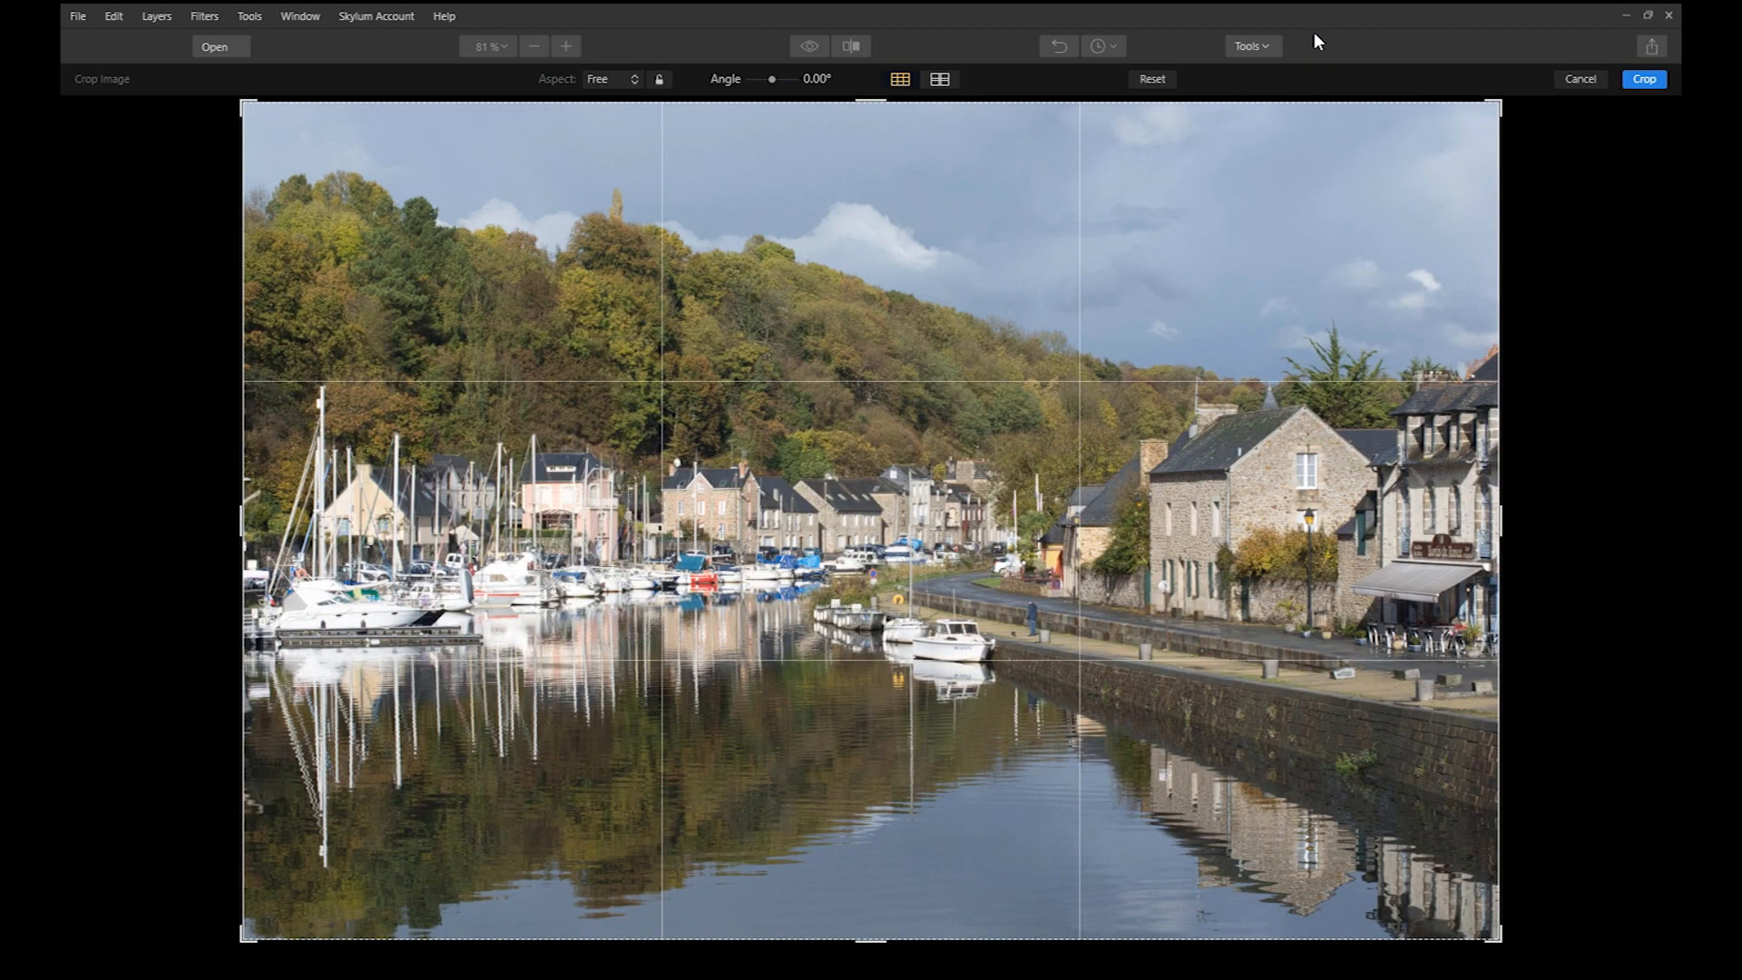
{"action": "left_click_drag", "start_coordinate": [1499, 105], "coordinate": [1548, 117]}
{"action": "left_click", "coordinate": [943, 80]}
{"action": "left_click", "coordinate": [914, 78]}
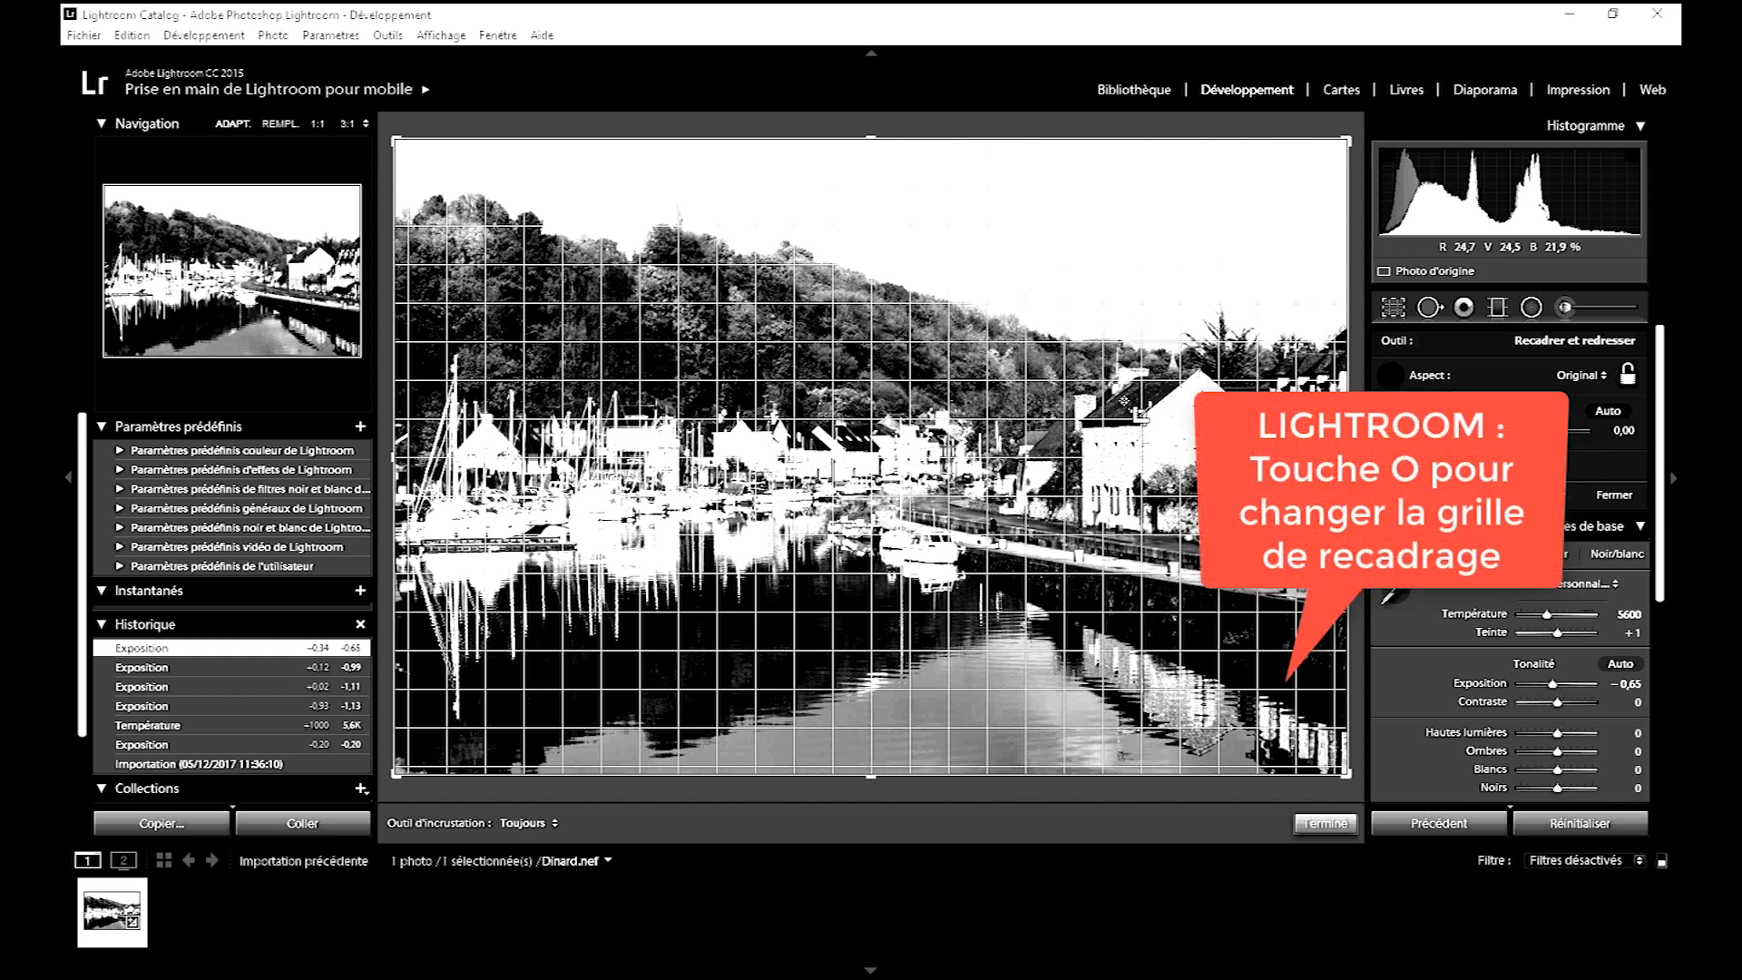
Switch to Lightroom and cycle through the overlay grids available in its crop tool.
{"action": "key", "text": "o"}
{"action": "key", "text": "o"}
{"action": "key", "text": "o"}
{"action": "key", "text": "o"}
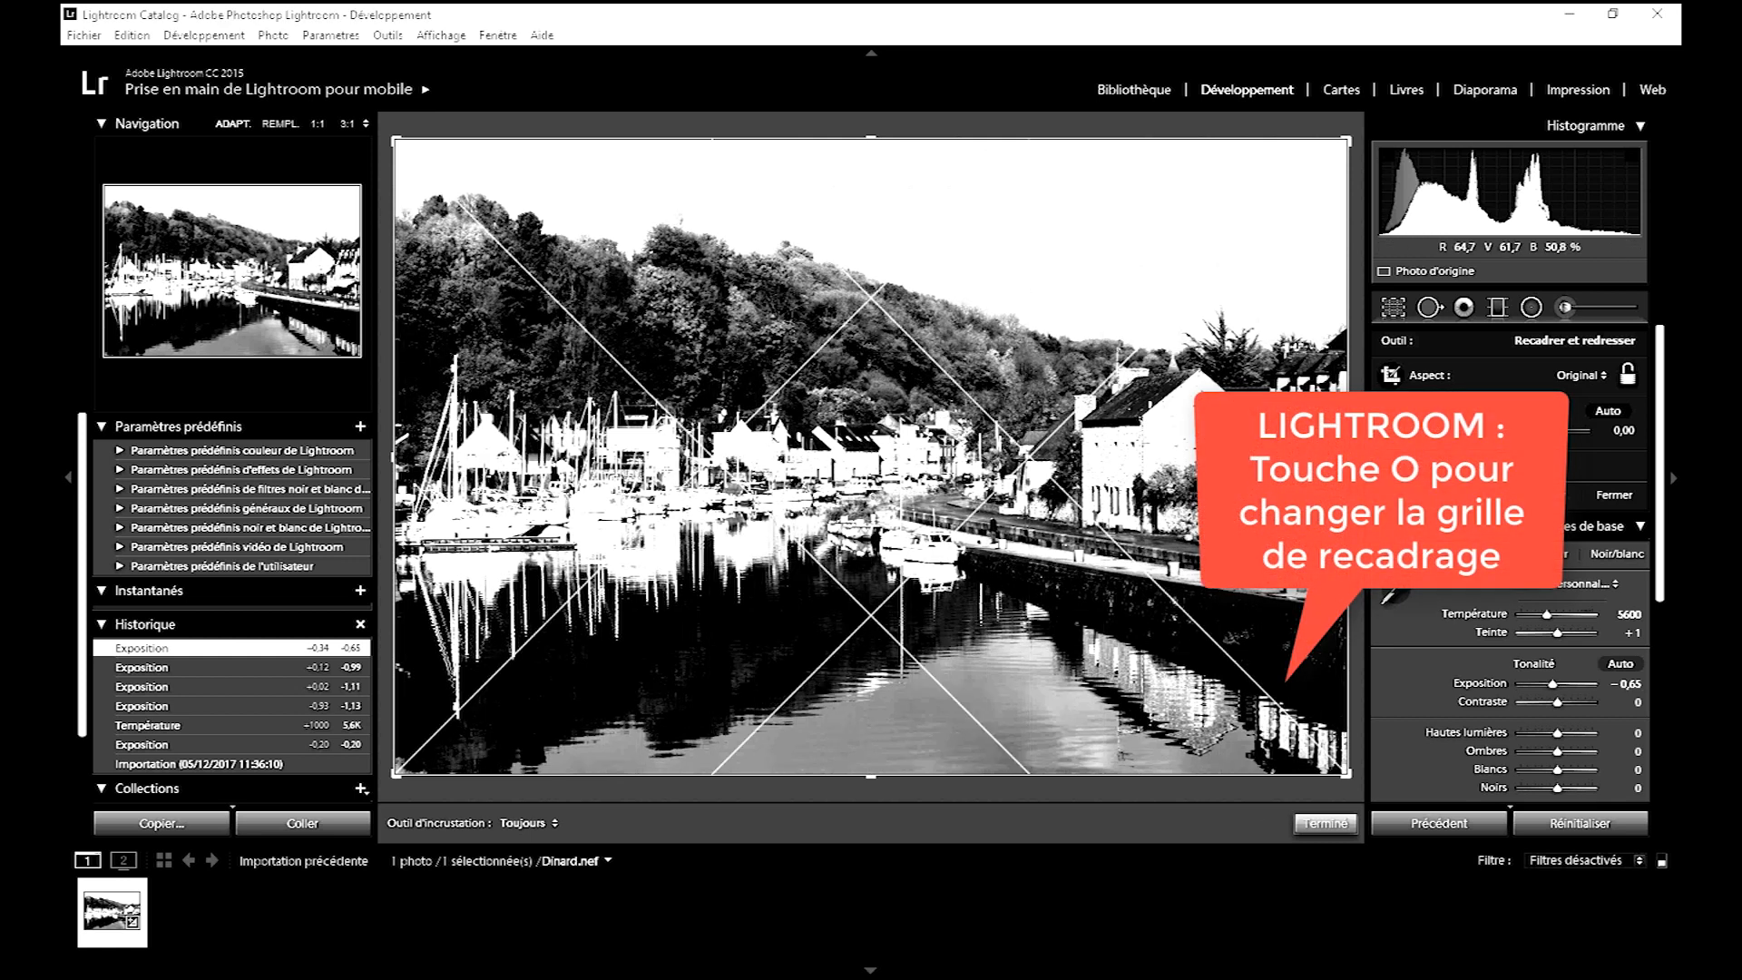
{"action": "key", "text": "o"}
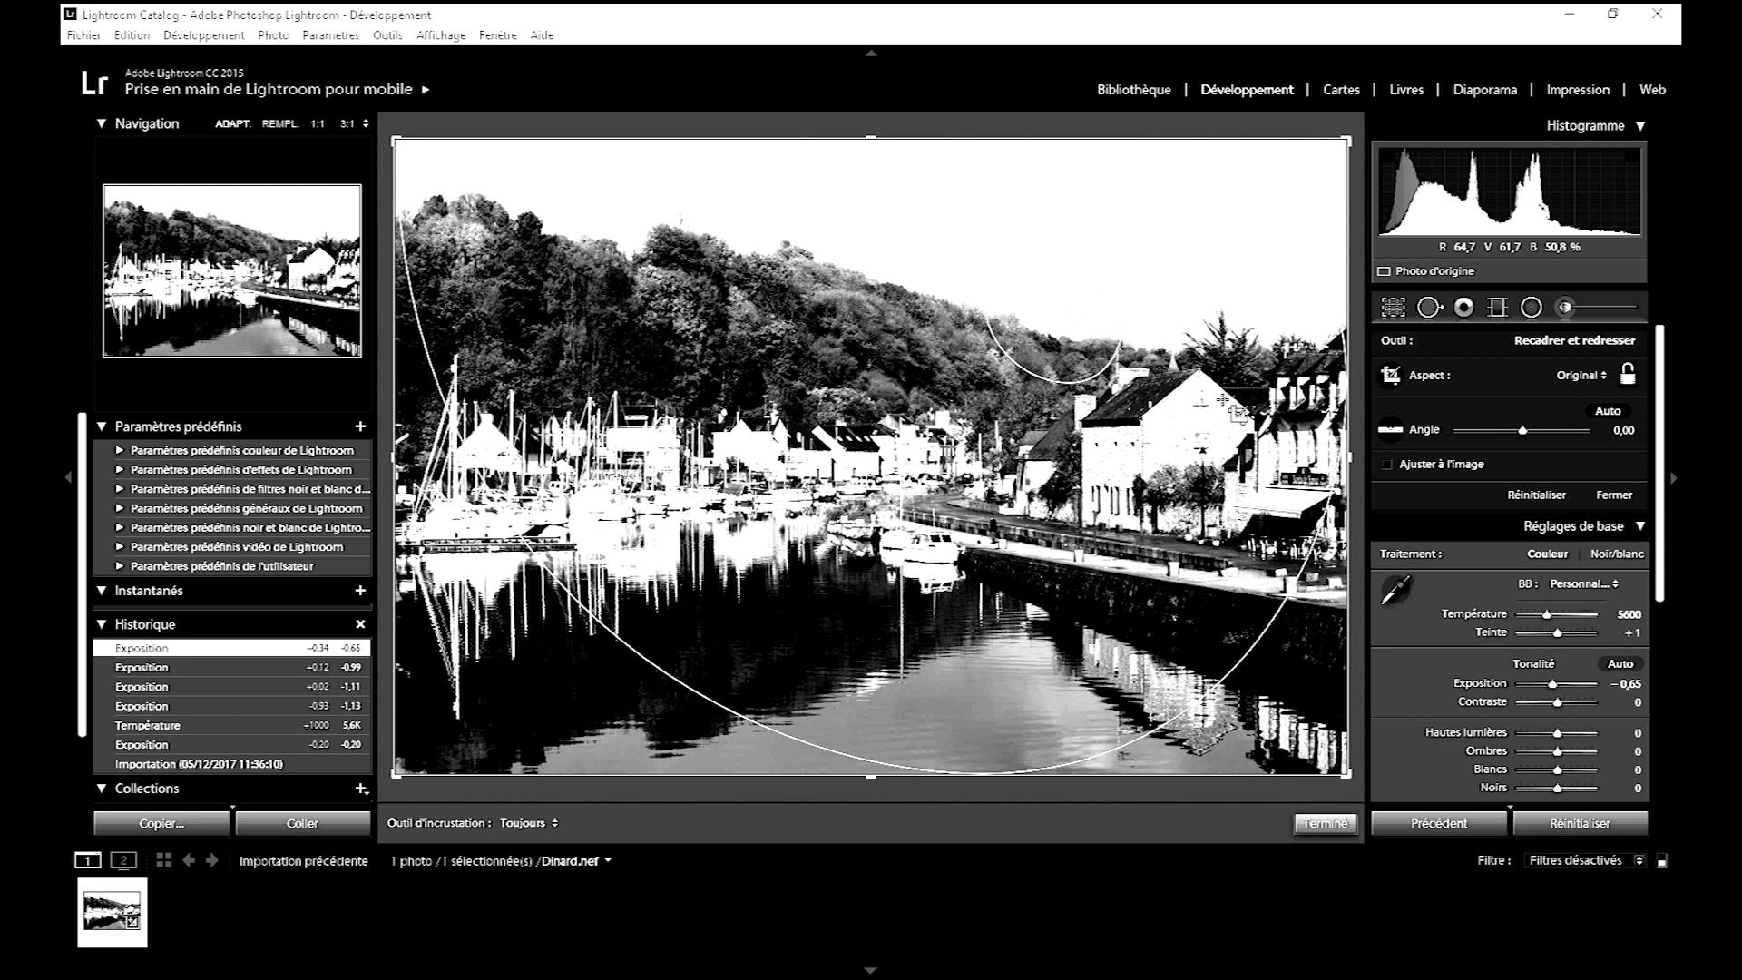
{"action": "key", "text": "o"}
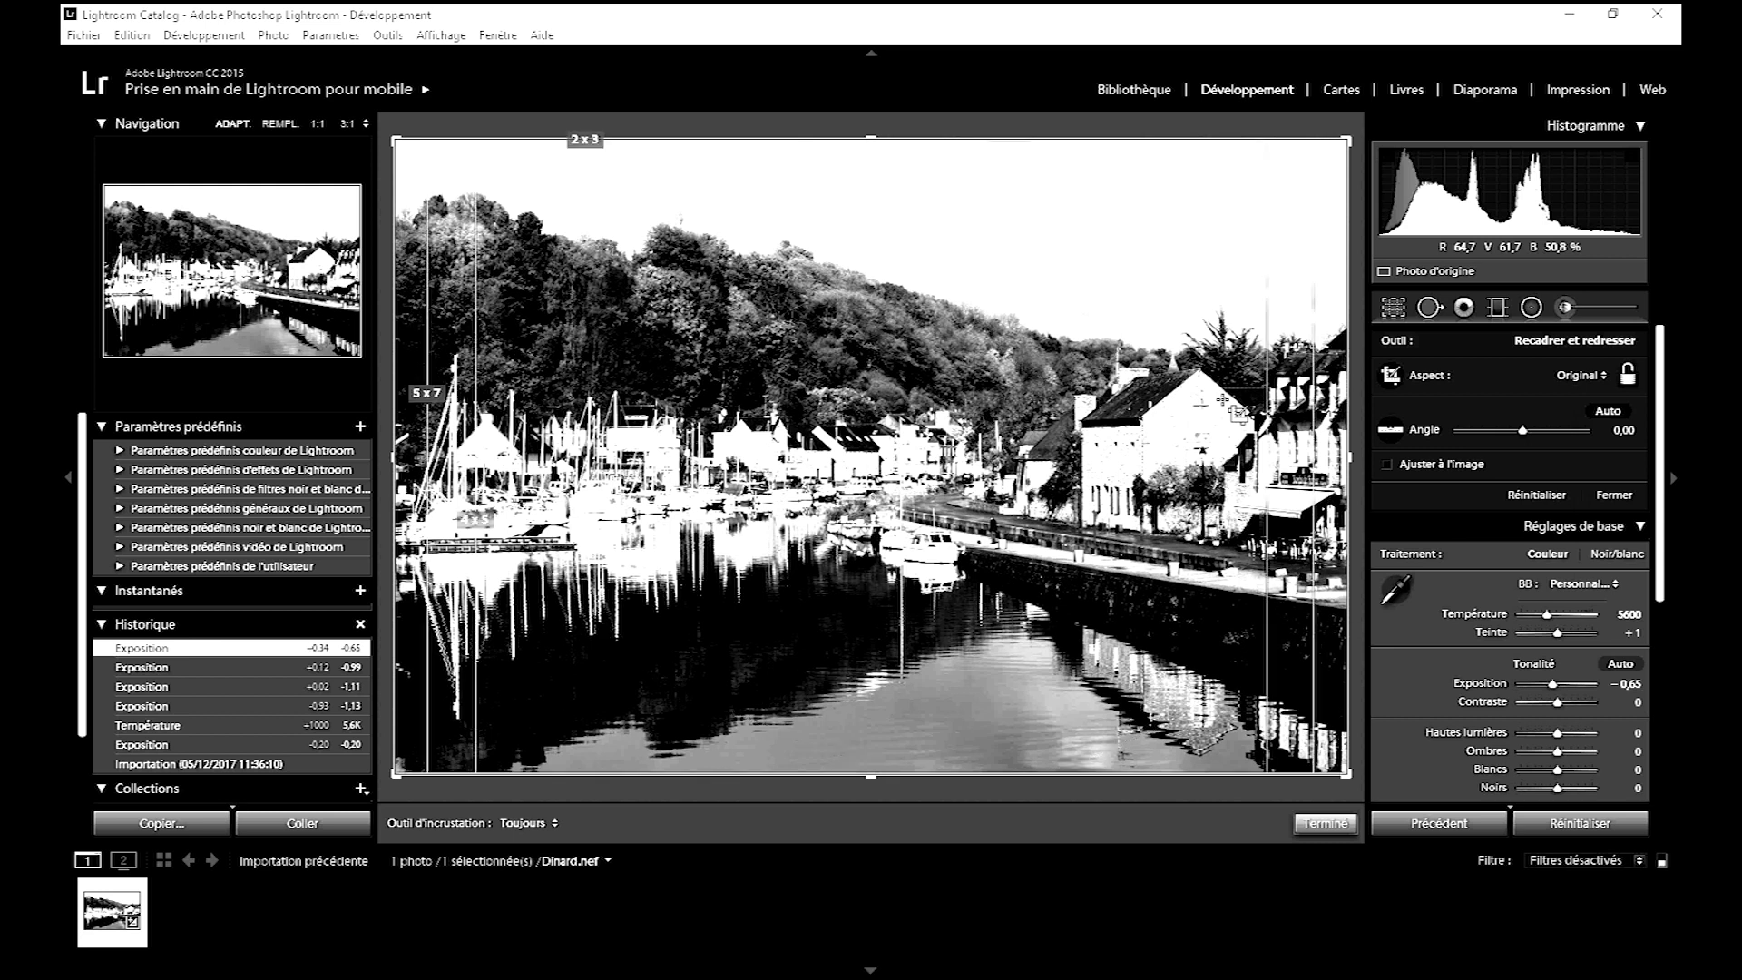
{"action": "key", "text": "o"}
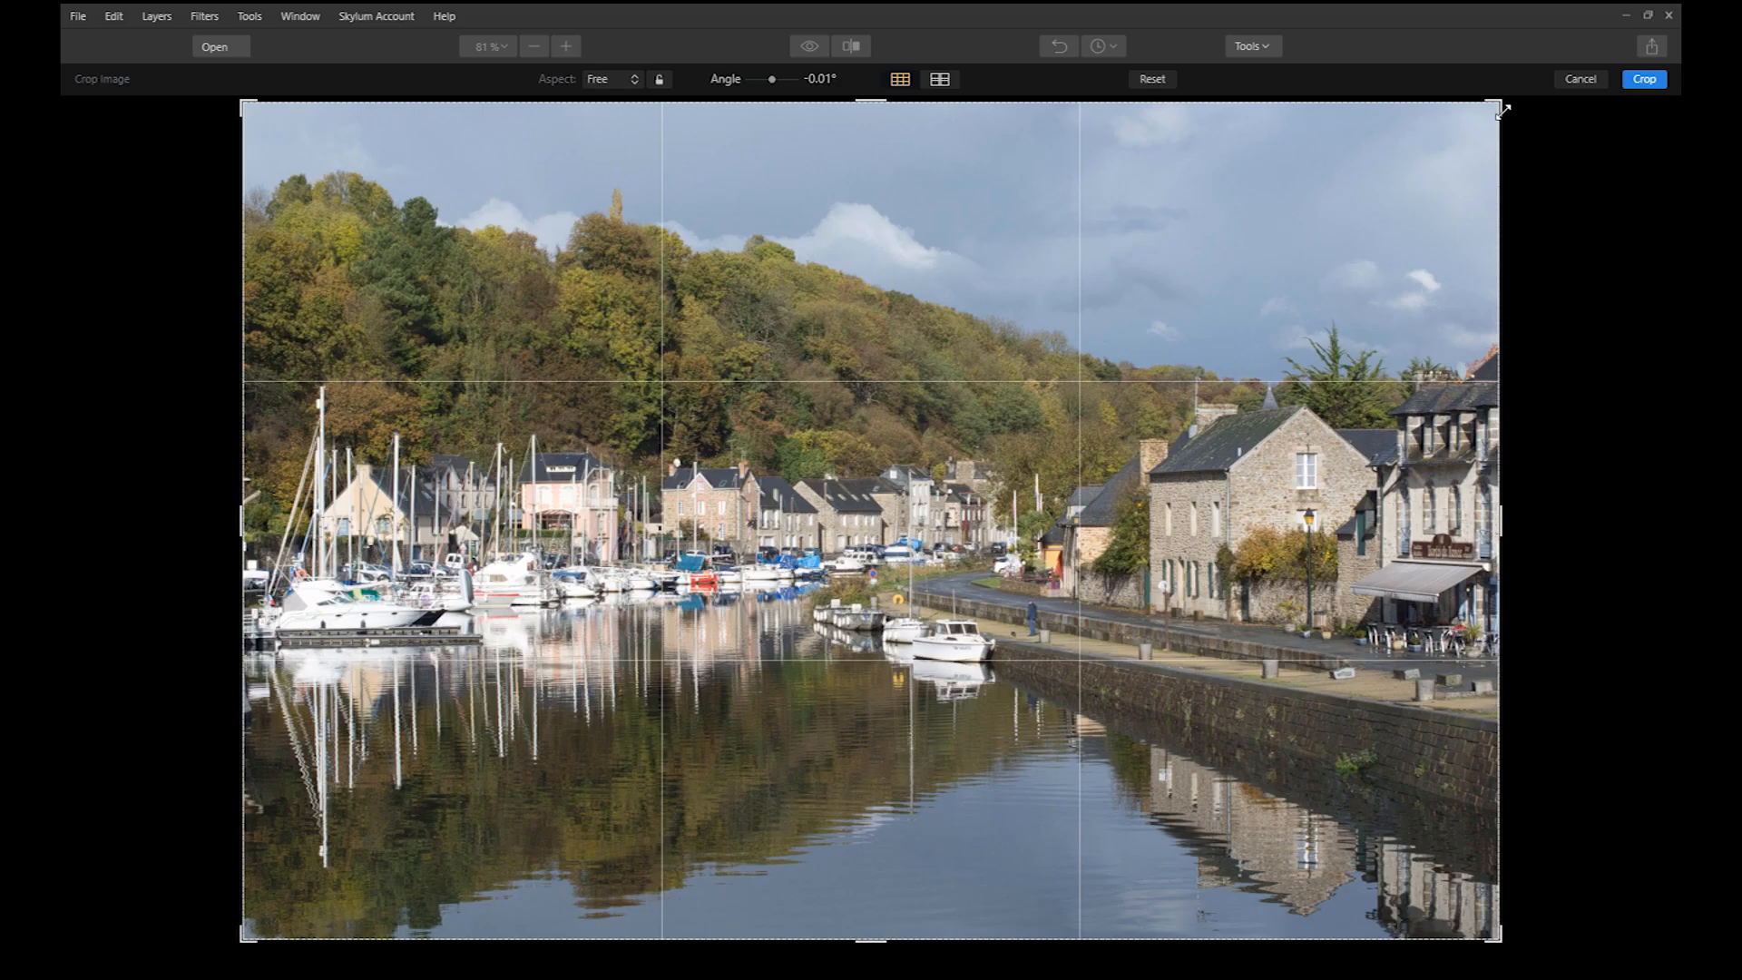
Back in Luminar, try resizing the crop frame from its upper-right corner with the aspect ratio free and locked.
{"action": "left_click_drag", "start_coordinate": [1504, 107], "coordinate": [1474, 194]}
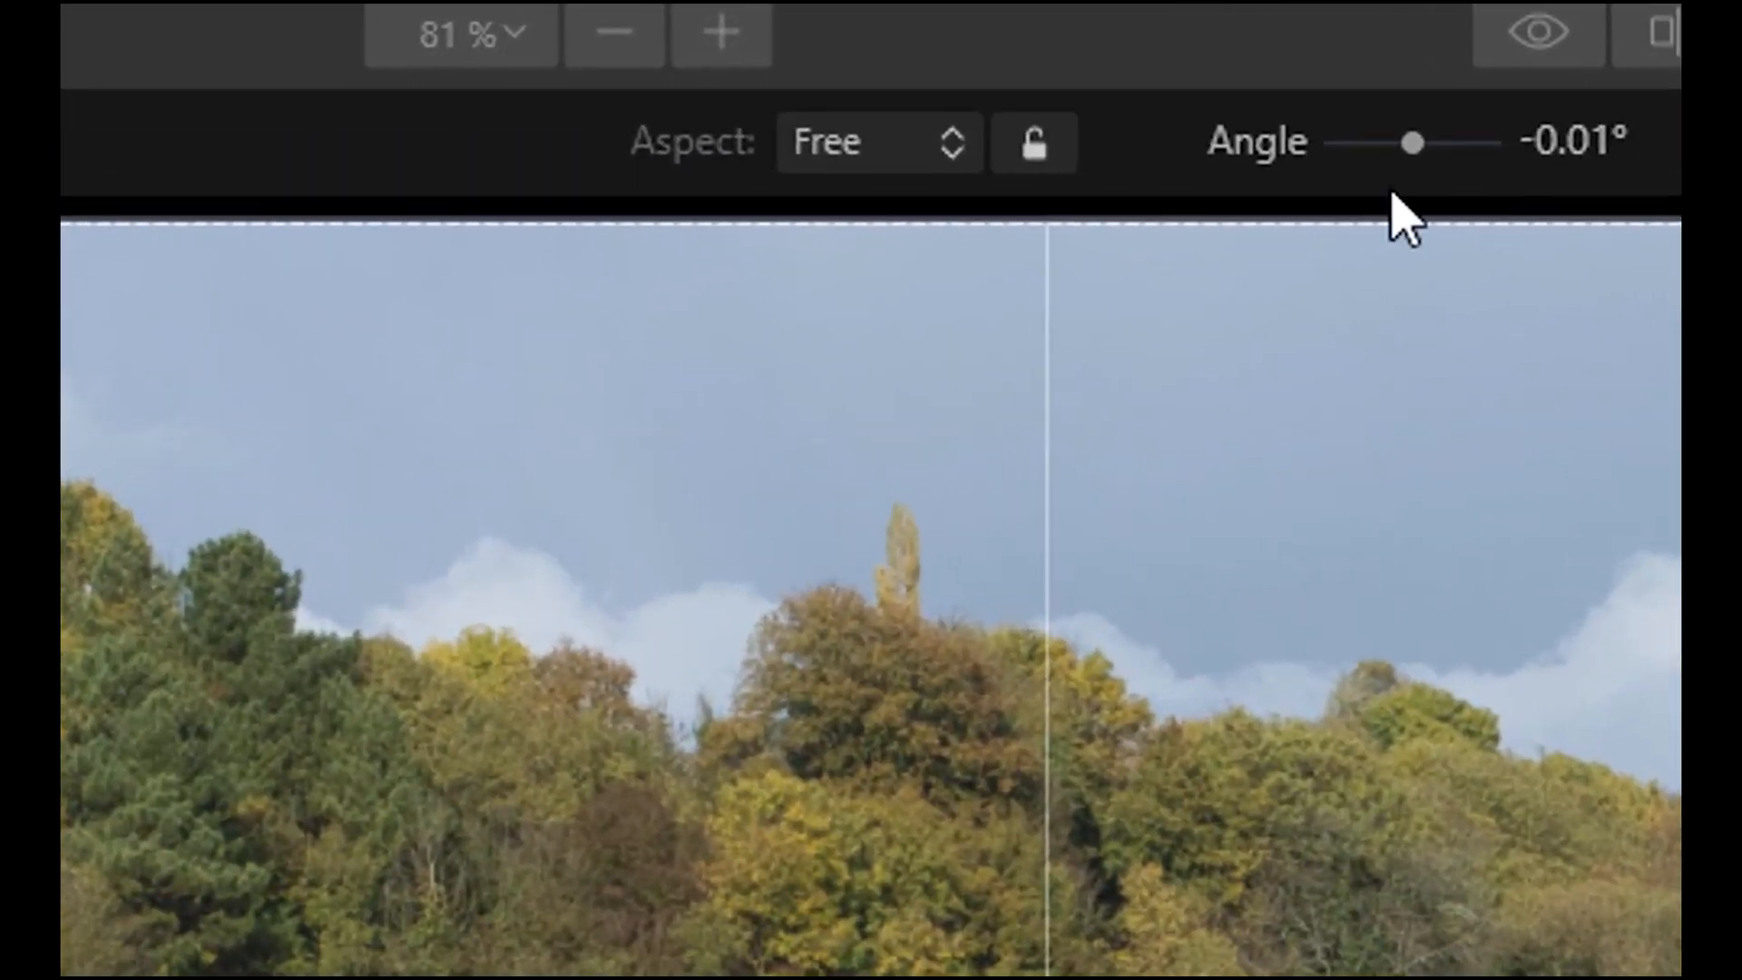
{"action": "left_click", "coordinate": [1034, 146]}
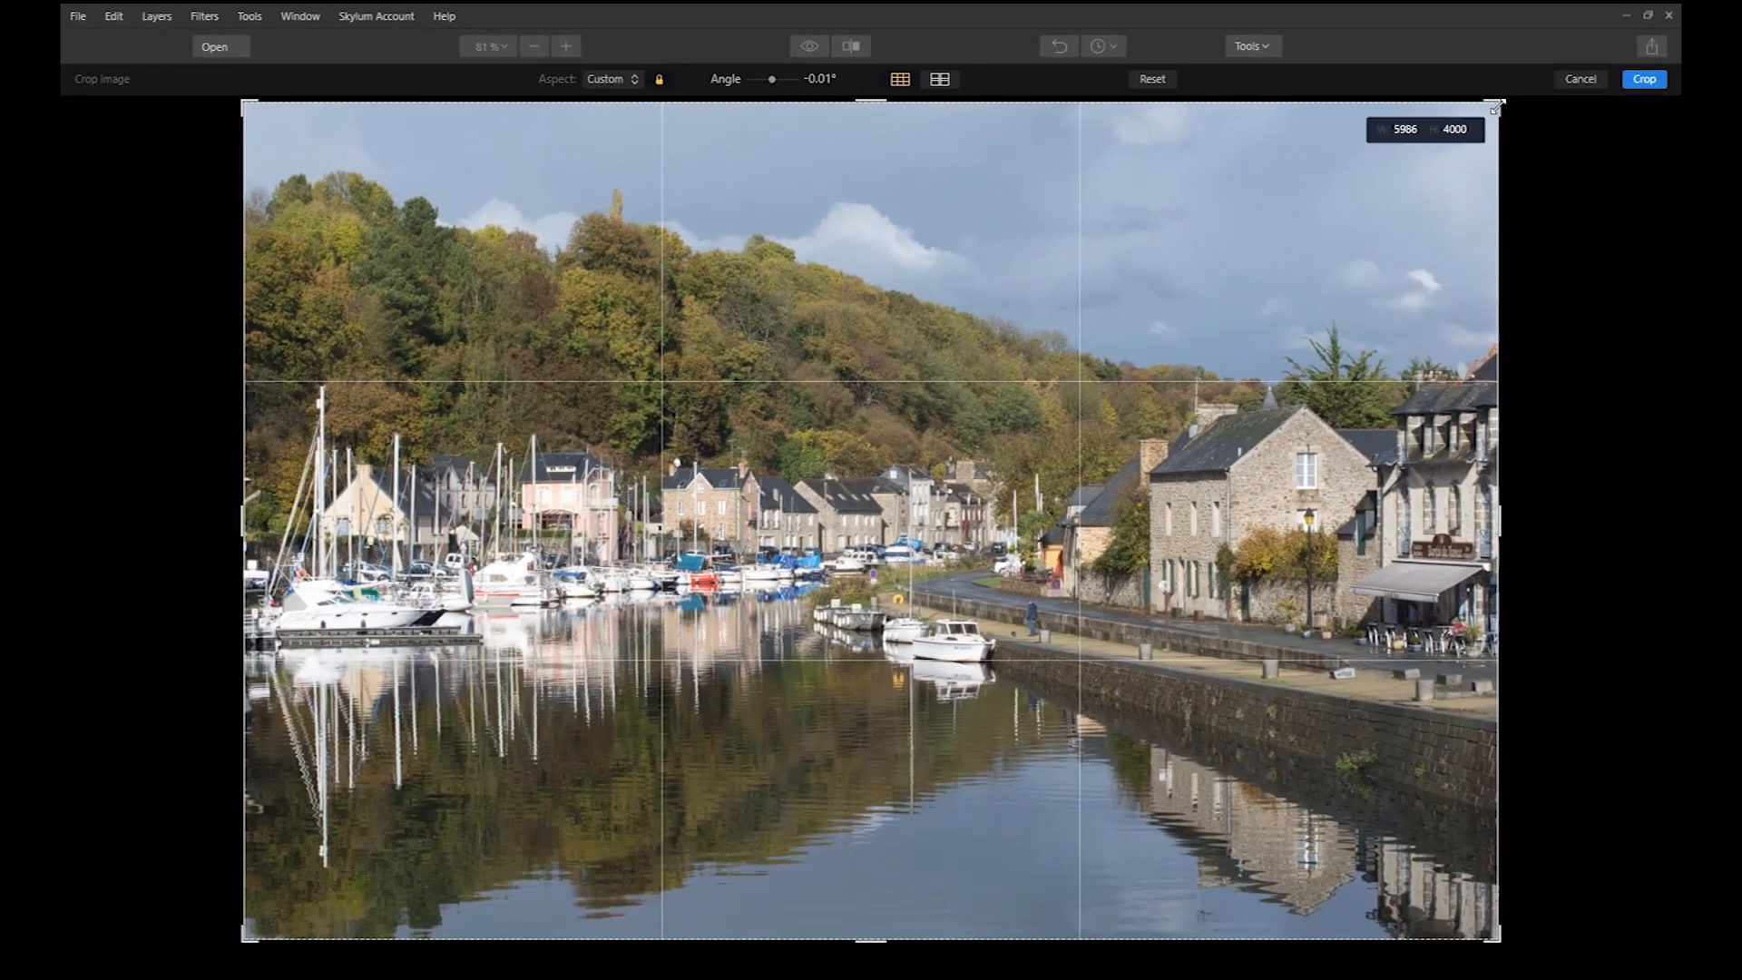
{"action": "mouse_move", "coordinate": [1495, 107]}
{"action": "left_mouse_down"}
{"action": "mouse_move", "coordinate": [1380, 175]}
{"action": "mouse_move", "coordinate": [1508, 111]}
{"action": "left_mouse_up"}
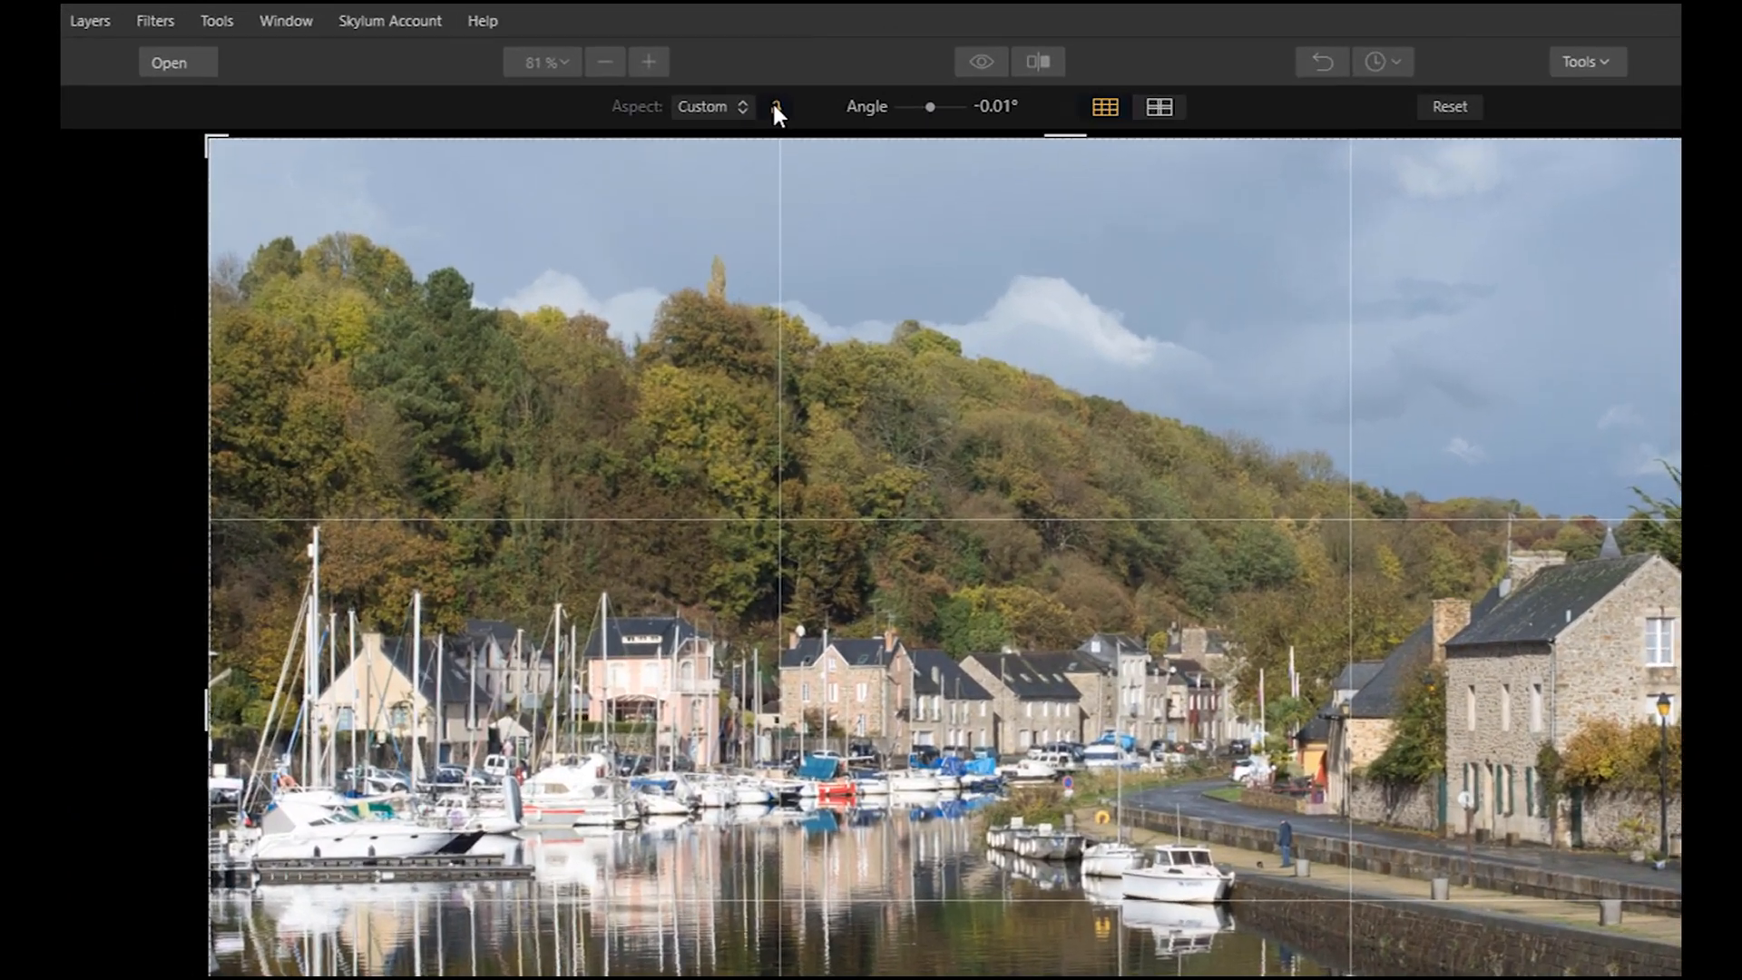
{"action": "left_click", "coordinate": [660, 79]}
Set the crop aspect ratio to 16:9 and apply the crop to the harbour photo.
{"action": "left_click", "coordinate": [783, 130]}
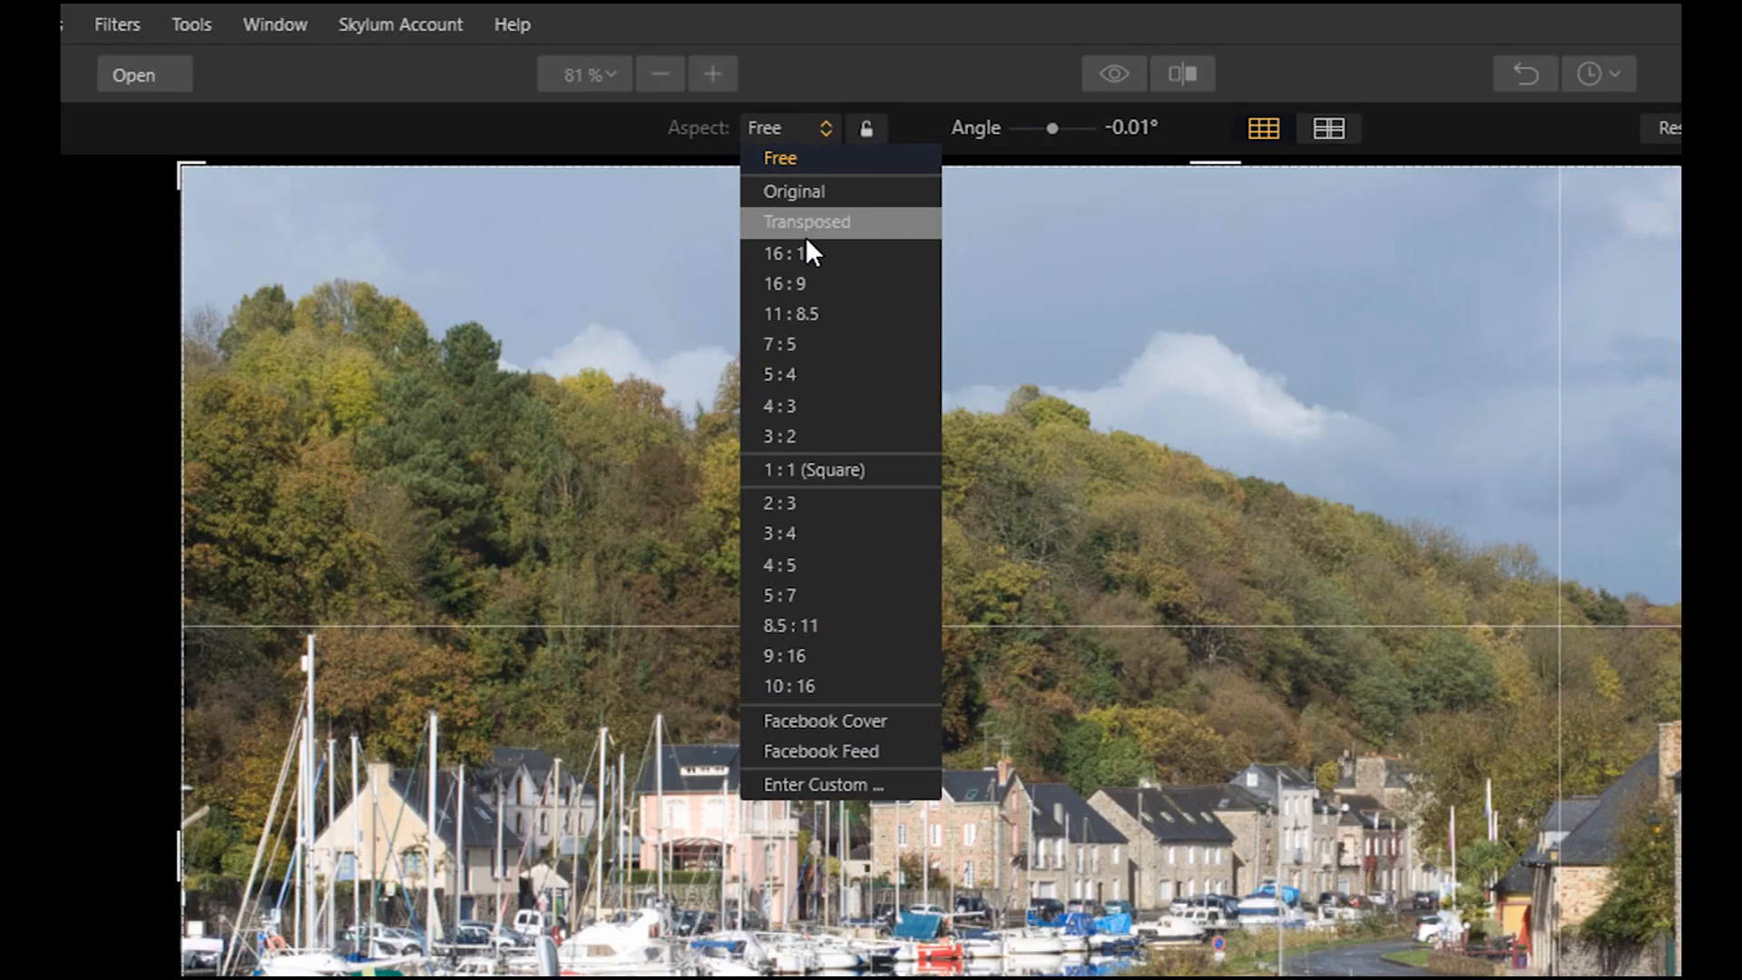
{"action": "left_click", "coordinate": [805, 285]}
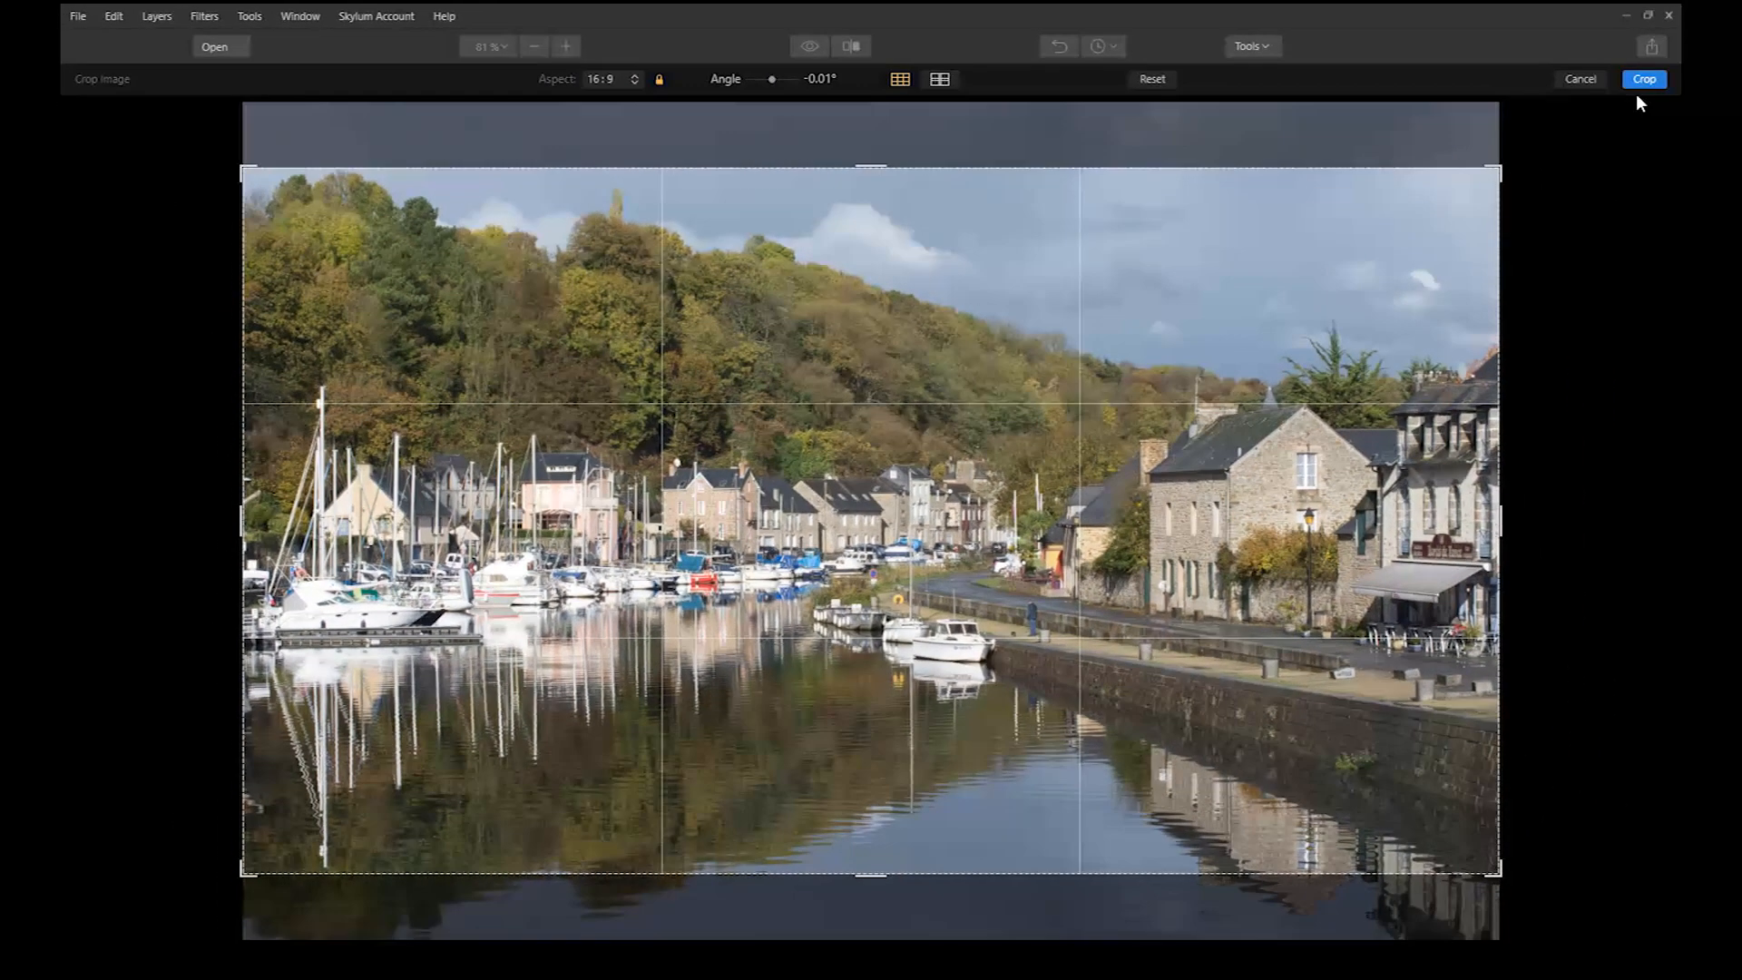
{"action": "left_click", "coordinate": [1644, 80]}
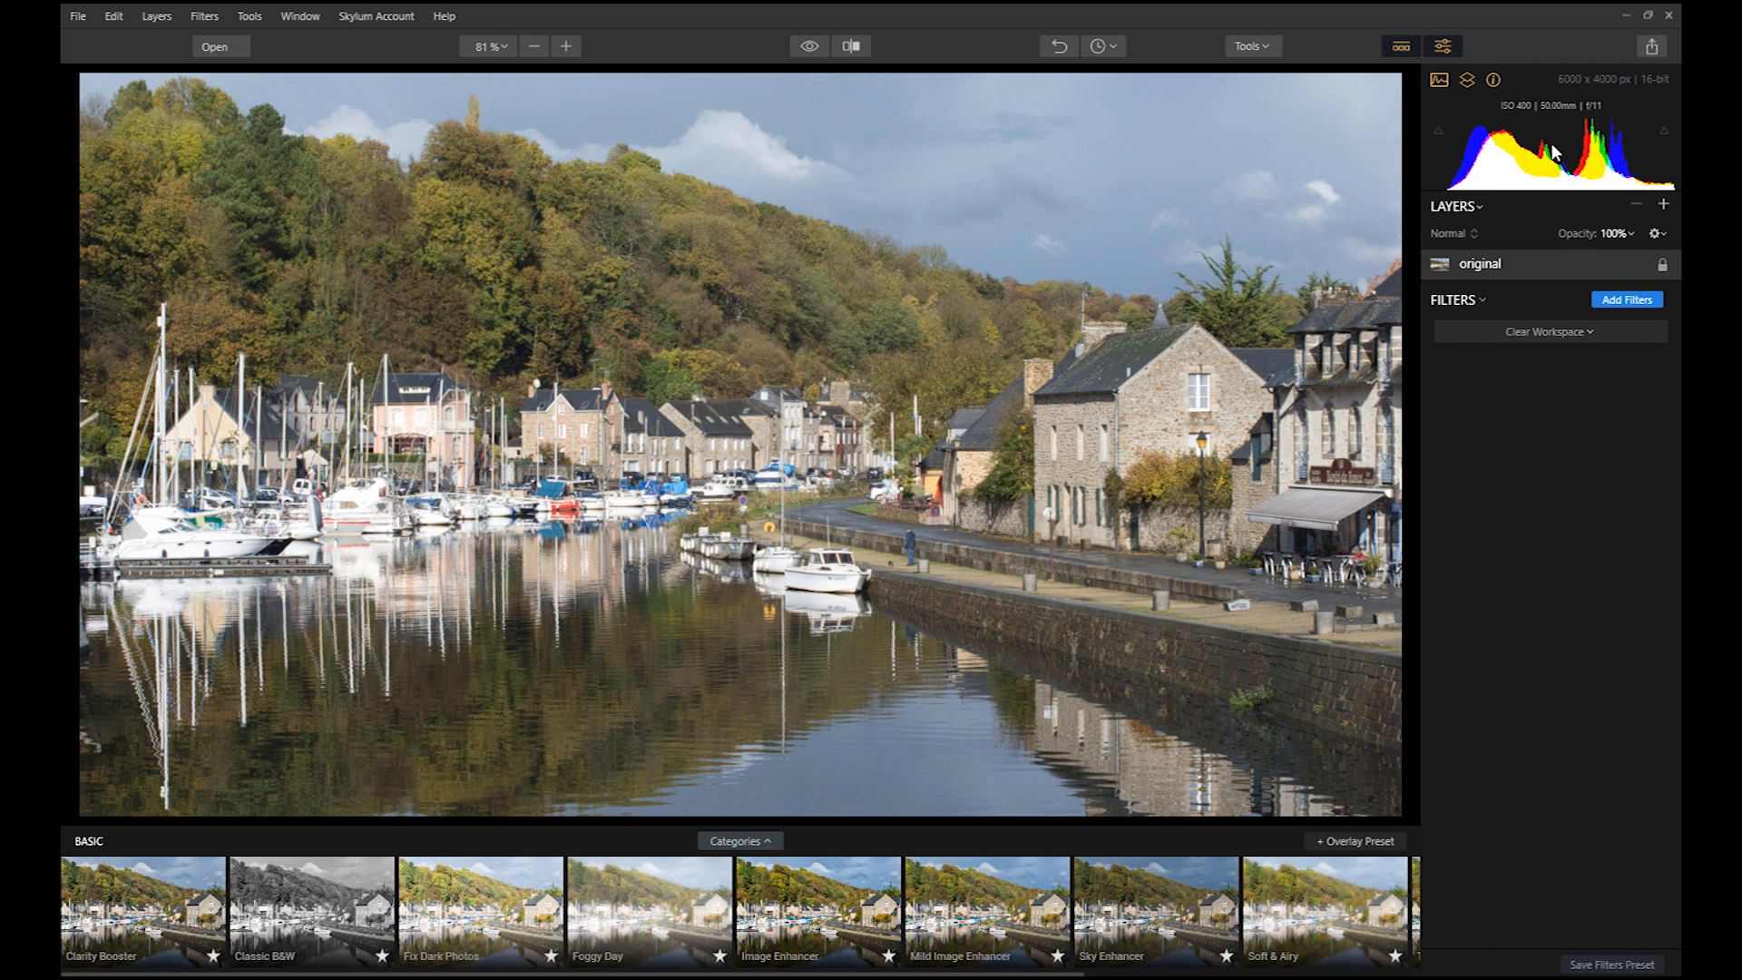
Cycle the histogram through its channel views and turn on the shadow and highlight clipping indicators.
{"action": "left_click", "coordinate": [1572, 164]}
{"action": "left_click", "coordinate": [1572, 164]}
{"action": "left_click", "coordinate": [1573, 165]}
{"action": "left_click", "coordinate": [1572, 164]}
{"action": "left_click", "coordinate": [1573, 167]}
{"action": "left_click", "coordinate": [1666, 130]}
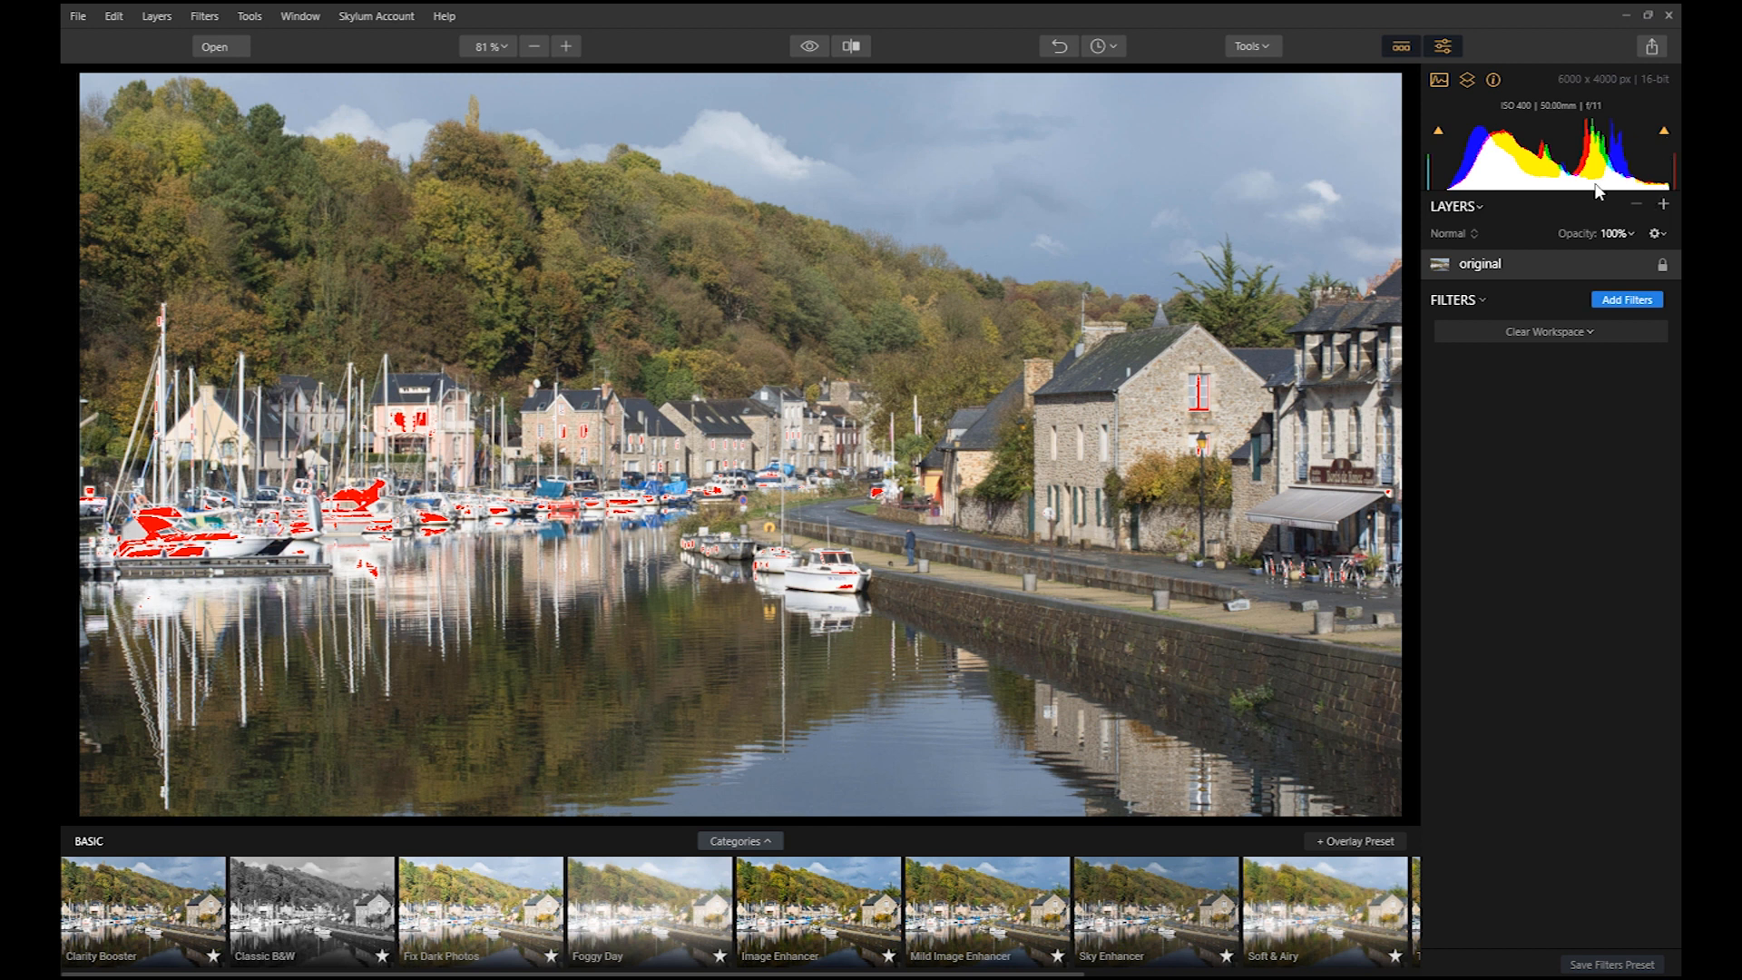
Add a new adjustment layer and stack the Soft Glow, HSL, LUT Mapping and Foliage Enhancer filters on it.
{"action": "left_click", "coordinate": [1663, 204]}
{"action": "left_click", "coordinate": [1542, 232]}
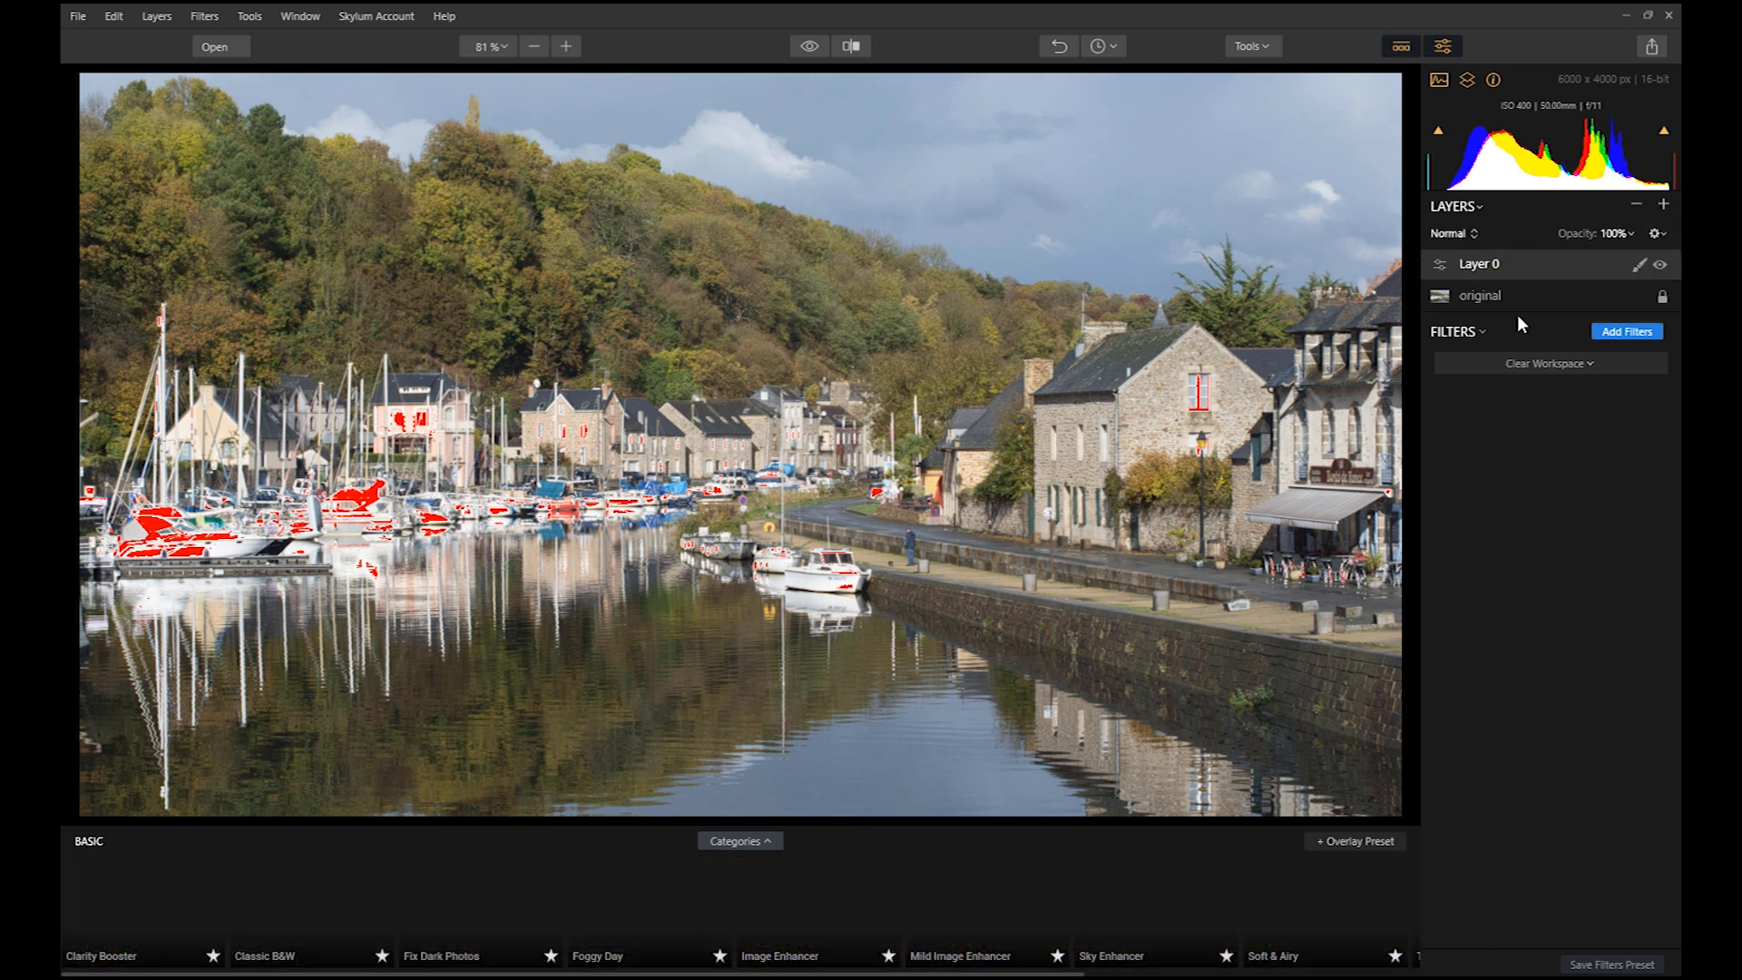
{"action": "left_click", "coordinate": [1626, 331]}
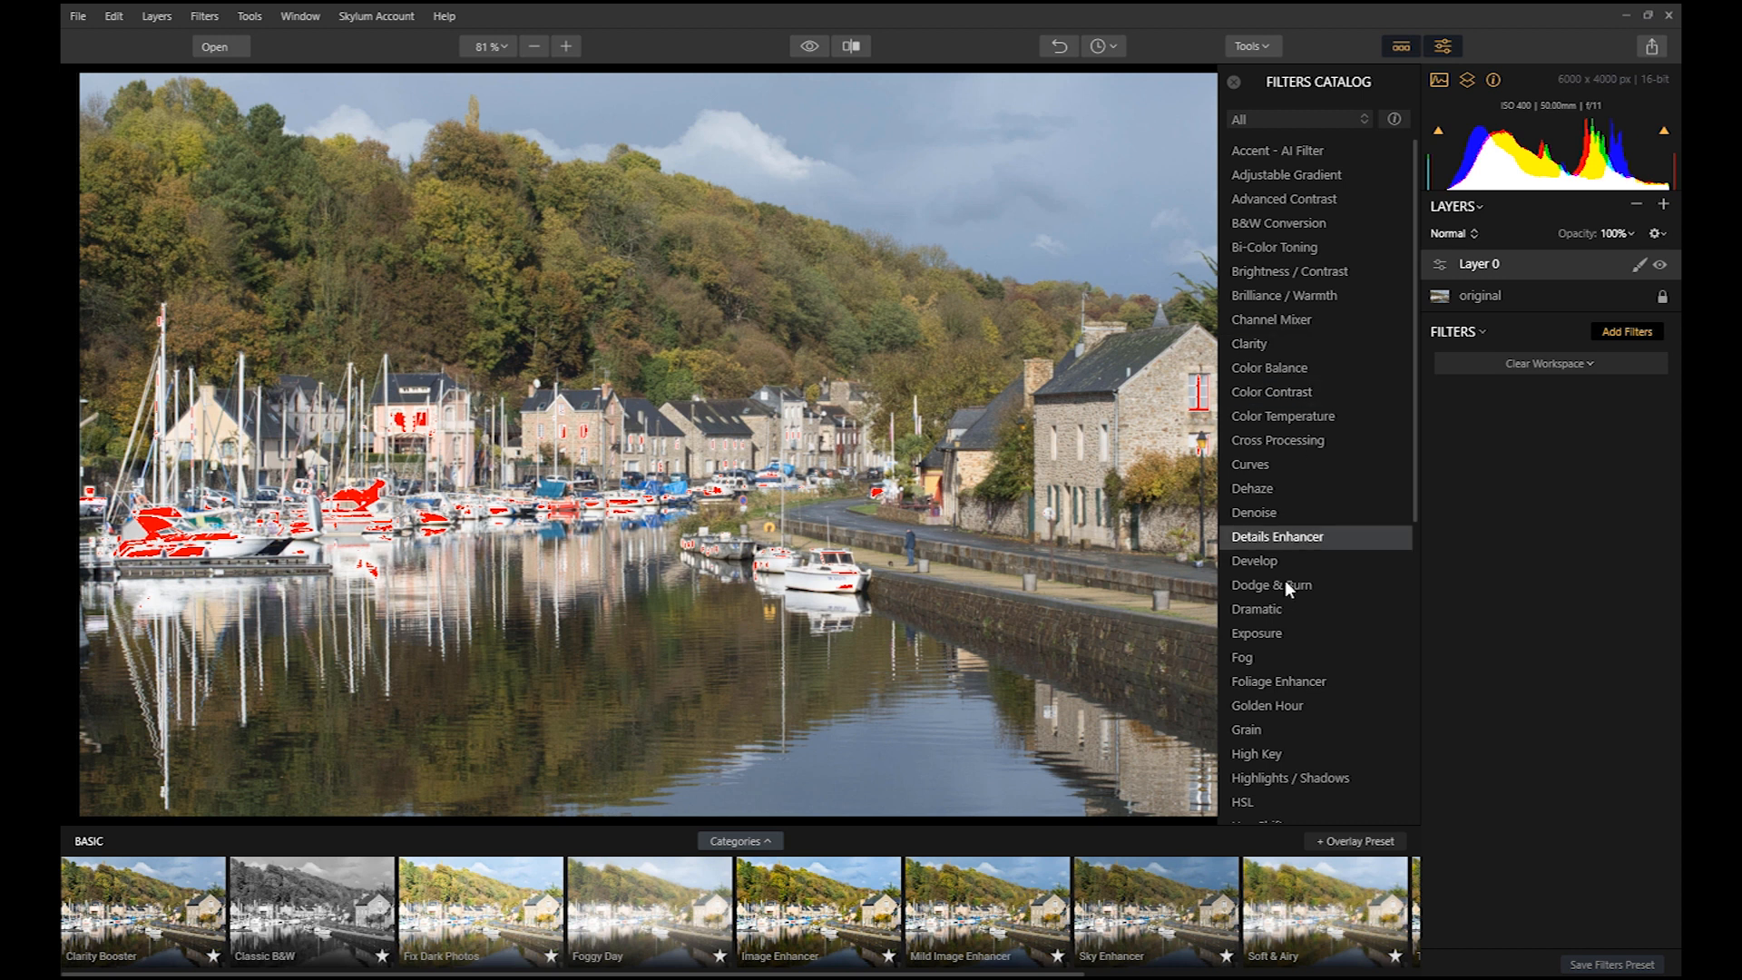
{"action": "scroll", "coordinate": [1285, 572], "scroll_direction": "down", "scroll_amount": 7}
{"action": "left_click", "coordinate": [1283, 606]}
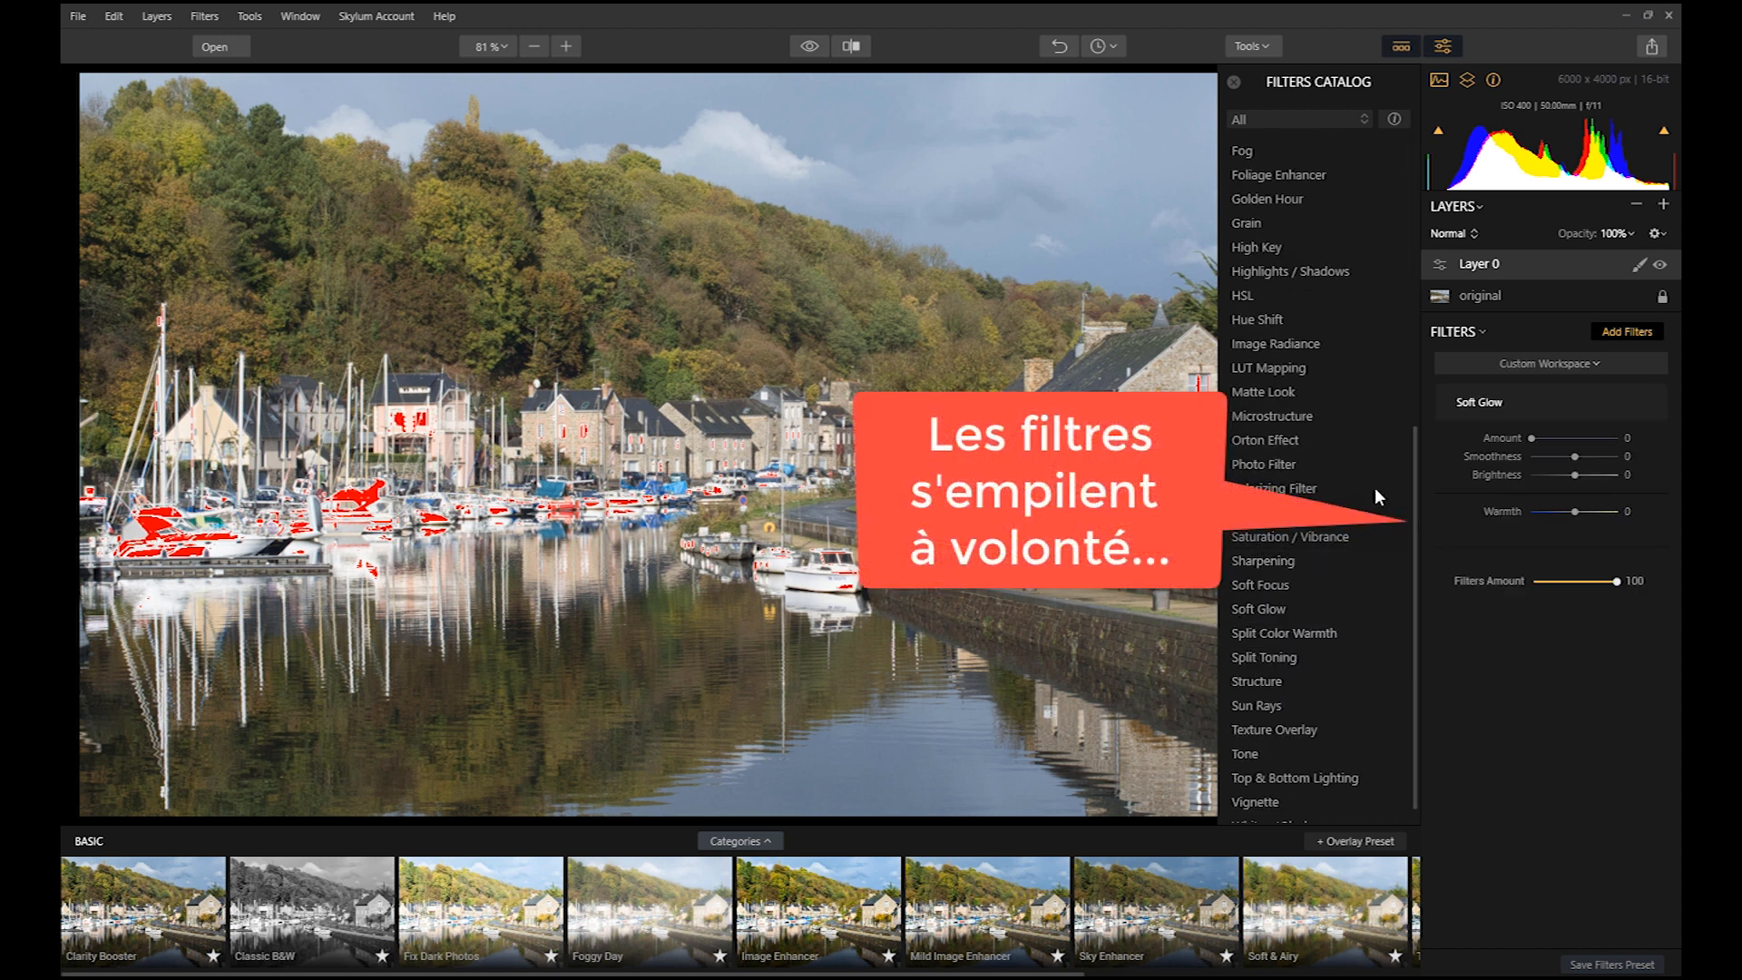
{"action": "left_click", "coordinate": [1244, 296]}
{"action": "left_click", "coordinate": [1271, 367]}
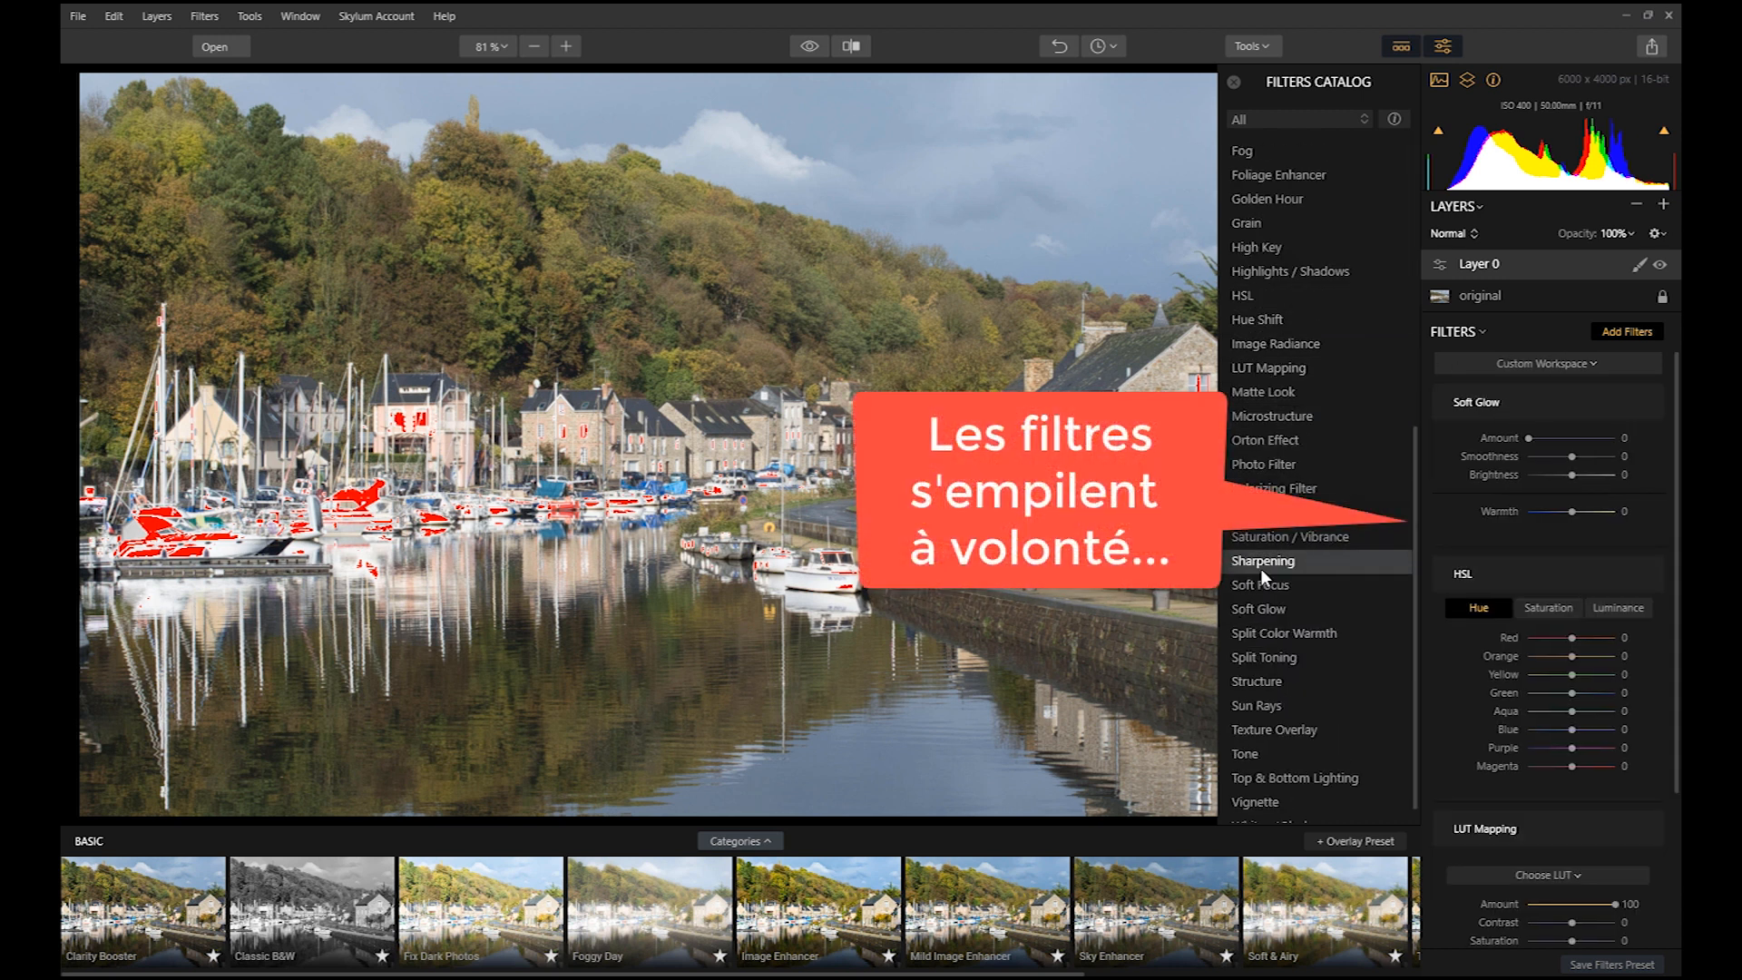
{"action": "left_click", "coordinate": [1268, 175]}
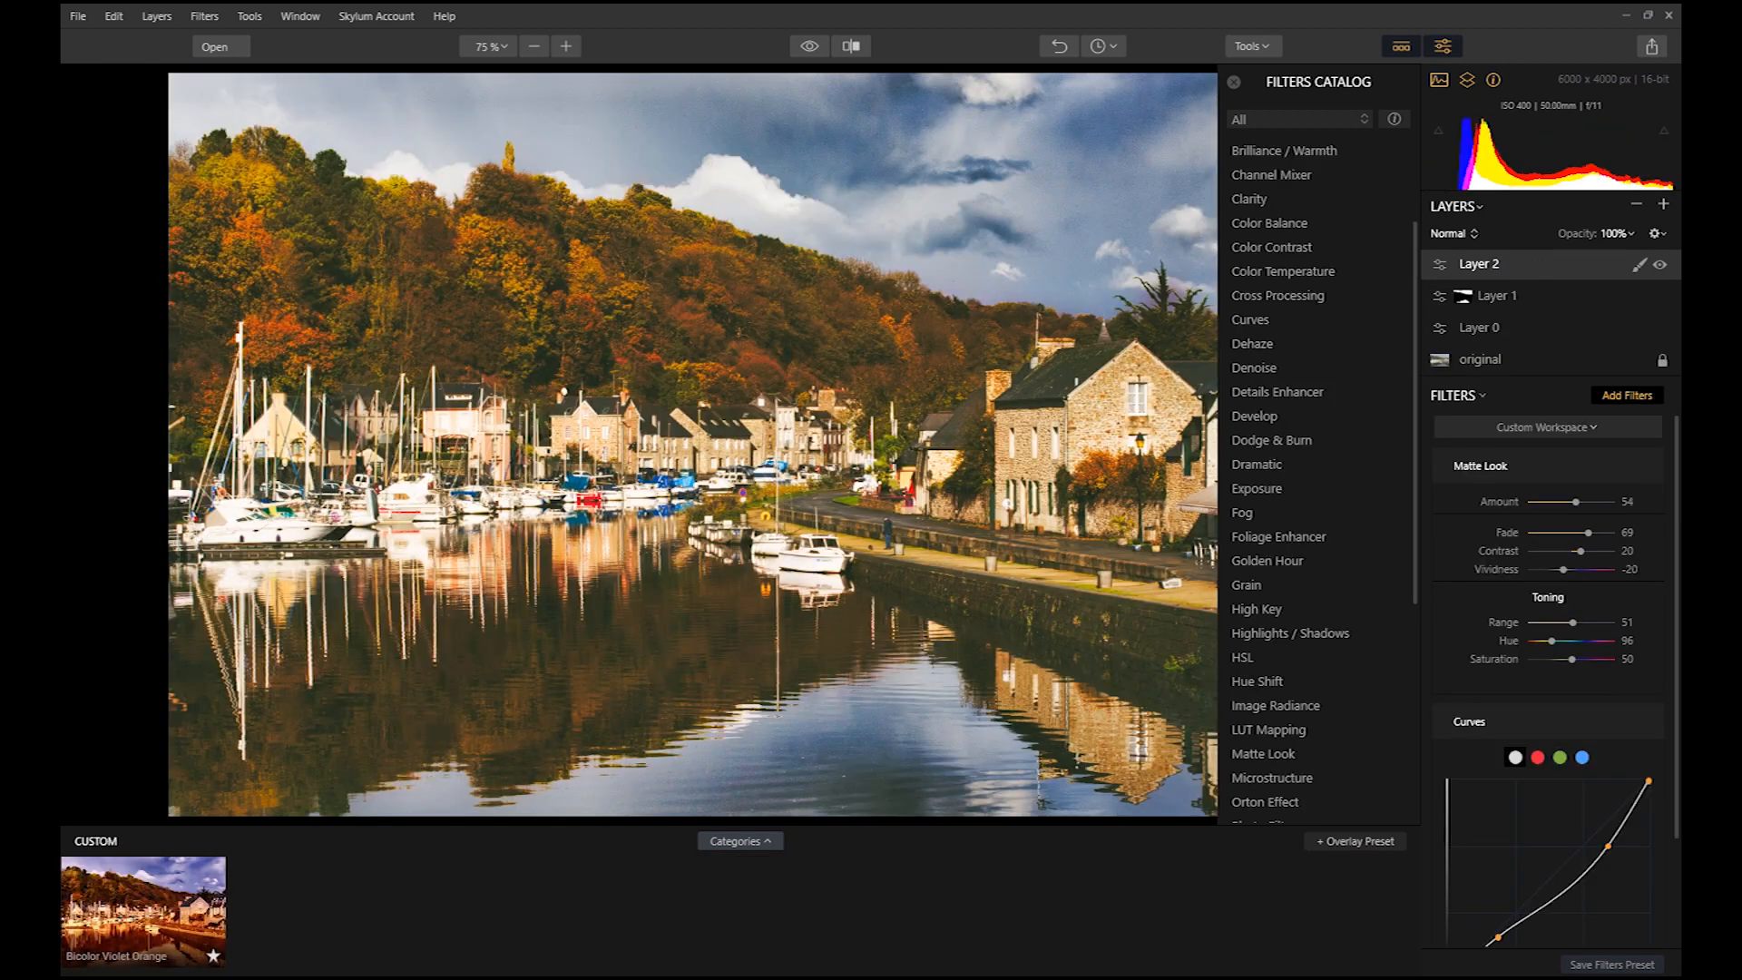
Toggle the visibility of Layer 2, Layer 1 and Layer 0 to compare each layer's effect on the photo.
{"action": "left_click", "coordinate": [1660, 265]}
{"action": "left_click", "coordinate": [1660, 297]}
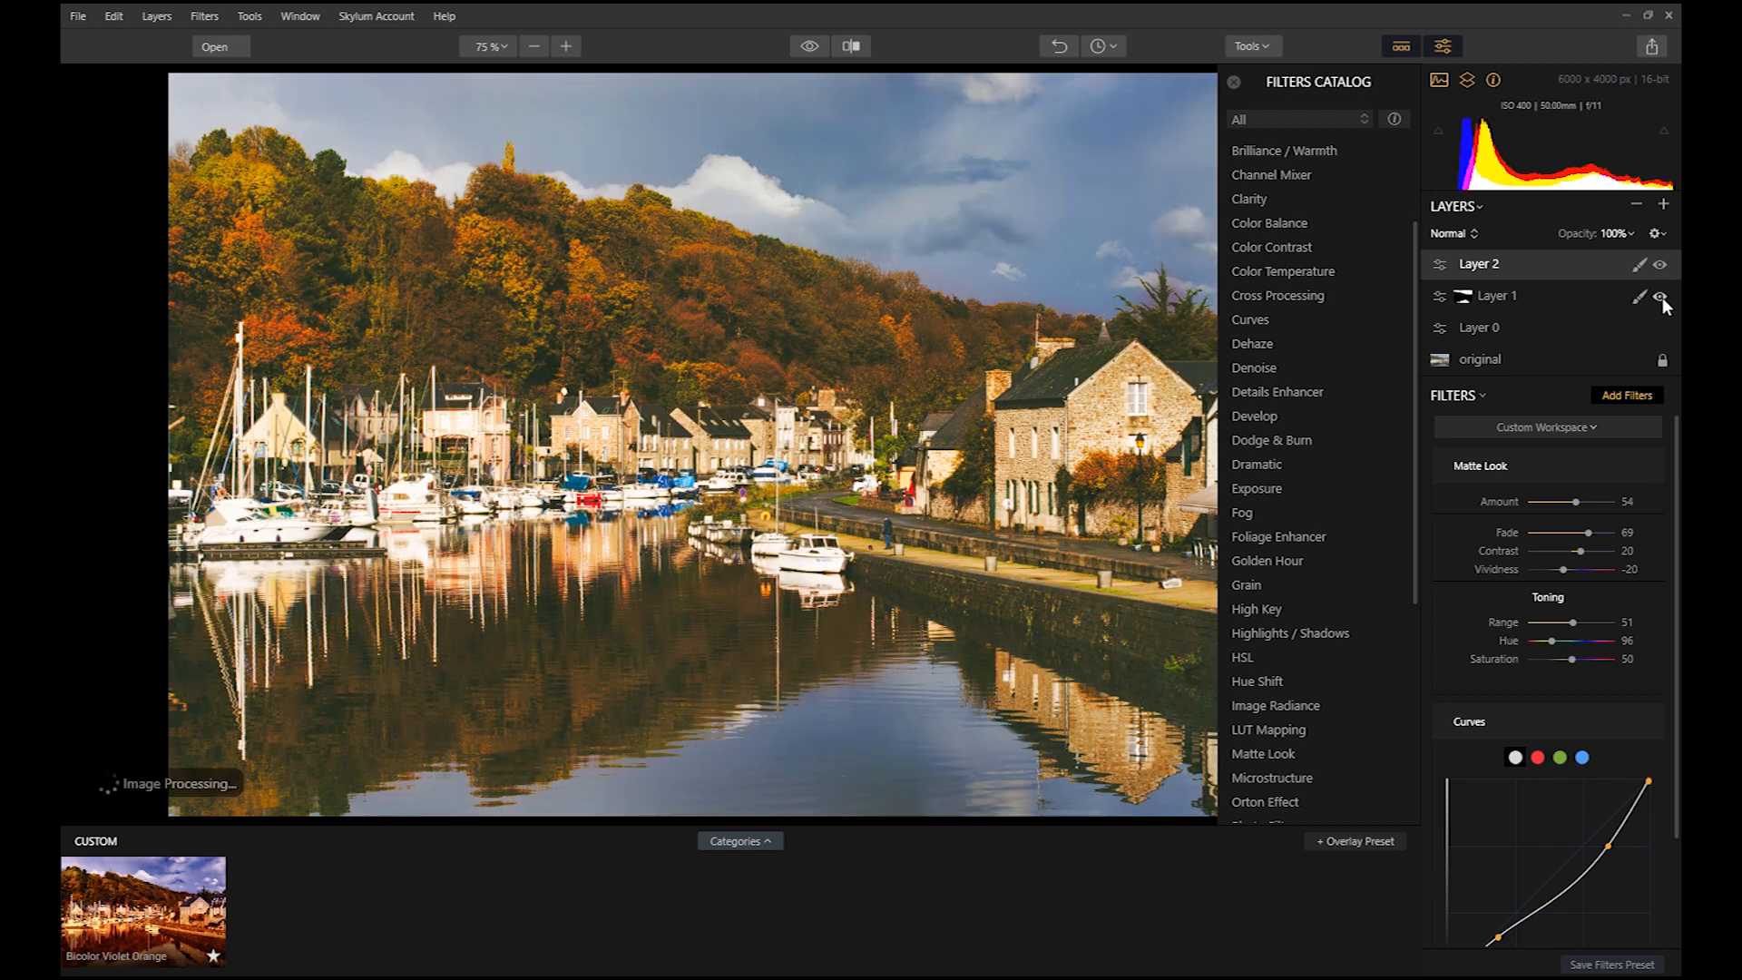
{"action": "left_click", "coordinate": [1660, 328]}
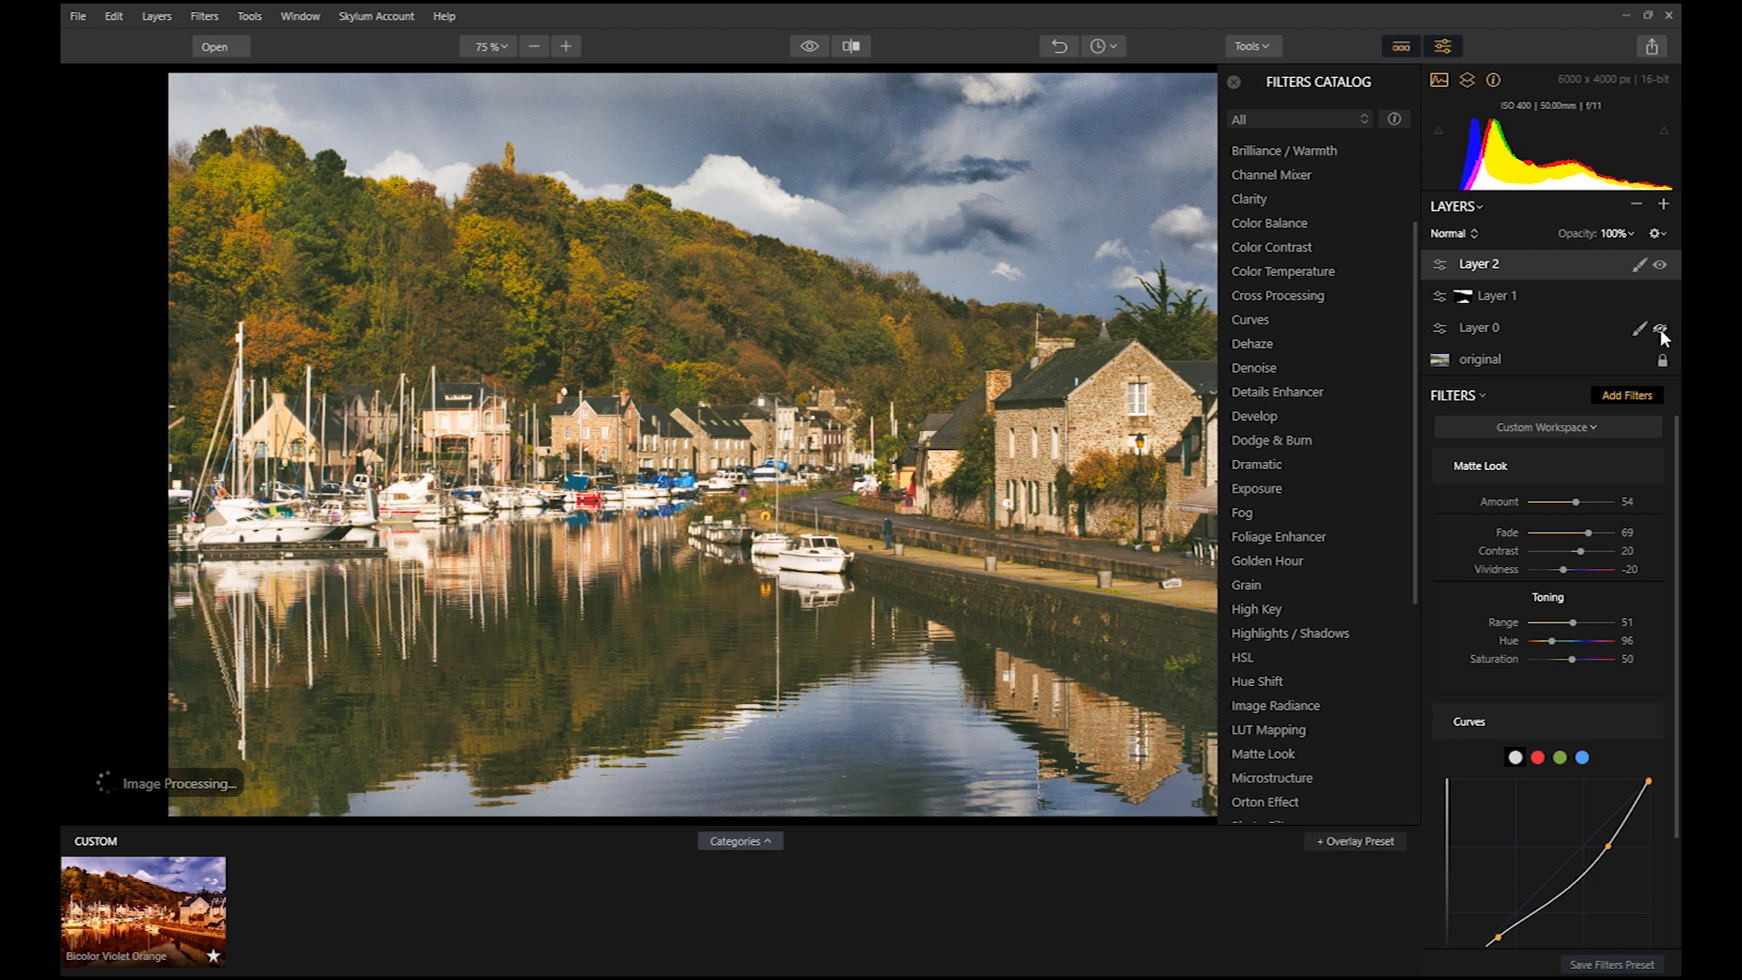
{"action": "left_click", "coordinate": [1661, 298]}
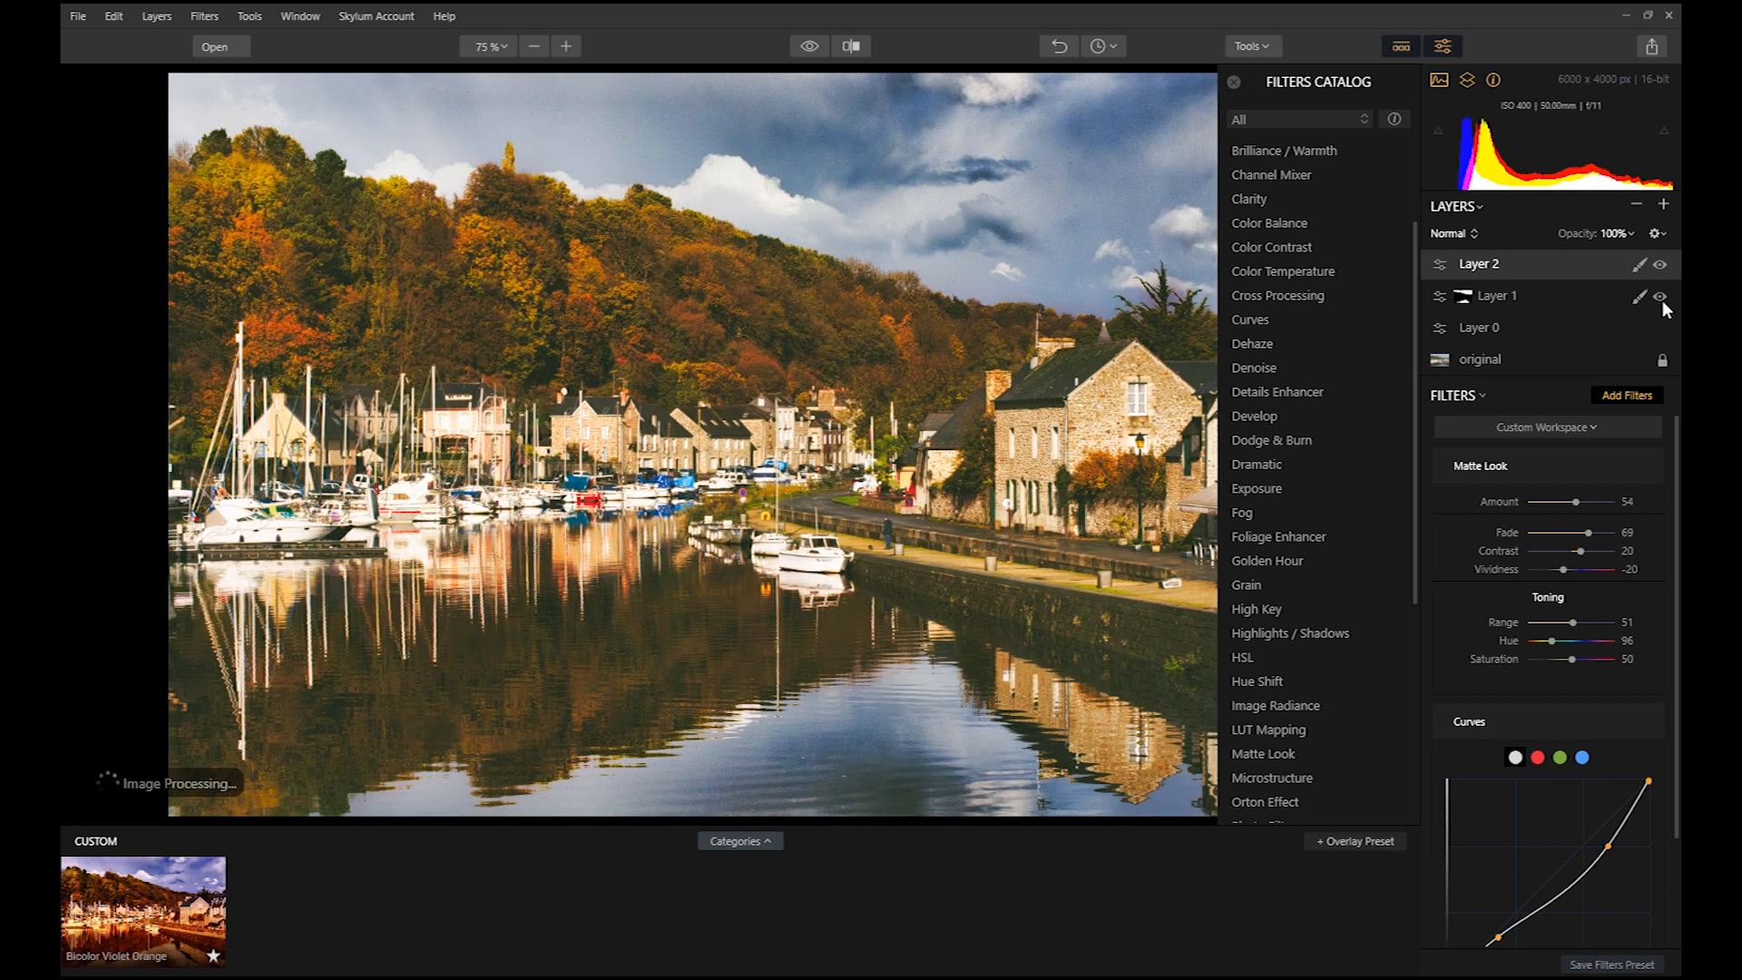
{"action": "left_click", "coordinate": [1662, 299]}
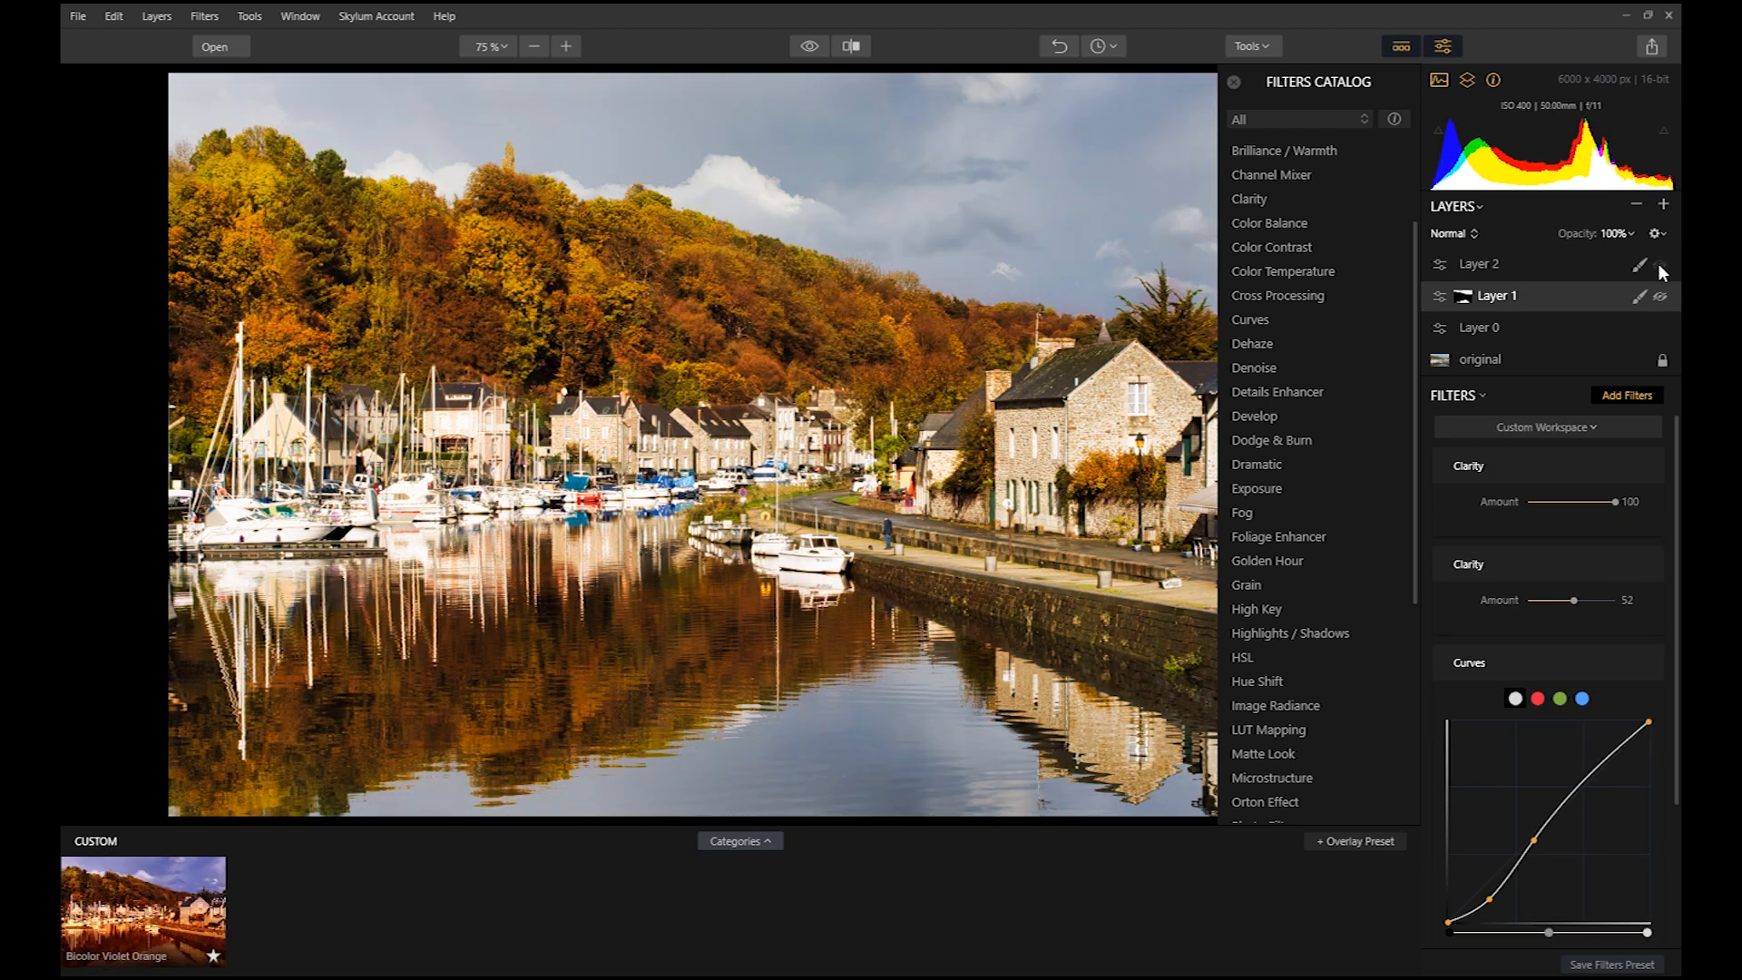
{"action": "left_click", "coordinate": [1660, 264]}
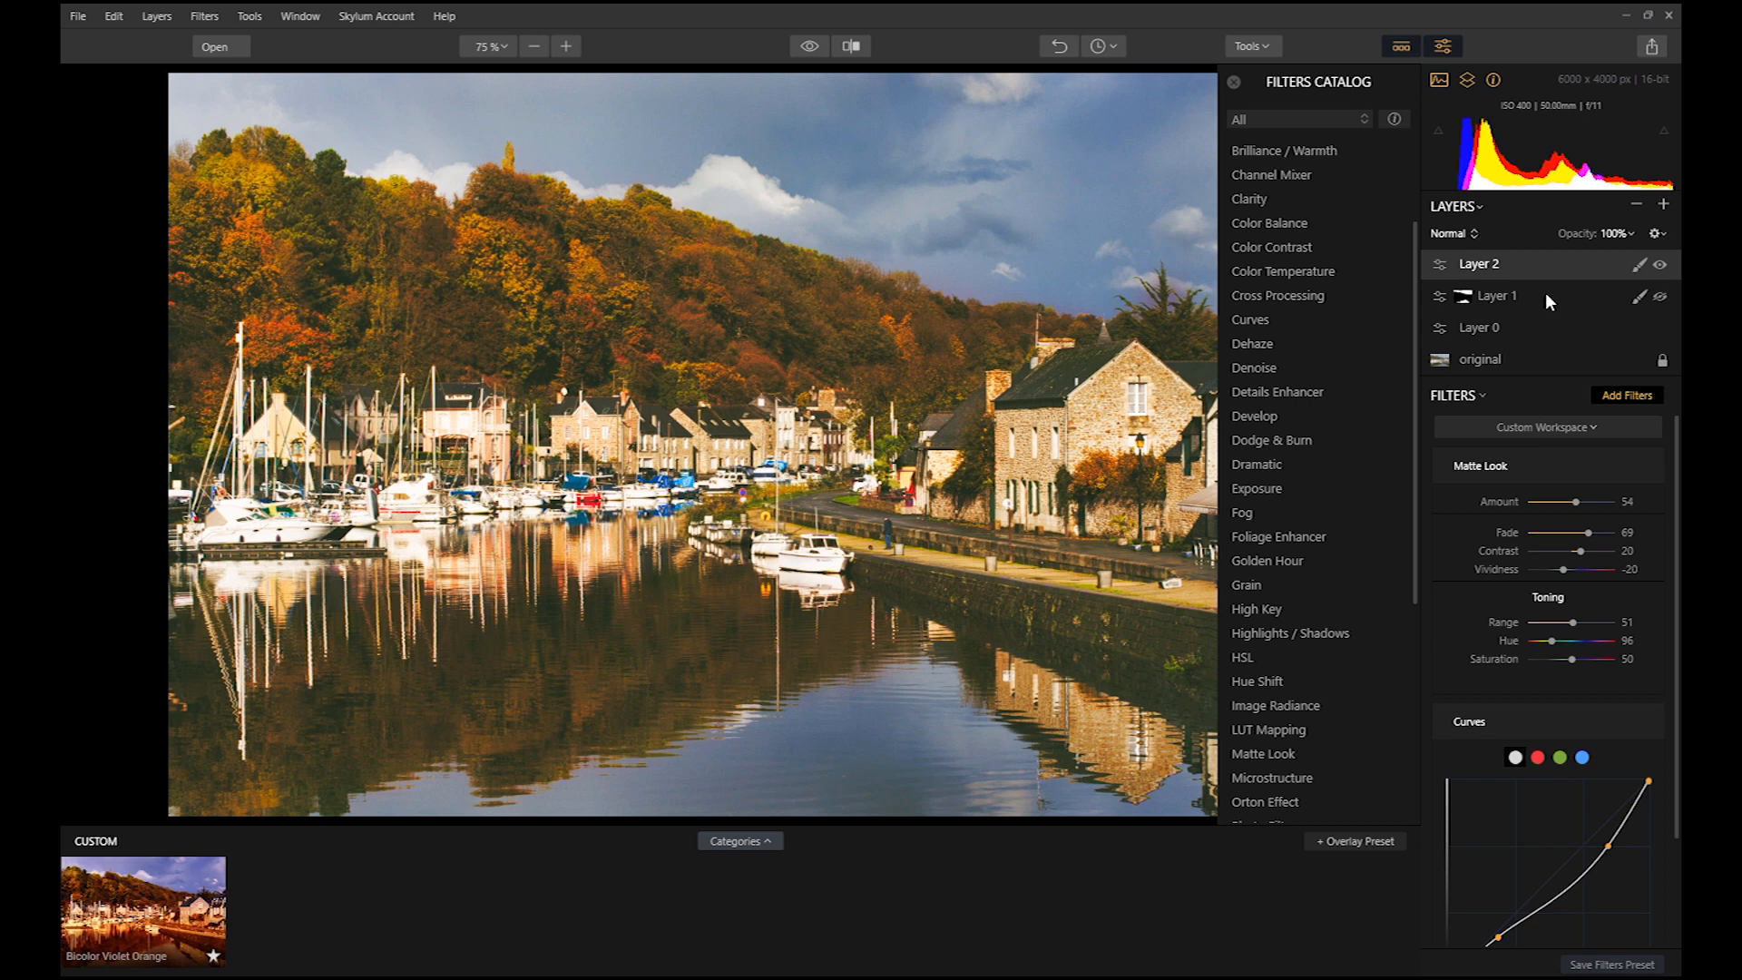
Save the filters of Layer 0 as a preset named "Orange automne".
{"action": "left_click", "coordinate": [1545, 296]}
{"action": "left_click", "coordinate": [1537, 327]}
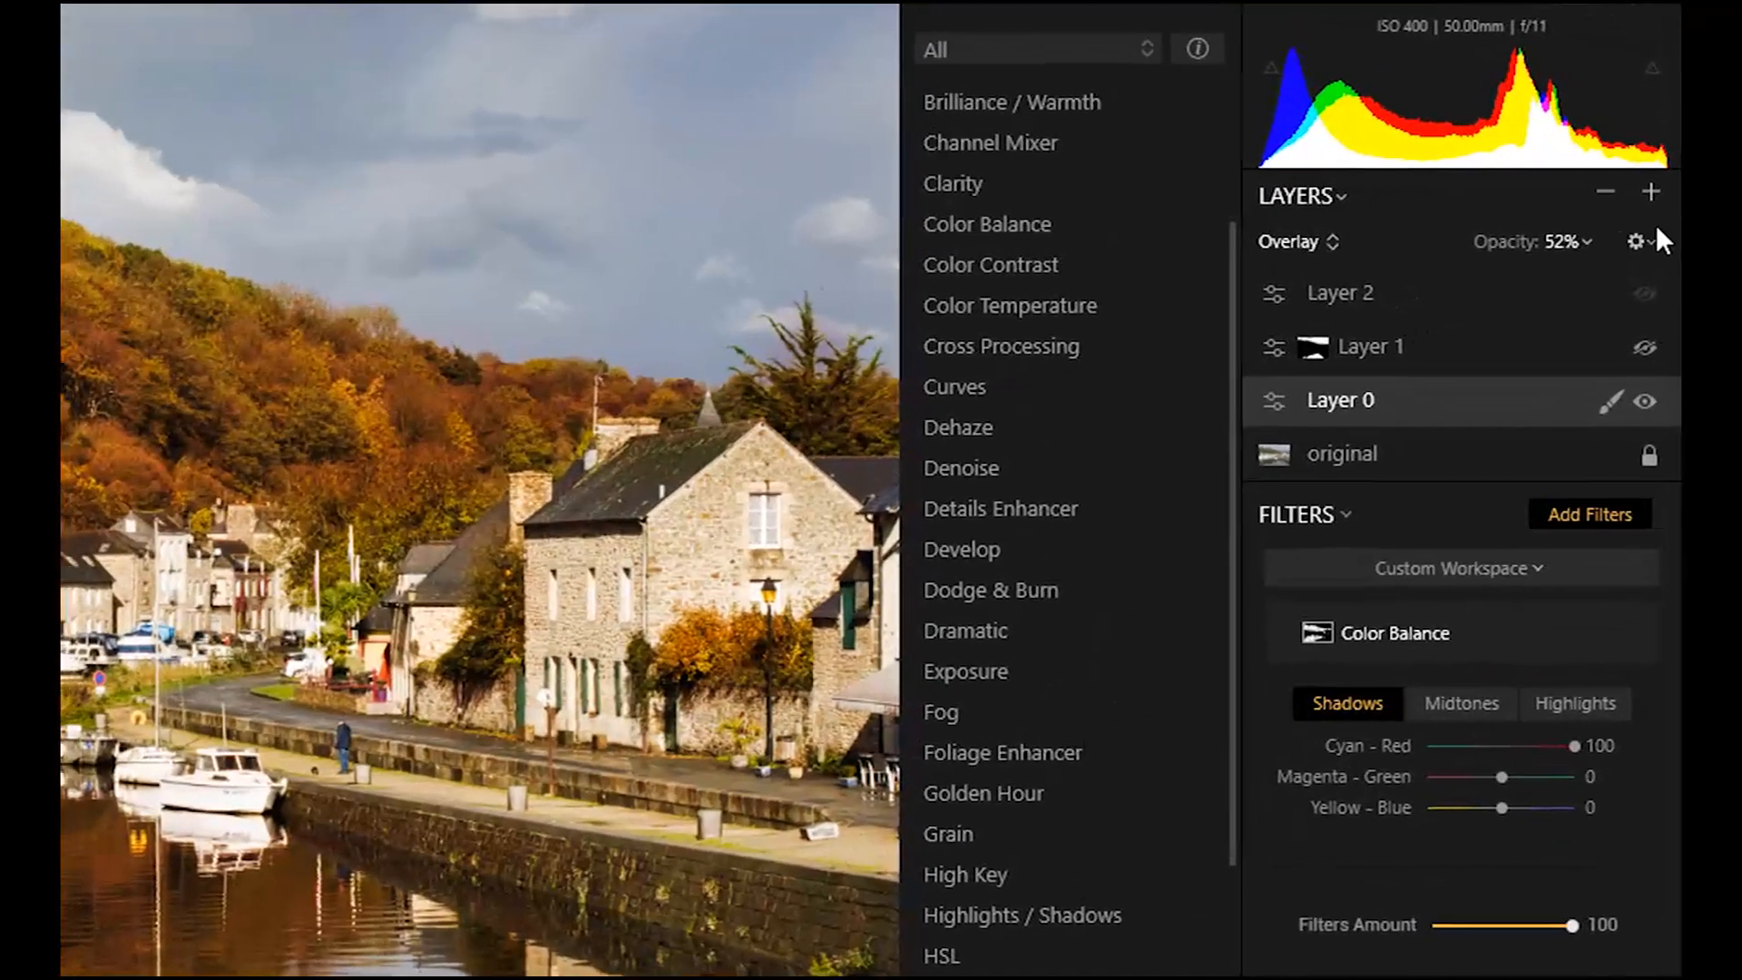
{"action": "left_click", "coordinate": [1656, 233]}
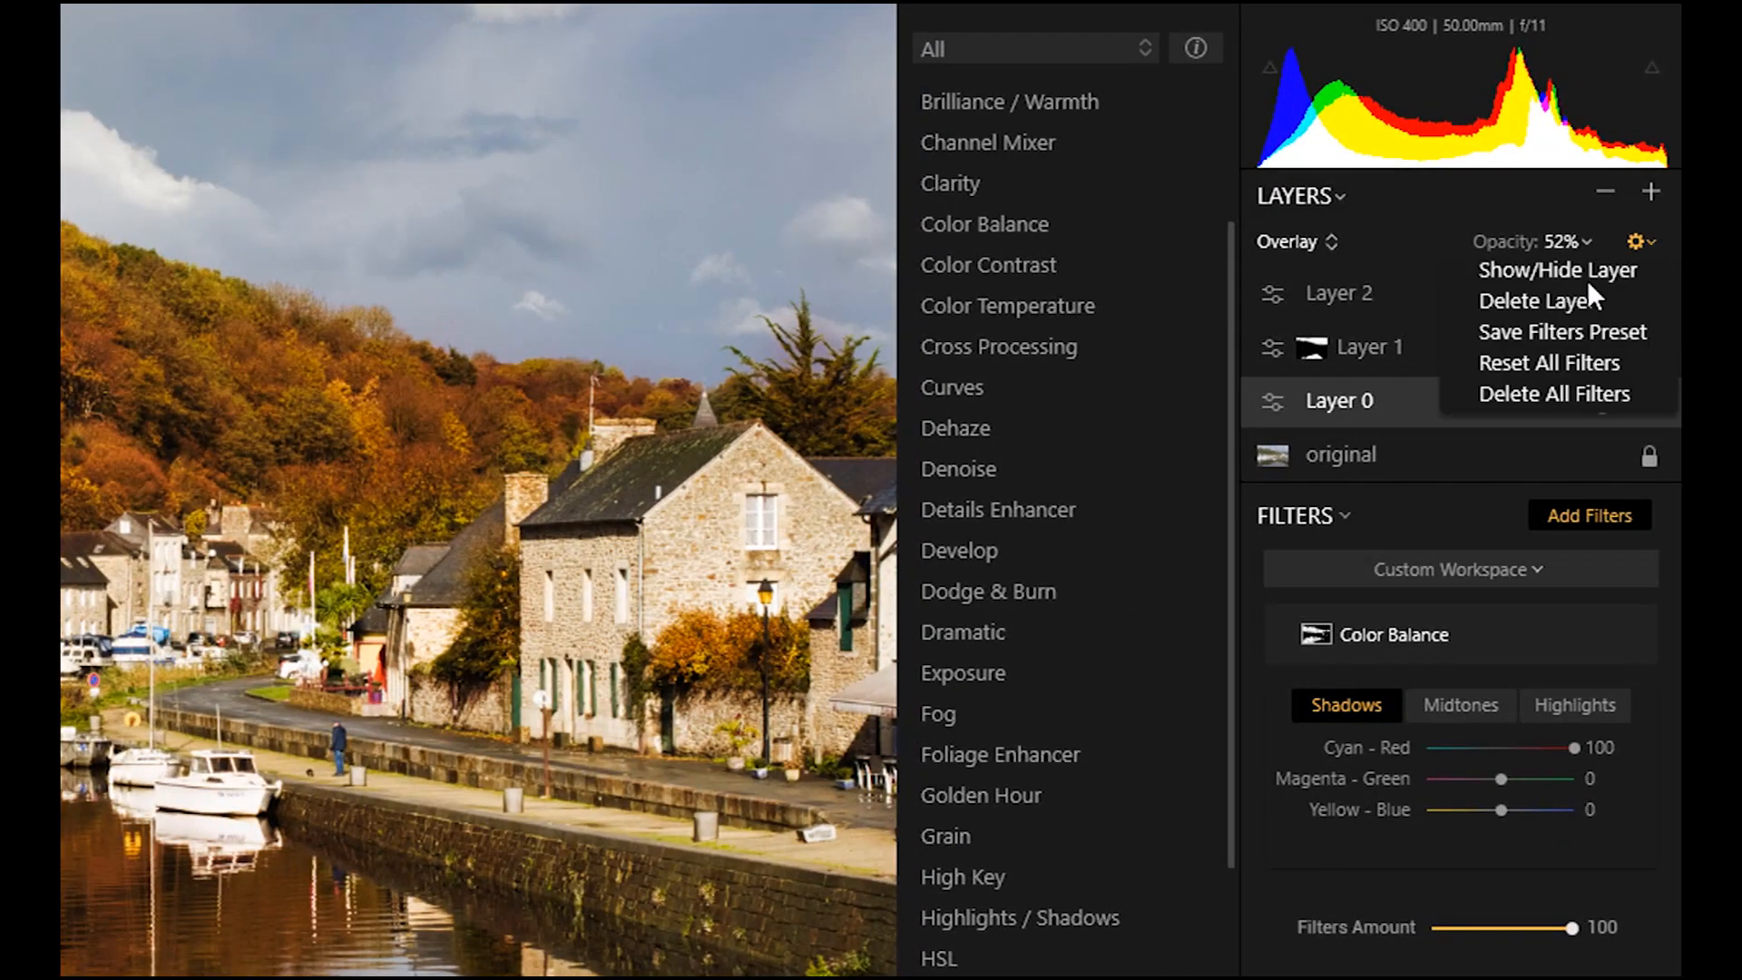
{"action": "left_click", "coordinate": [1578, 332]}
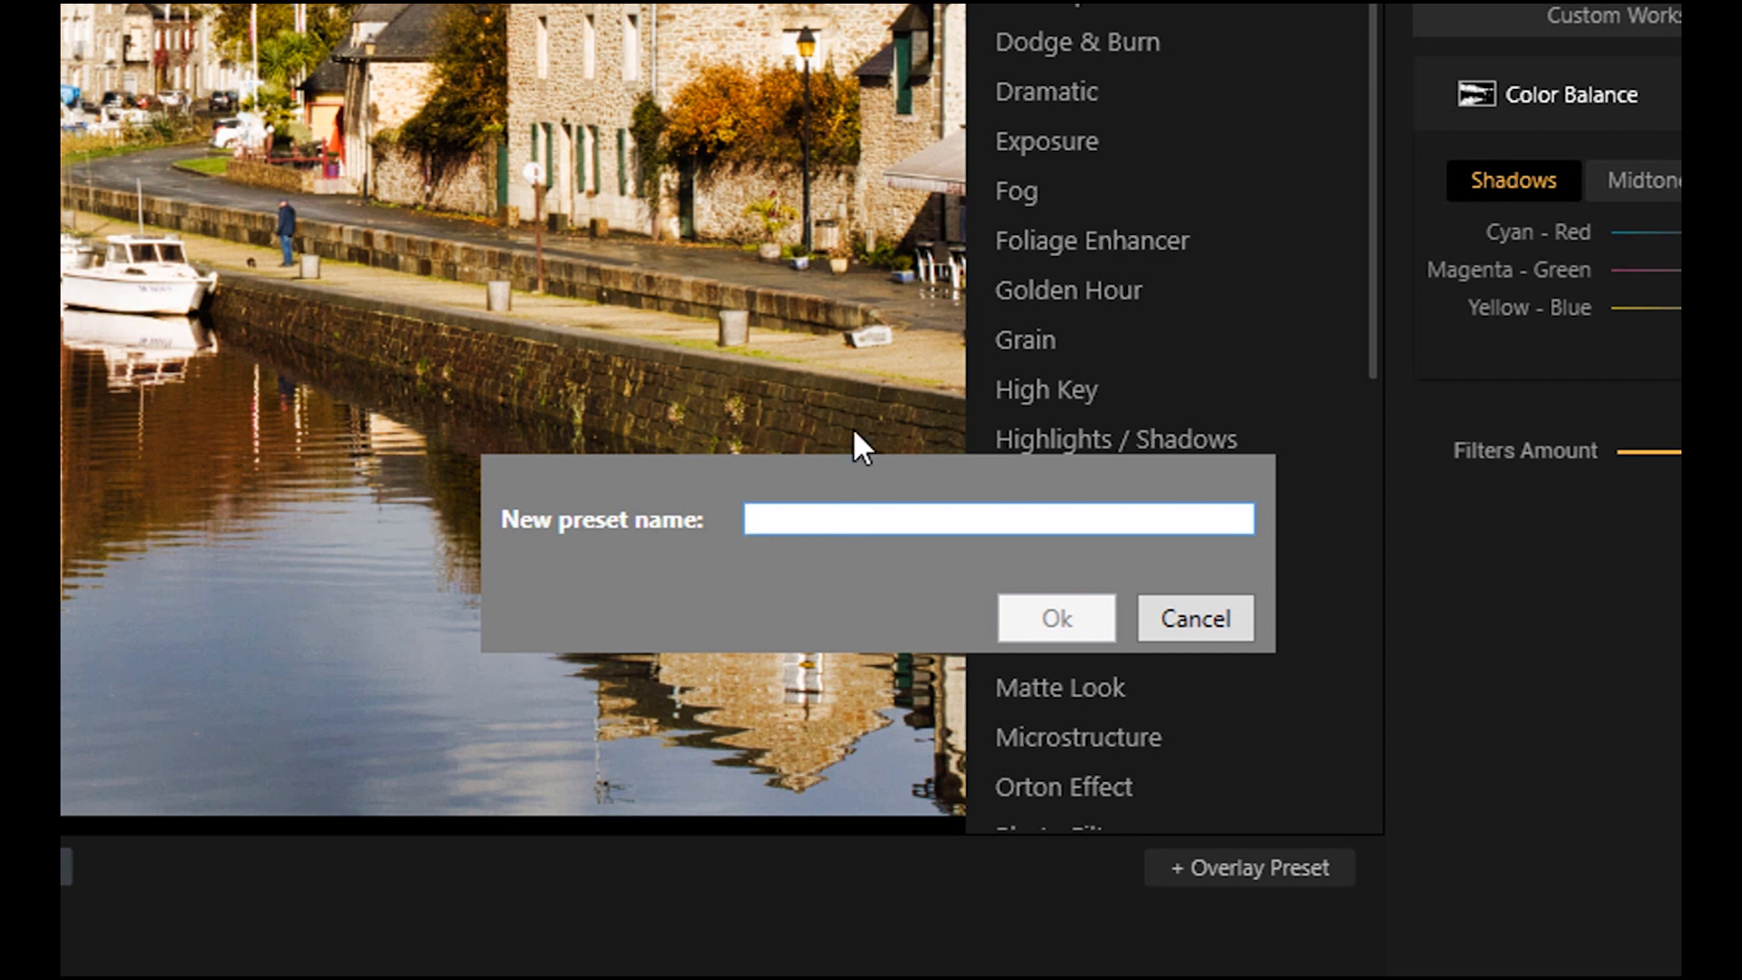
{"action": "type", "text": "Orange"}
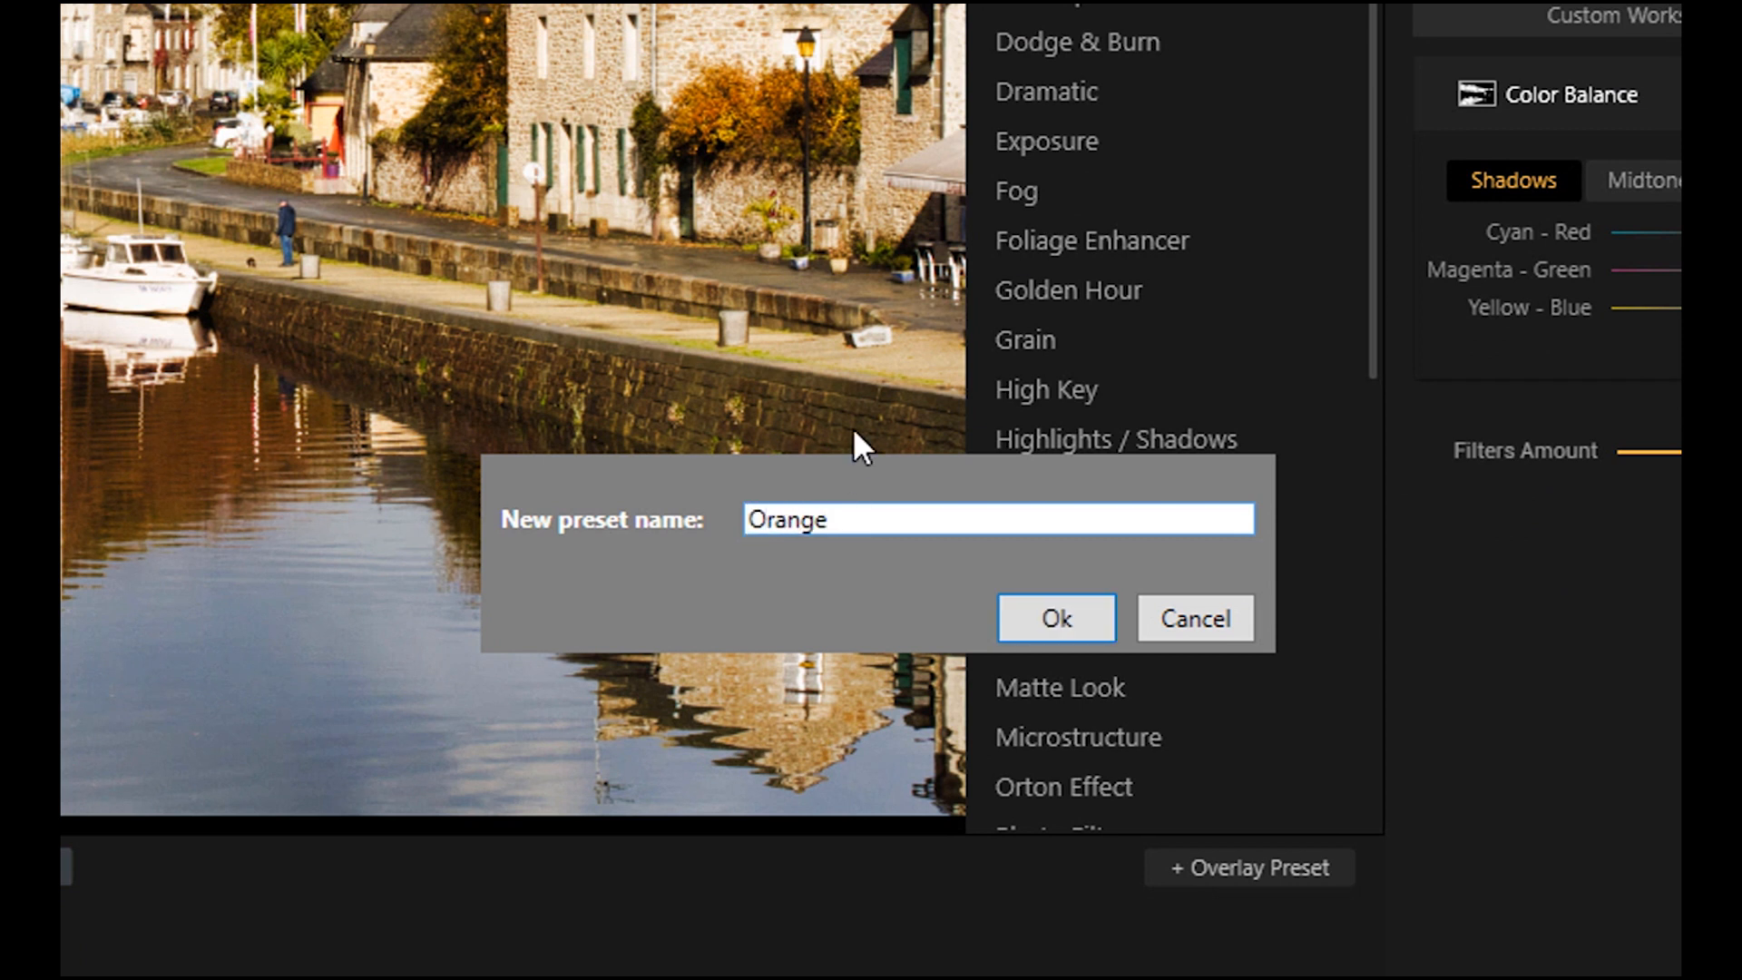
{"action": "type", "text": " automne"}
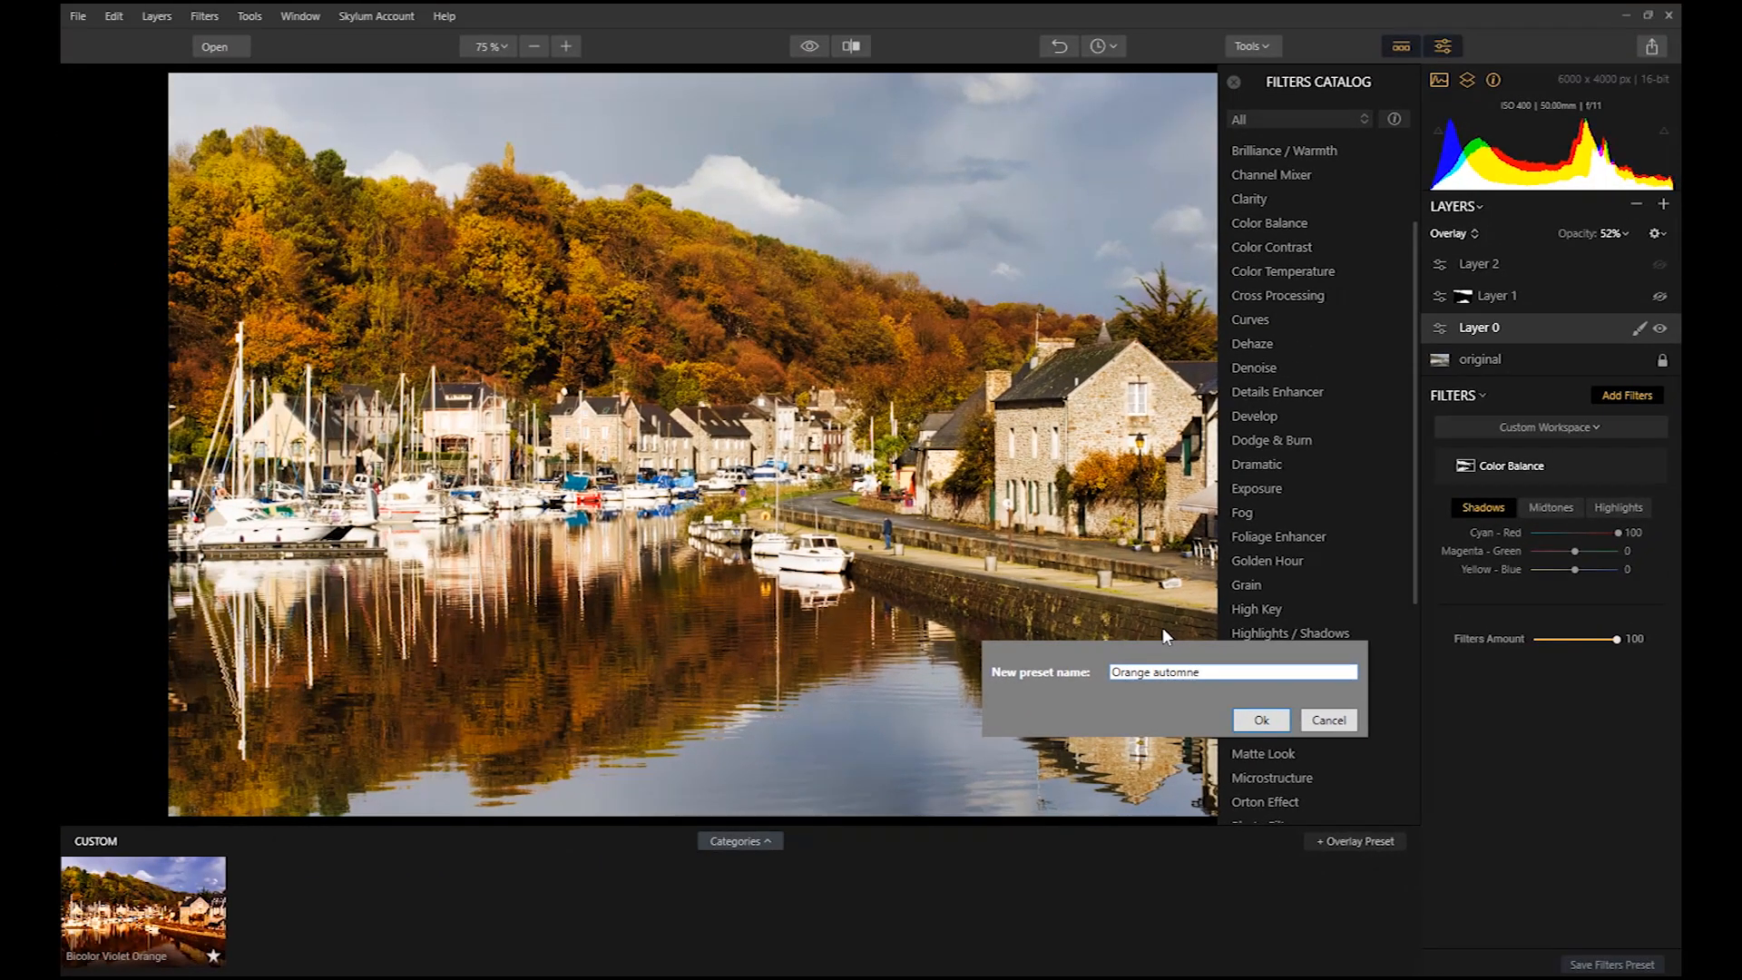
{"action": "key", "text": "Return"}
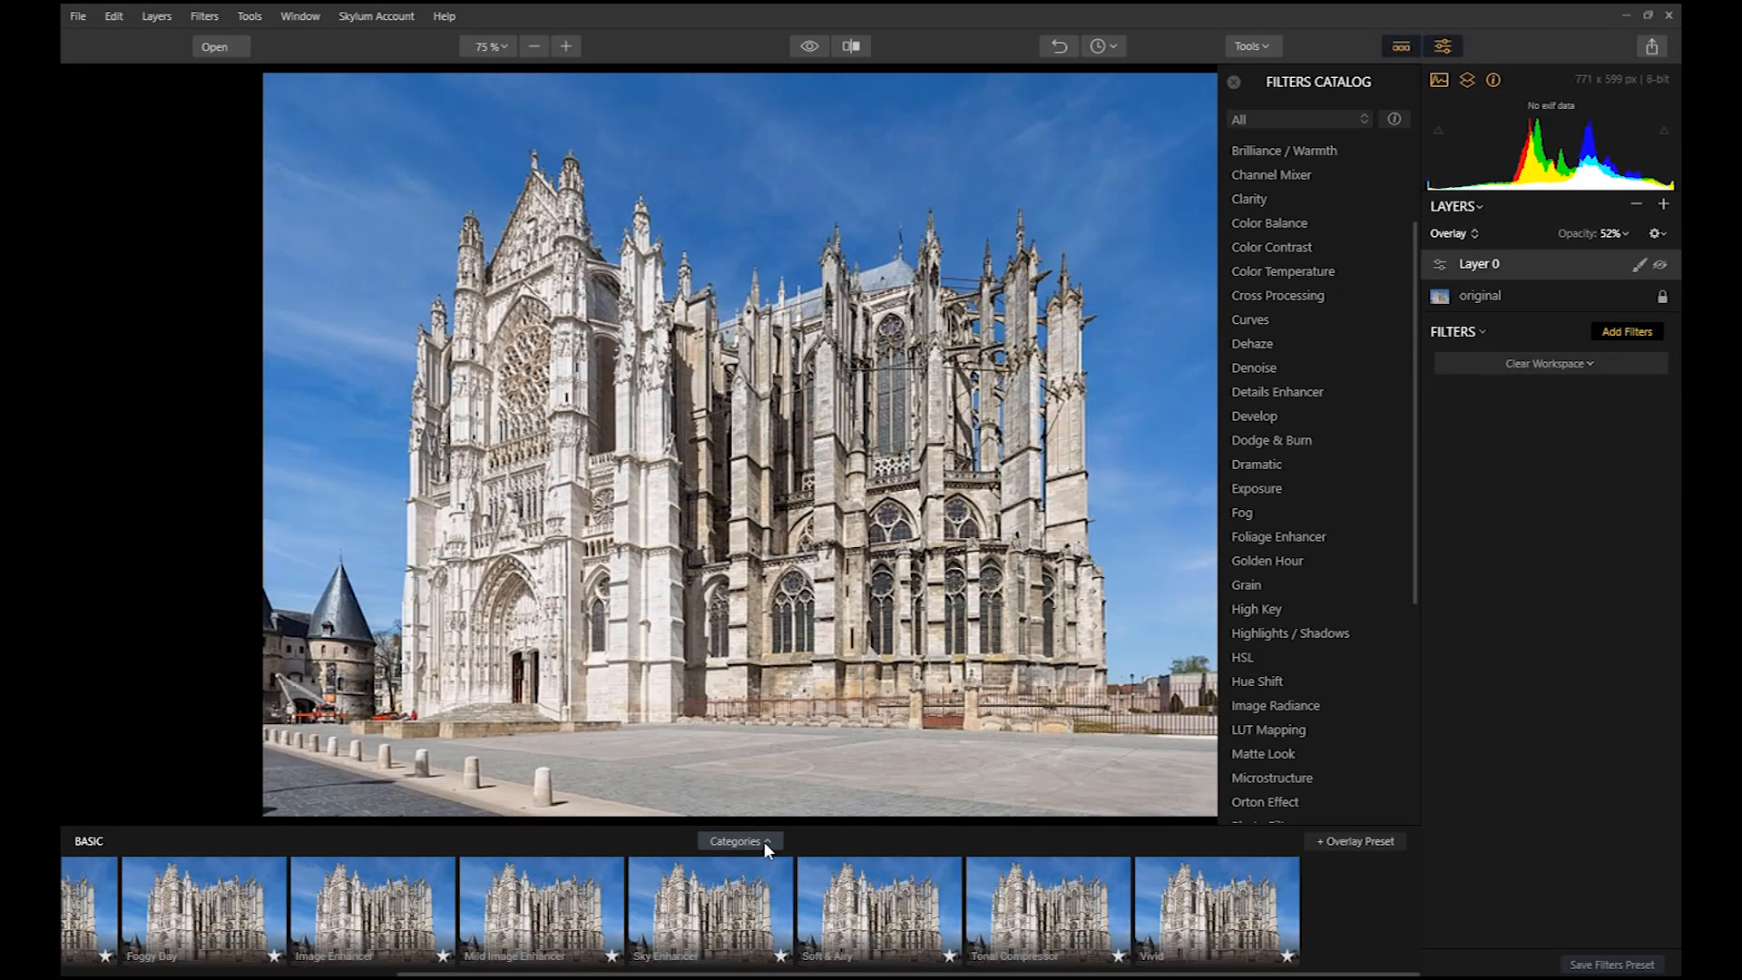
Apply the "Orange automne" preset from the Custom preset category to Layer 0 of the cathedral photo and turn the layer's visibility on.
{"action": "left_click", "coordinate": [764, 841]}
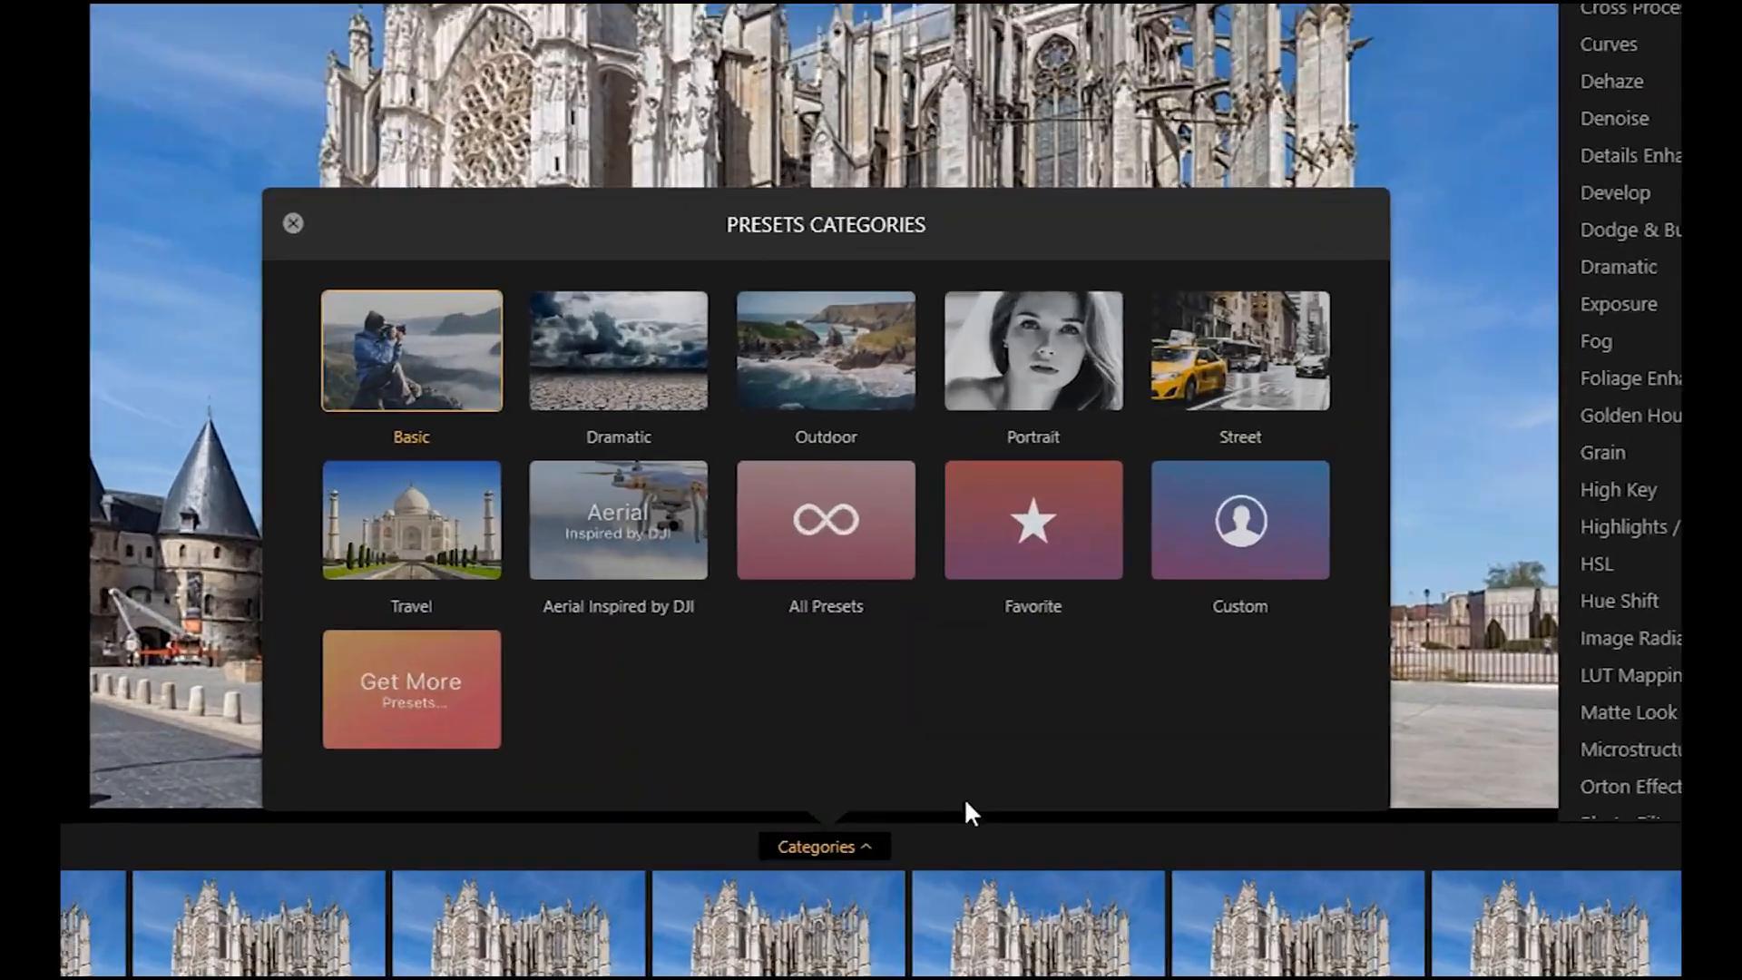
{"action": "left_click", "coordinate": [1236, 516]}
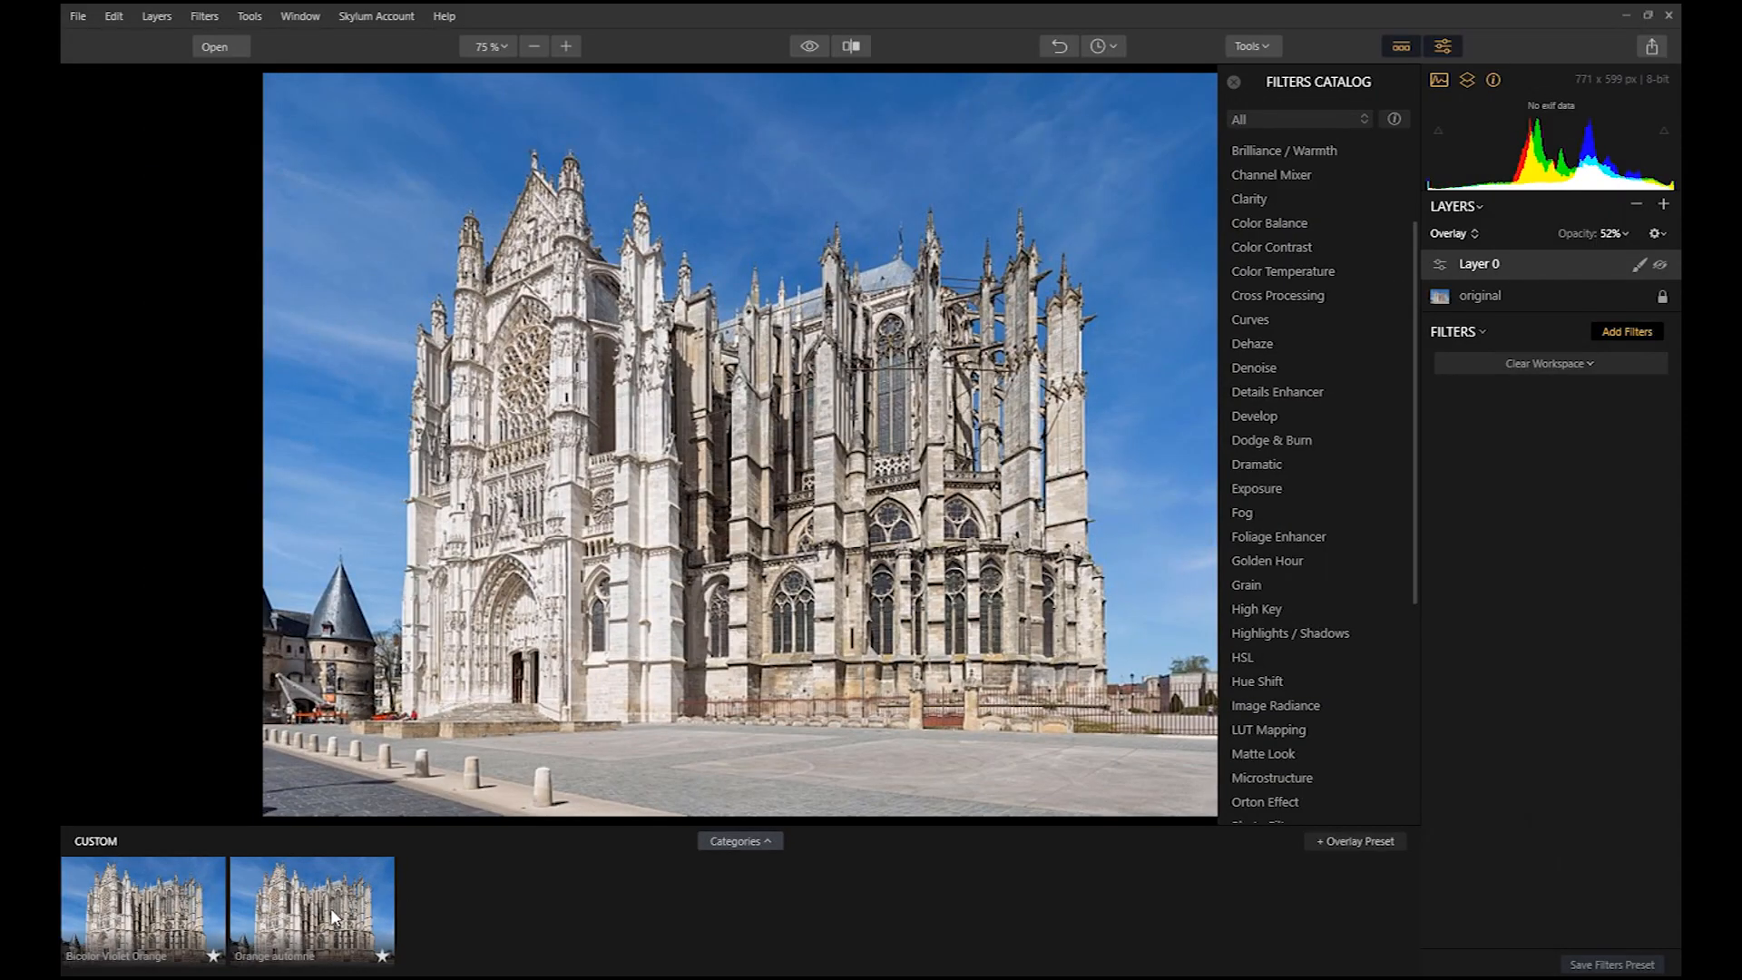
{"action": "left_click", "coordinate": [332, 915]}
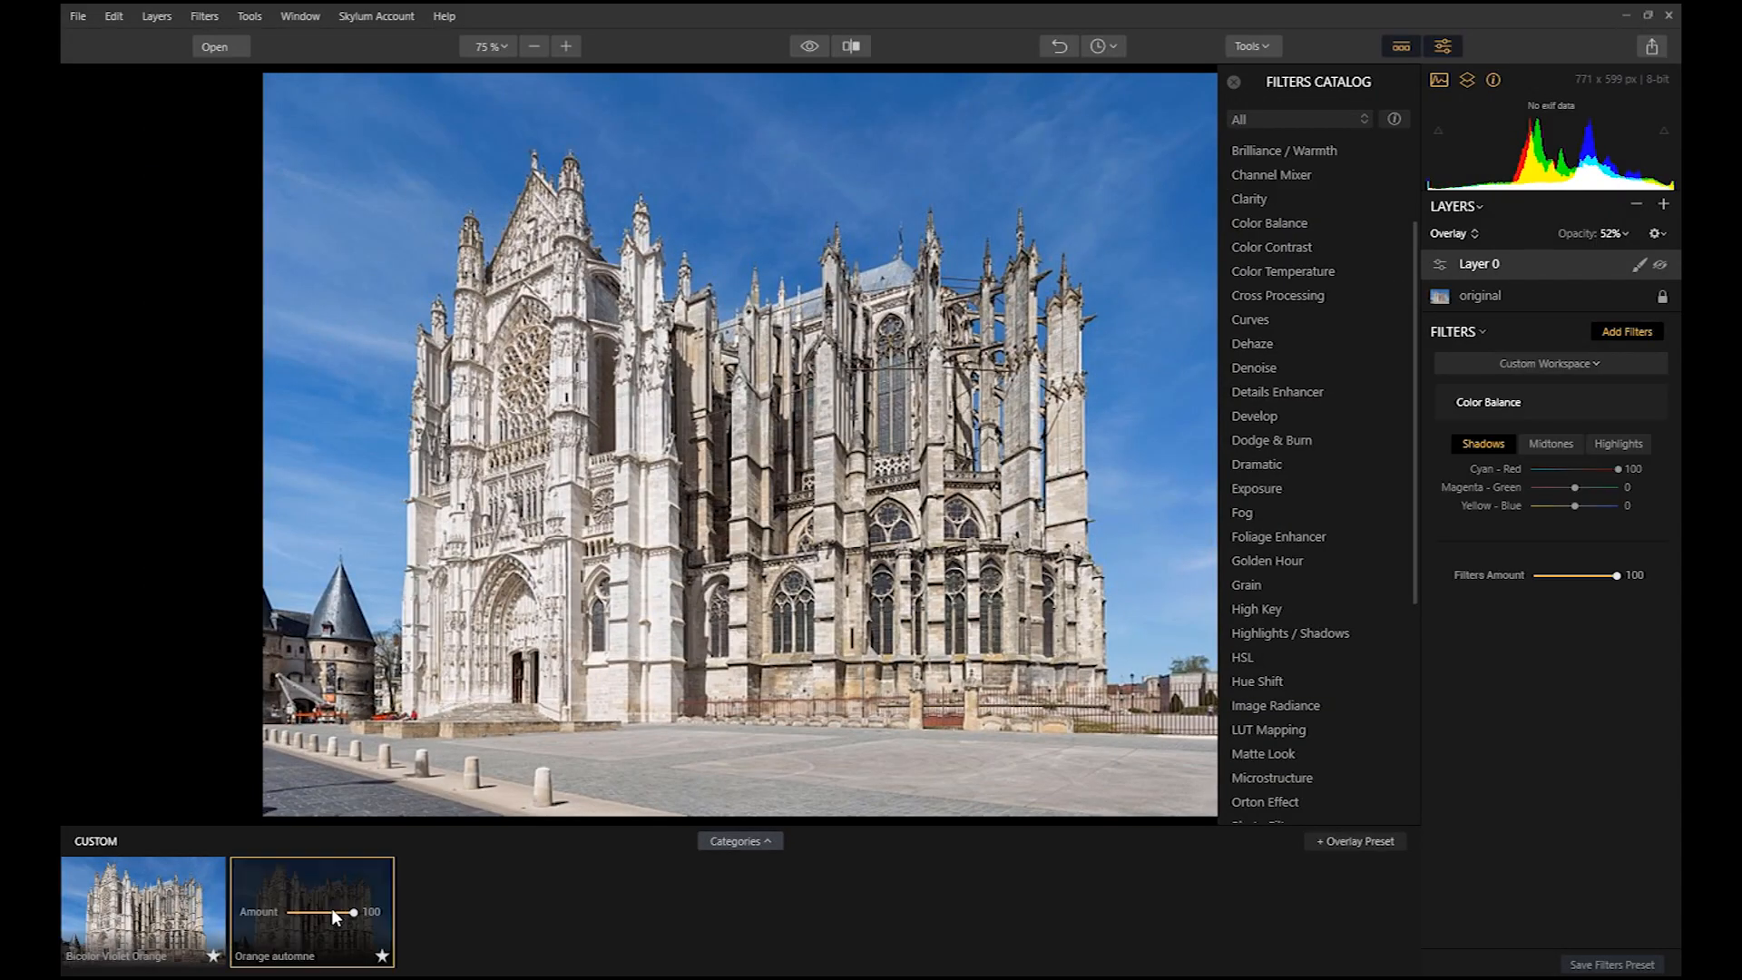
{"action": "left_click", "coordinate": [1662, 264]}
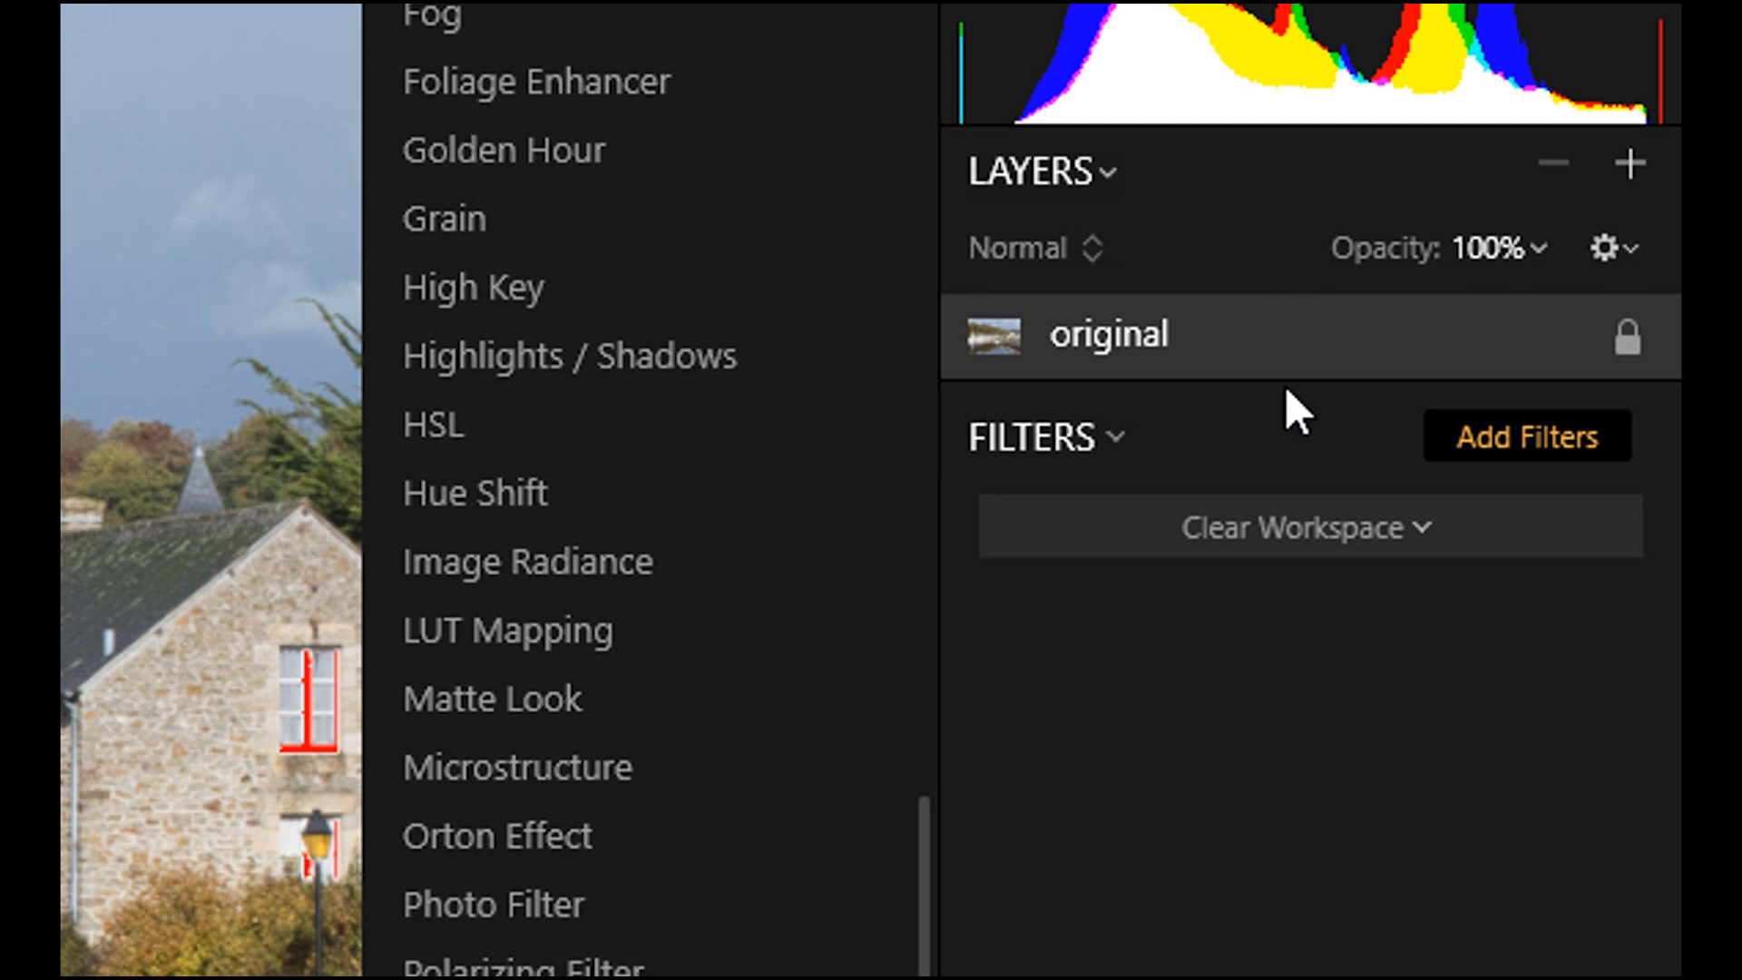
Add the RAW Develop filter to the harbour photo's original layer and set its Temperature to 5598.
{"action": "left_click", "coordinate": [1537, 438]}
{"action": "left_click", "coordinate": [1540, 439]}
{"action": "scroll", "coordinate": [706, 617], "scroll_direction": "up", "scroll_amount": 10}
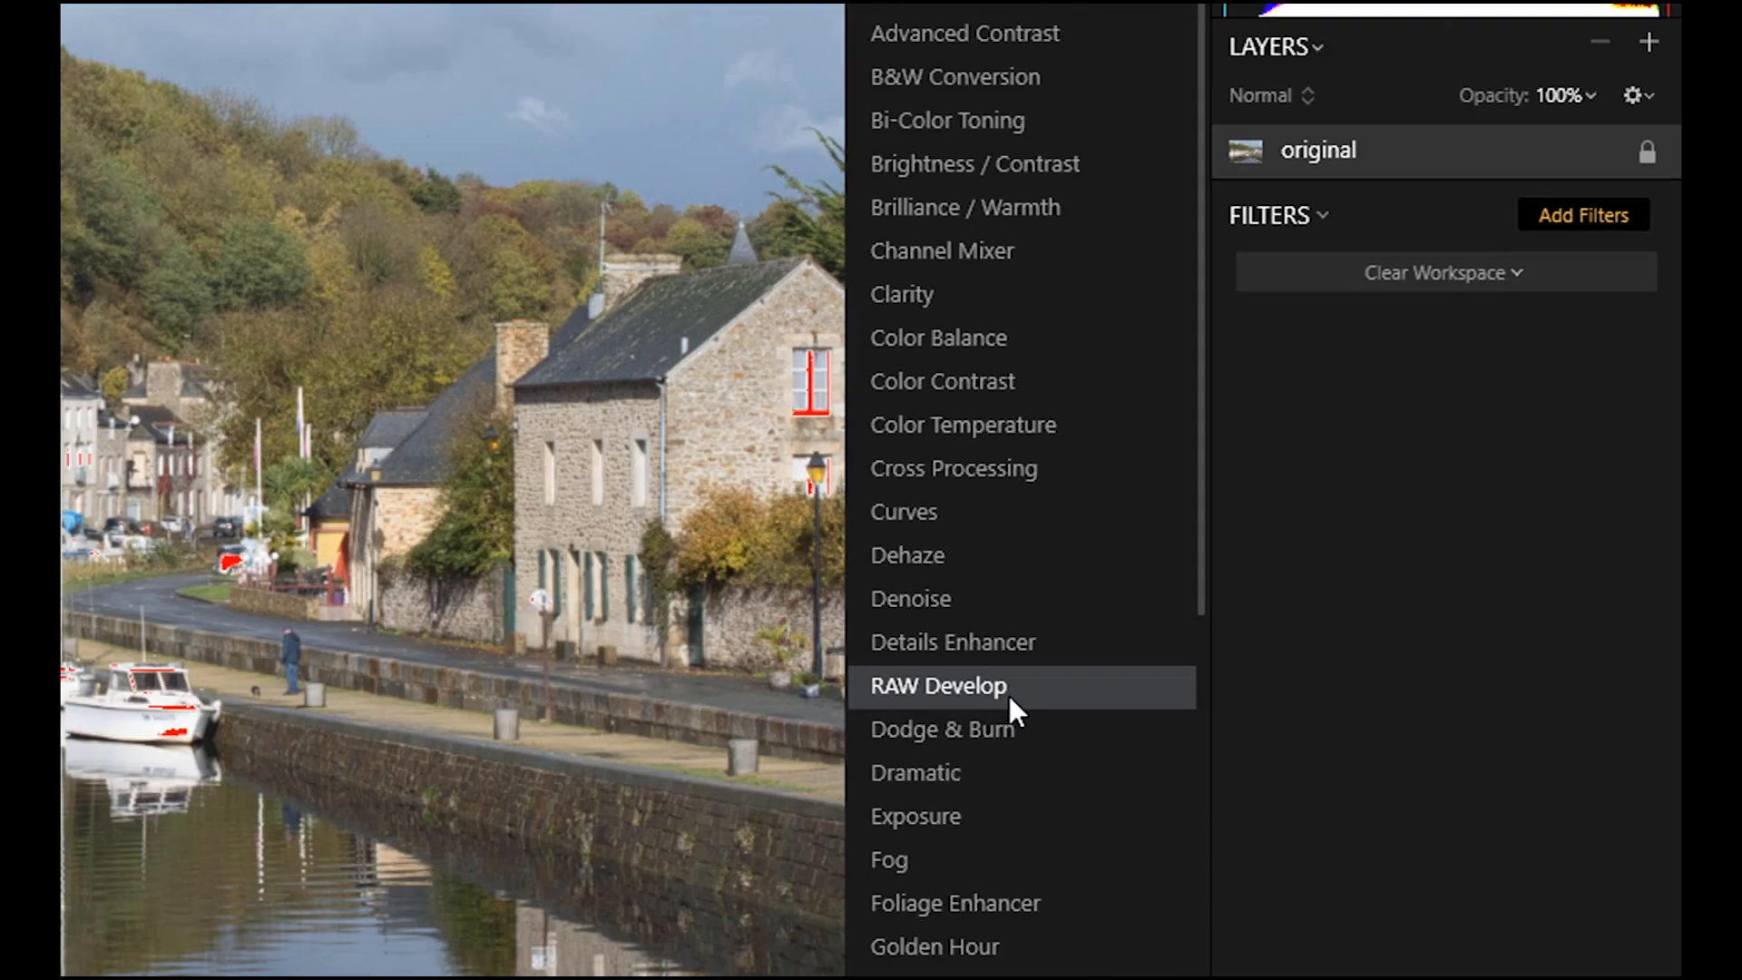
{"action": "left_click", "coordinate": [620, 860]}
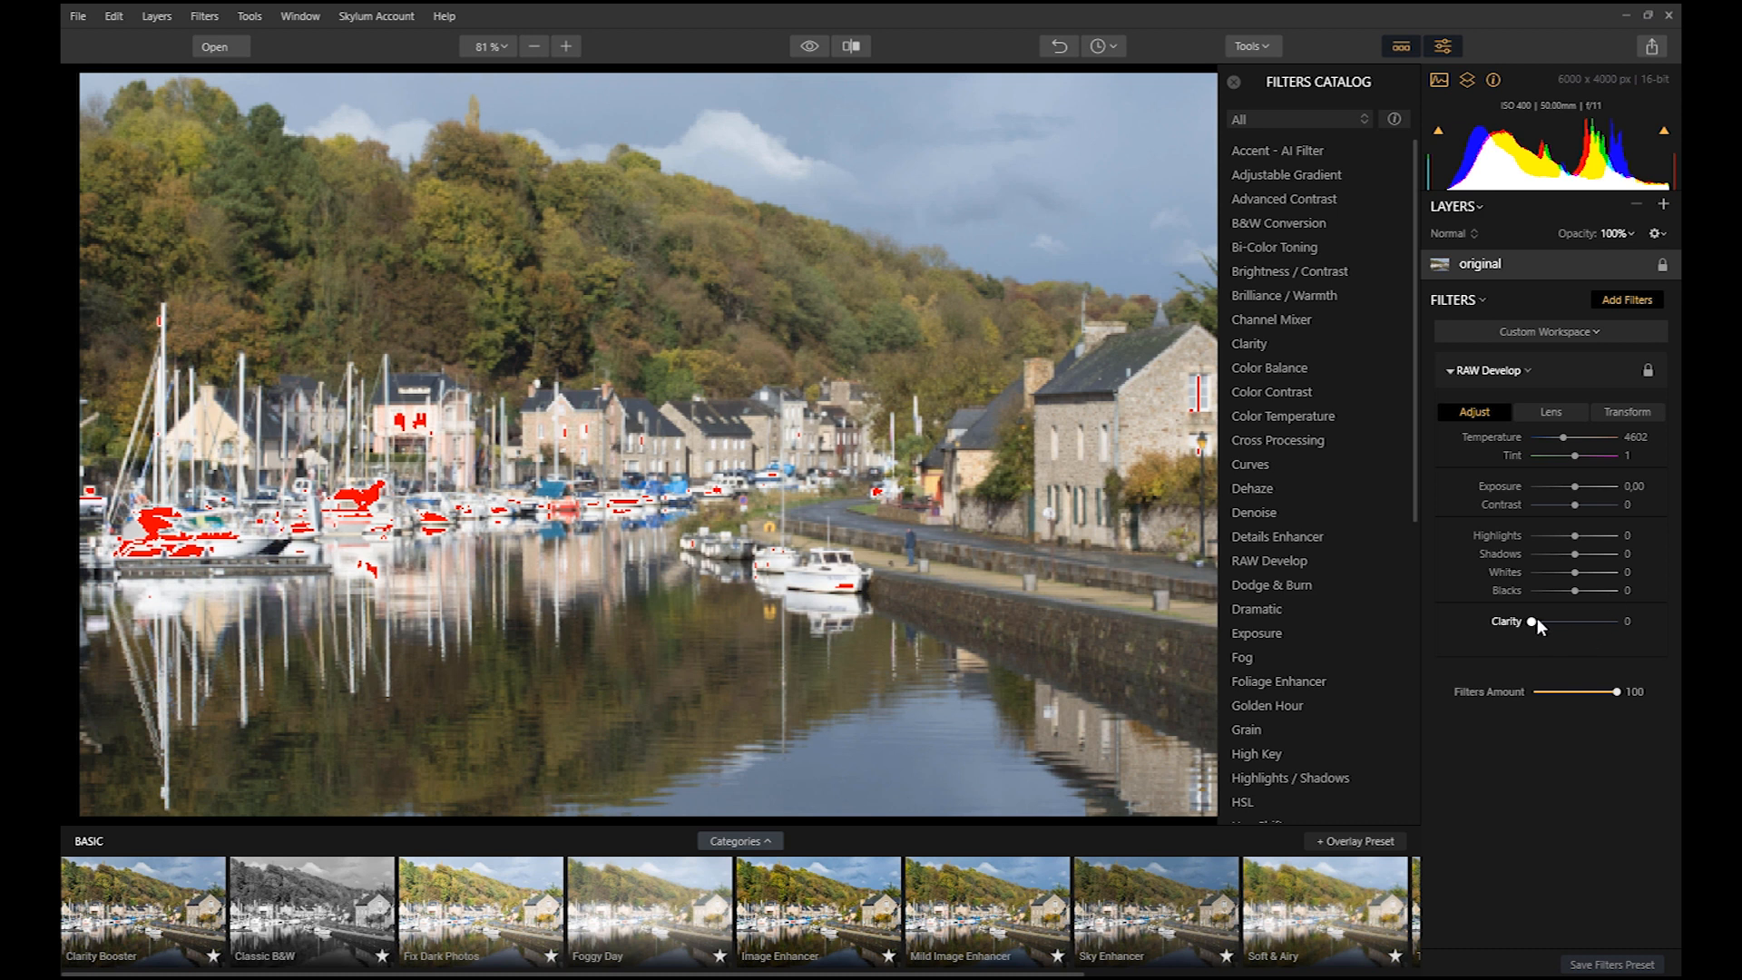
{"action": "left_click_drag", "start_coordinate": [1562, 437], "coordinate": [1570, 442]}
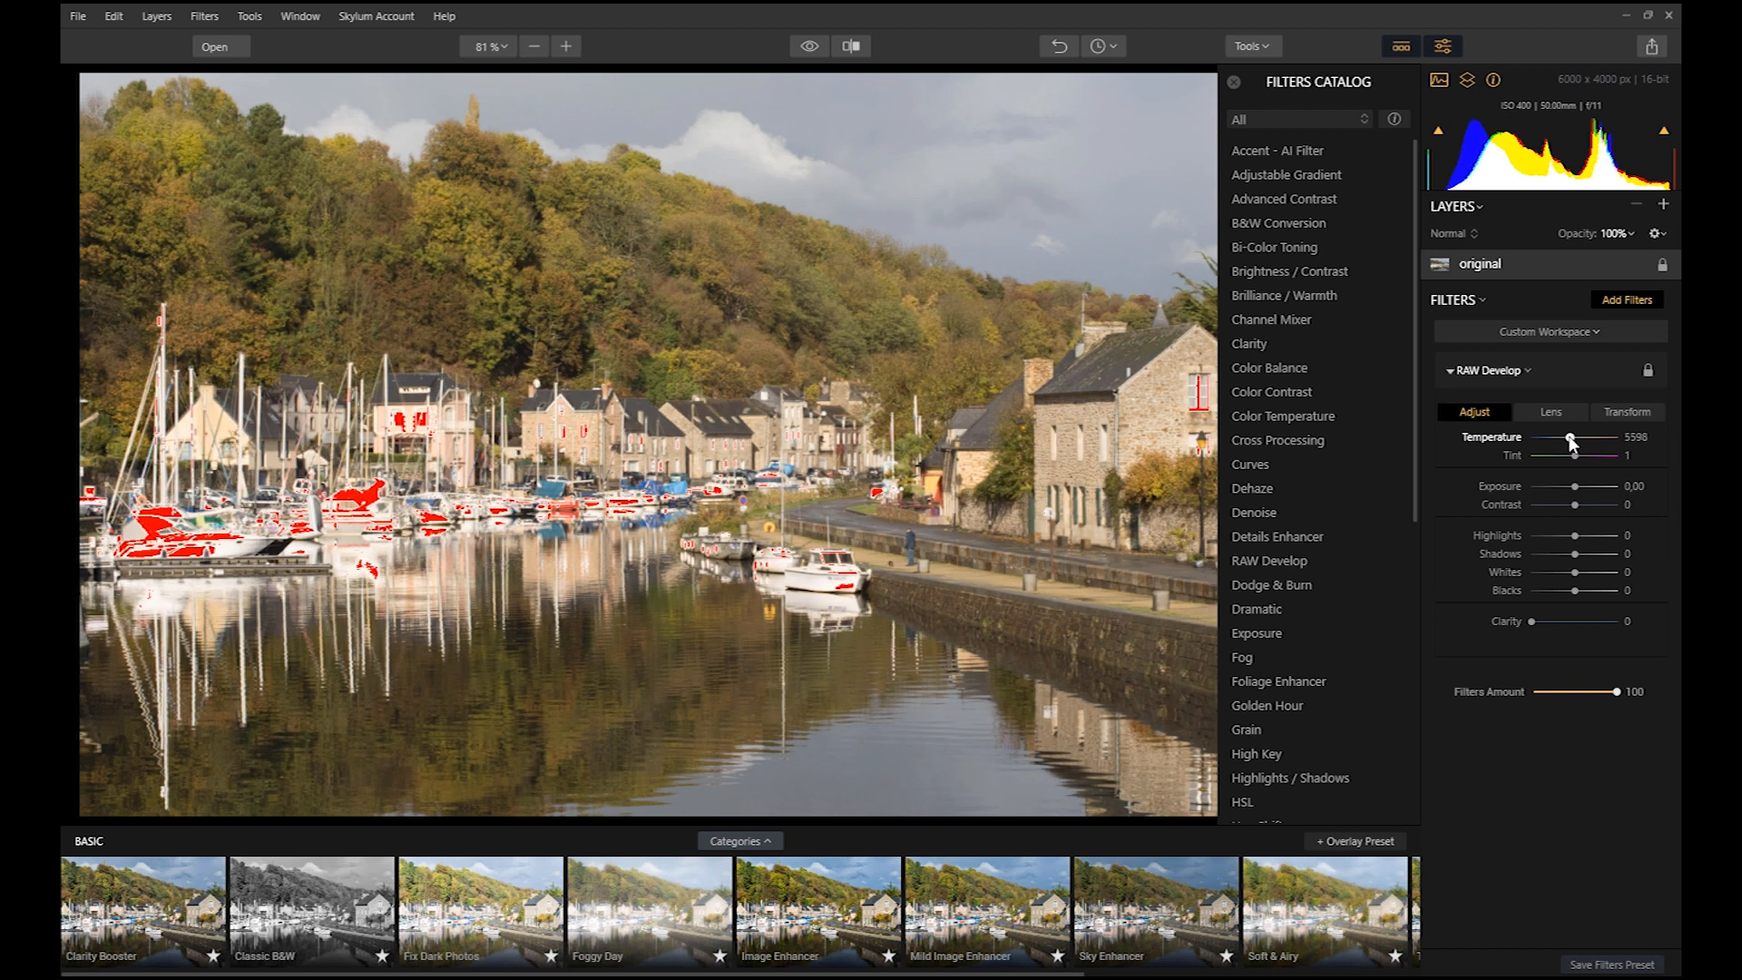
Set the RAW Develop filter's Exposure to -1.11, Whites to 11 and Blacks to 40.
{"action": "mouse_move", "coordinate": [1575, 487]}
{"action": "left_mouse_down"}
{"action": "mouse_move", "coordinate": [1593, 487]}
{"action": "mouse_move", "coordinate": [1568, 487]}
{"action": "left_mouse_up"}
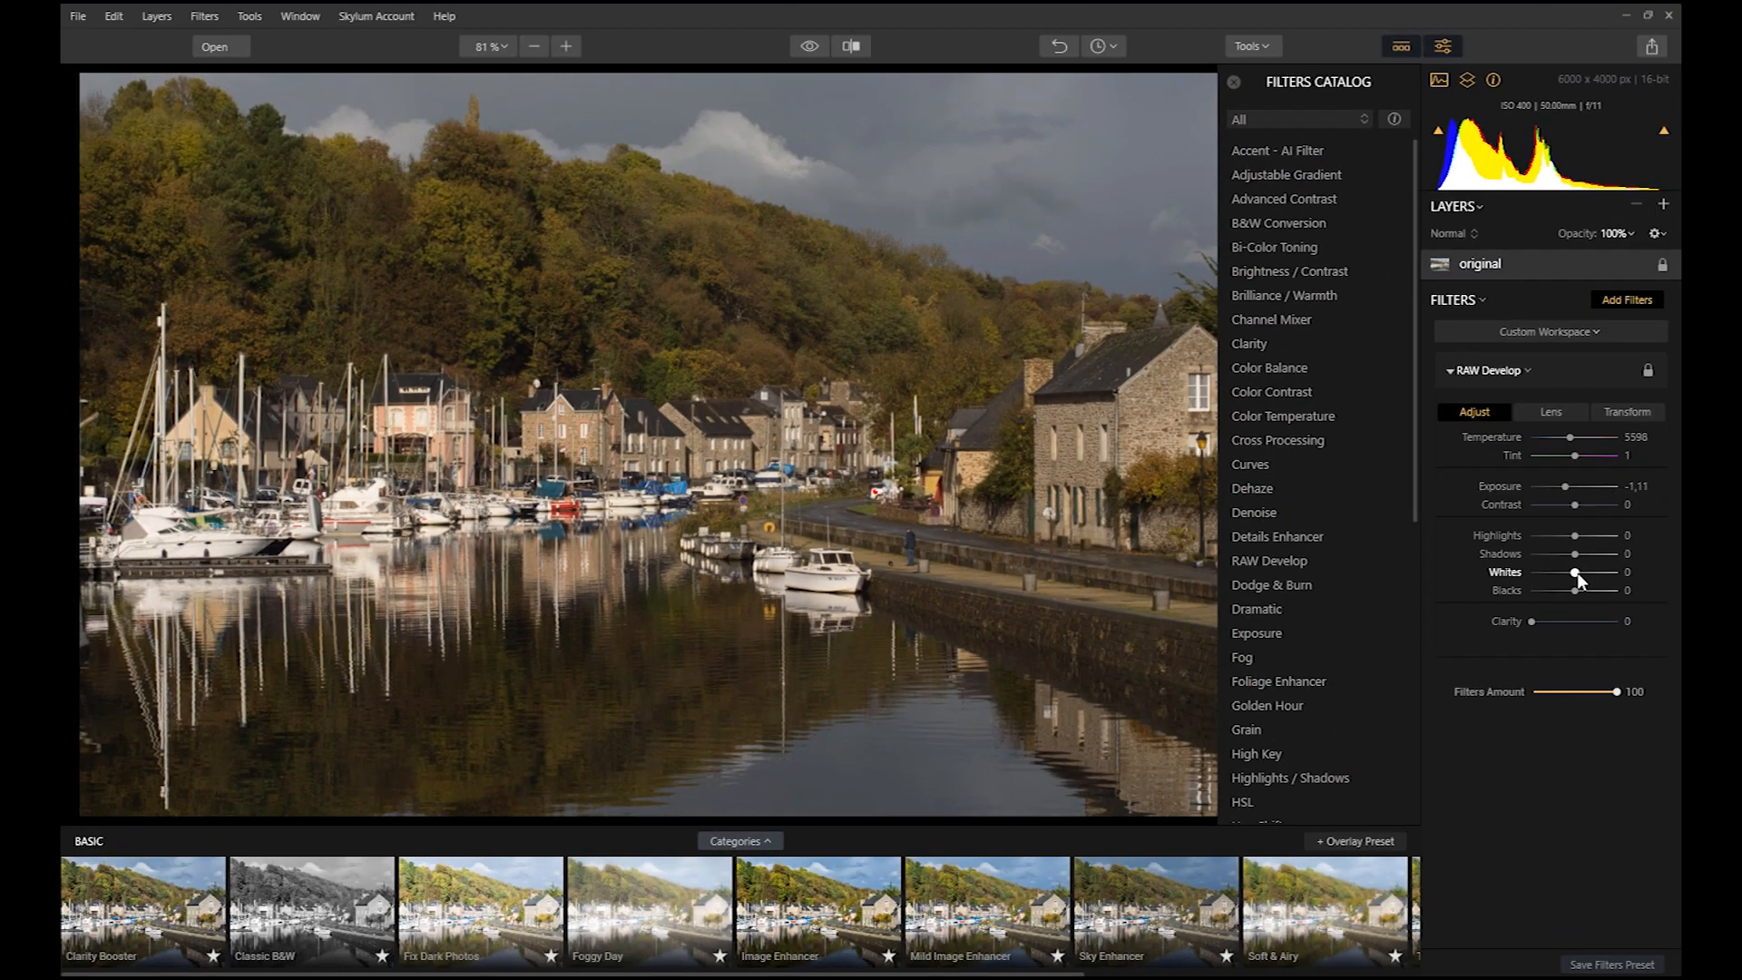
{"action": "left_click_drag", "start_coordinate": [1579, 581], "coordinate": [1581, 579]}
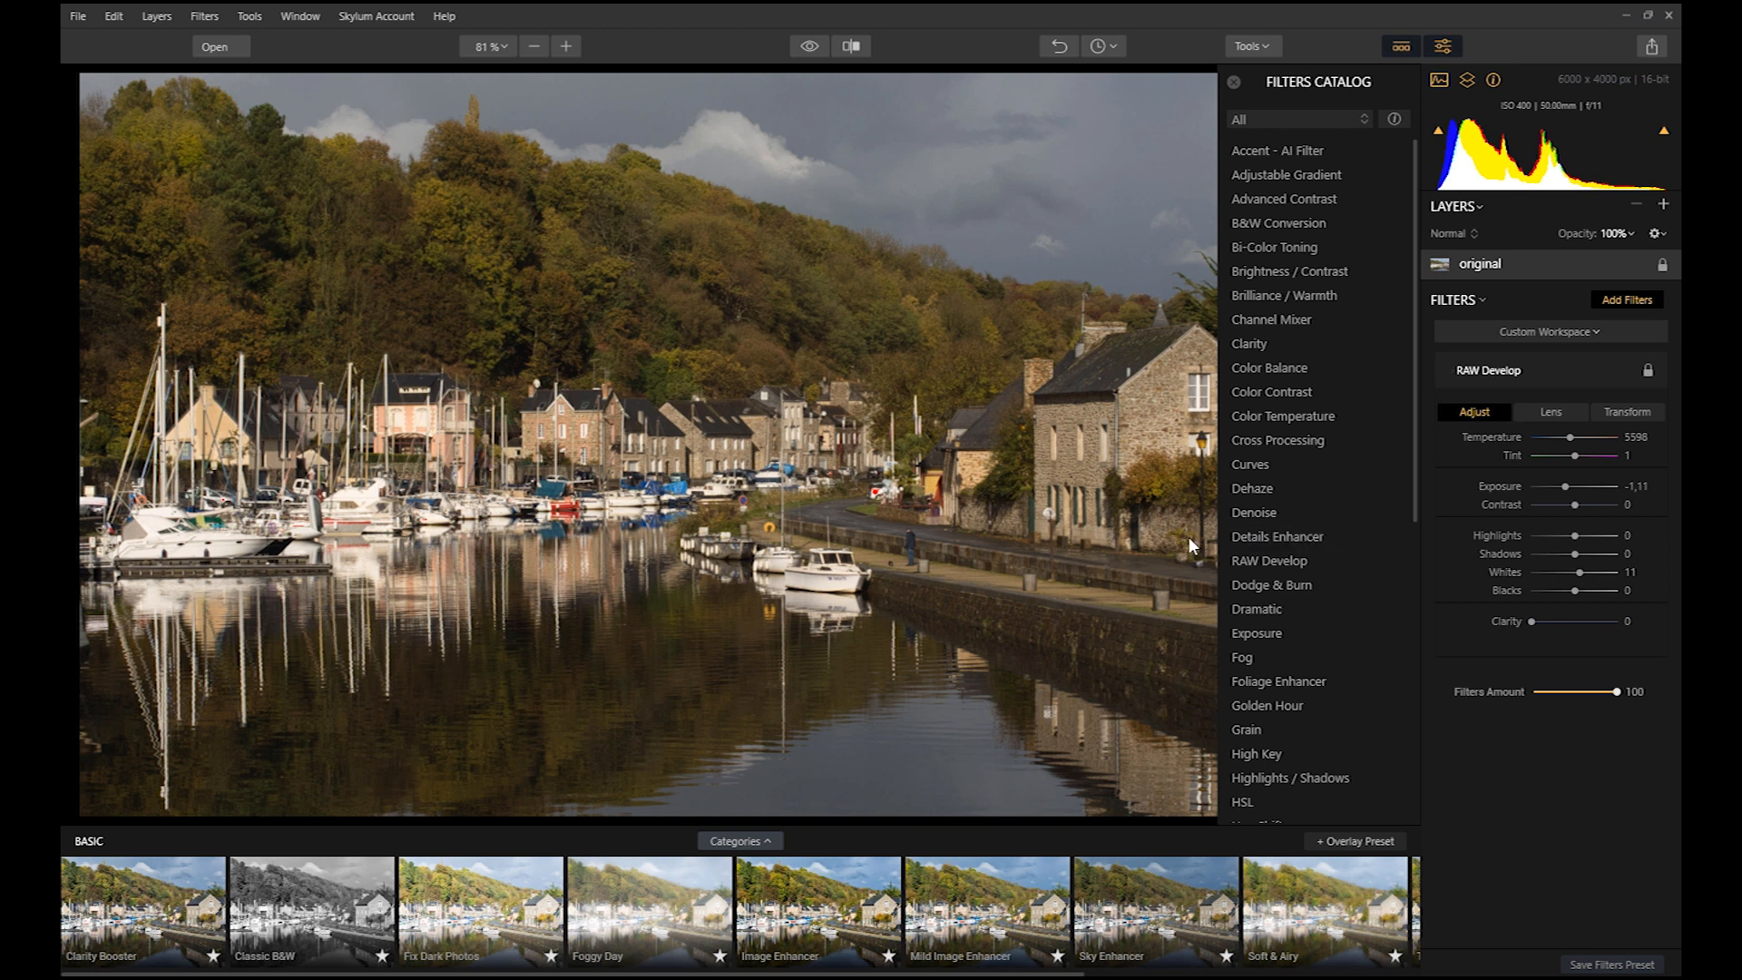
{"action": "left_click_drag", "start_coordinate": [1574, 593], "coordinate": [1588, 594]}
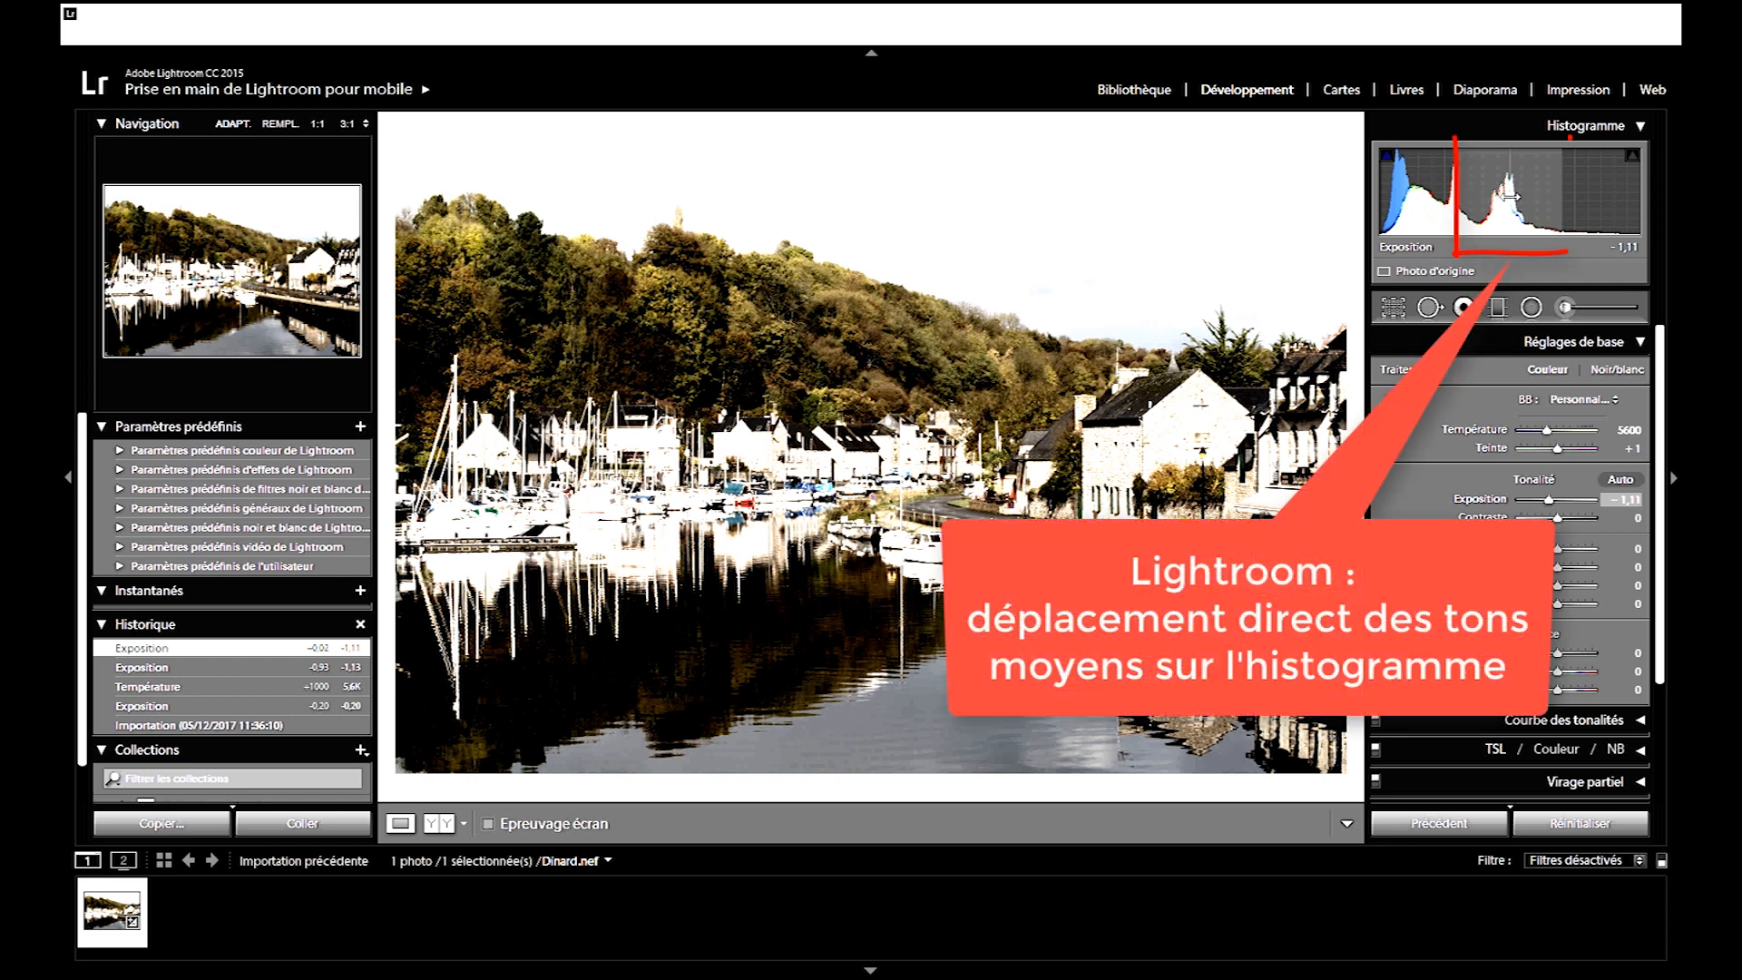
In Lightroom, shift the photo's midtones directly on the histogram to adjust the exposure.
{"action": "mouse_move", "coordinate": [1509, 195]}
{"action": "left_mouse_down"}
{"action": "mouse_move", "coordinate": [1536, 195]}
{"action": "mouse_move", "coordinate": [1515, 195]}
{"action": "left_mouse_up"}
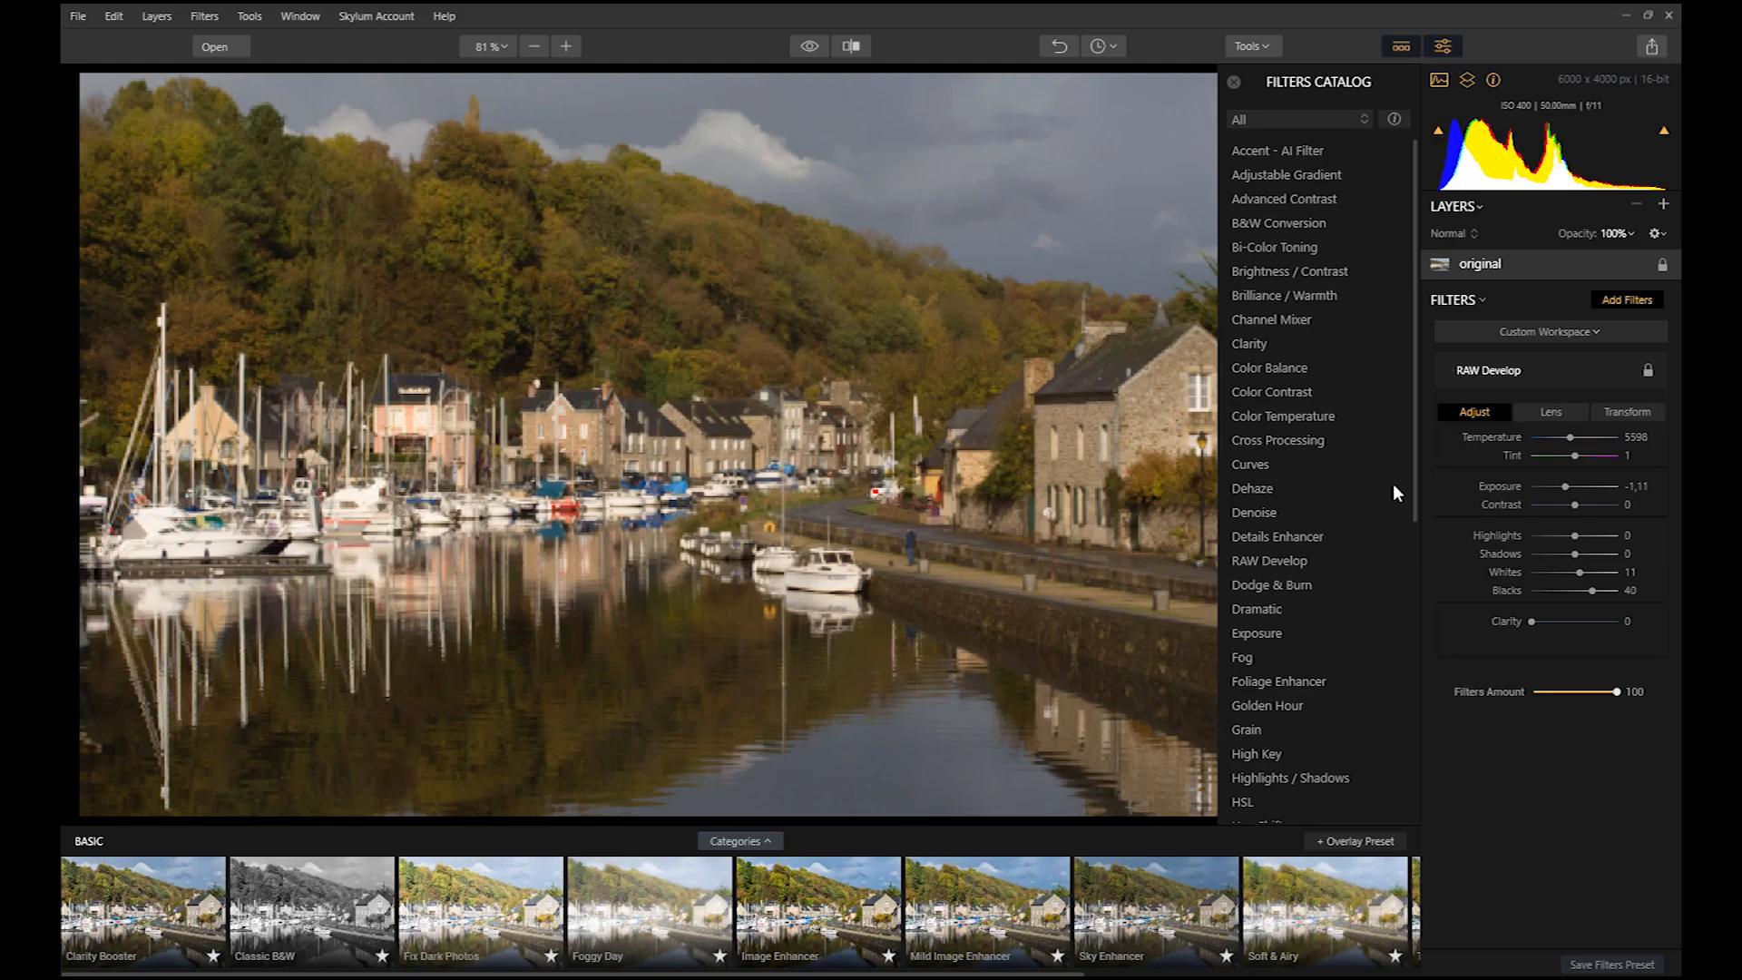
In Luminar, add the Curves filter to the harbour photo and raise the midpoint of the RGB curve slightly.
{"action": "left_click", "coordinate": [1264, 463]}
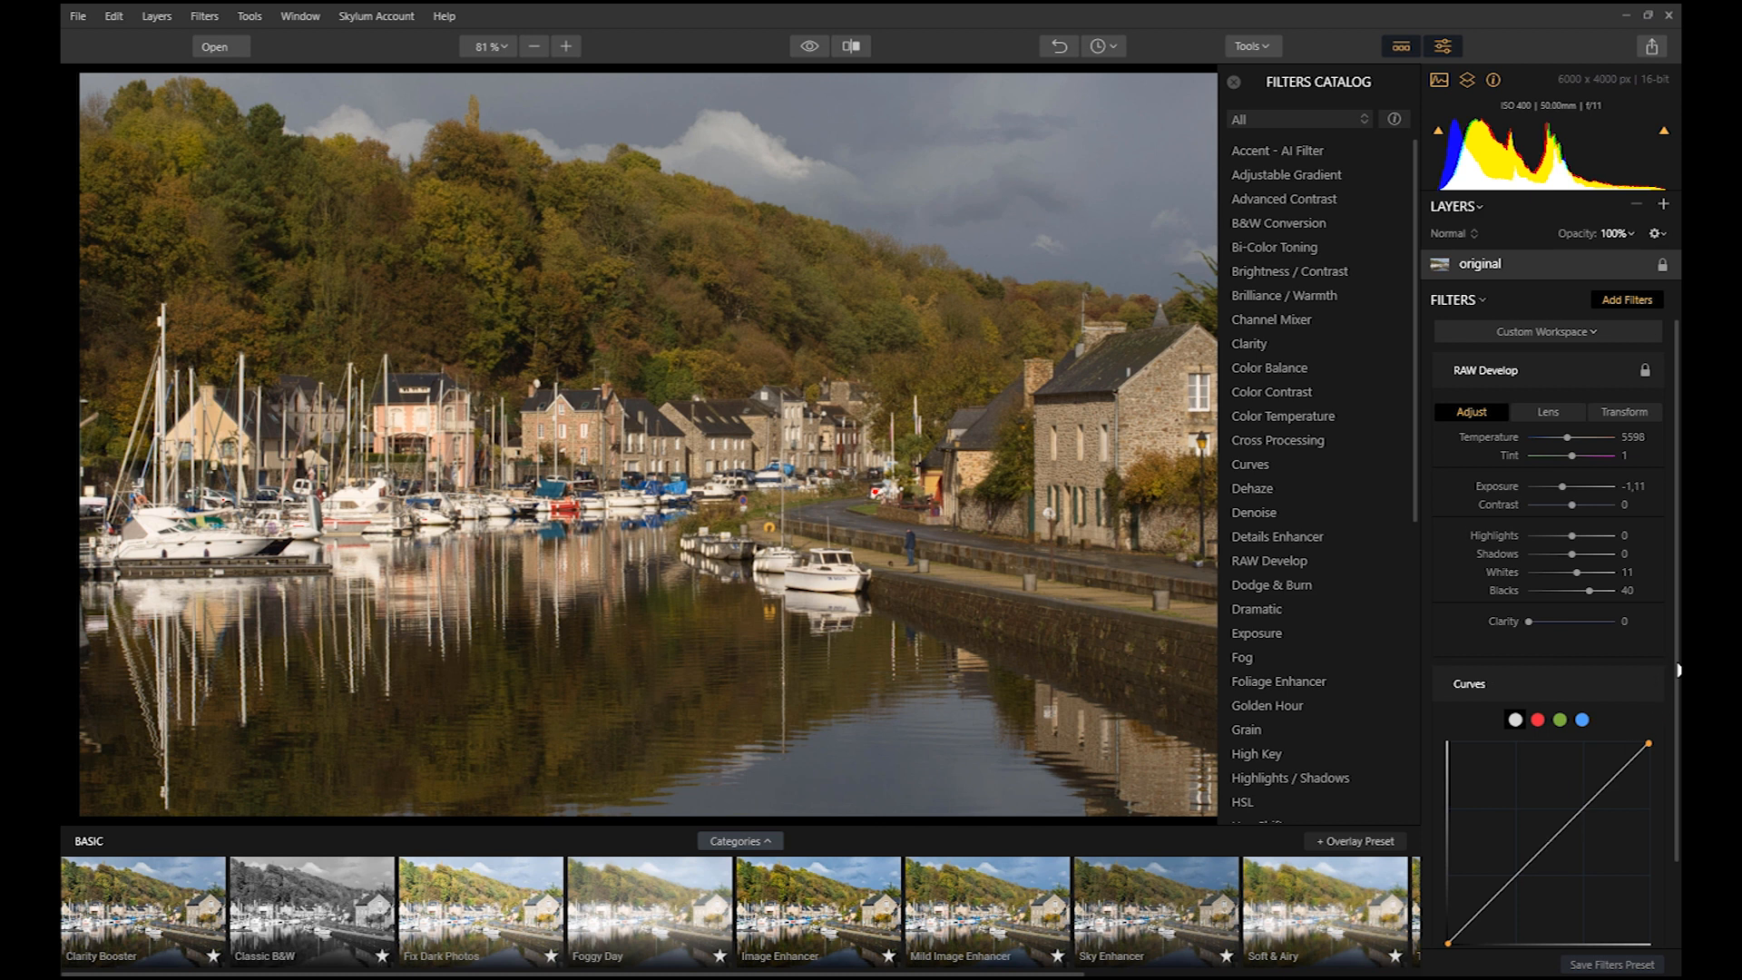
{"action": "scroll", "coordinate": [1677, 669], "scroll_direction": "down", "scroll_amount": 2}
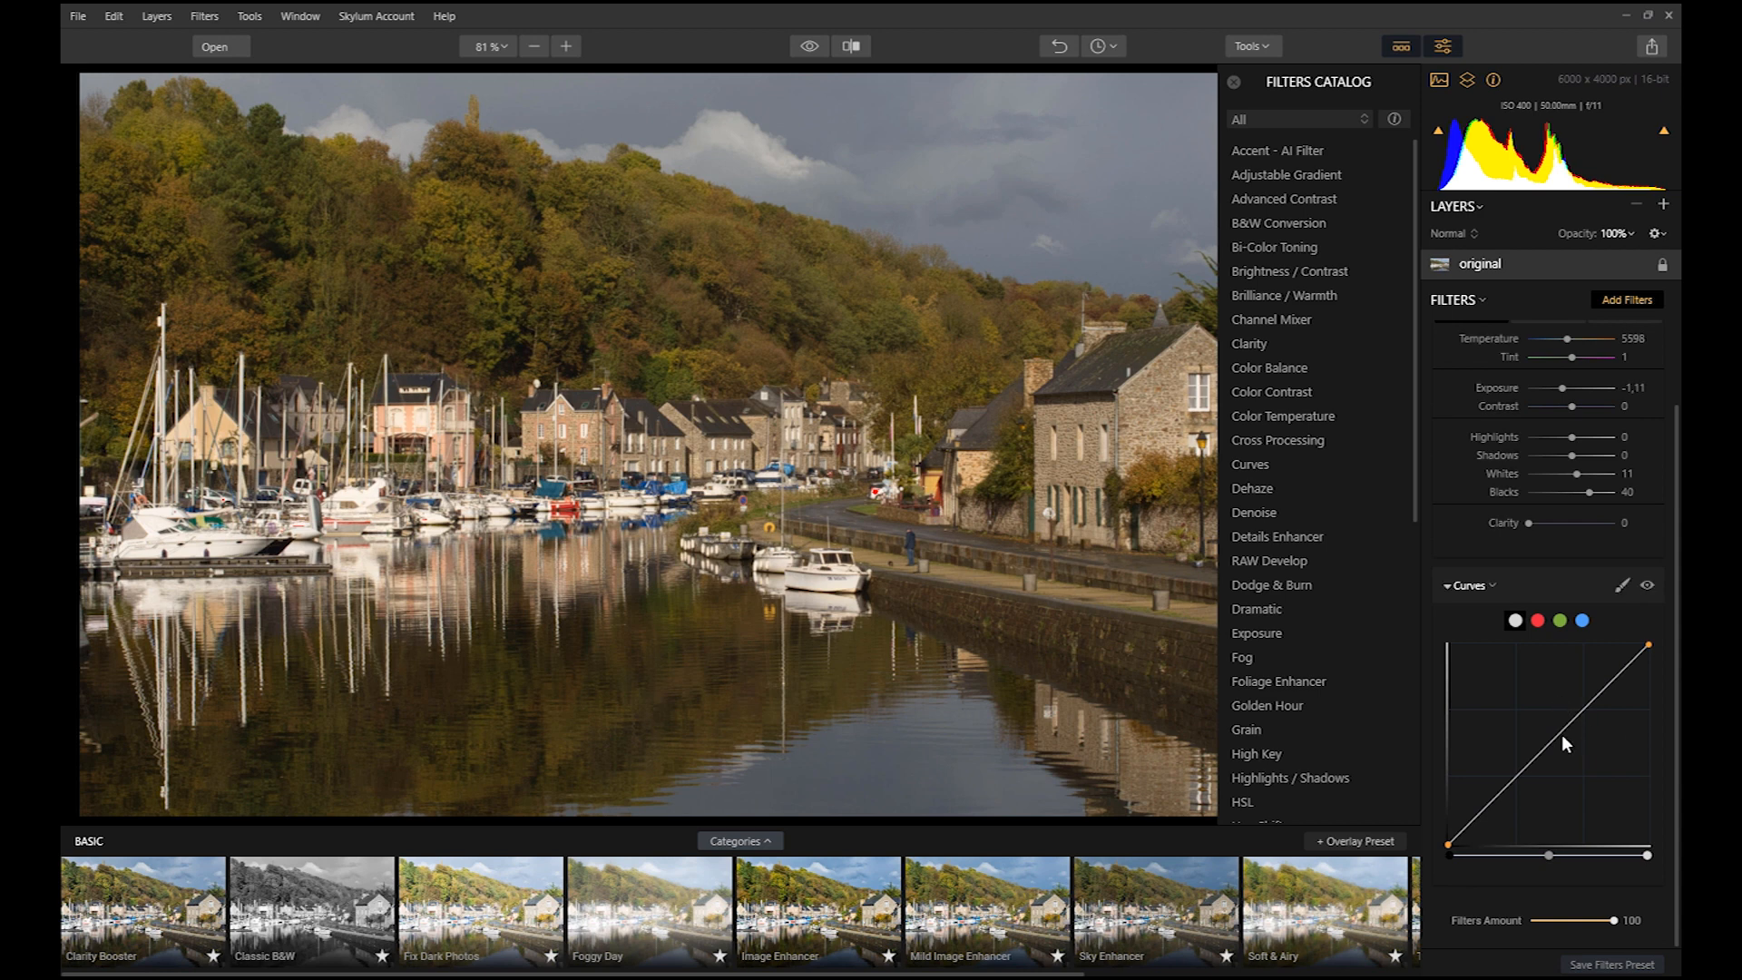
{"action": "mouse_move", "coordinate": [1548, 743]}
{"action": "left_mouse_down"}
{"action": "mouse_move", "coordinate": [1528, 716]}
{"action": "mouse_move", "coordinate": [1580, 782]}
{"action": "mouse_move", "coordinate": [1524, 704]}
{"action": "mouse_move", "coordinate": [1544, 733]}
{"action": "left_mouse_up"}
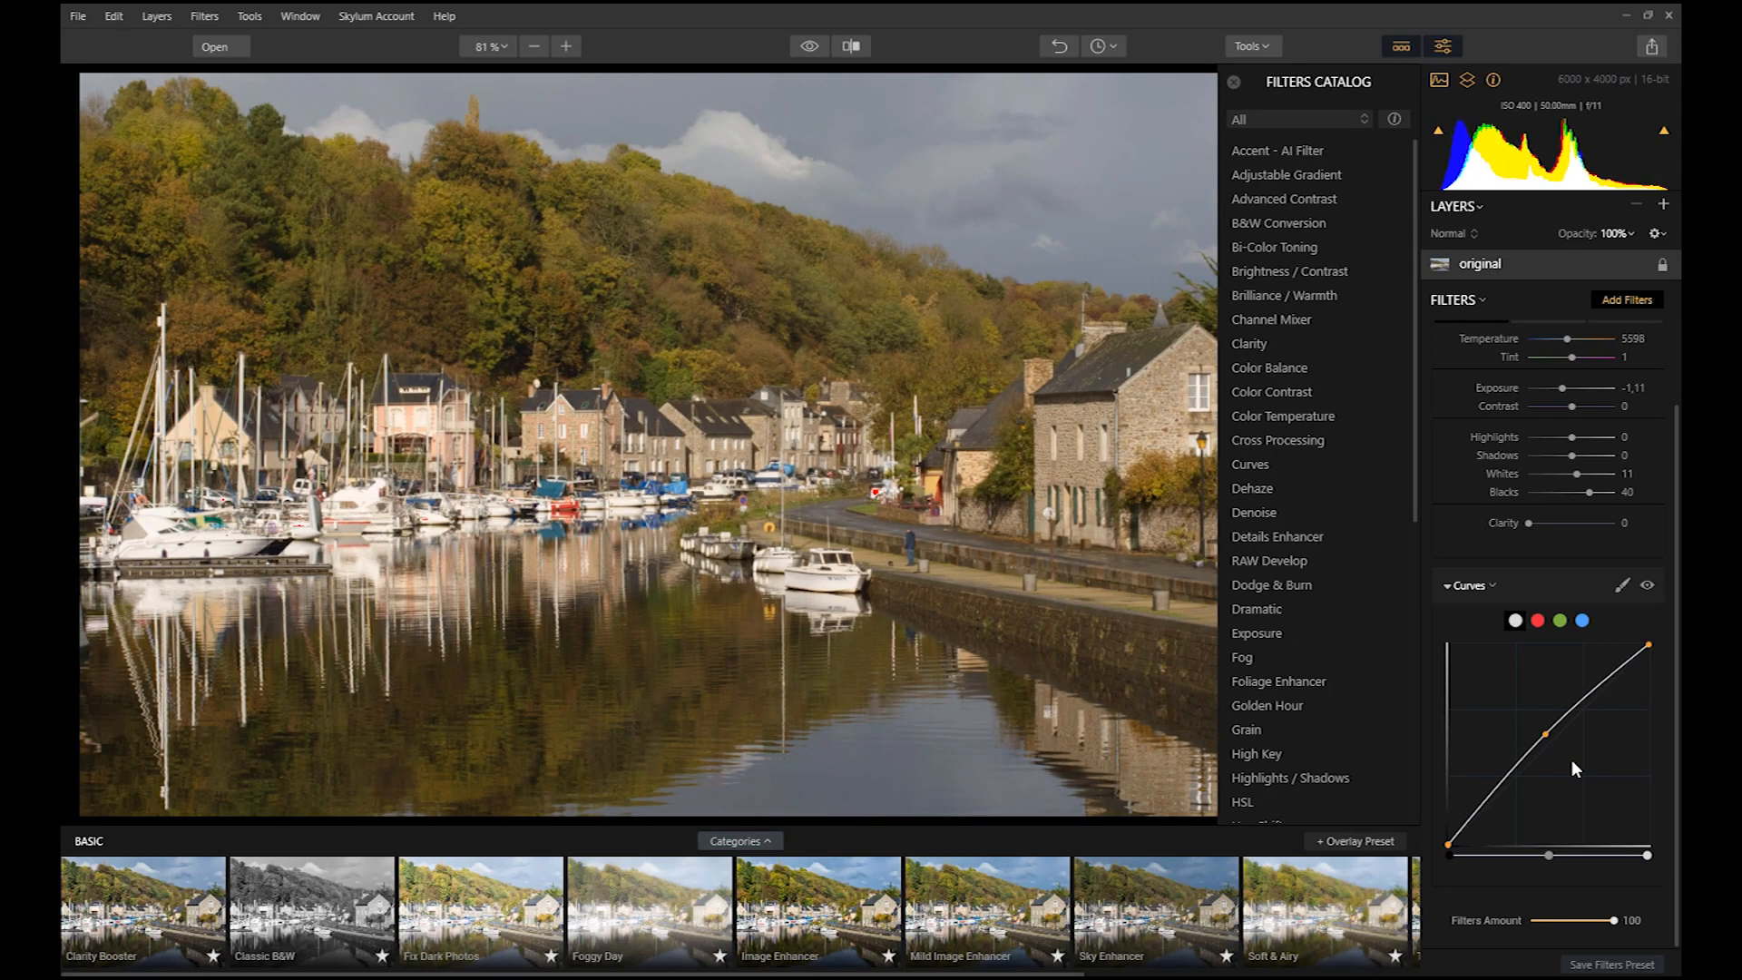
Add the Accent - AI Filter to the original layer and set its Boost to 100.
{"action": "left_click", "coordinate": [1292, 152]}
{"action": "scroll", "coordinate": [1633, 748], "scroll_direction": "down", "scroll_amount": 1}
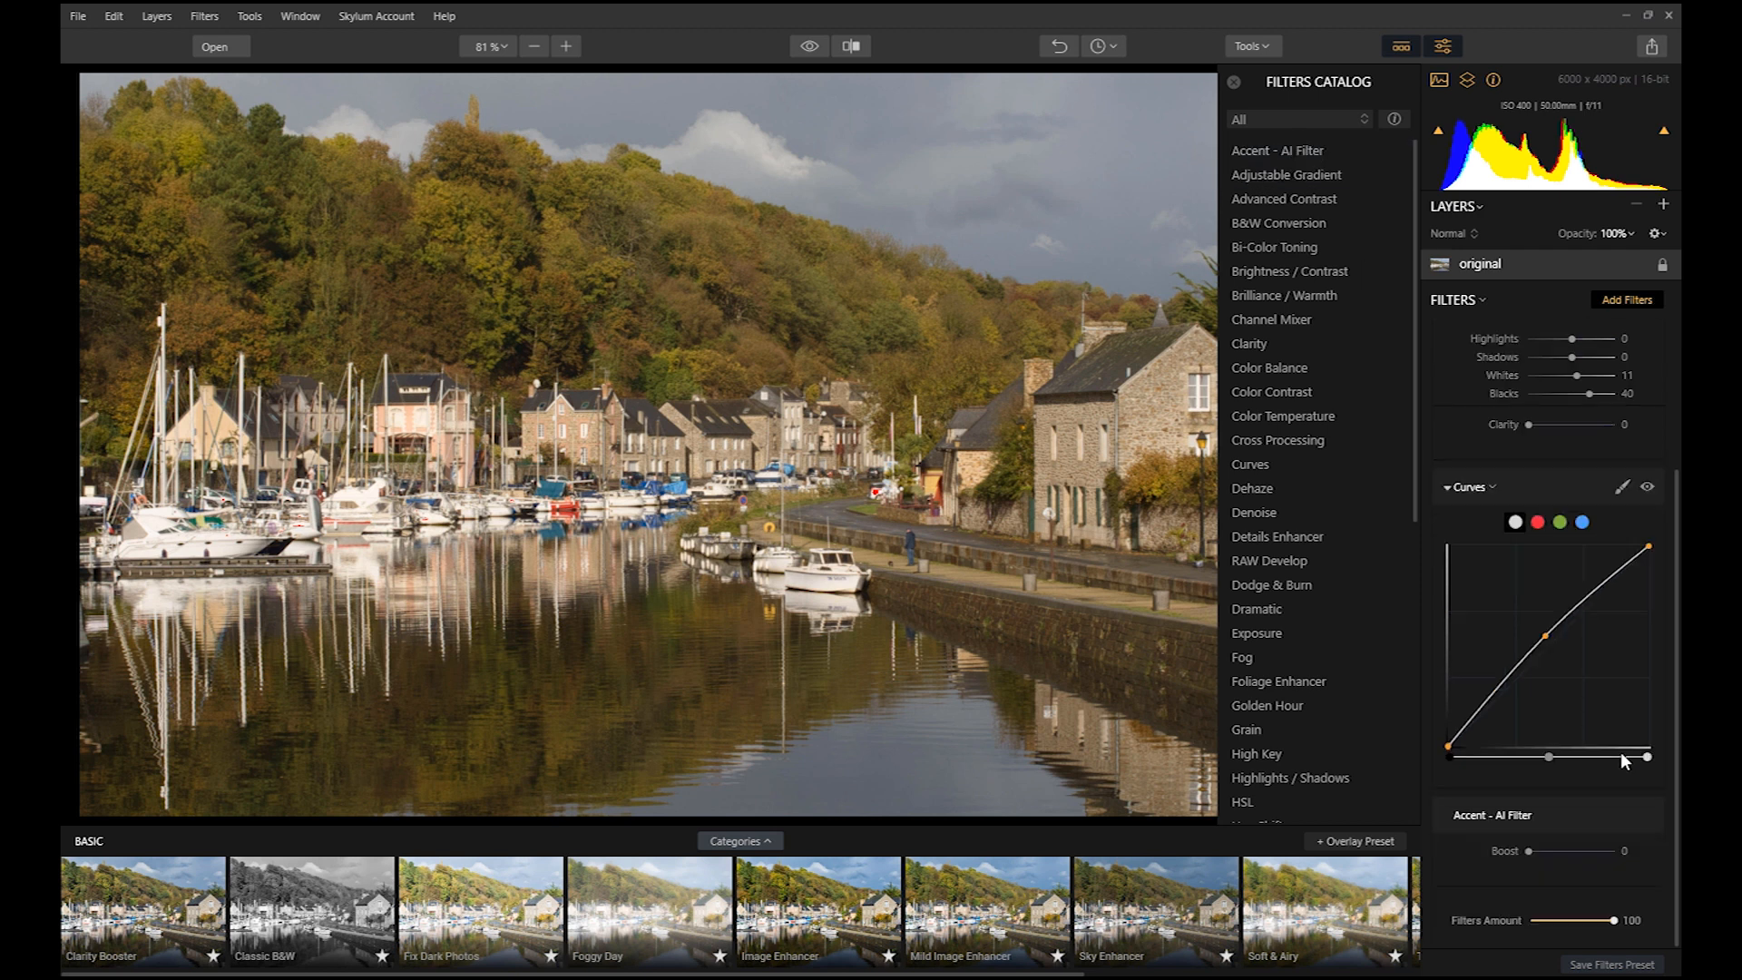
{"action": "left_click_drag", "start_coordinate": [1538, 853], "coordinate": [1640, 852]}
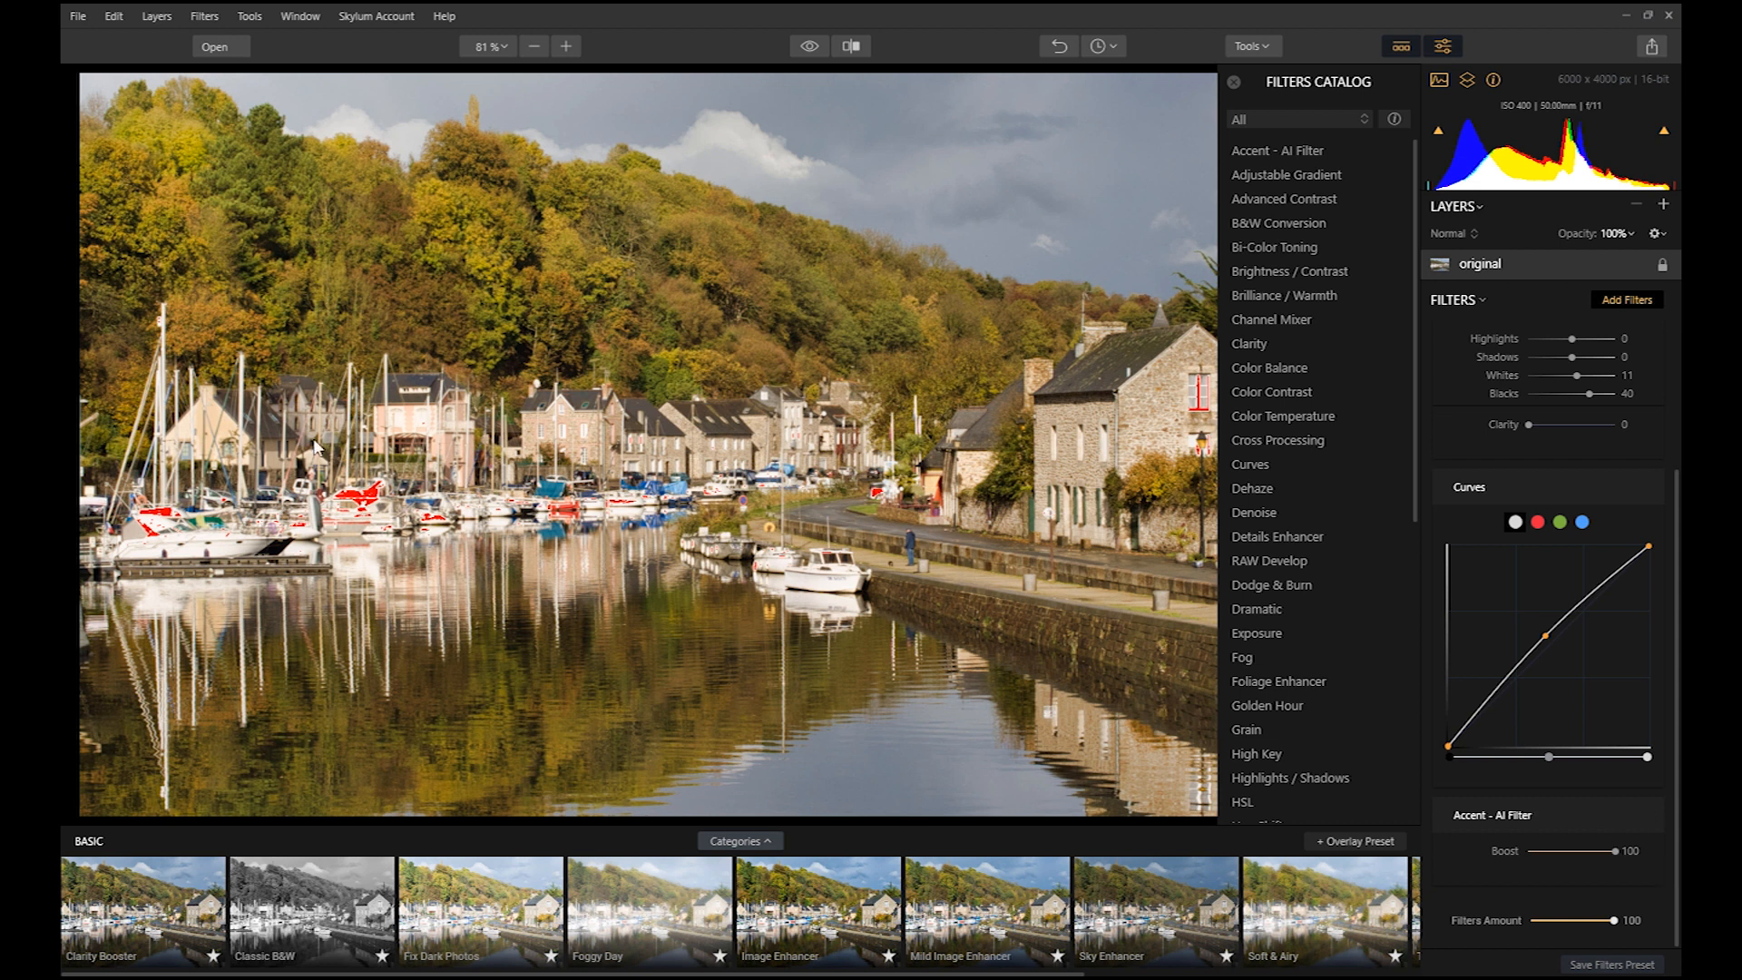
Lower the RAW Develop filter's Exposure to -1.78.
{"action": "scroll", "coordinate": [1514, 483], "scroll_direction": "up", "scroll_amount": 3}
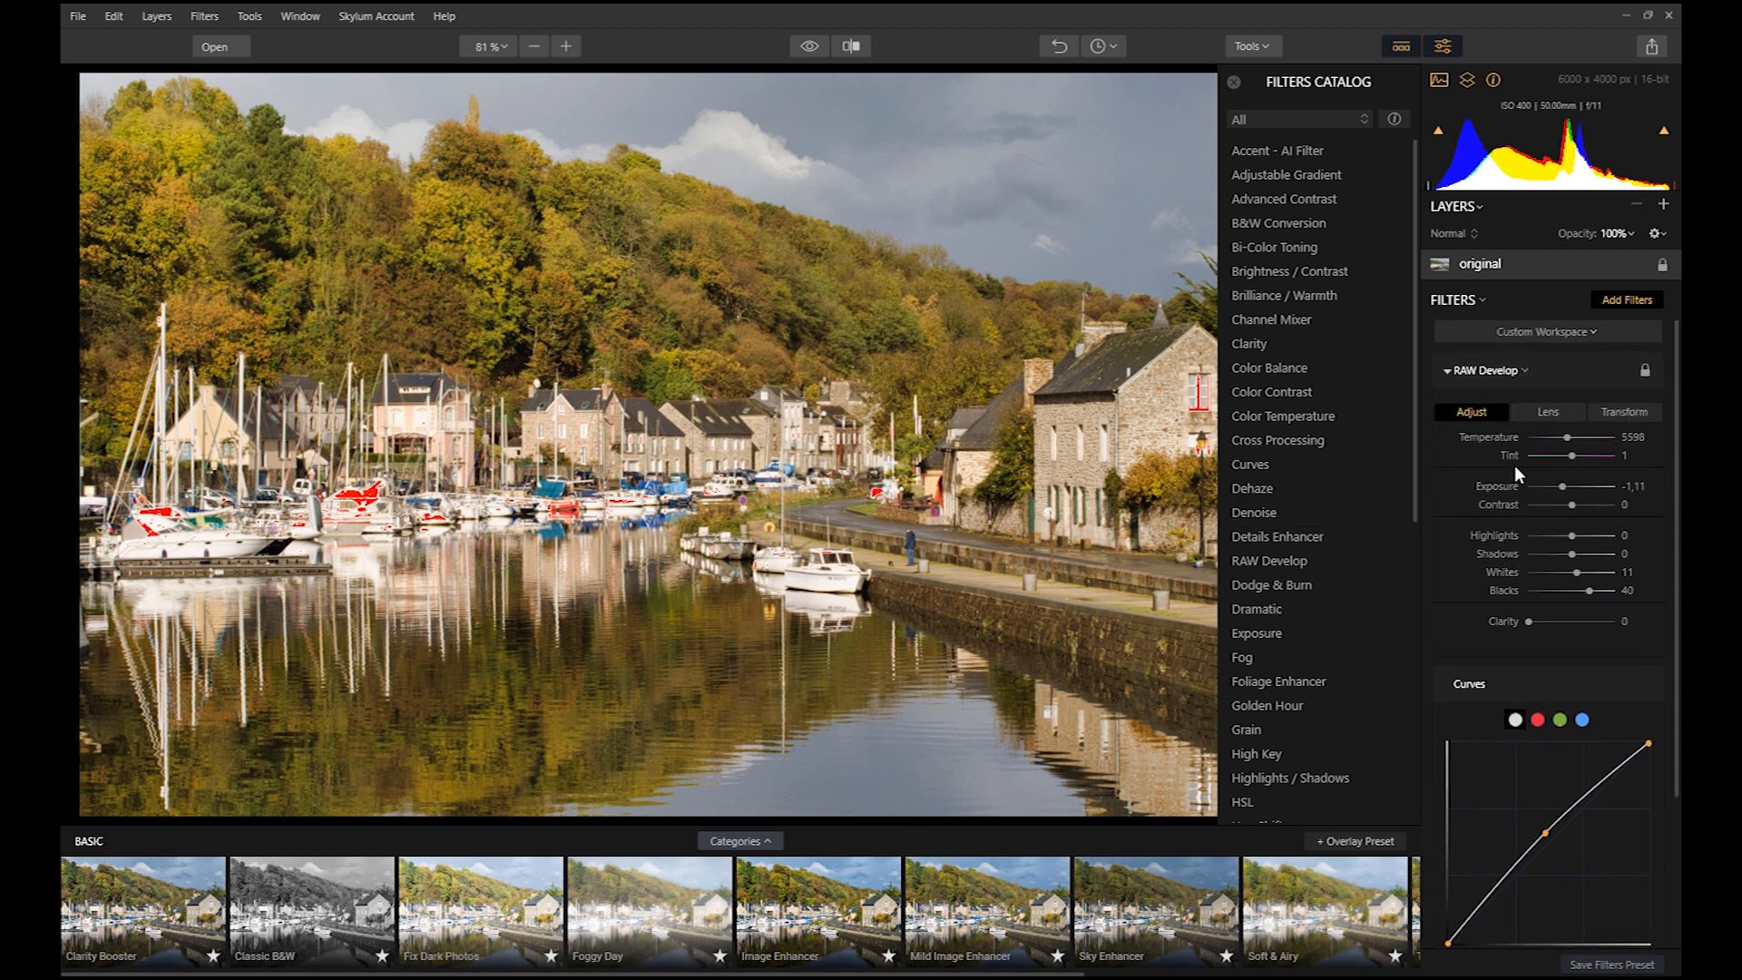
{"action": "left_click_drag", "start_coordinate": [1560, 483], "coordinate": [1557, 487]}
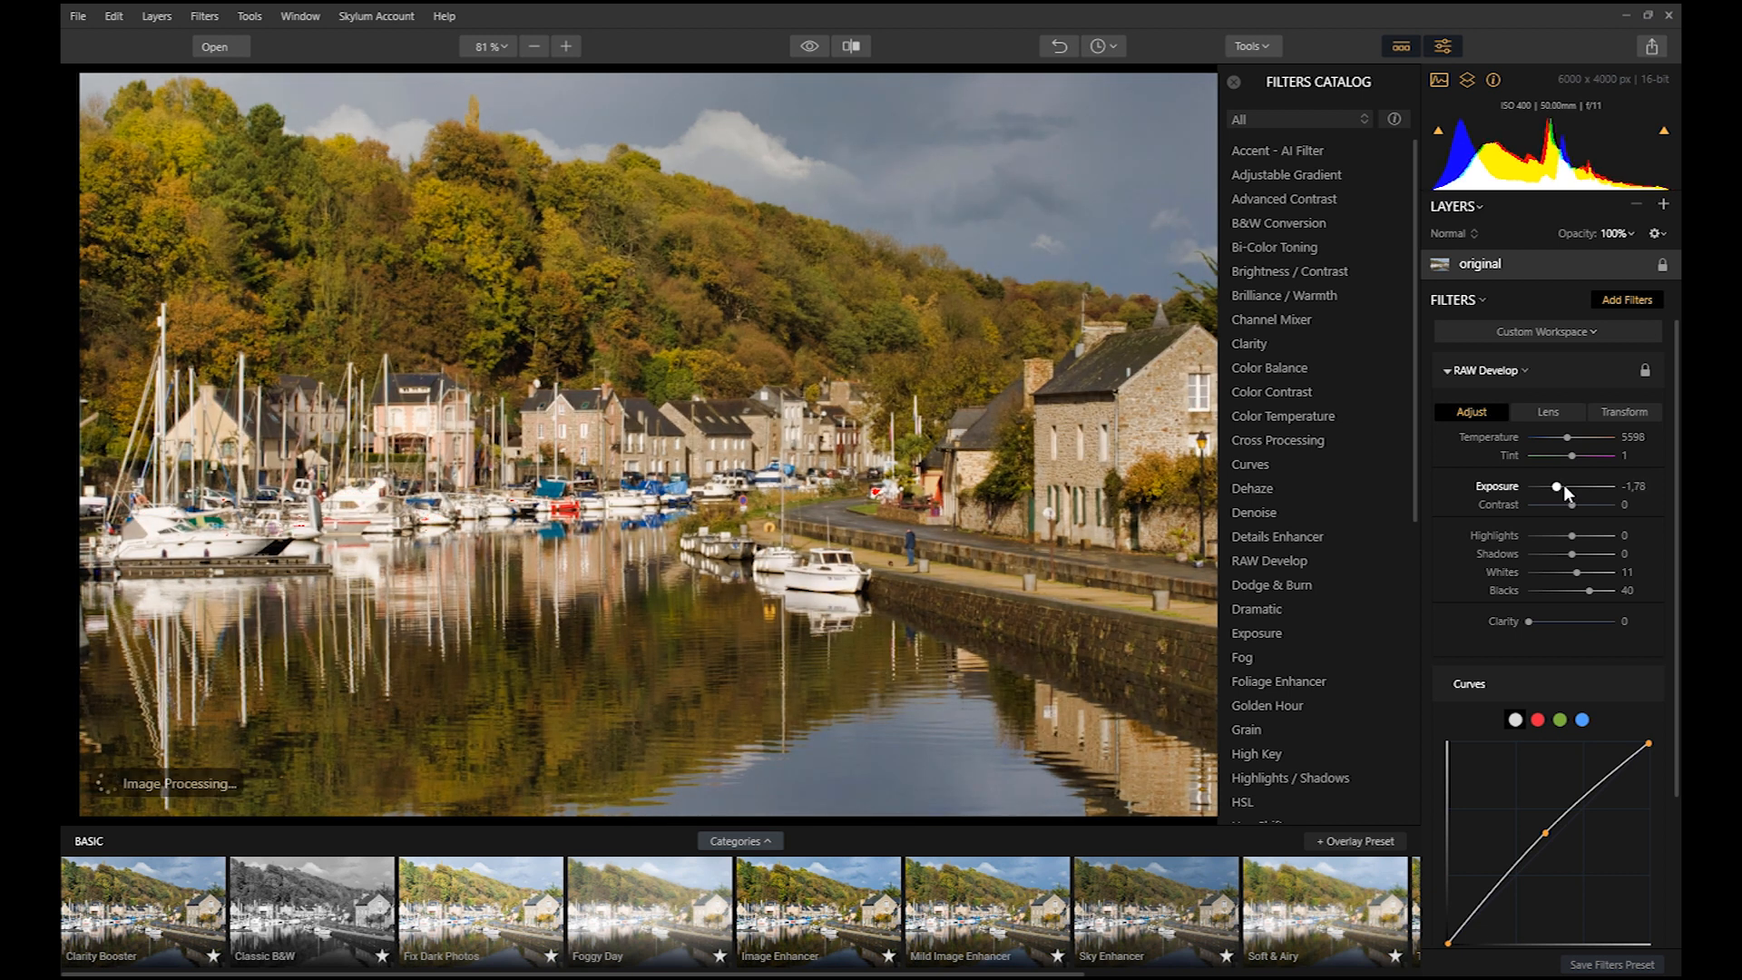
{"action": "mouse_move", "coordinate": [1592, 641]}
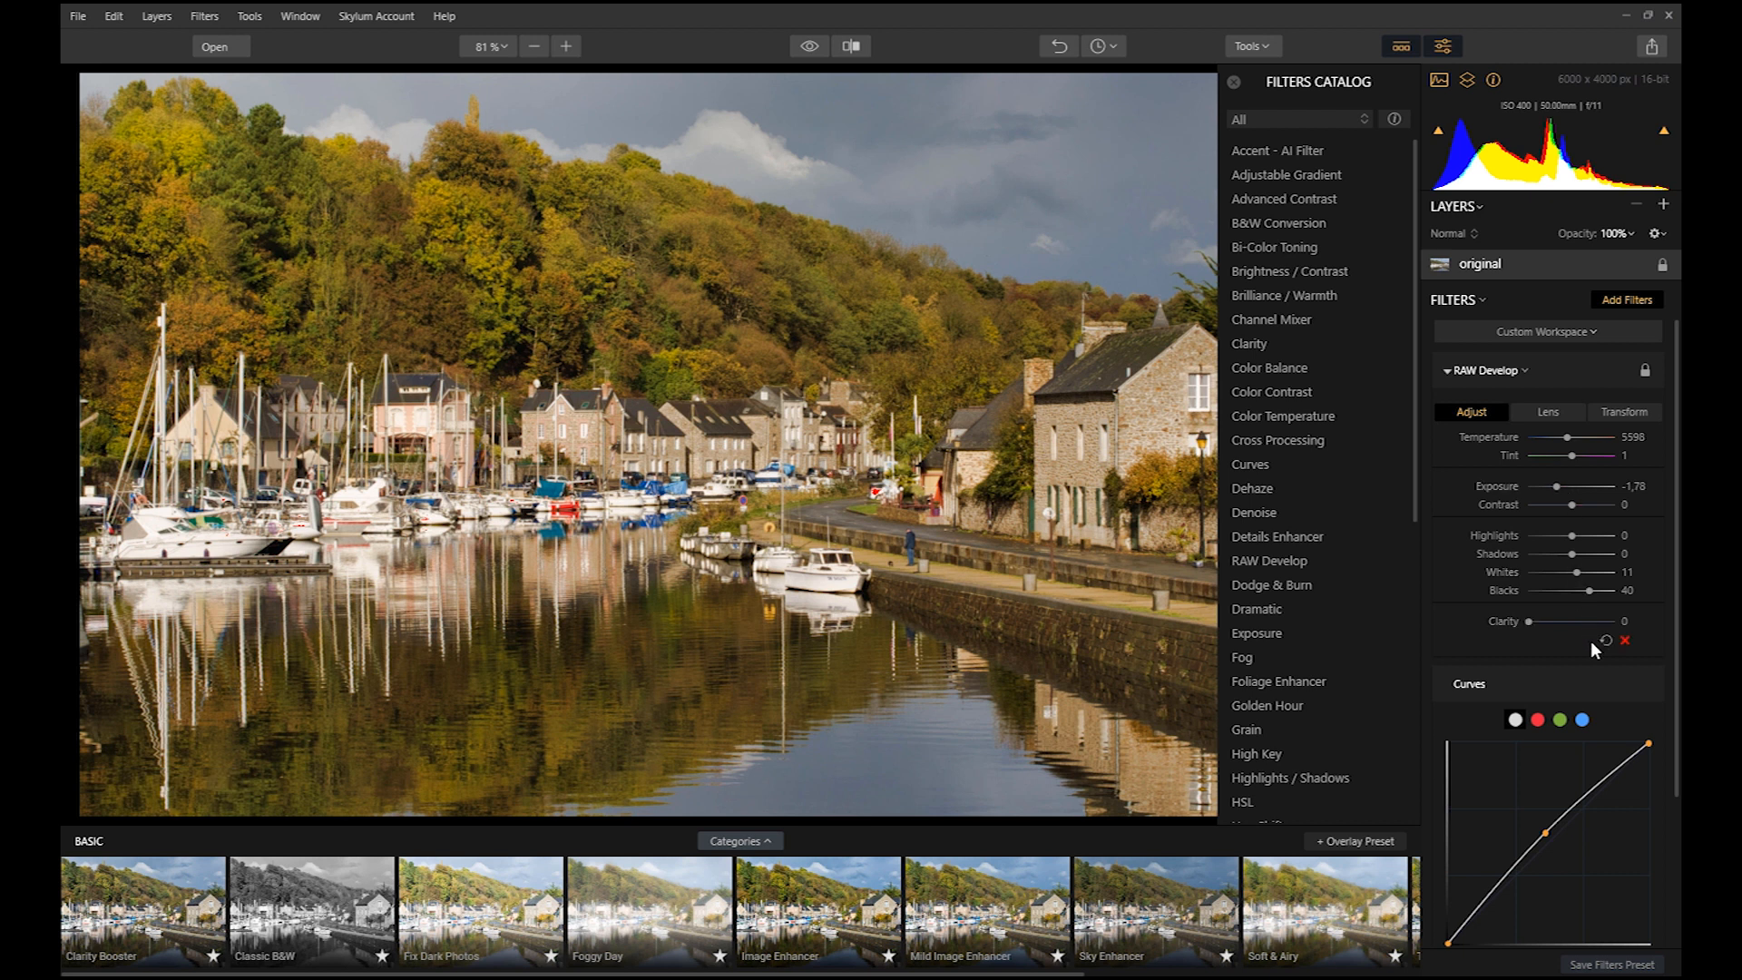
{"action": "scroll", "coordinate": [1591, 640], "scroll_direction": "down", "scroll_amount": 2}
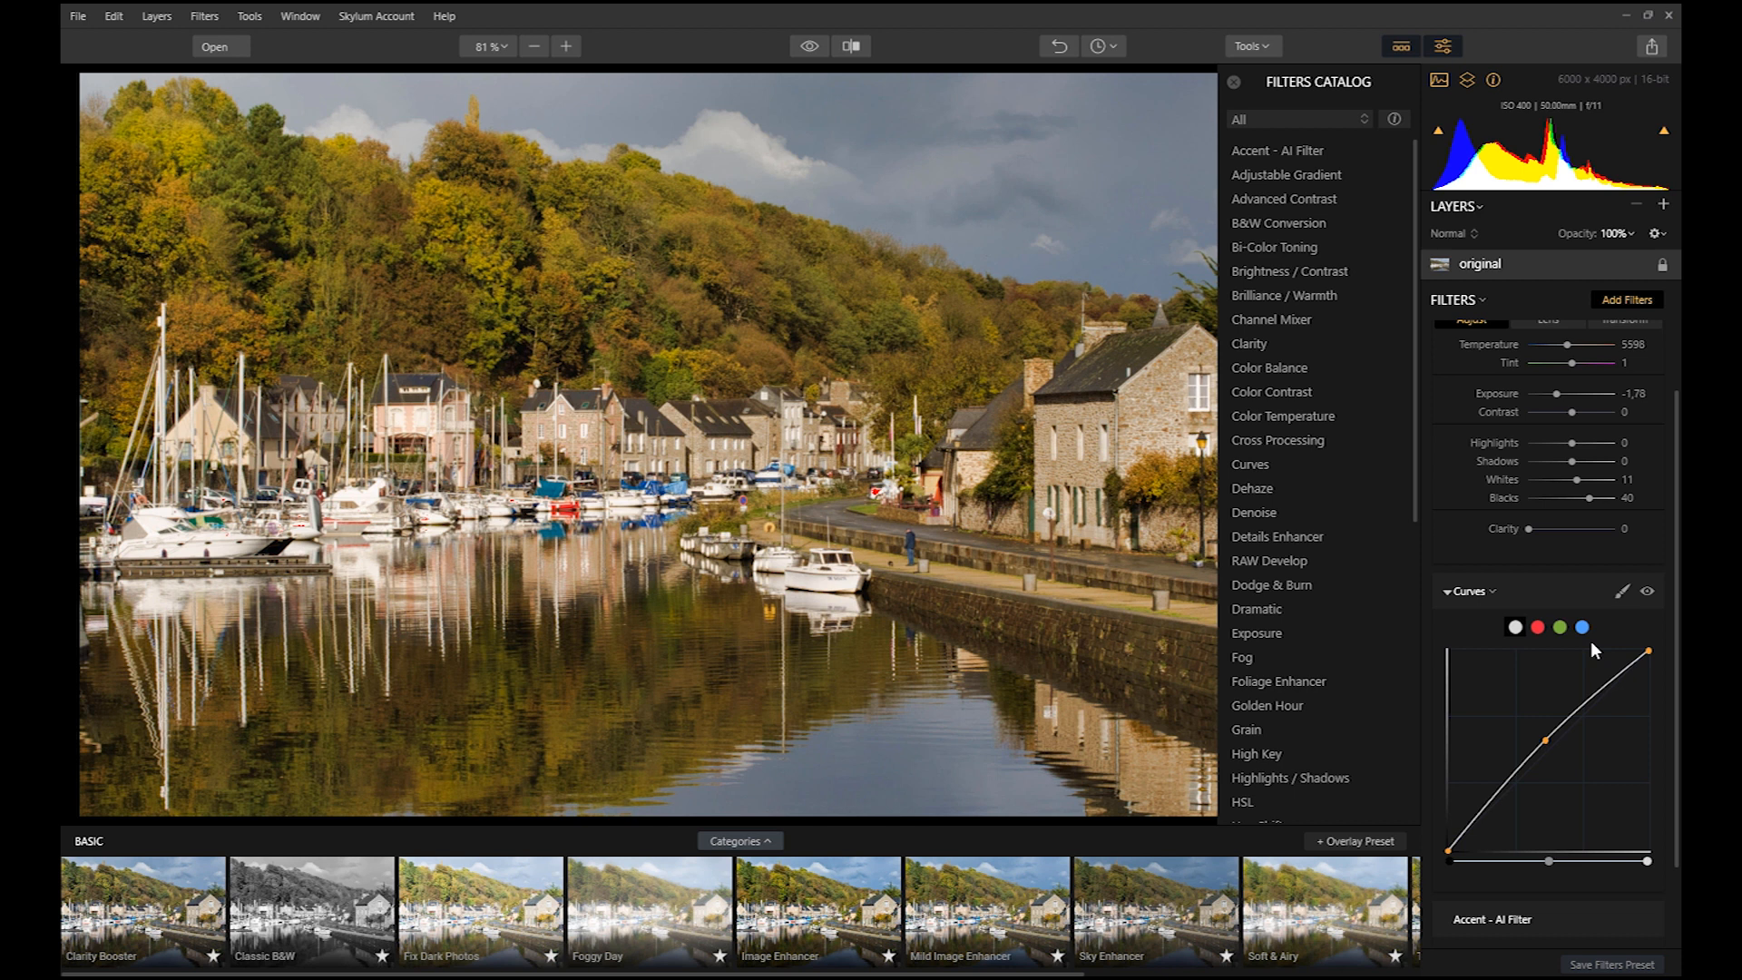
{"action": "scroll", "coordinate": [1591, 641], "scroll_direction": "up", "scroll_amount": 2}
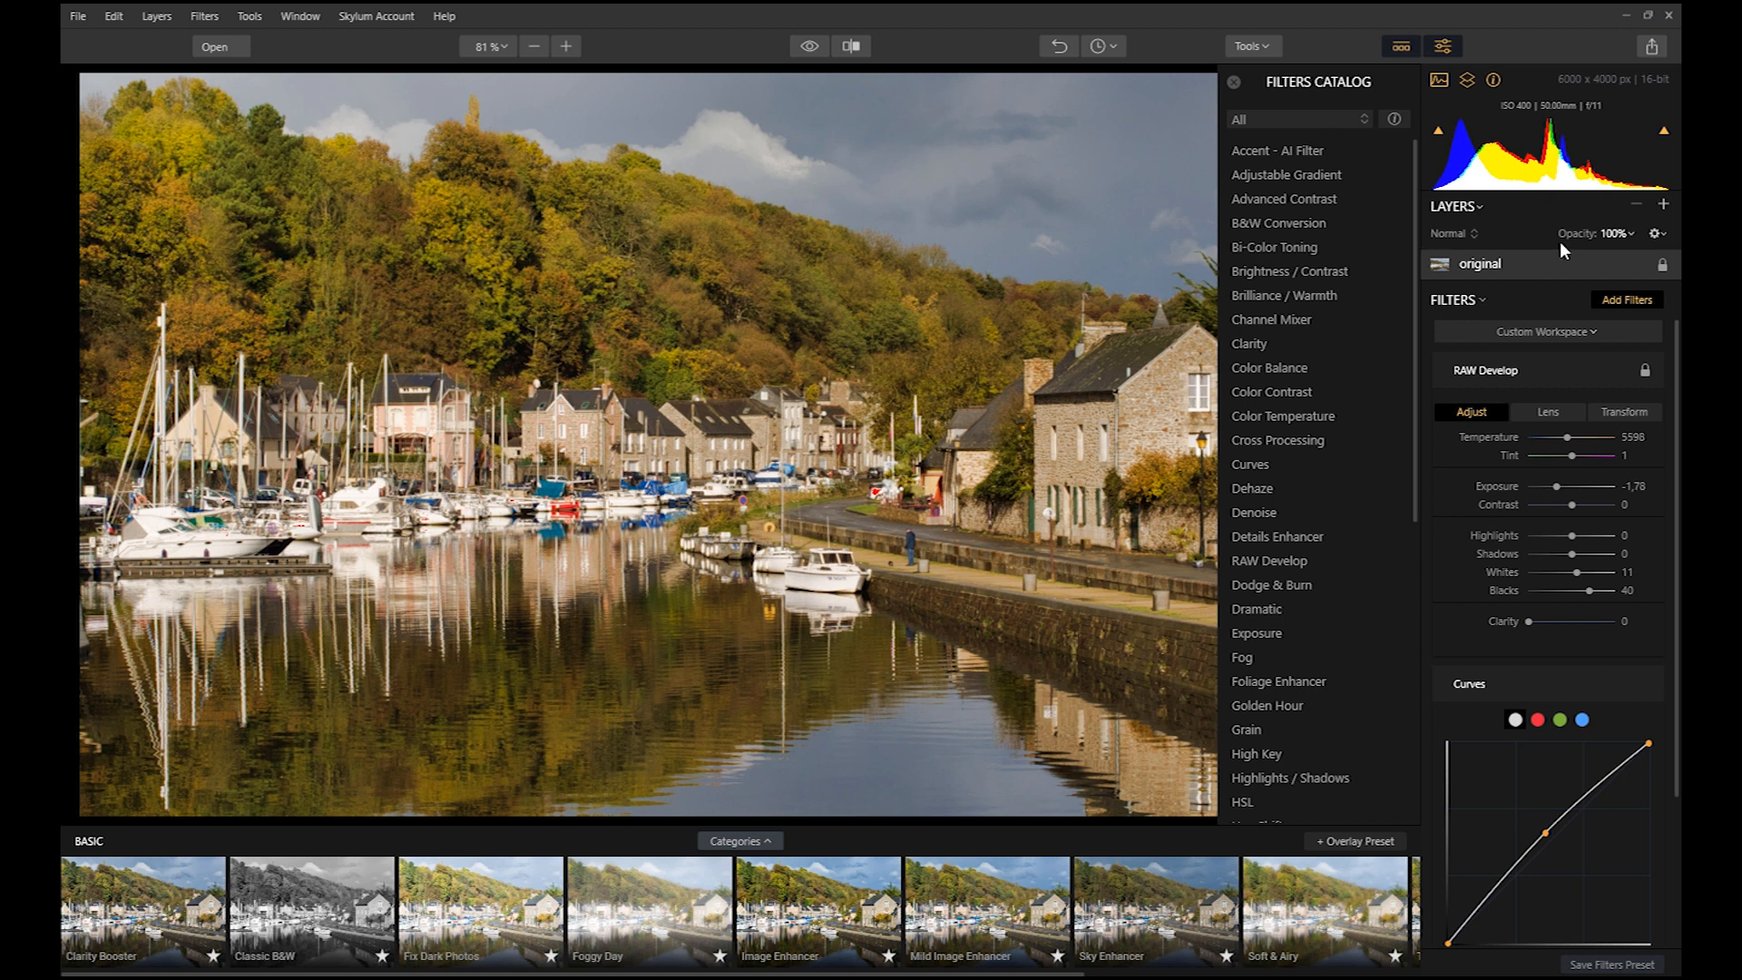
Toggle the quick preview repeatedly to compare the edited harbour photo with the unedited original.
{"action": "left_click", "coordinate": [812, 45]}
{"action": "left_click", "coordinate": [811, 46]}
{"action": "left_click", "coordinate": [811, 45]}
{"action": "left_click", "coordinate": [811, 46]}
{"action": "left_click", "coordinate": [811, 45]}
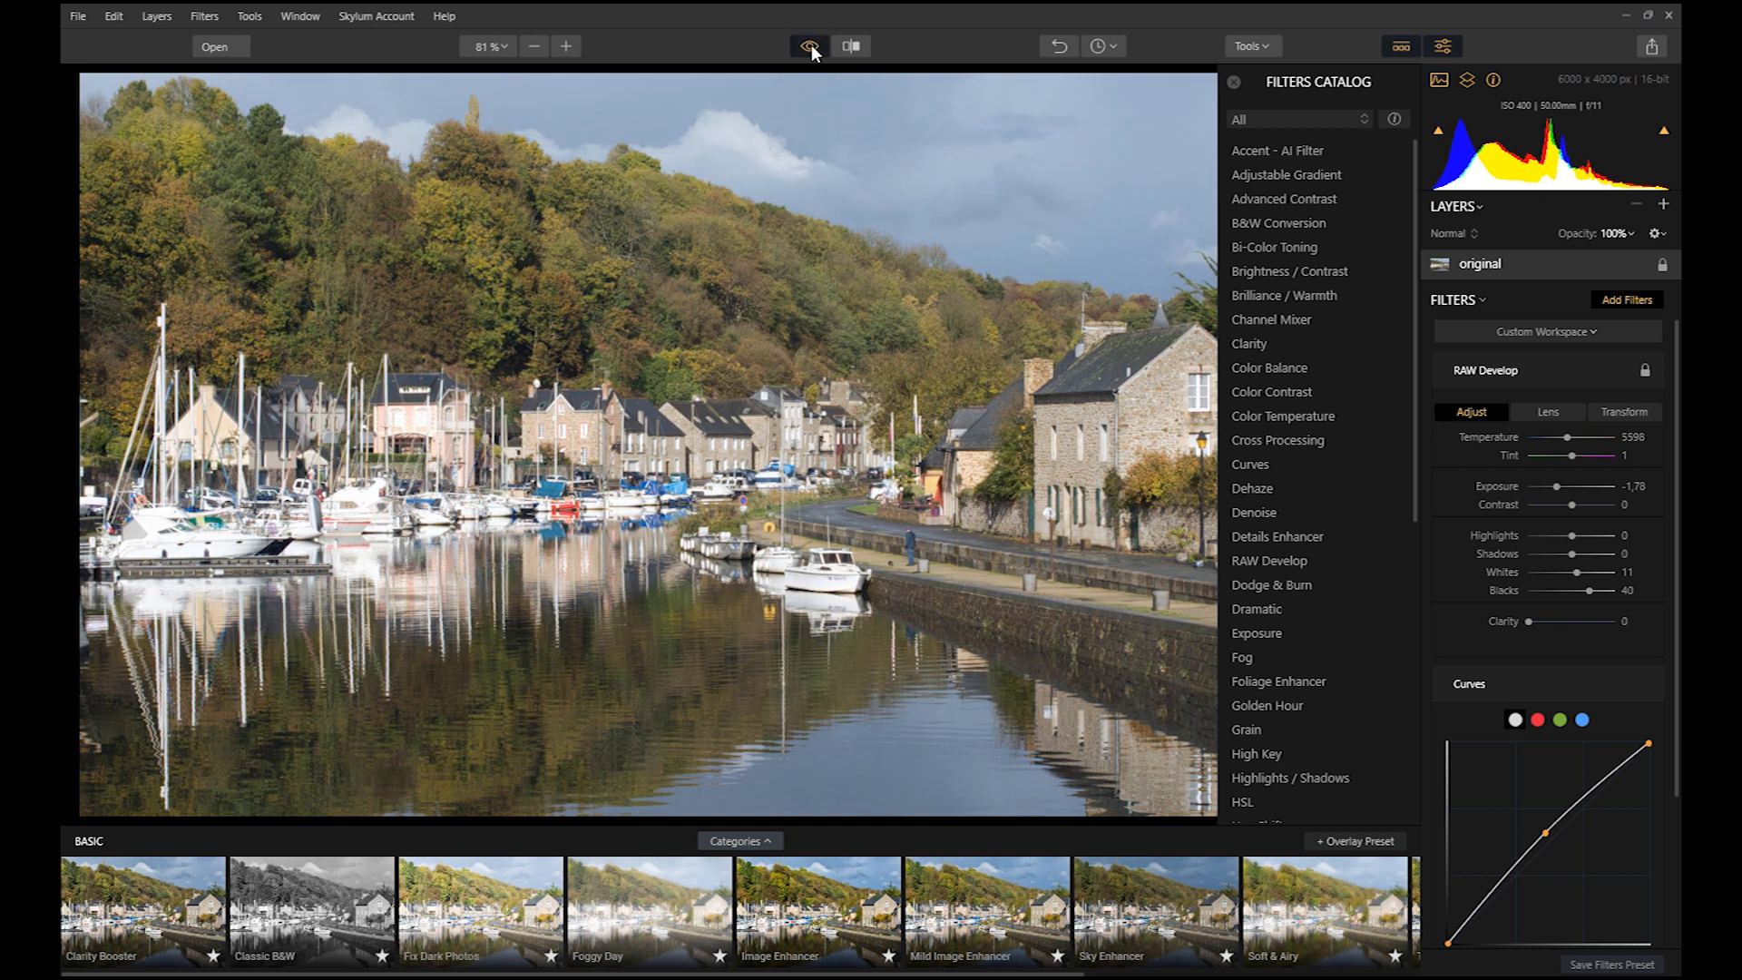
{"action": "left_click", "coordinate": [811, 47]}
{"action": "left_click", "coordinate": [811, 47]}
{"action": "left_click", "coordinate": [811, 48]}
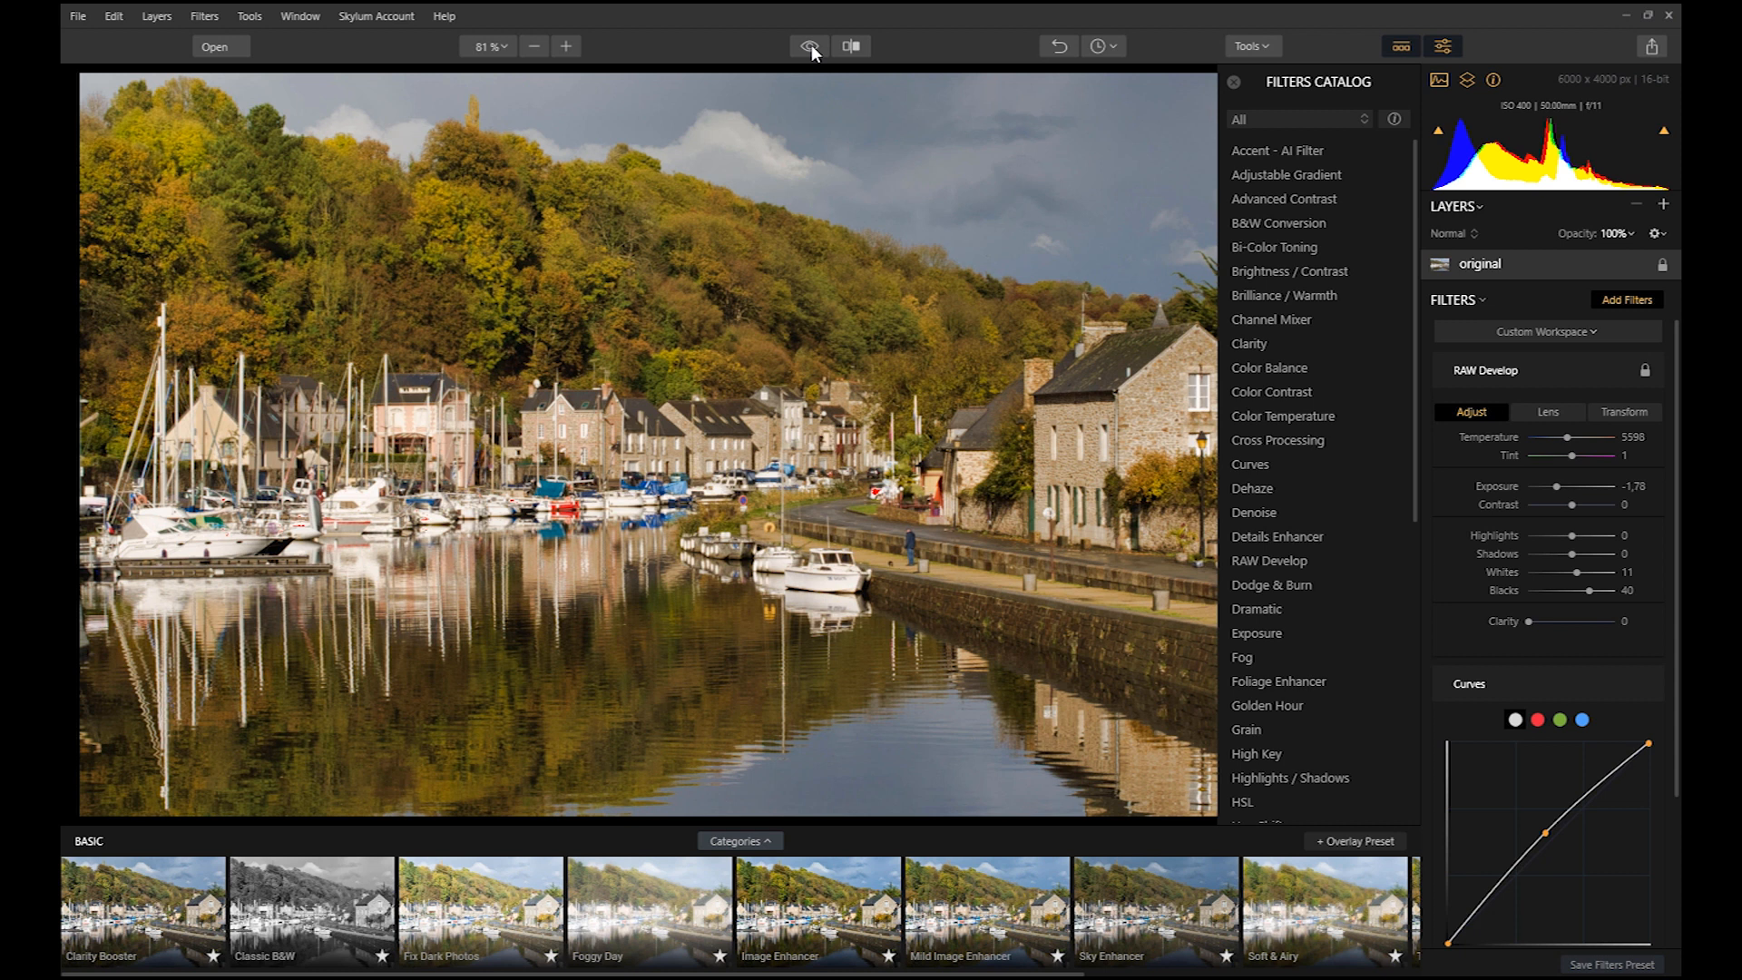
Add a new adjustment layer with the Foliage Enhancer filter and set its Amount to 20.
{"action": "left_click", "coordinate": [1667, 203]}
{"action": "left_click", "coordinate": [1644, 231]}
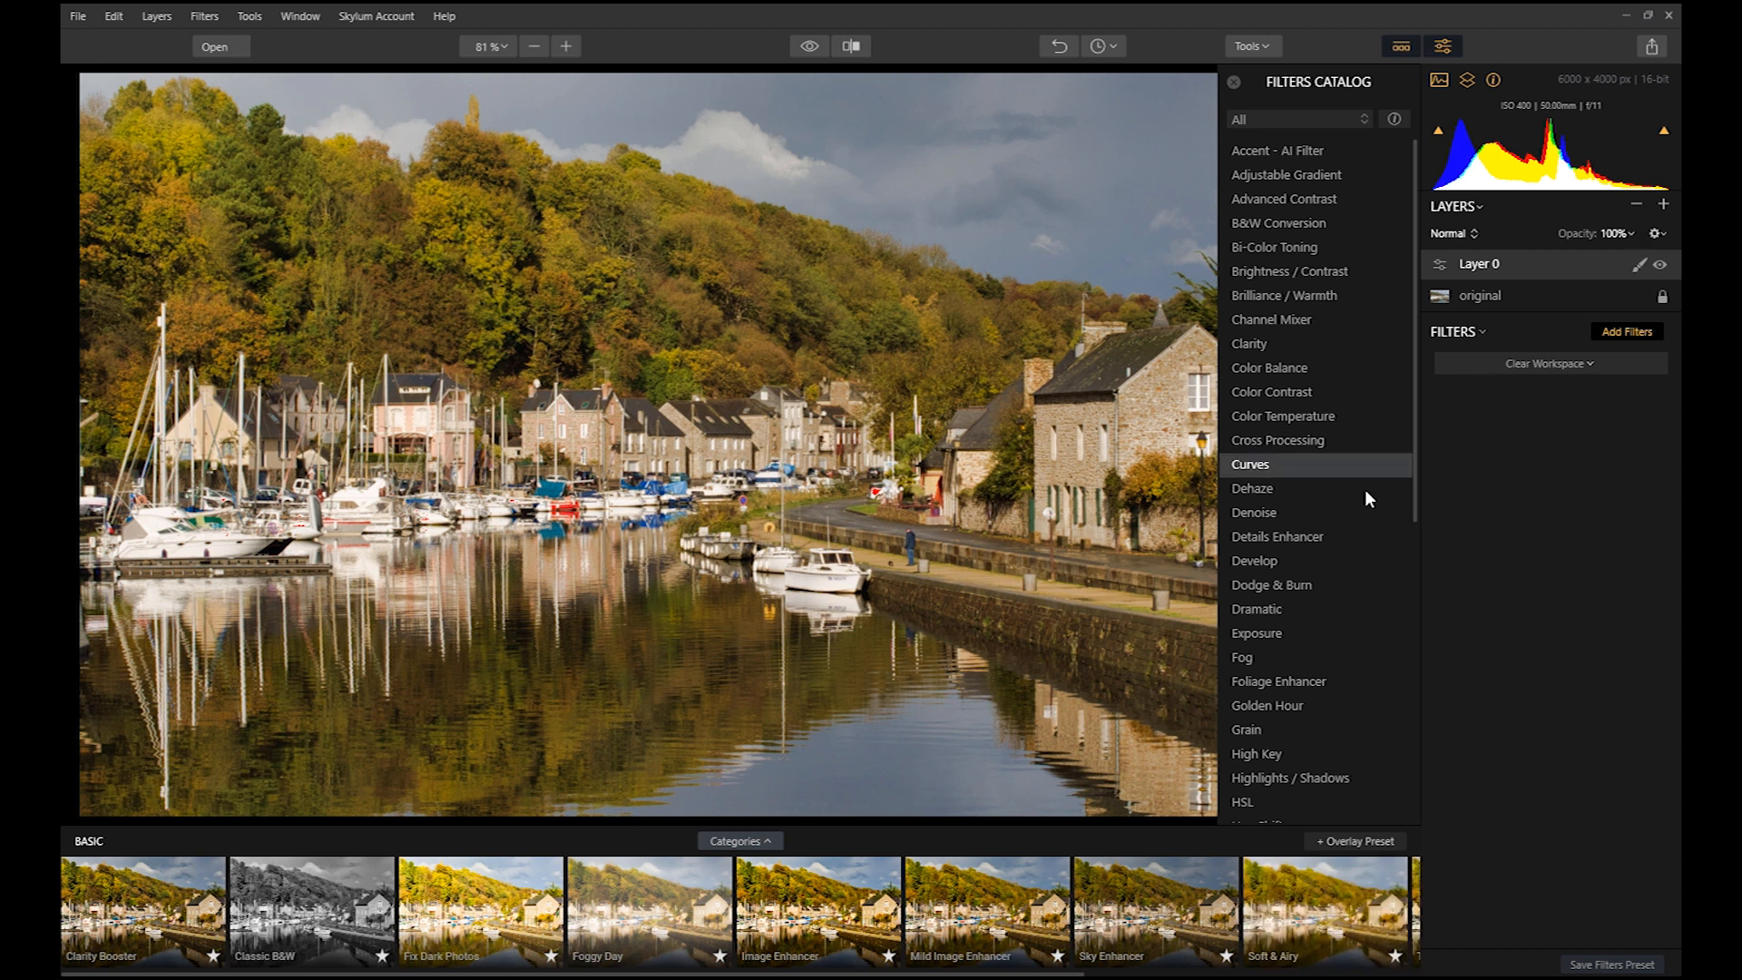
{"action": "left_click", "coordinate": [1332, 680]}
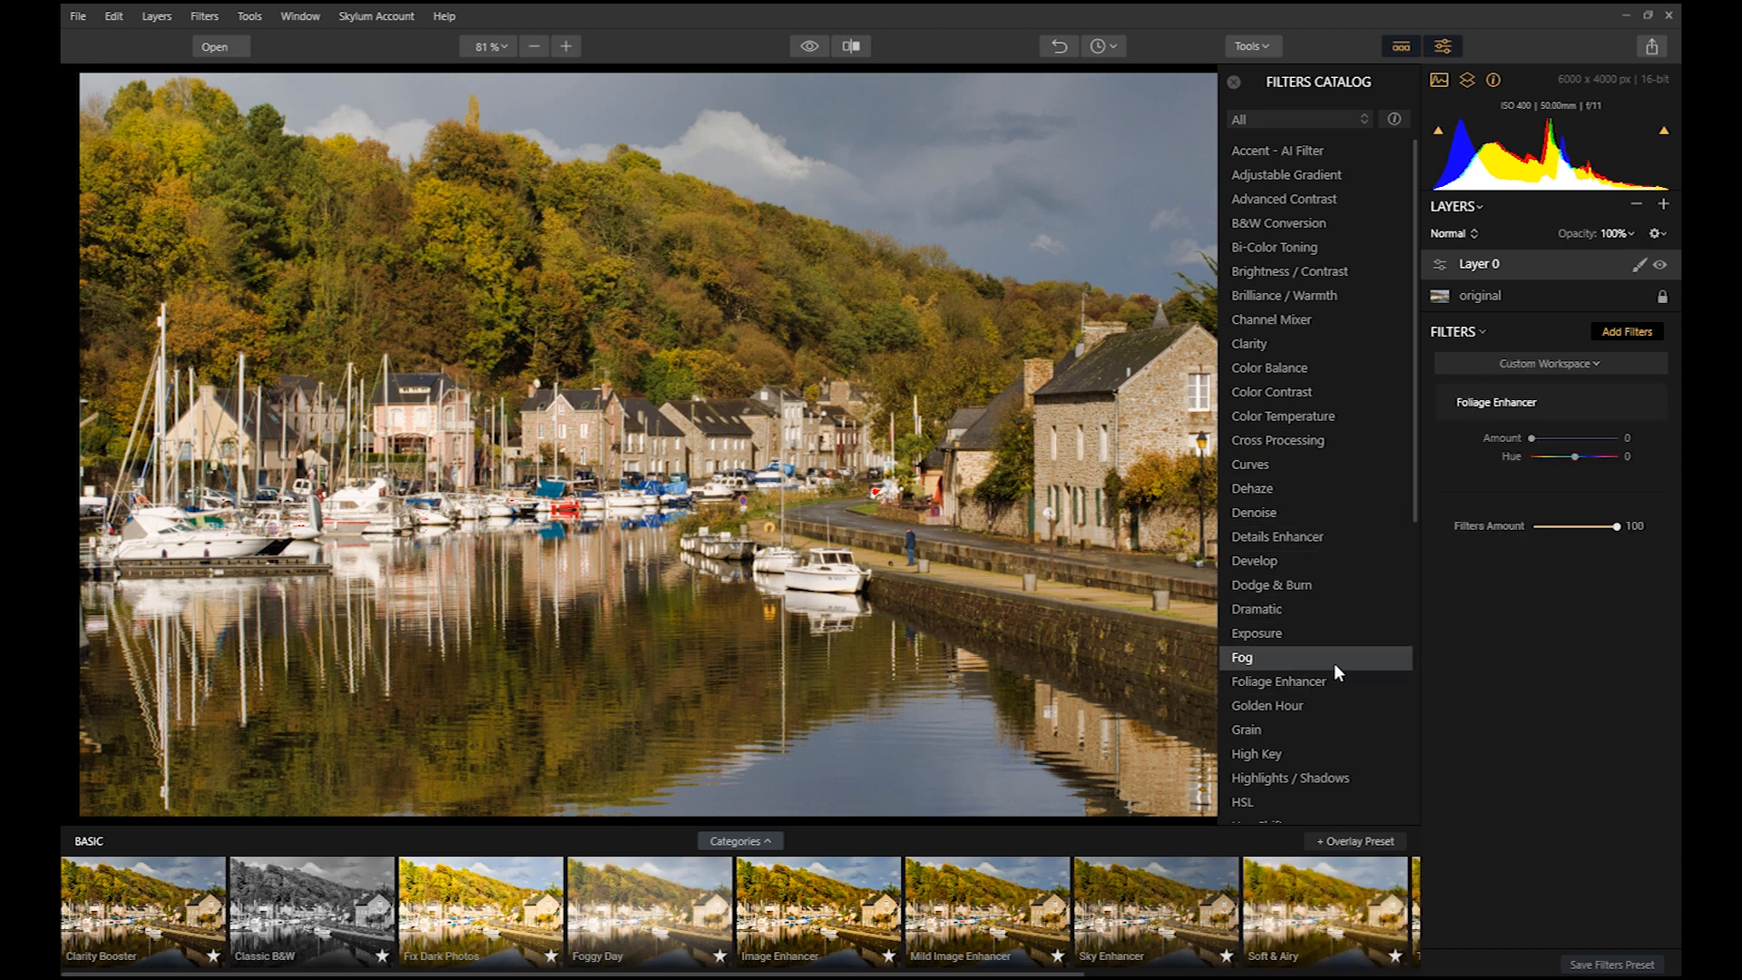
{"action": "left_click_drag", "start_coordinate": [1532, 437], "coordinate": [1617, 437]}
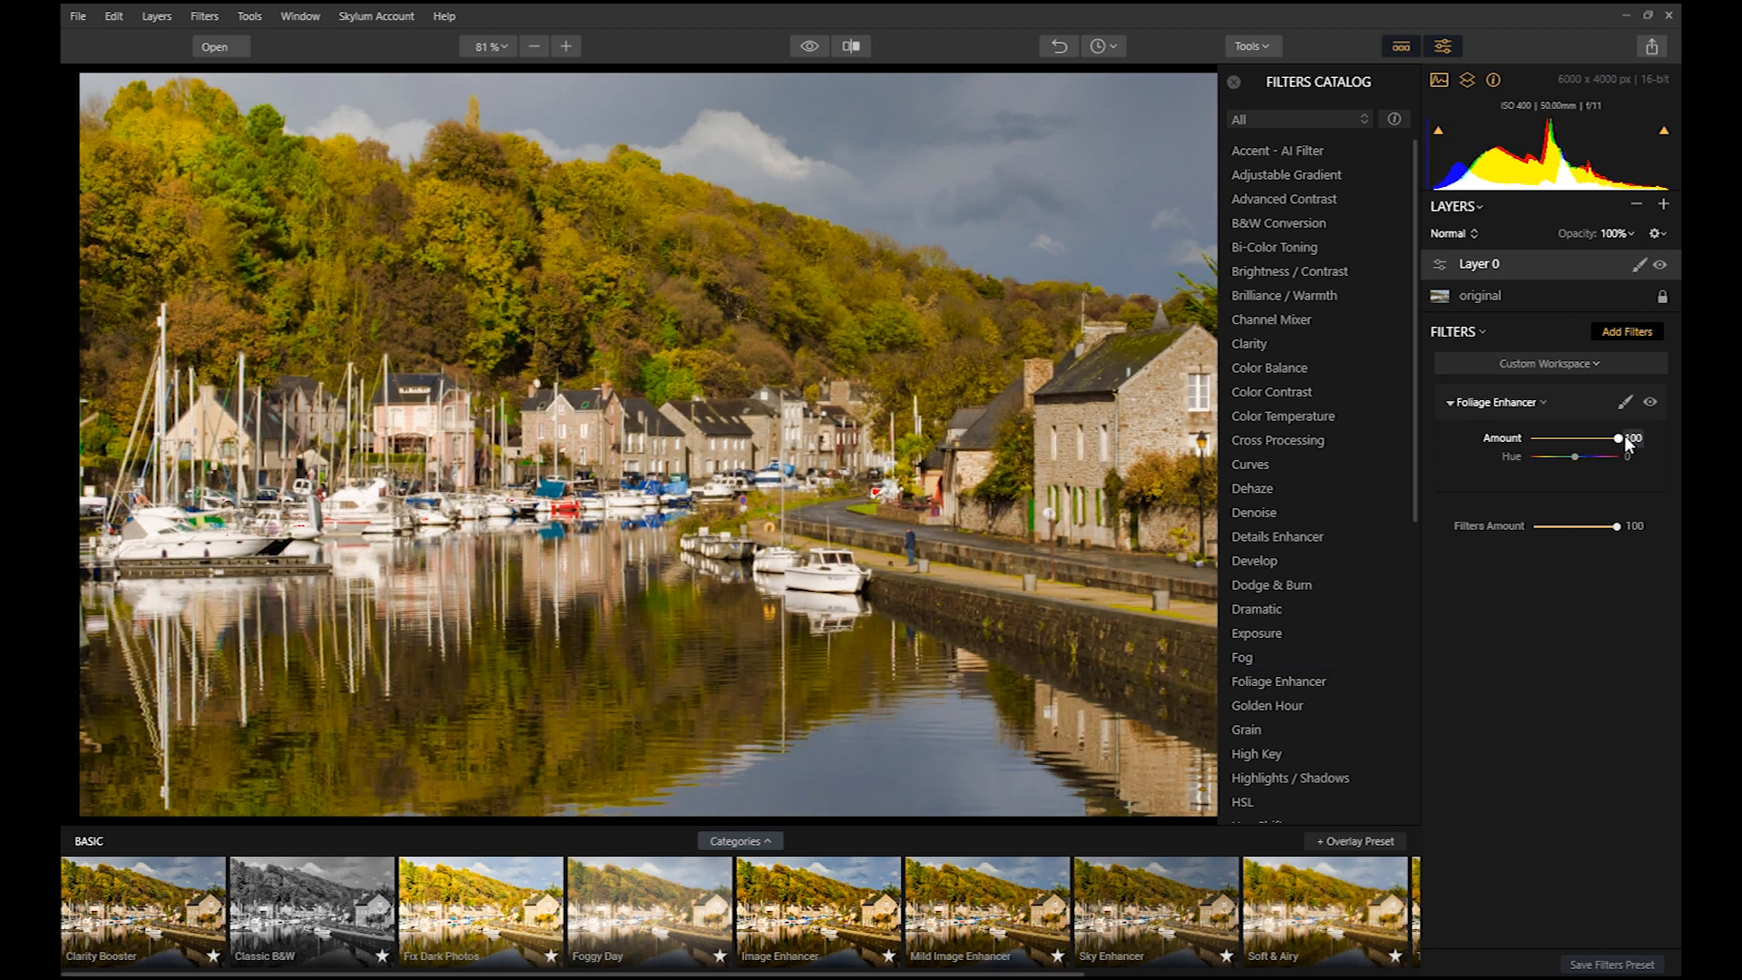
{"action": "left_click", "coordinate": [1630, 438]}
{"action": "left_click_drag", "start_coordinate": [1619, 439], "coordinate": [1593, 439]}
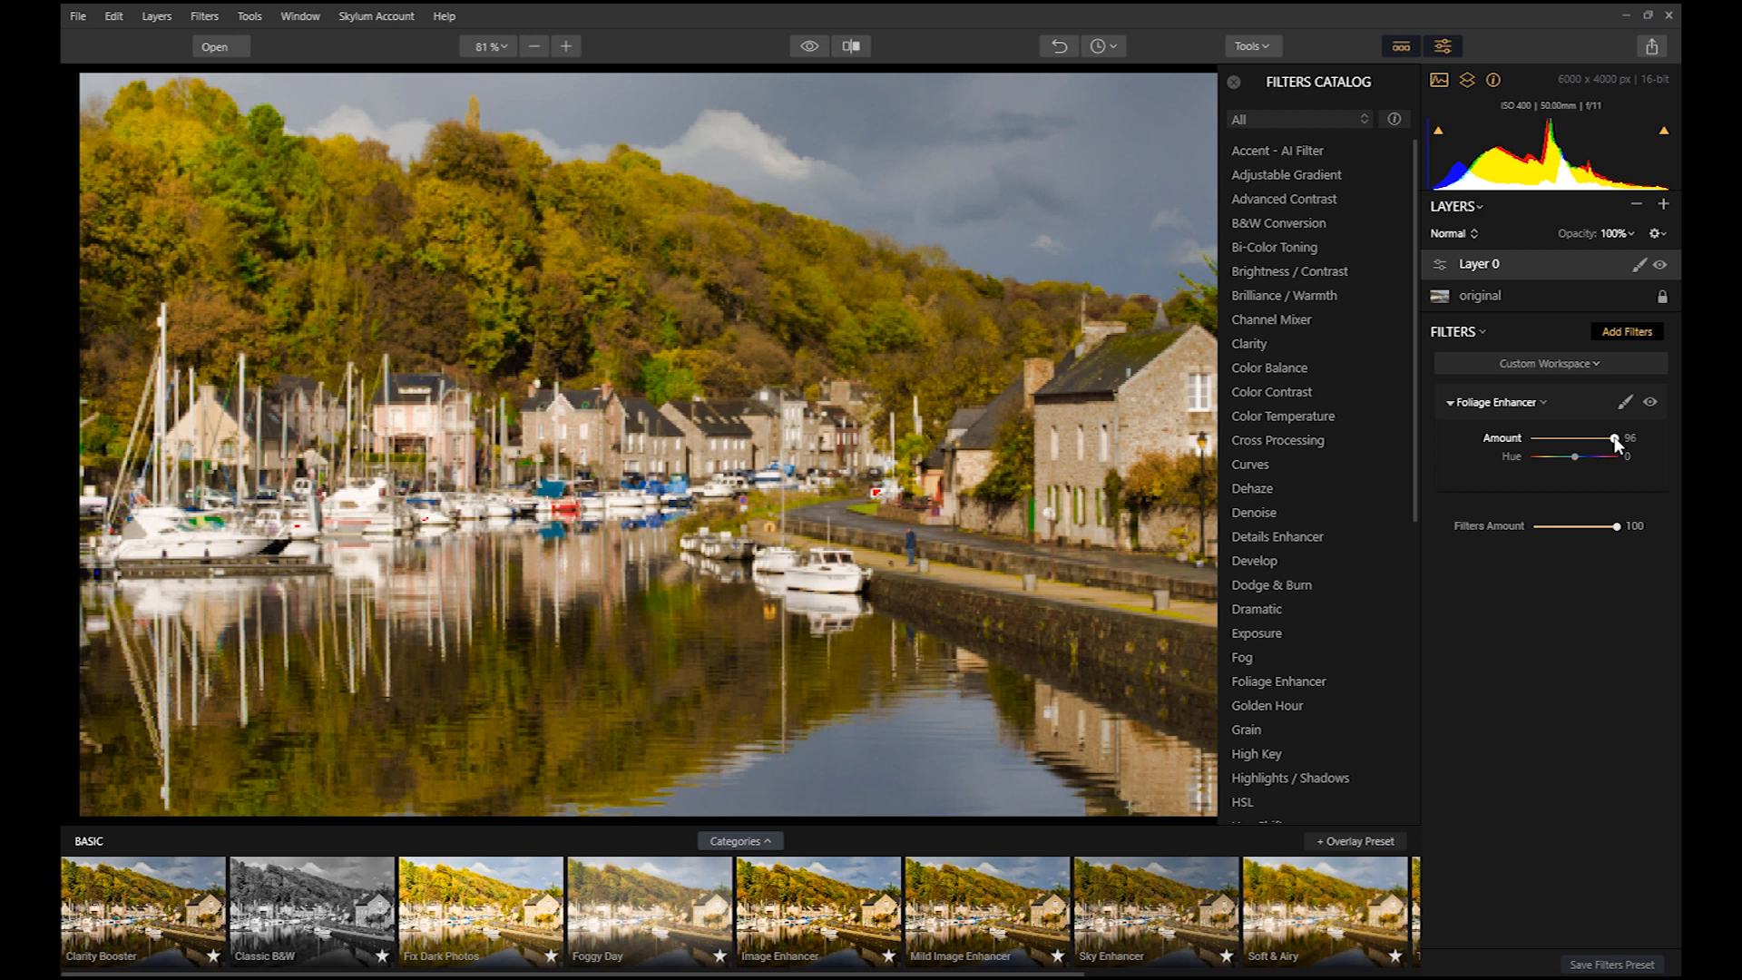
{"action": "left_click_drag", "start_coordinate": [1578, 441], "coordinate": [1553, 442]}
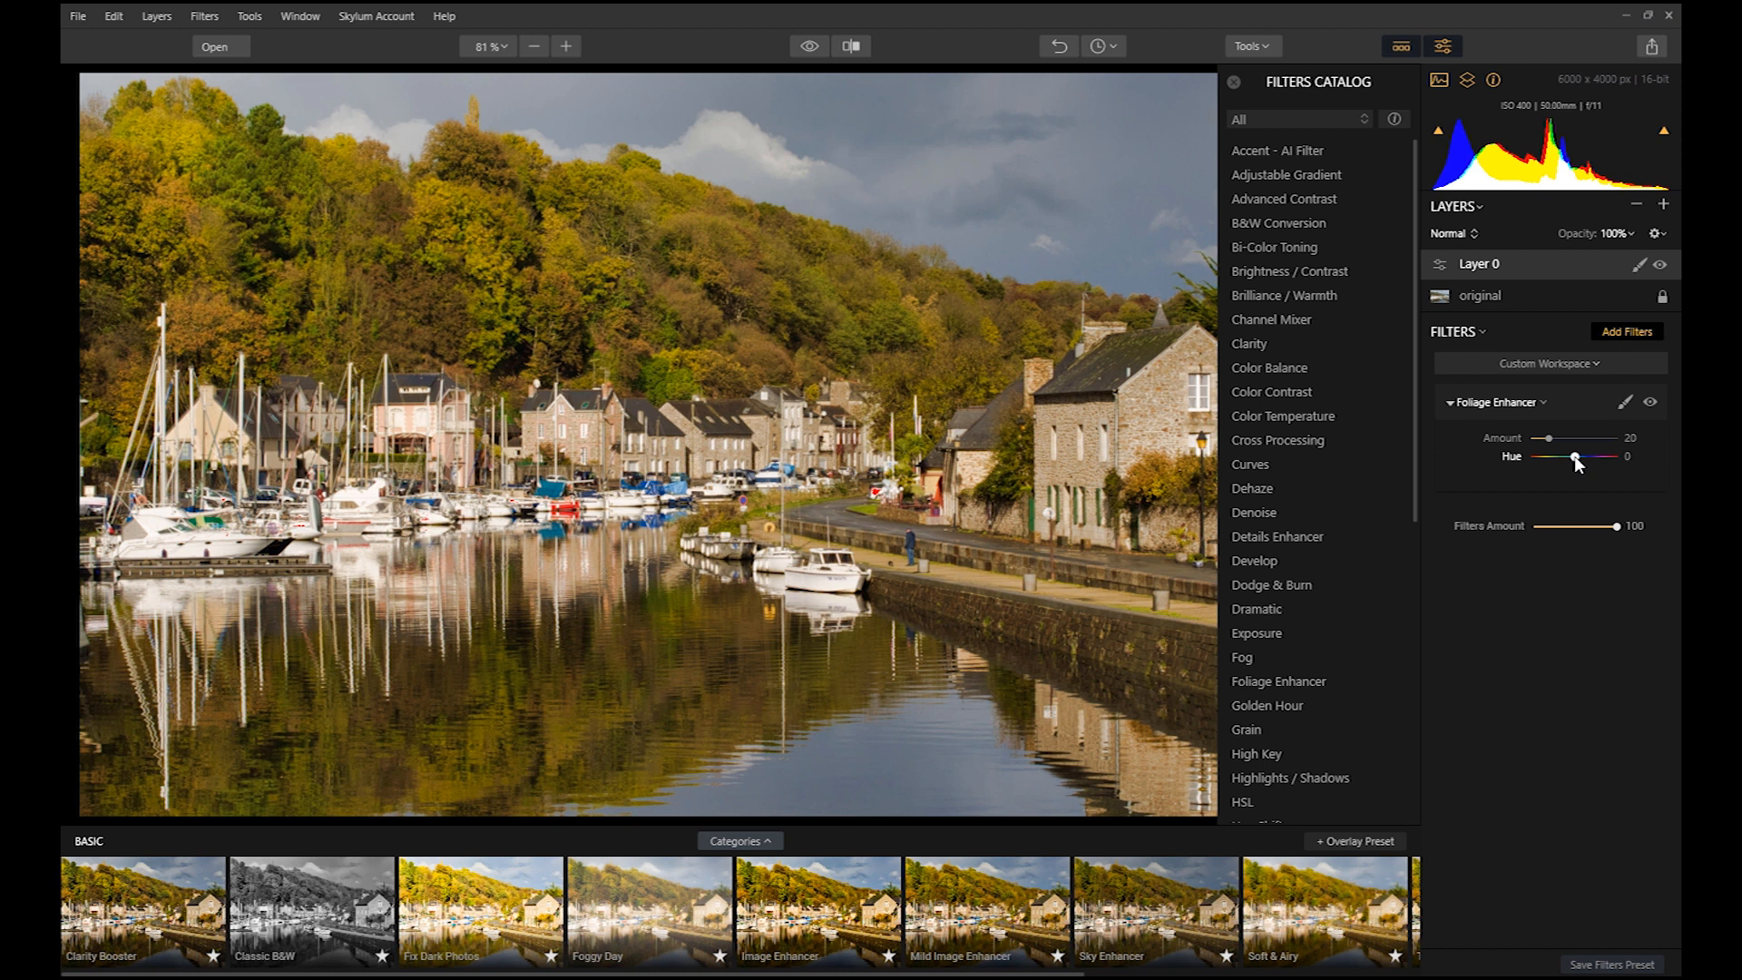
Set the Foliage Enhancer's Hue to 100 and its Amount to 10, comparing the result with the original photo.
{"action": "left_click_drag", "start_coordinate": [1575, 457], "coordinate": [1622, 460]}
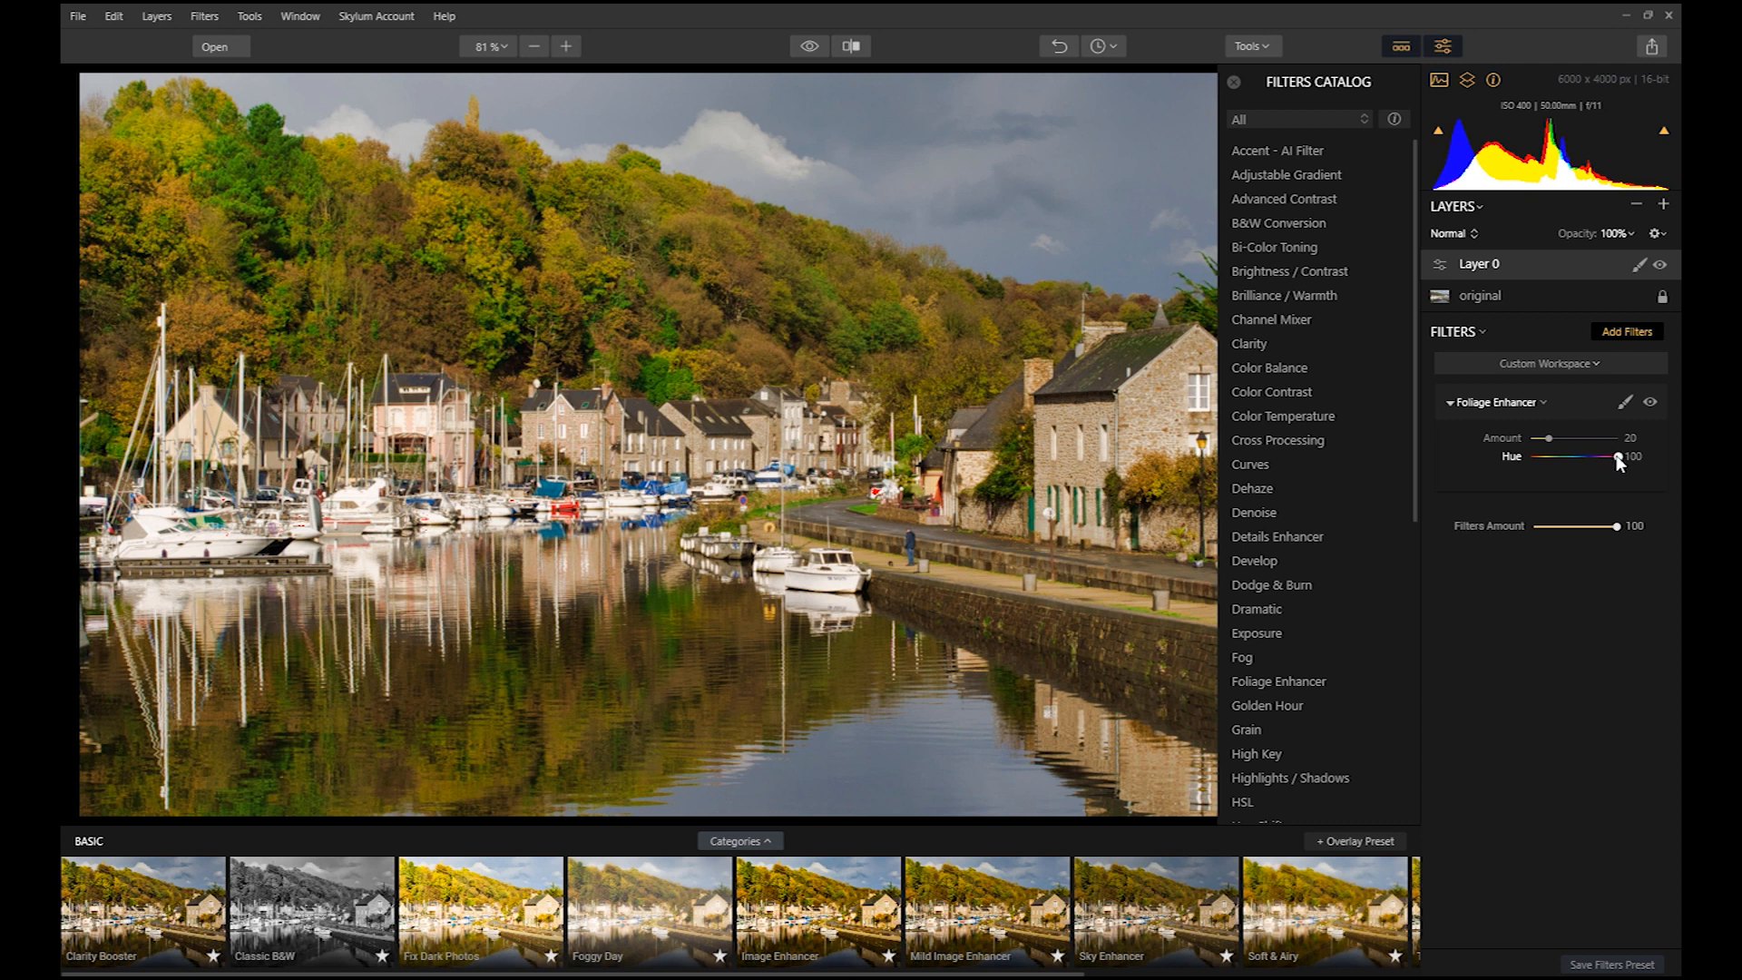
{"action": "left_click", "coordinate": [809, 48]}
{"action": "left_click_drag", "start_coordinate": [1549, 442], "coordinate": [1539, 441]}
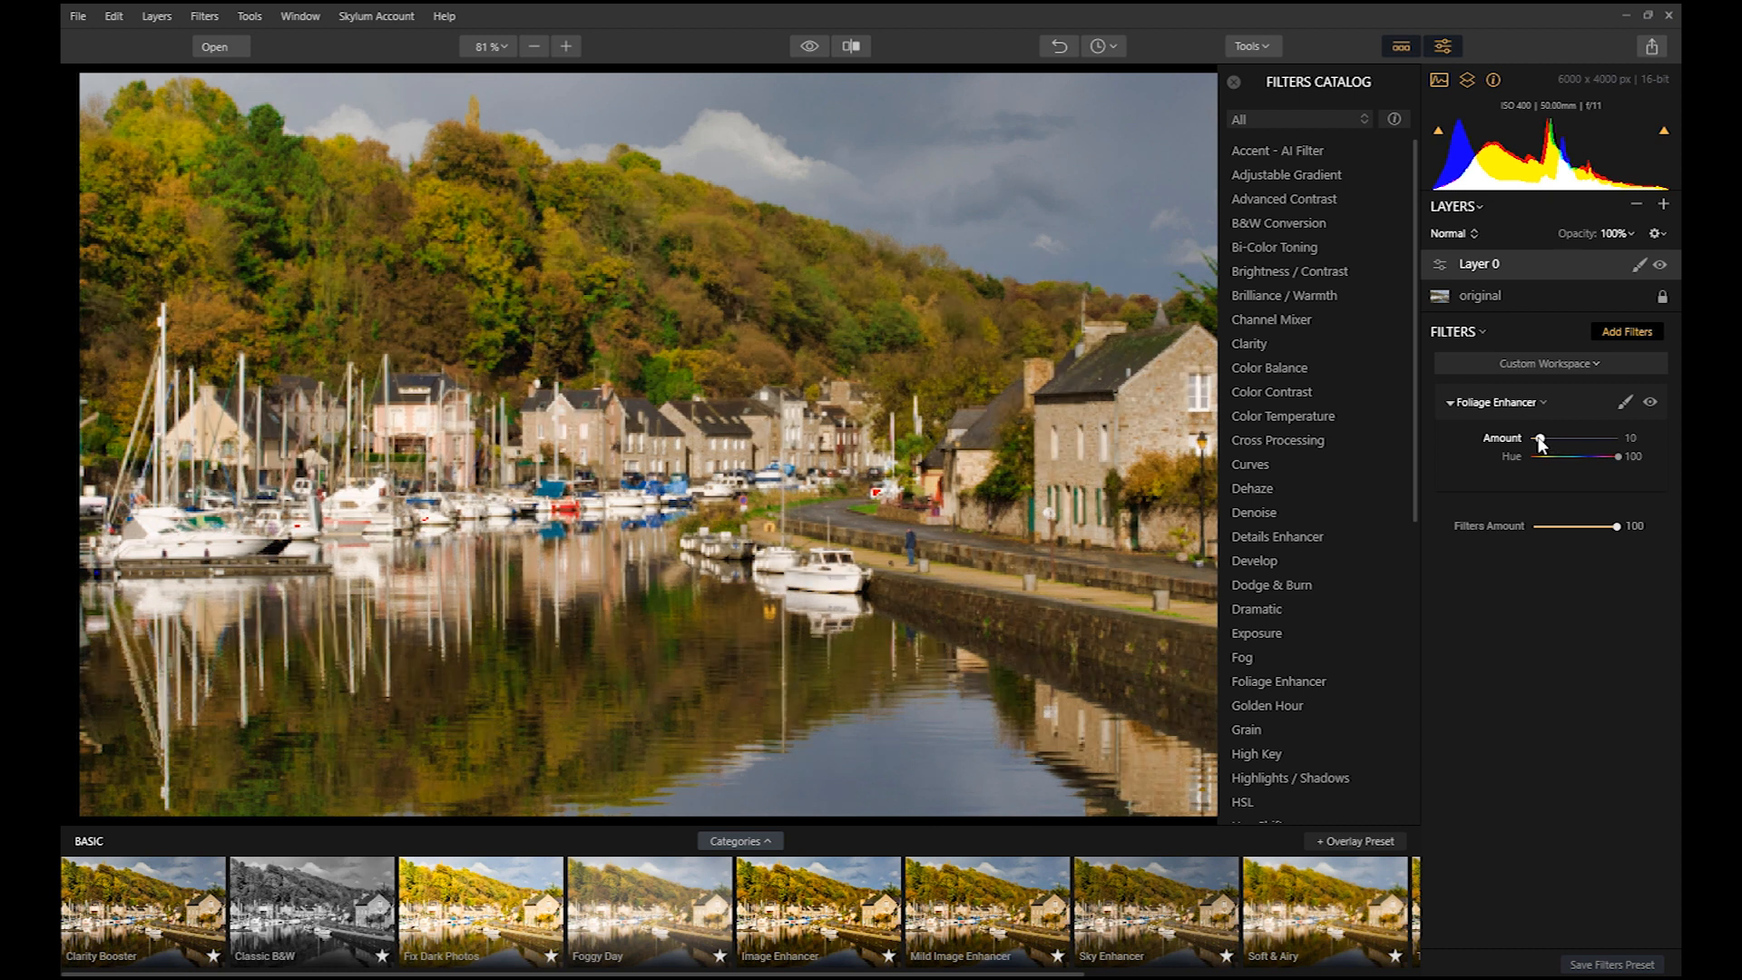
{"action": "left_click", "coordinate": [813, 50]}
{"action": "left_click", "coordinate": [810, 46]}
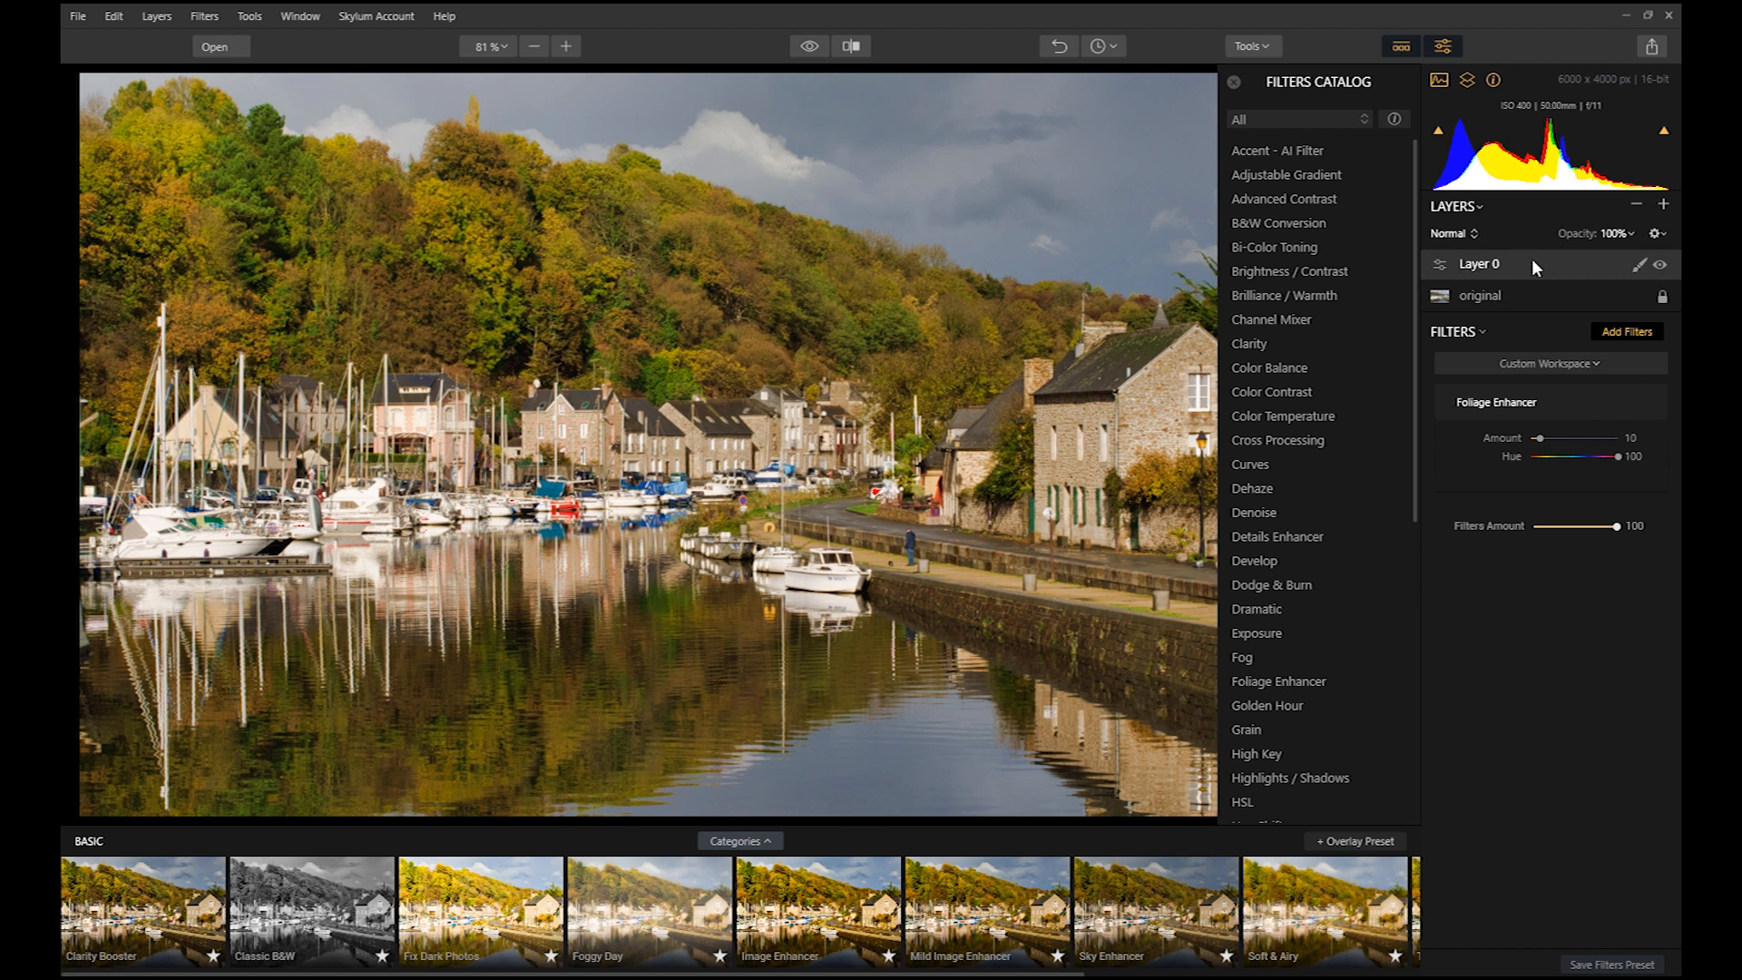
Add another adjustment layer with the Clarity filter and set its Amount to 100.
{"action": "left_click", "coordinate": [1663, 203]}
{"action": "left_click", "coordinate": [1642, 229]}
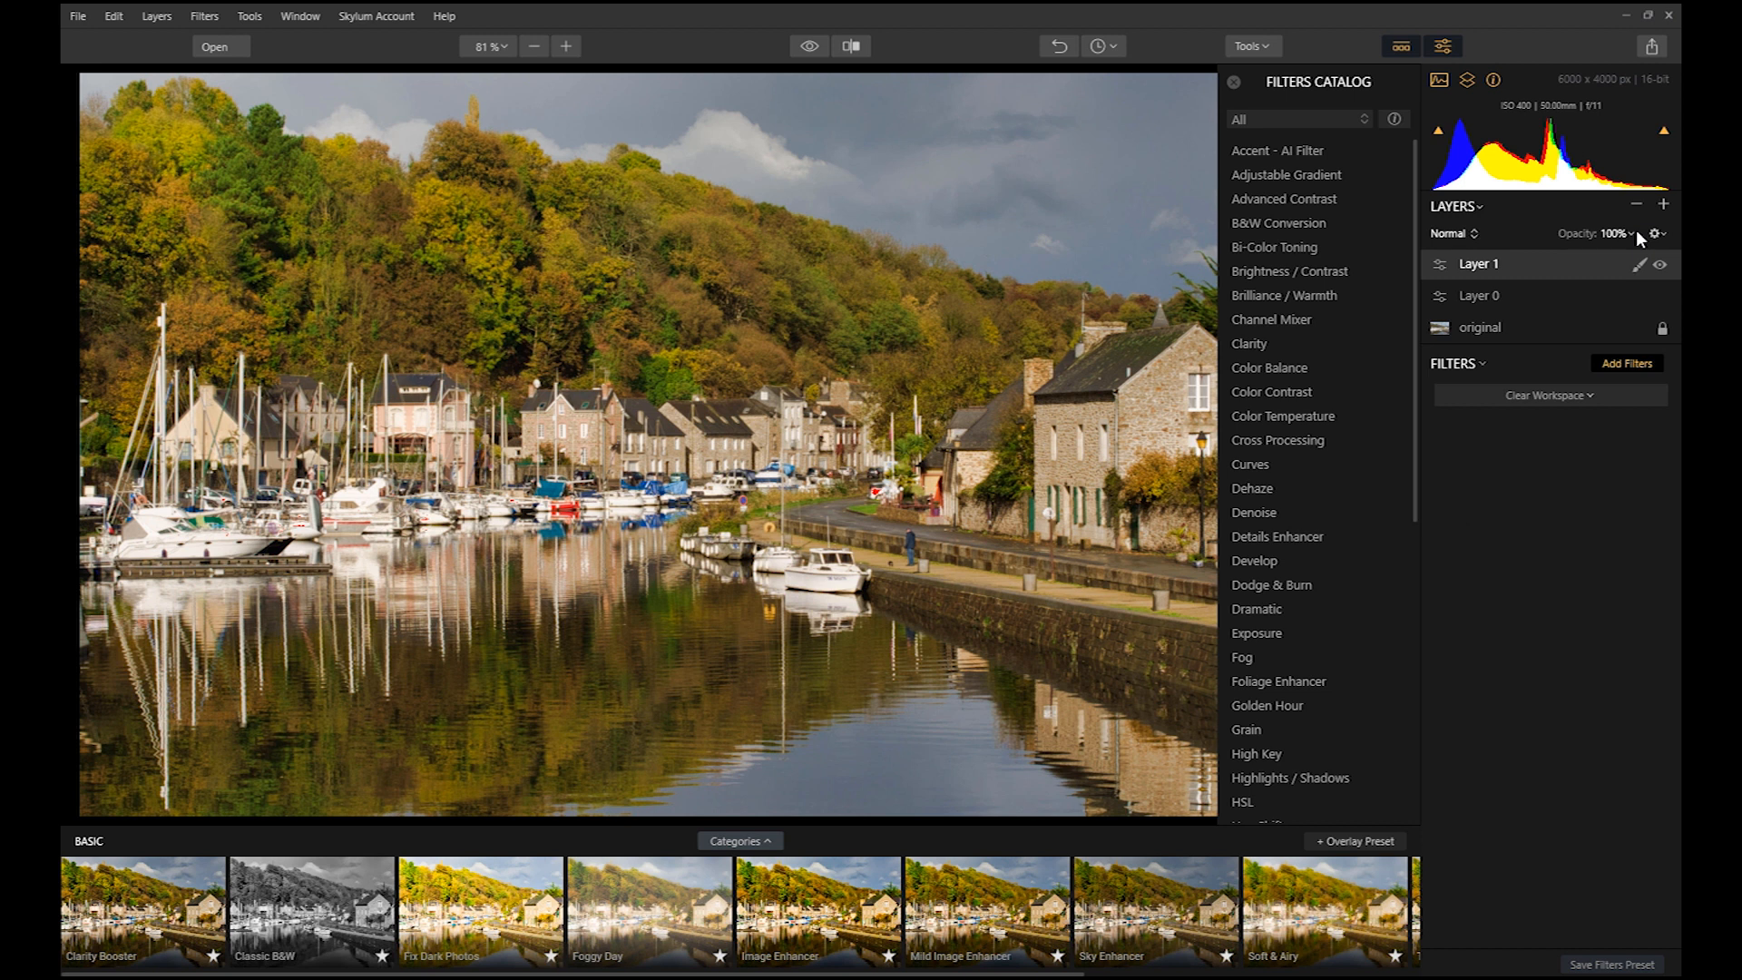
{"action": "left_click", "coordinate": [1260, 342]}
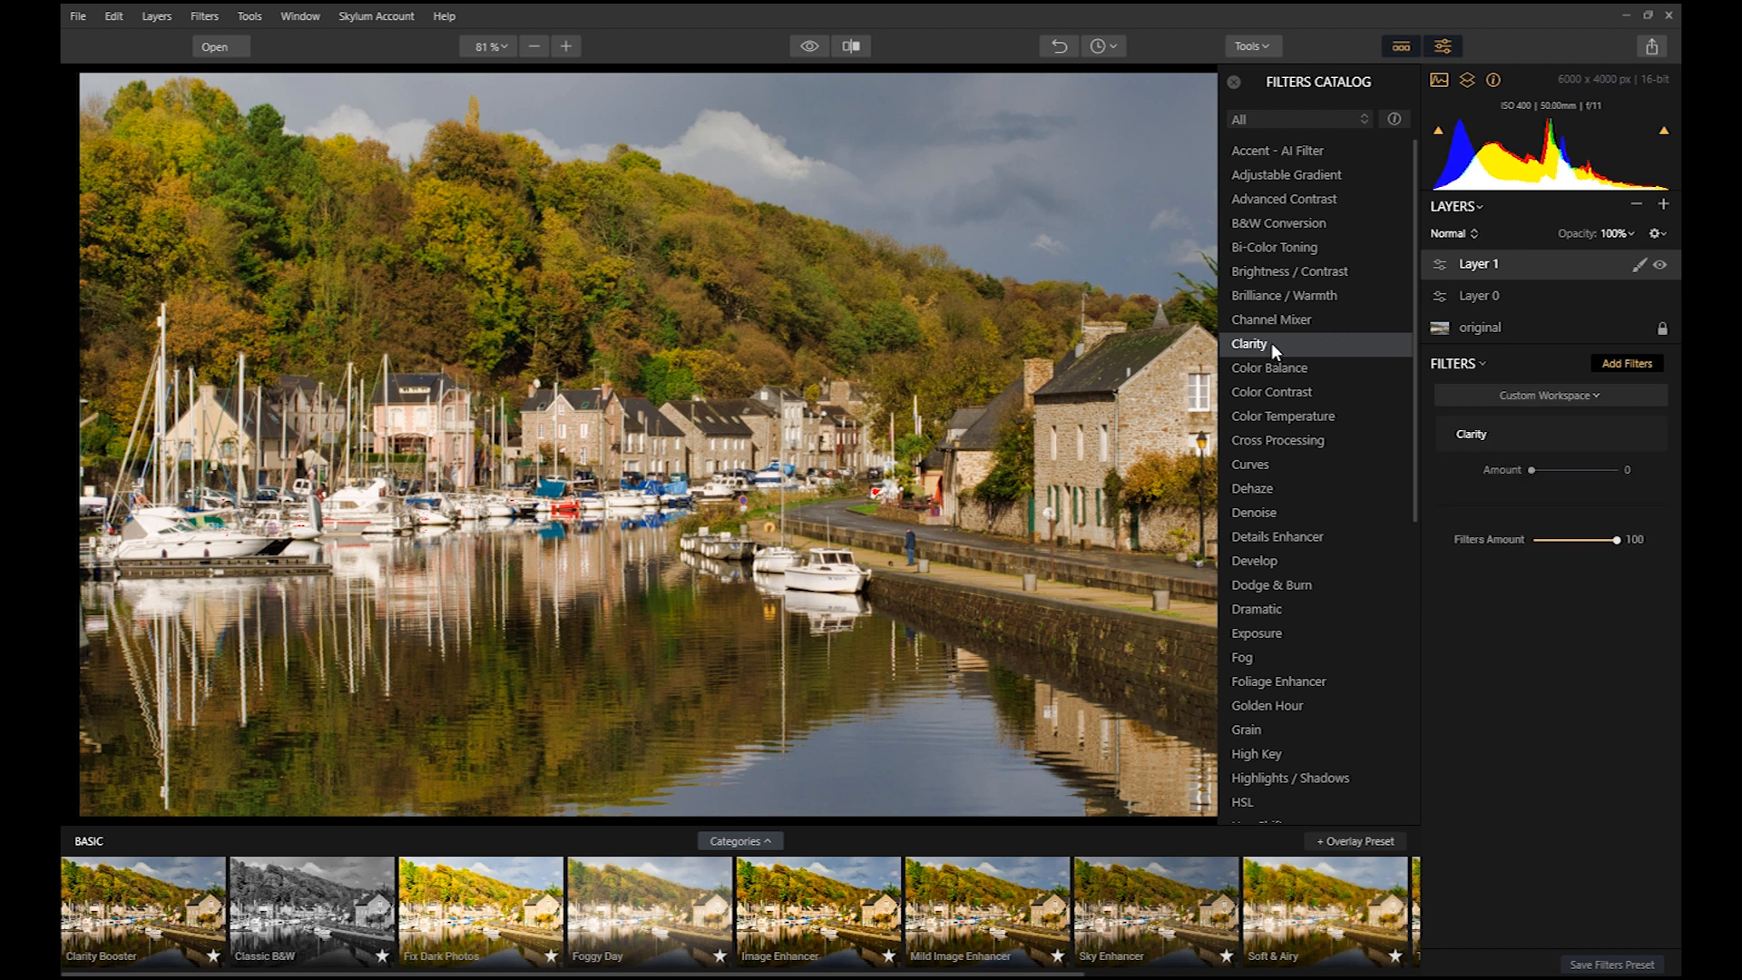
{"action": "left_click_drag", "start_coordinate": [1532, 470], "coordinate": [1620, 470]}
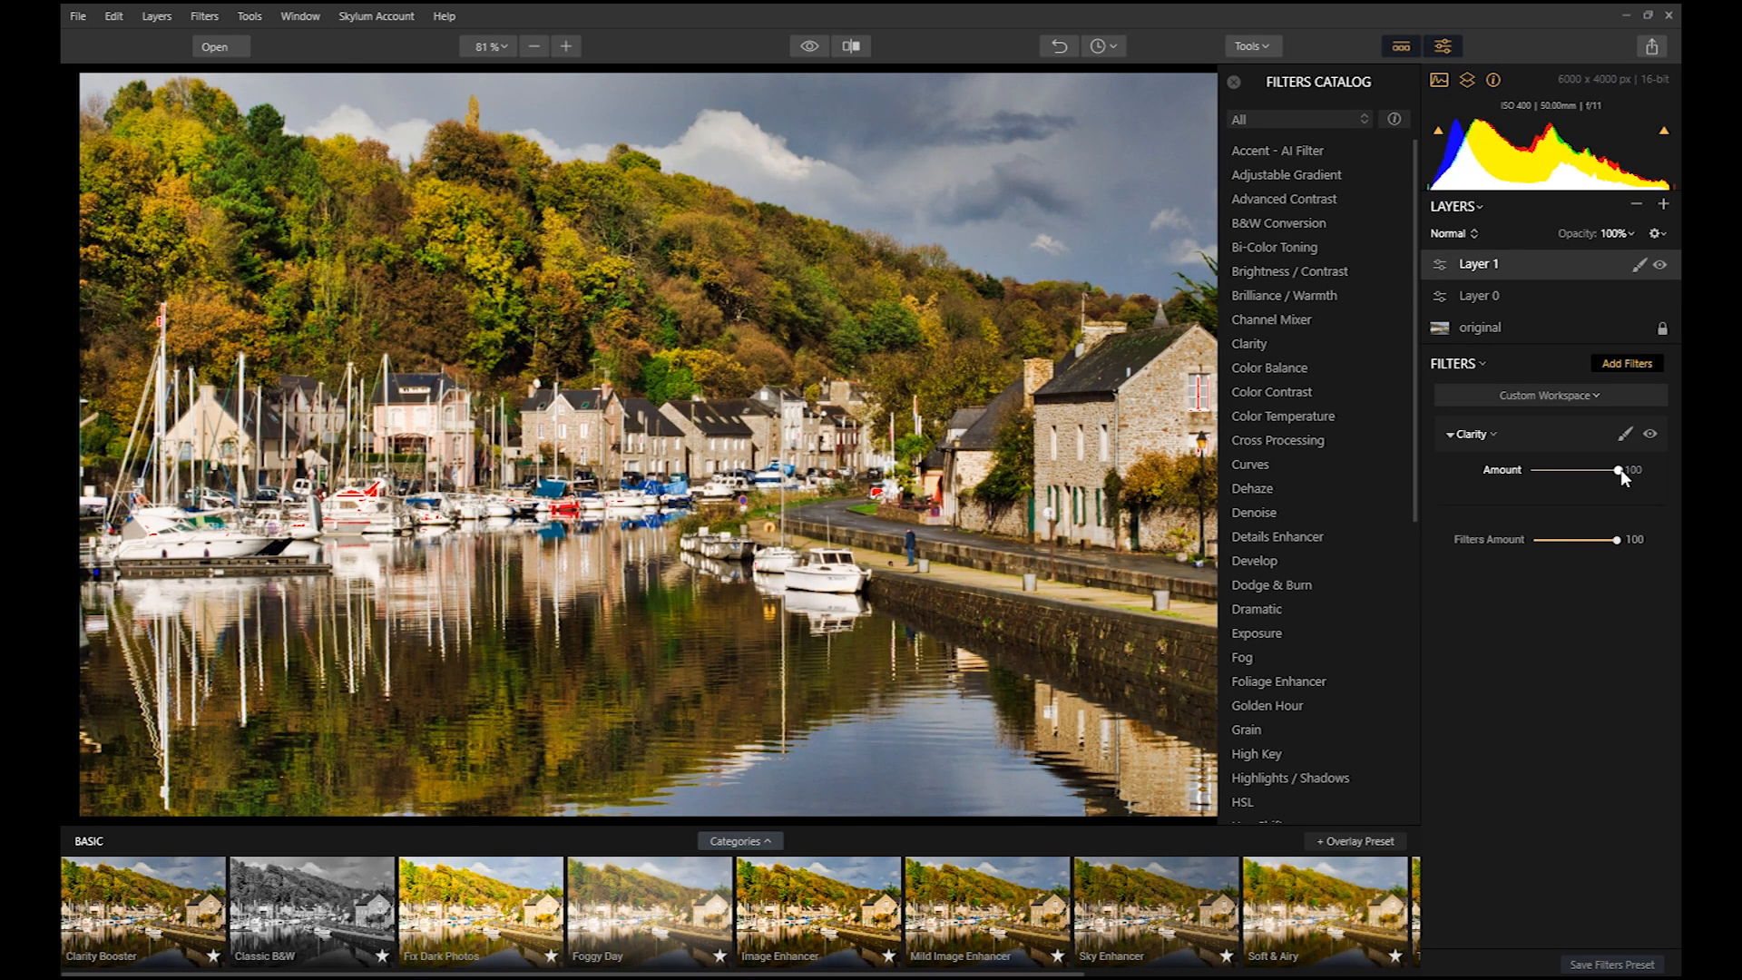
Toggle the Clarity filter's visibility to compare its effect, and open the filter's masking options.
{"action": "left_click", "coordinate": [1650, 433]}
{"action": "left_click", "coordinate": [1650, 435]}
{"action": "left_click", "coordinate": [1627, 435]}
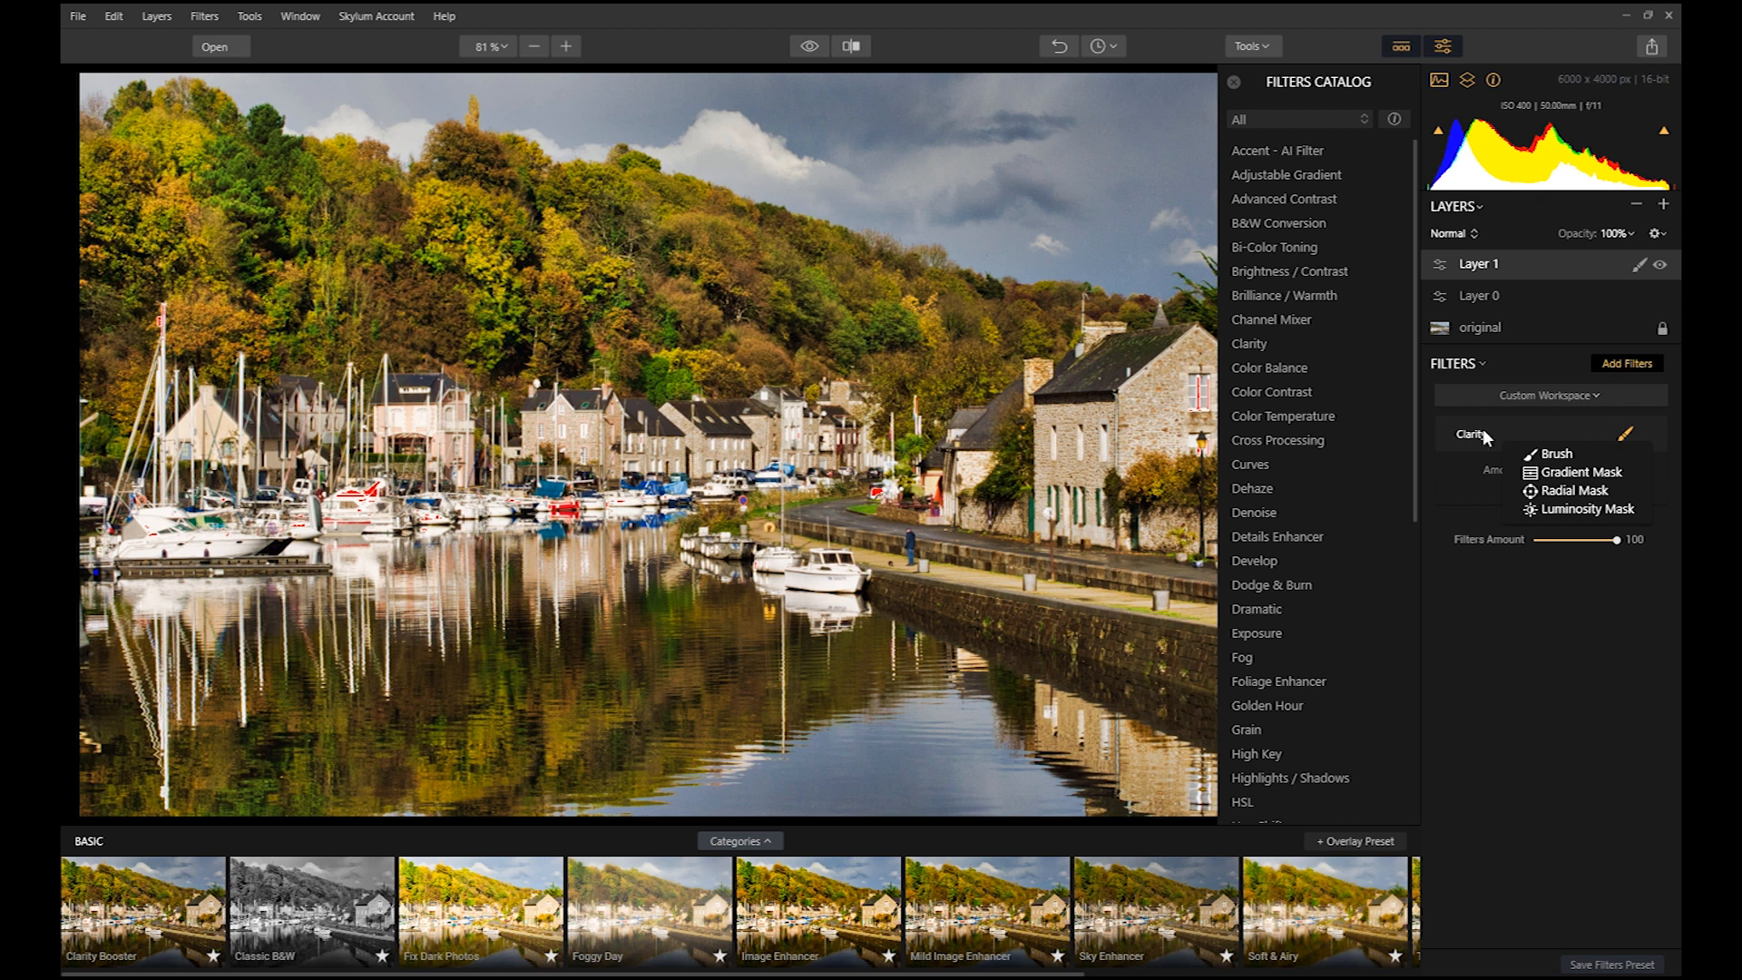
Start a brush mask on the adjustment layer that holds the Clarity filter, with the whole photo in view.
{"action": "left_click", "coordinate": [1640, 268]}
{"action": "left_click", "coordinate": [1640, 267]}
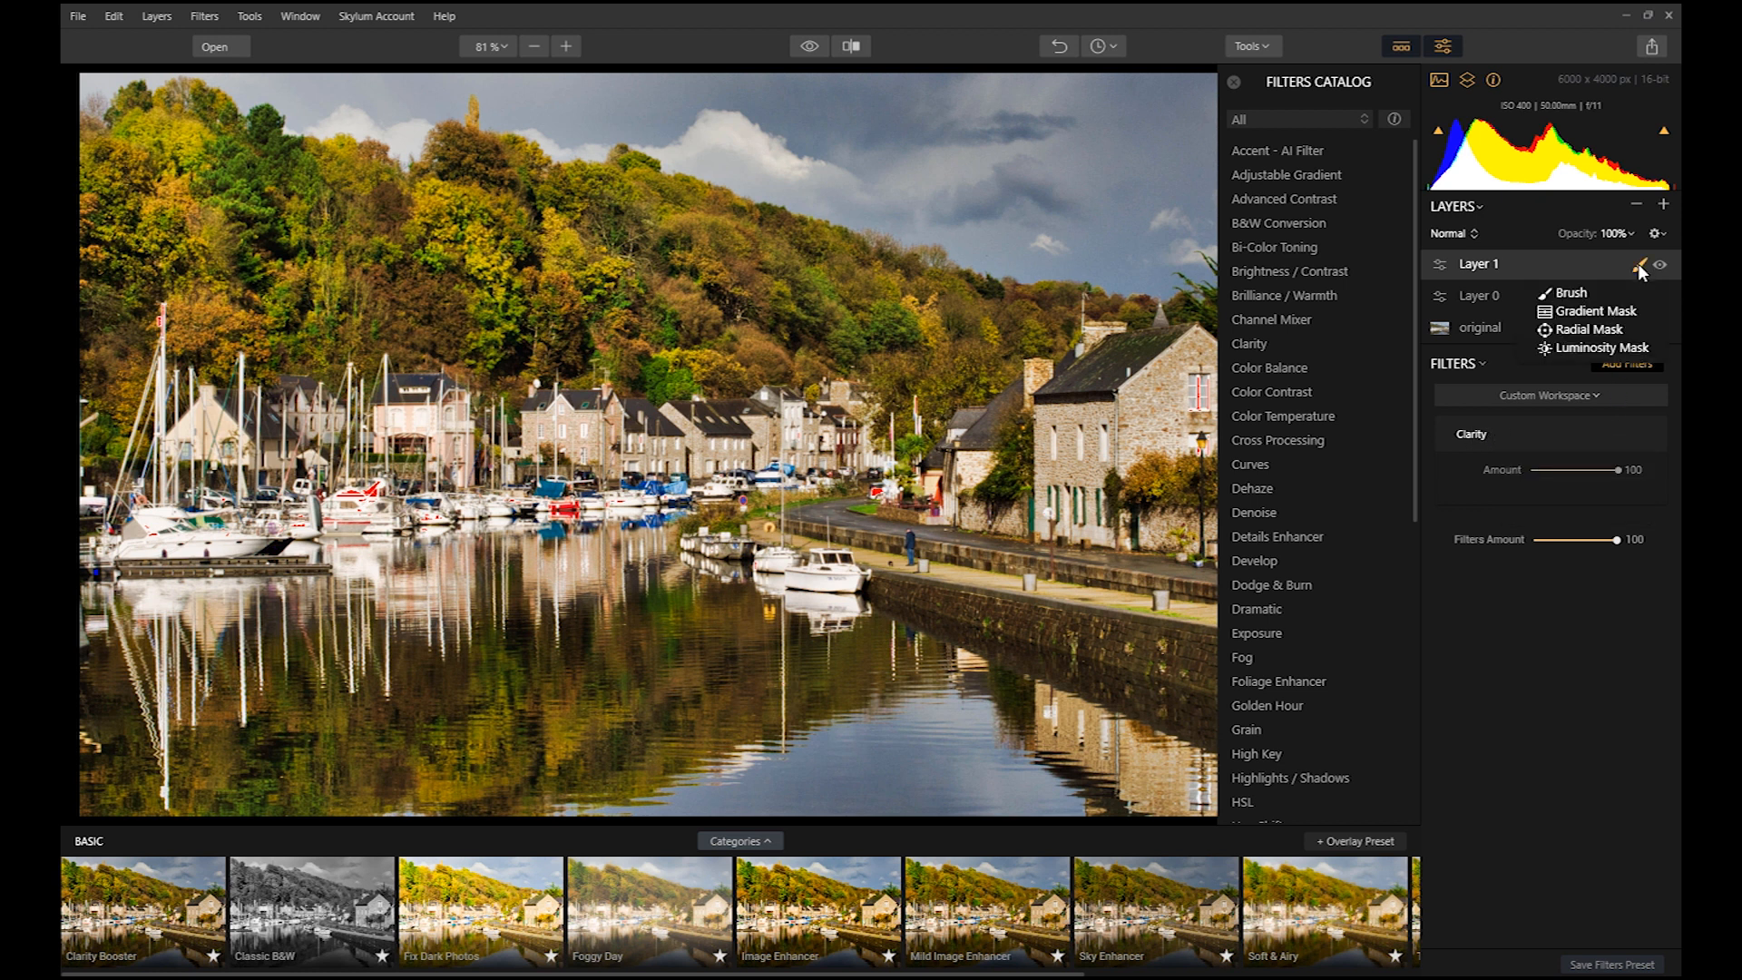
{"action": "left_click", "coordinate": [1572, 293]}
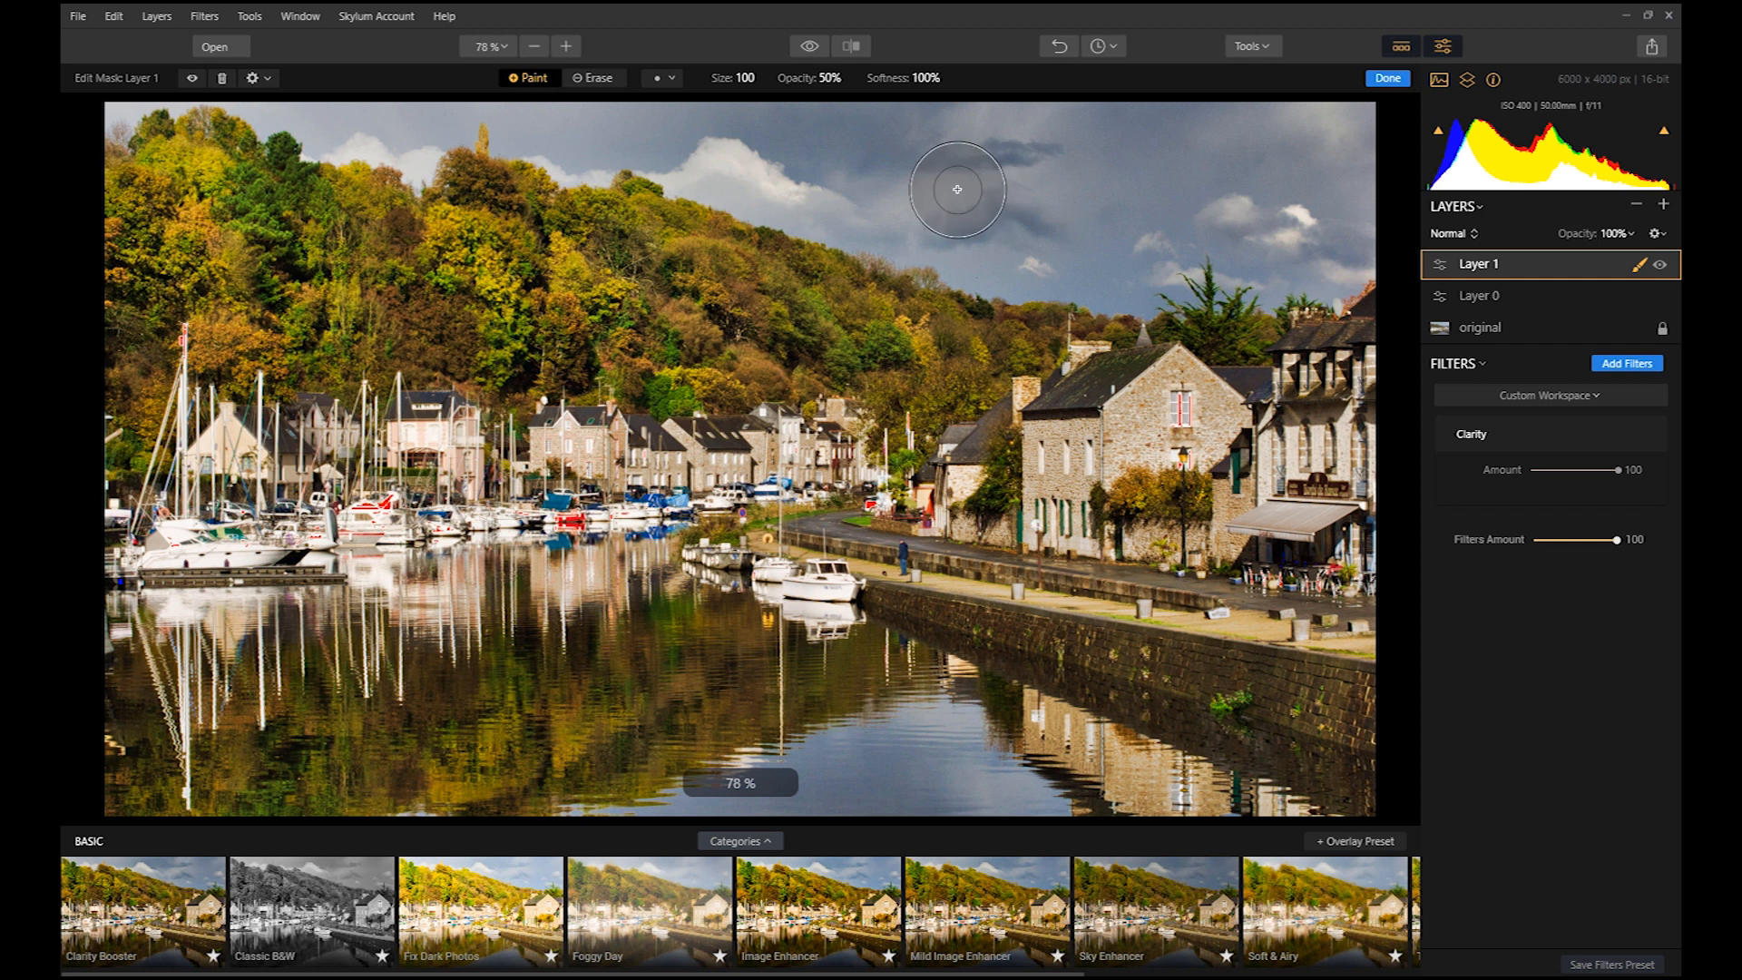
{"action": "scroll", "coordinate": [951, 186], "scroll_direction": "down", "scroll_amount": 4}
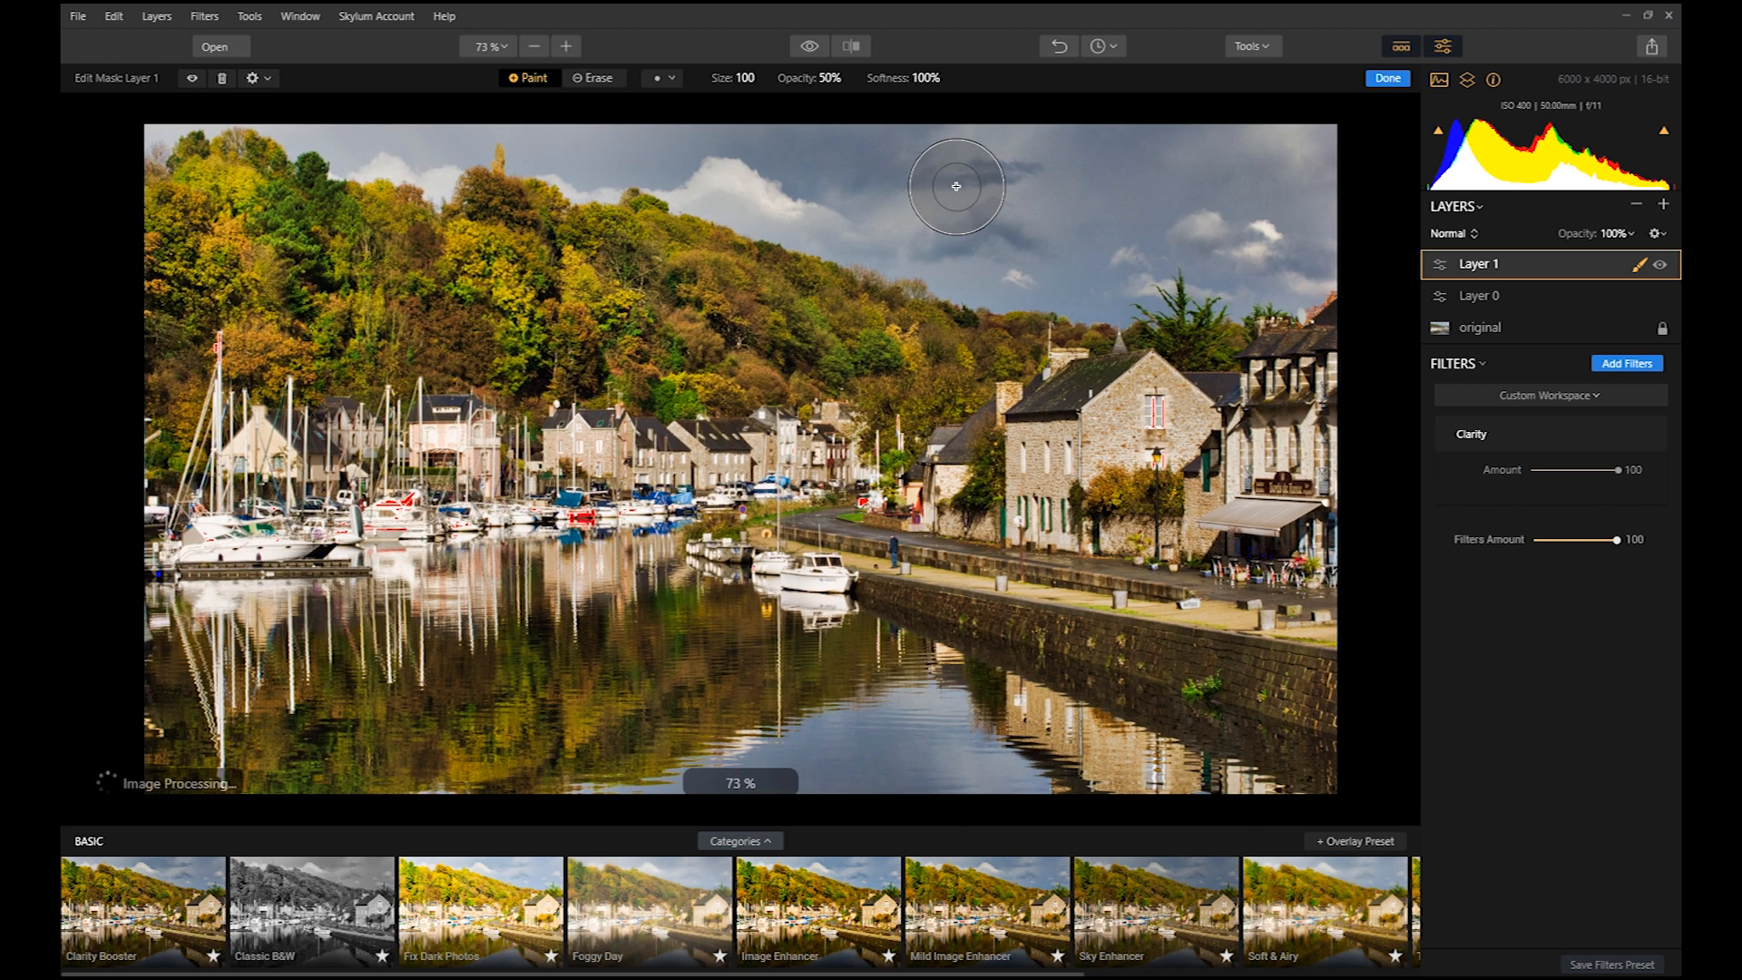
{"action": "scroll", "coordinate": [956, 186], "scroll_direction": "down", "scroll_amount": 1}
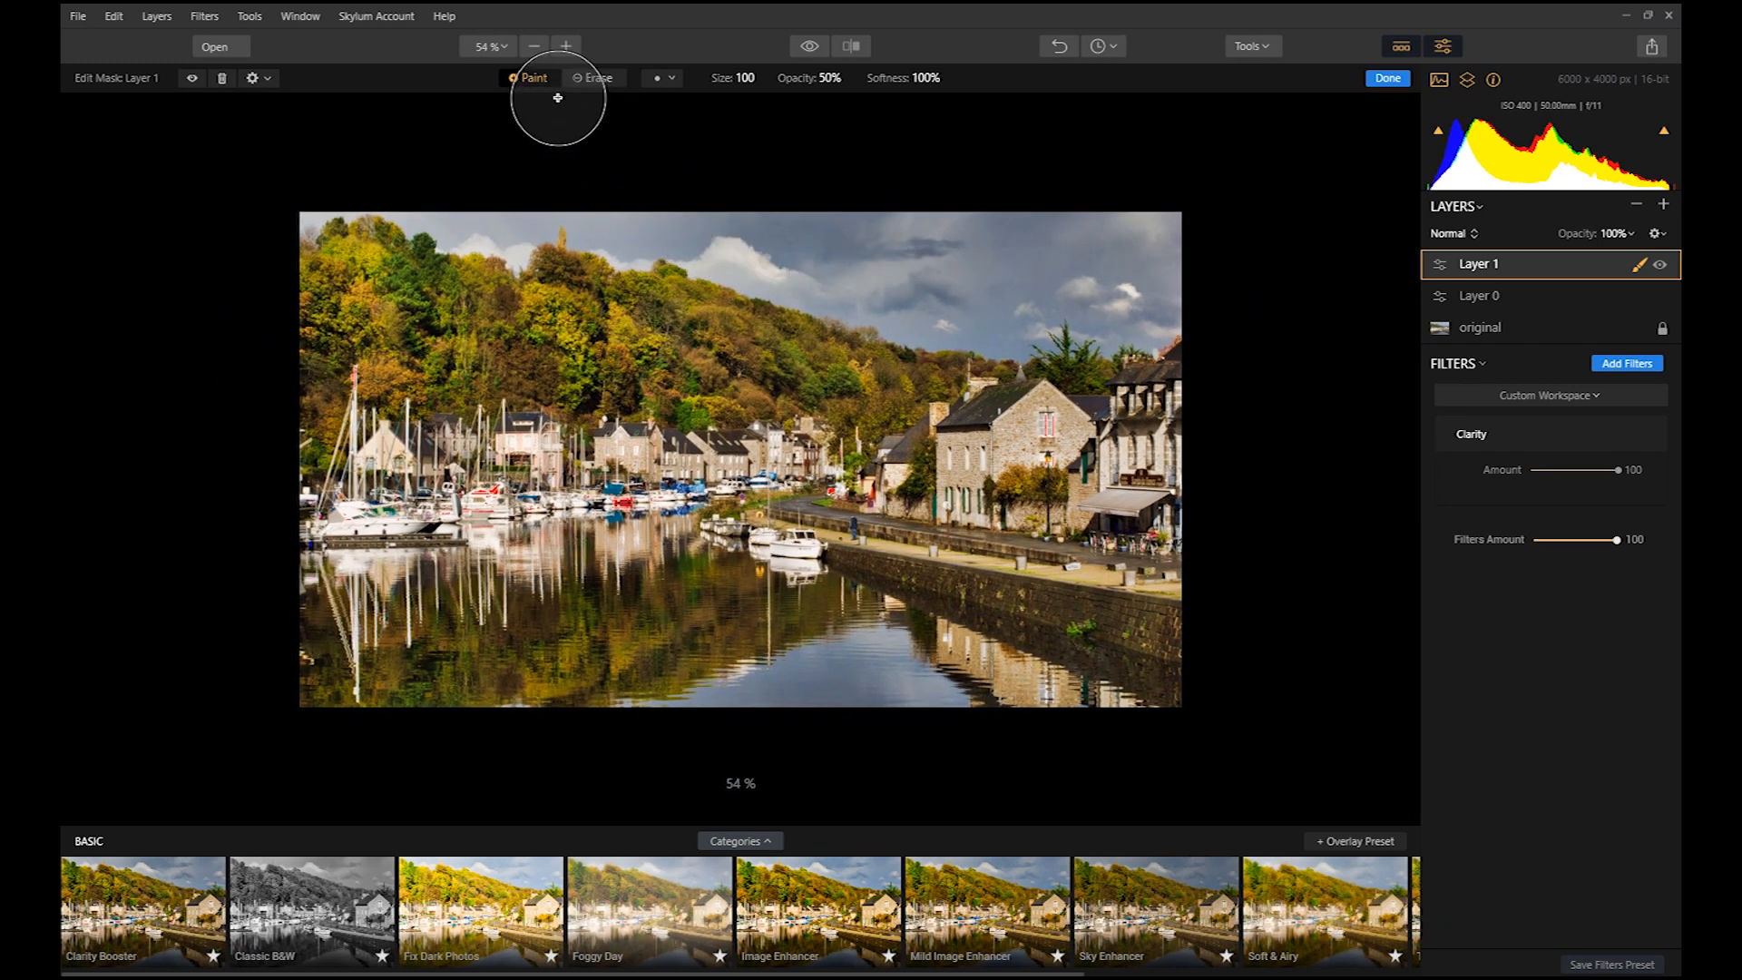
{"action": "left_click", "coordinate": [1640, 264]}
{"action": "left_click", "coordinate": [1640, 264]}
{"action": "left_click", "coordinate": [1577, 288]}
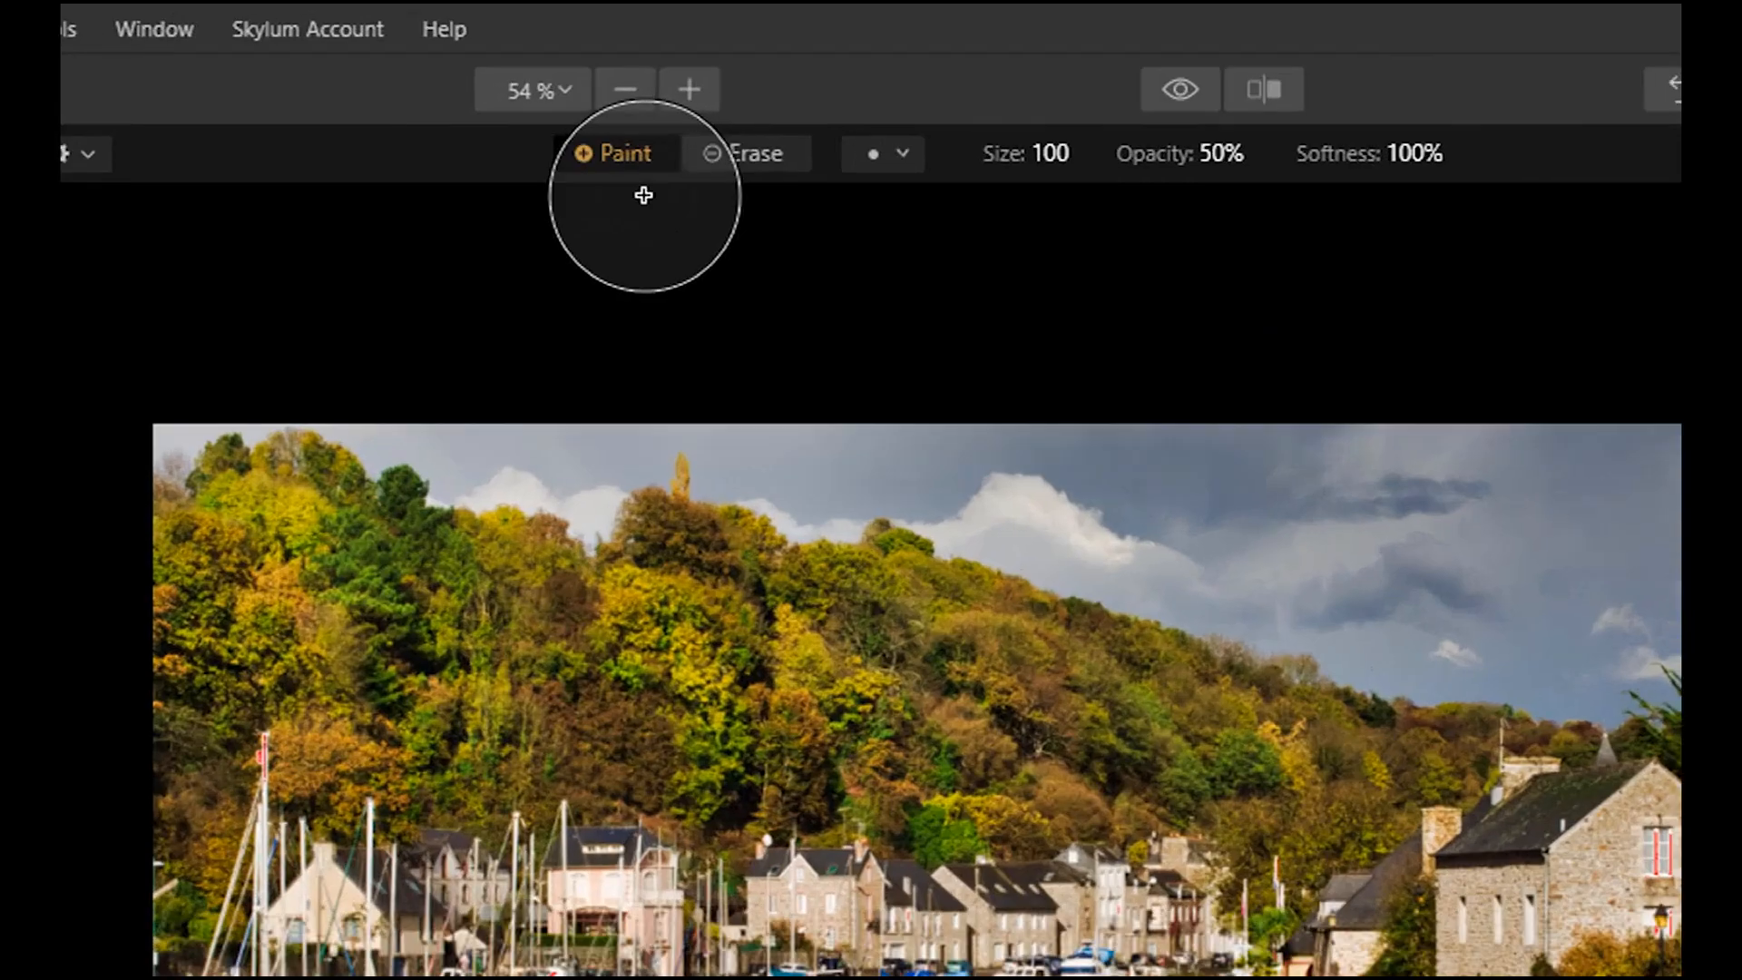
Try the mask brush's Erase mode and return it to Paint mode.
{"action": "left_click", "coordinate": [771, 158]}
{"action": "left_click", "coordinate": [626, 153]}
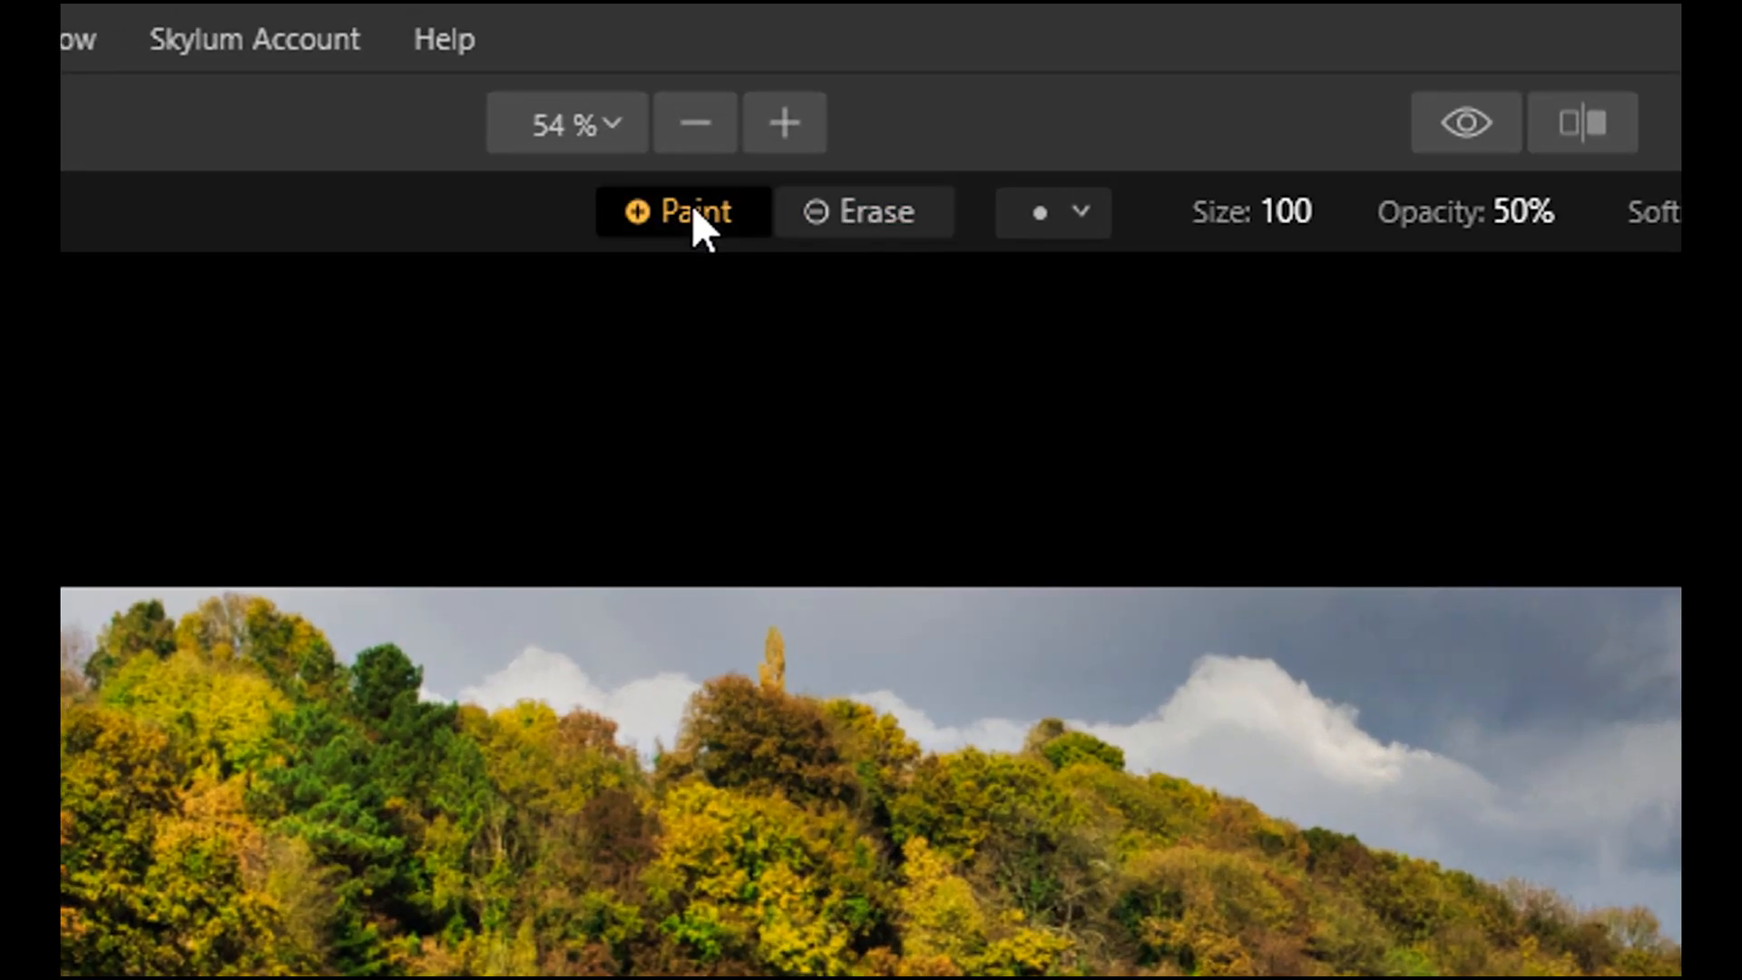
{"action": "left_click", "coordinate": [856, 212]}
{"action": "left_click", "coordinate": [717, 212]}
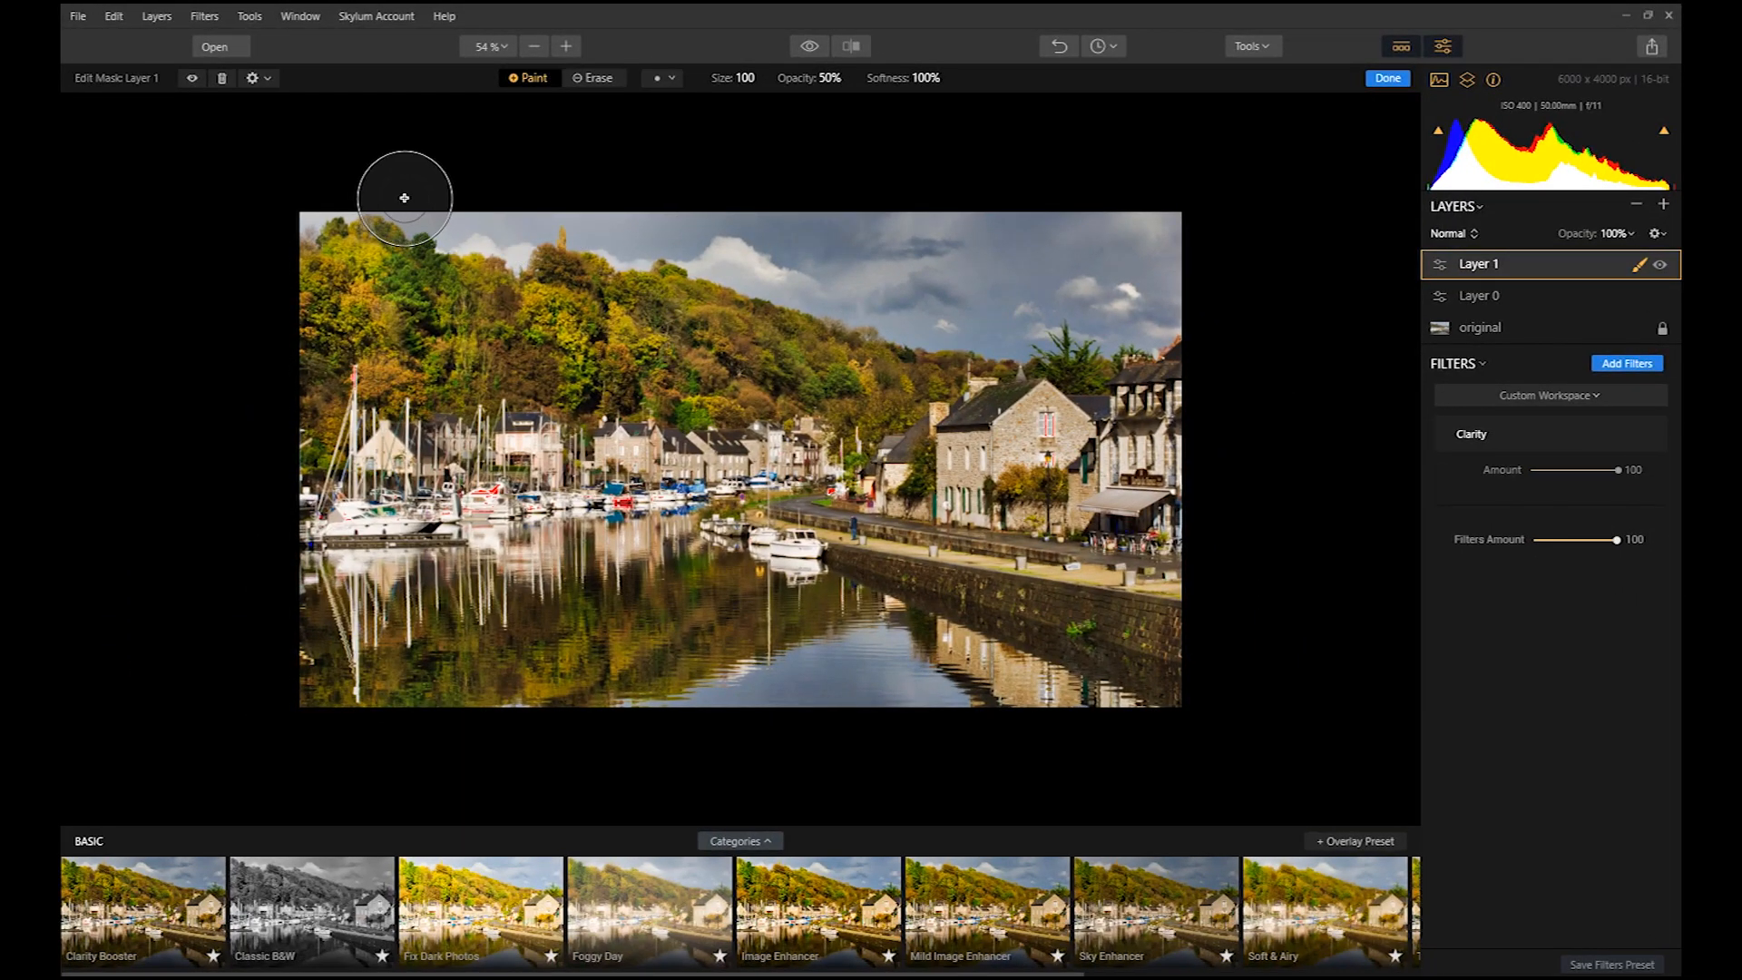
Dab the mask brush on the sky above the trees with the red mask overlay shown.
{"action": "left_click", "coordinate": [441, 213]}
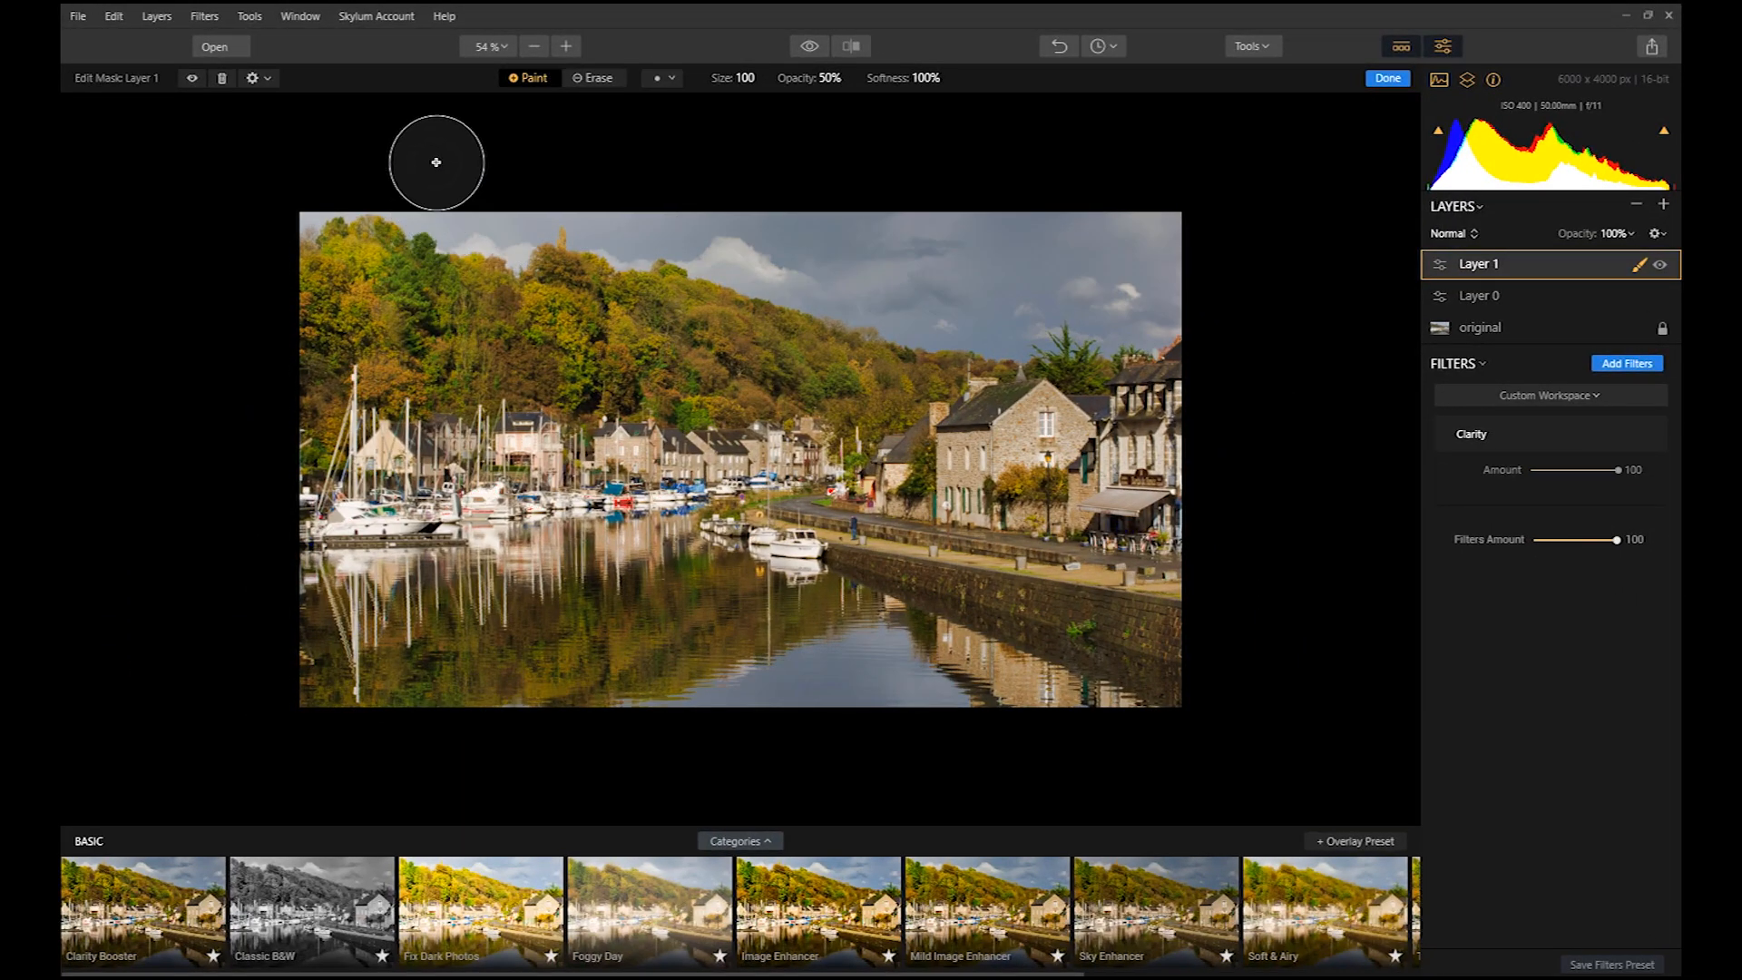
{"action": "left_click", "coordinate": [192, 78]}
{"action": "left_click", "coordinate": [459, 214]}
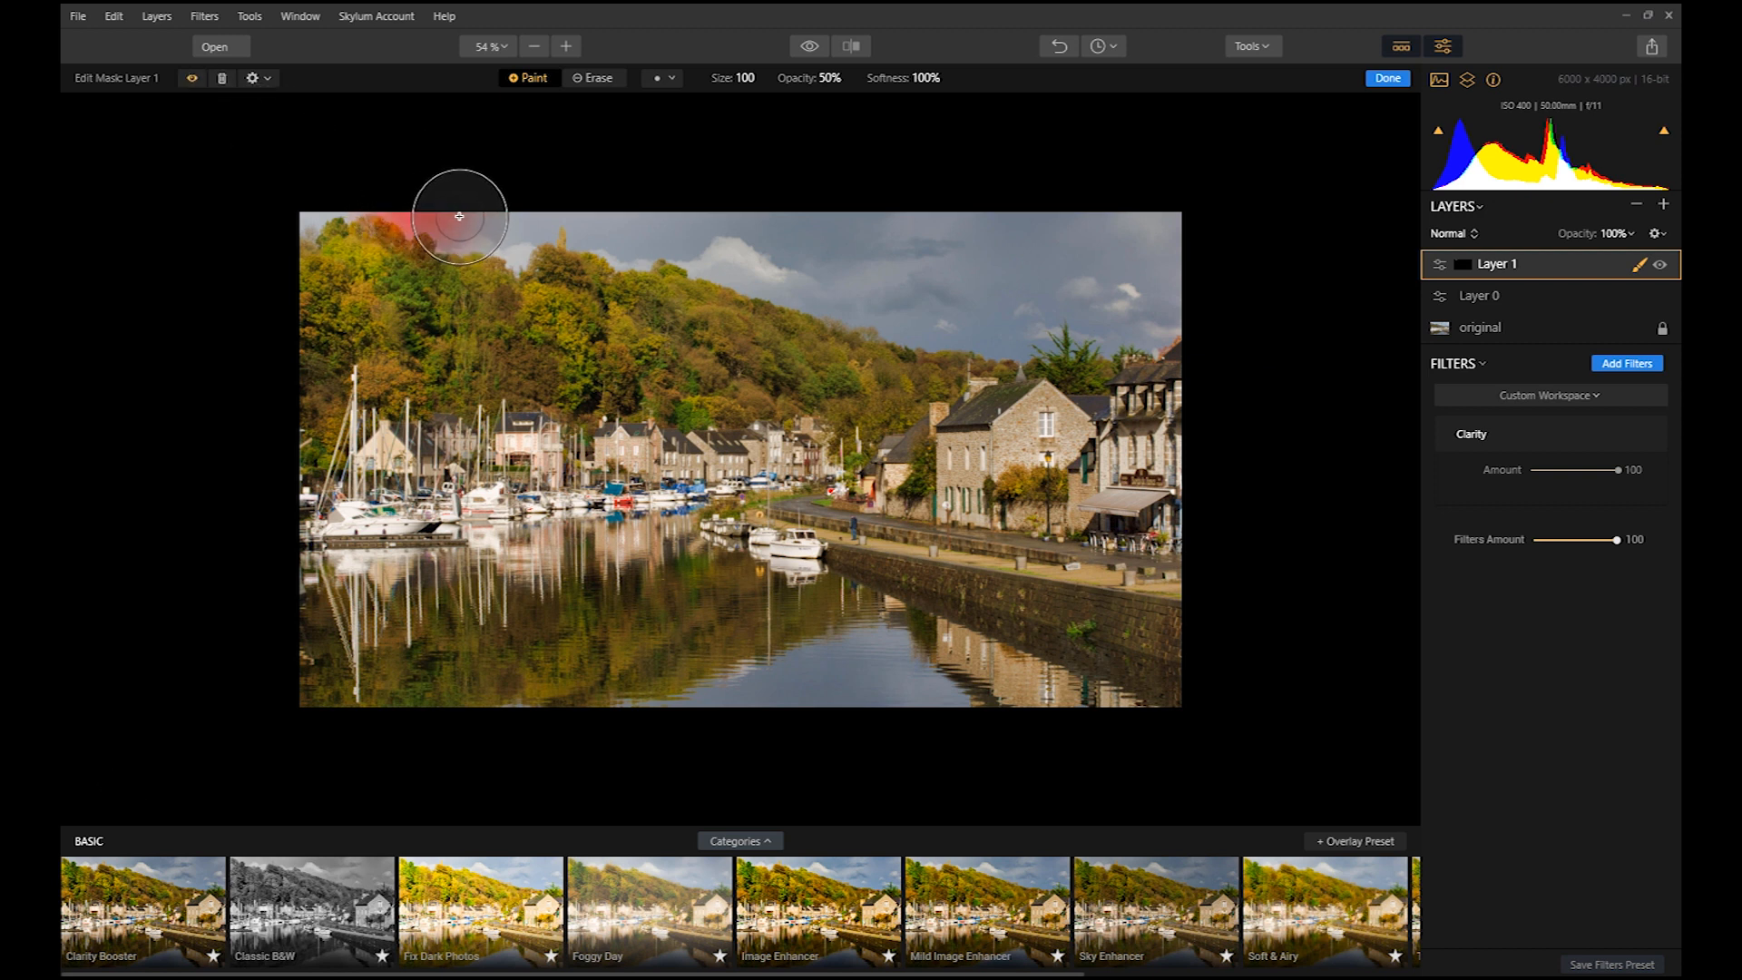
Paint the entire sky into the layer mask at 100% brush opacity, hide the overlay and finish the mask.
{"action": "left_click", "coordinate": [848, 77]}
{"action": "left_click_drag", "start_coordinate": [843, 115], "coordinate": [898, 117]}
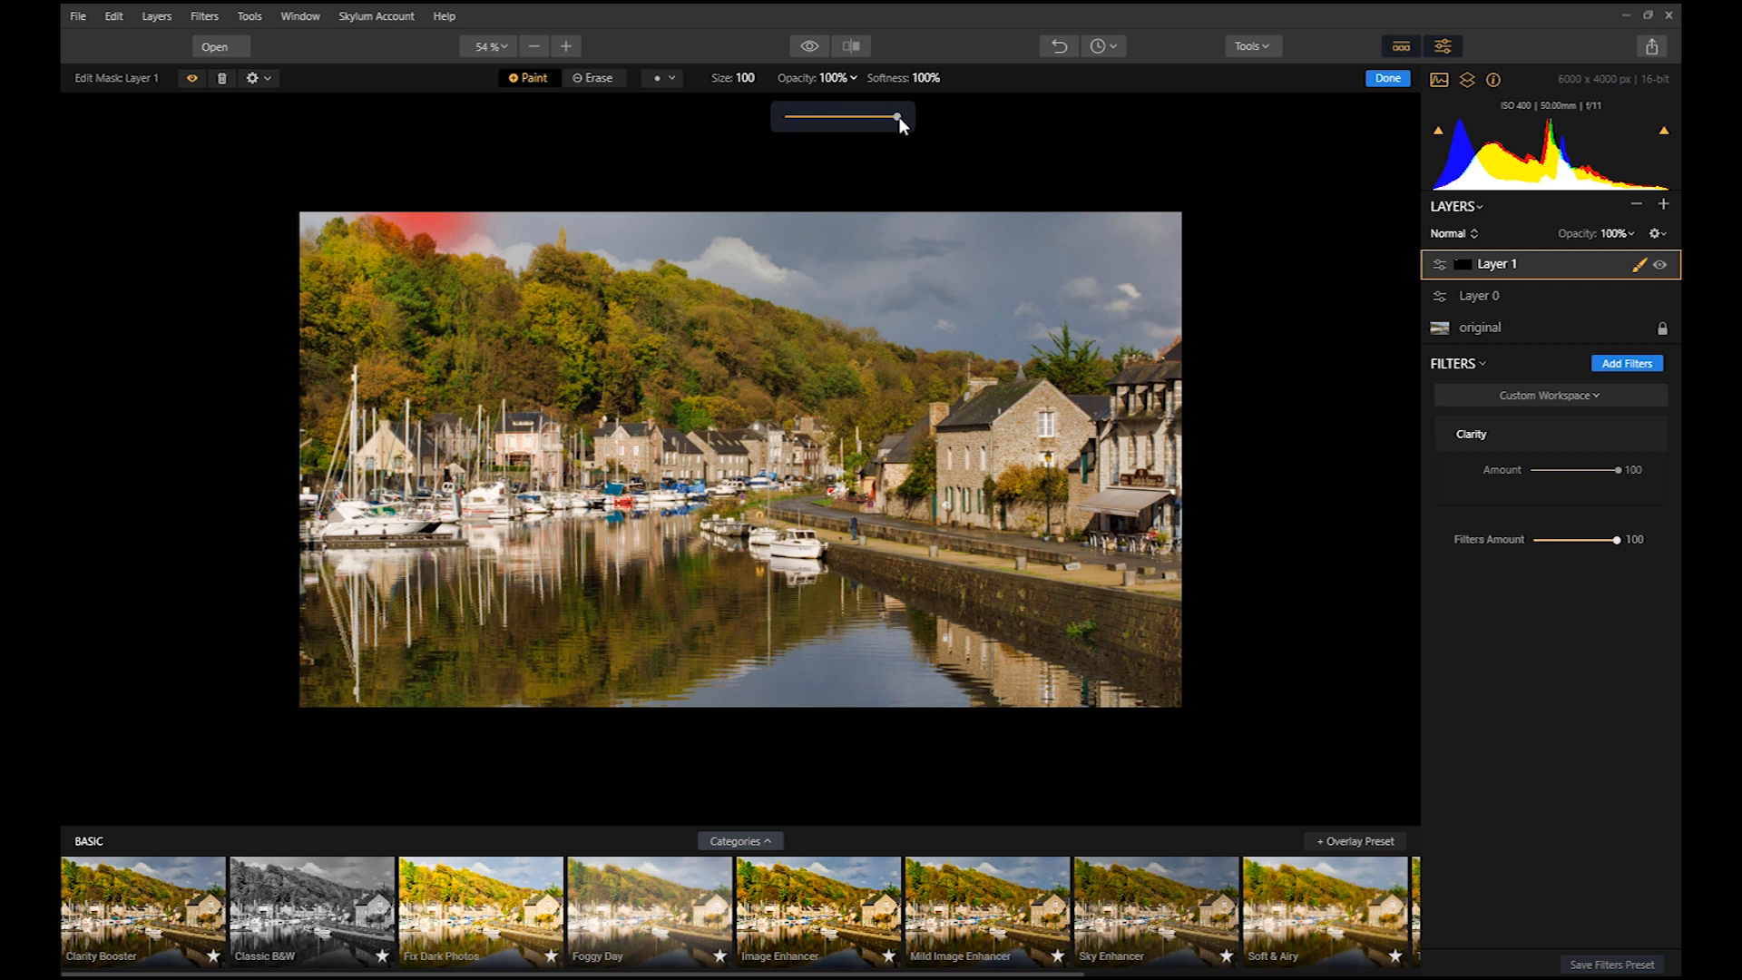
{"action": "mouse_move", "coordinate": [466, 196]}
{"action": "left_mouse_down"}
{"action": "mouse_move", "coordinate": [504, 233]}
{"action": "mouse_move", "coordinate": [1093, 313]}
{"action": "mouse_move", "coordinate": [1170, 273]}
{"action": "mouse_move", "coordinate": [746, 206]}
{"action": "left_mouse_up"}
{"action": "mouse_move", "coordinate": [265, 141]}
{"action": "left_mouse_down"}
{"action": "mouse_move", "coordinate": [324, 191]}
{"action": "mouse_move", "coordinate": [288, 205]}
{"action": "mouse_move", "coordinate": [416, 194]}
{"action": "mouse_move", "coordinate": [970, 312]}
{"action": "mouse_move", "coordinate": [1174, 305]}
{"action": "left_mouse_up"}
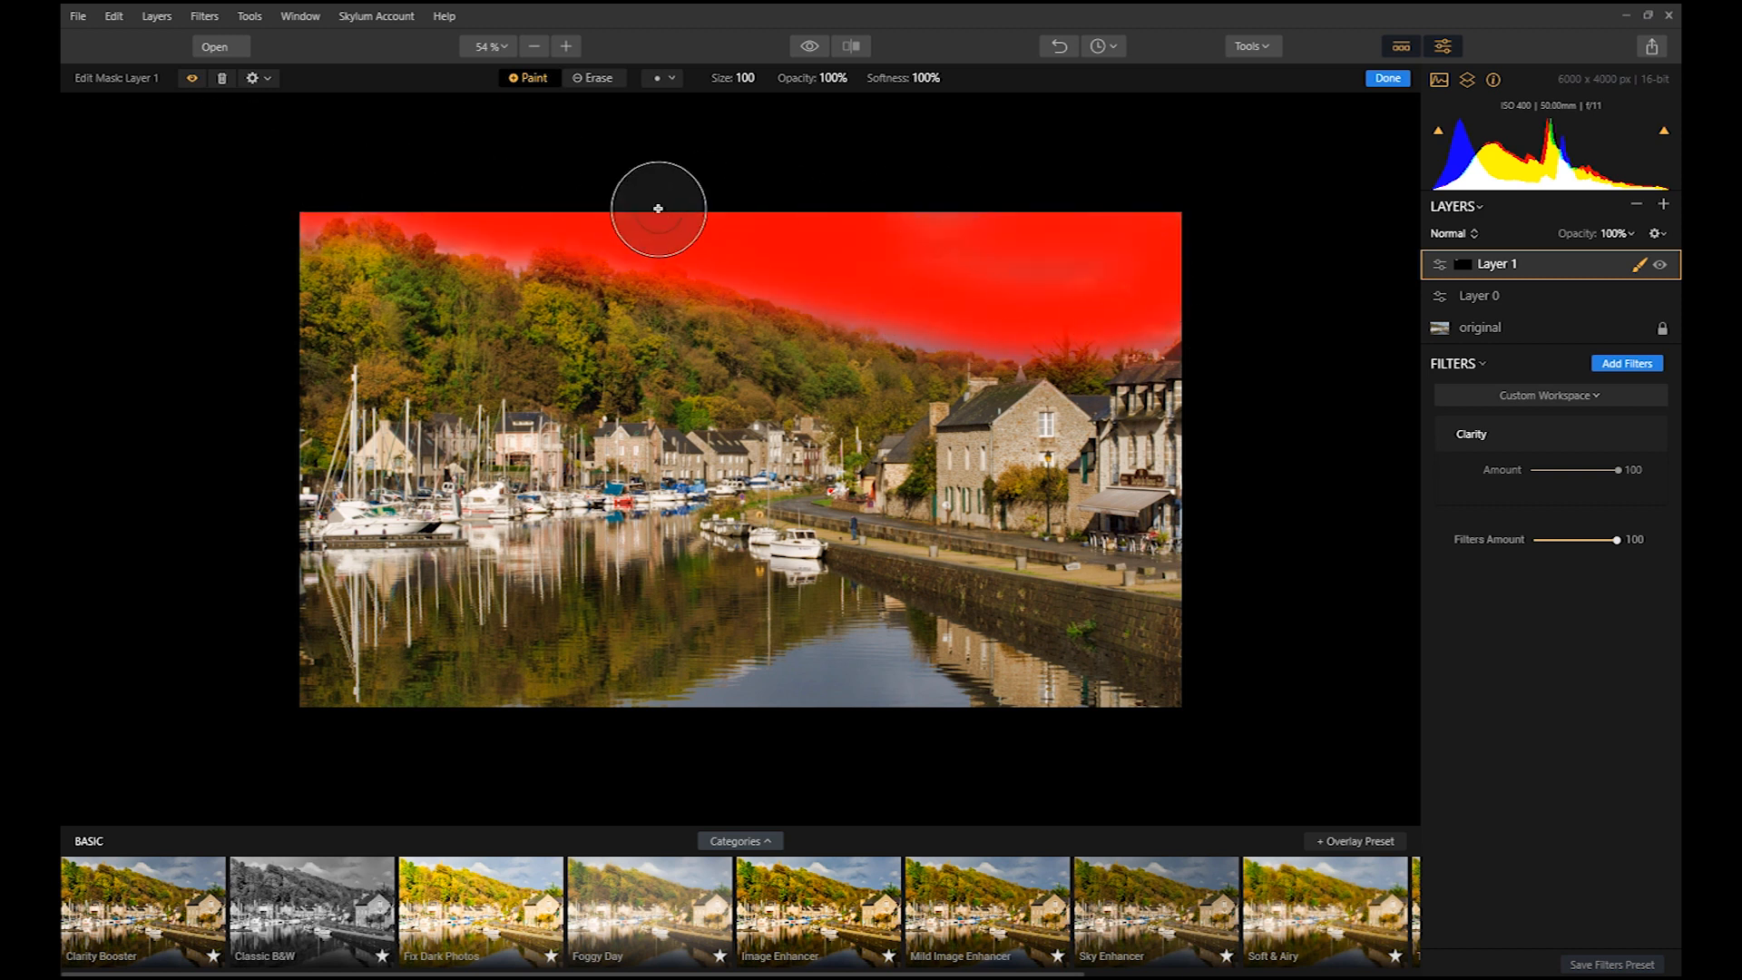
{"action": "left_click", "coordinate": [191, 78]}
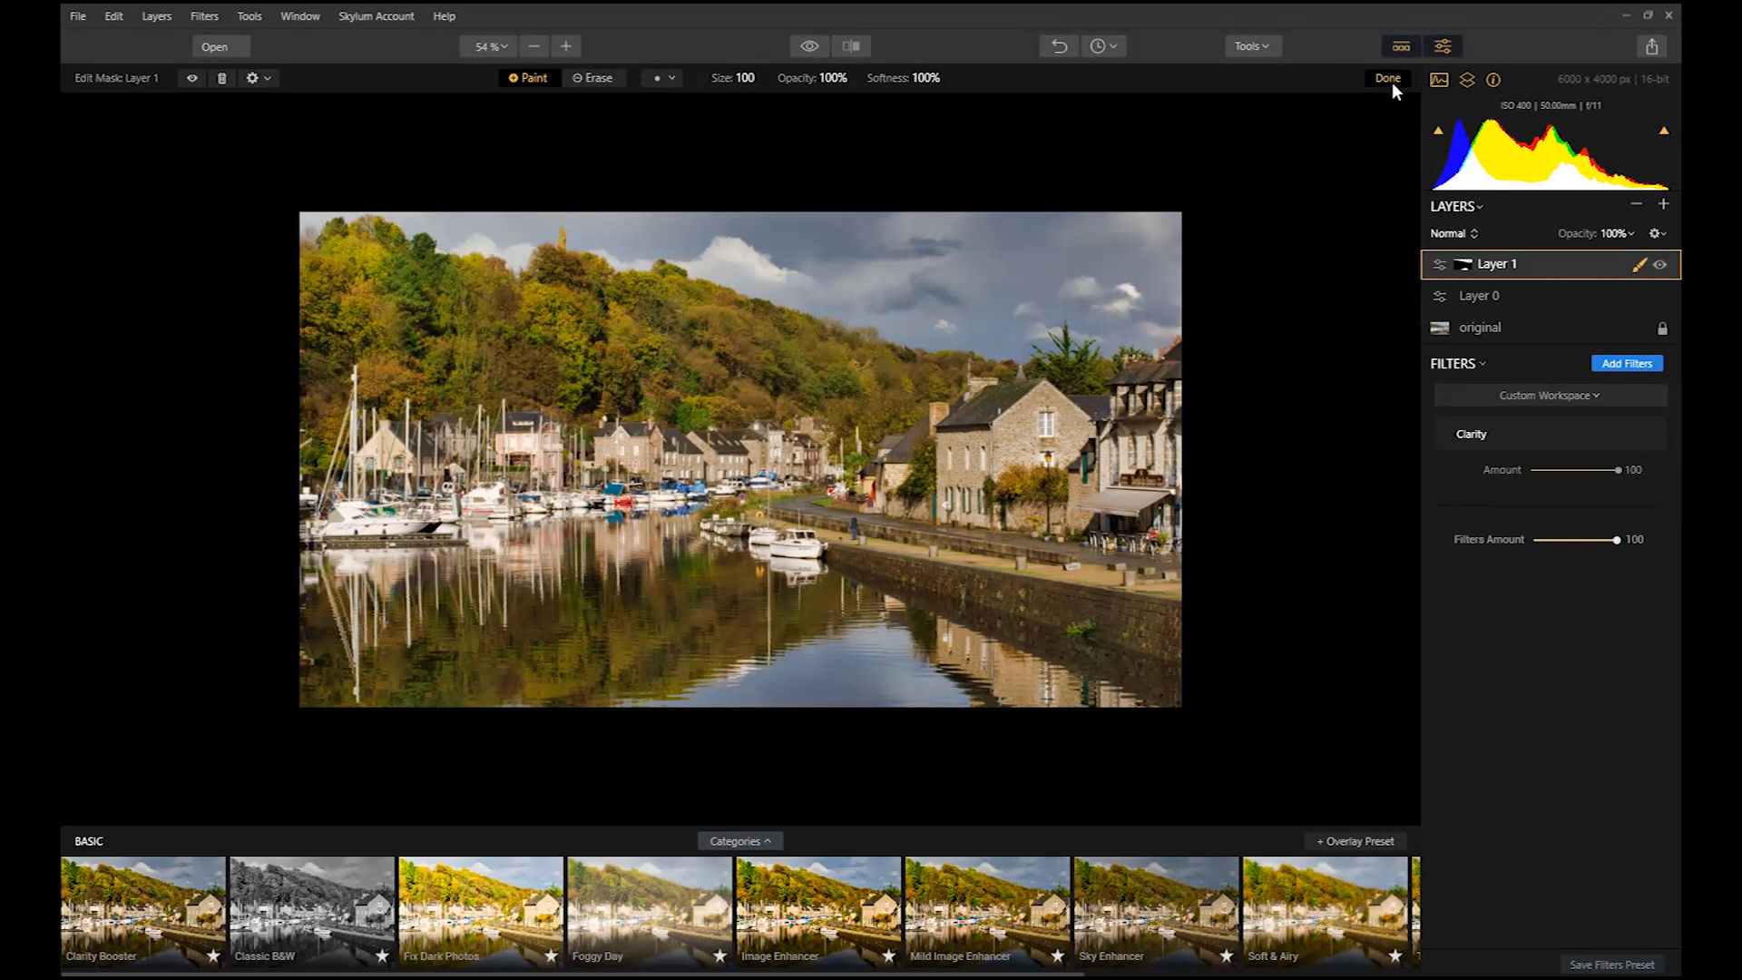
{"action": "left_click", "coordinate": [1391, 81]}
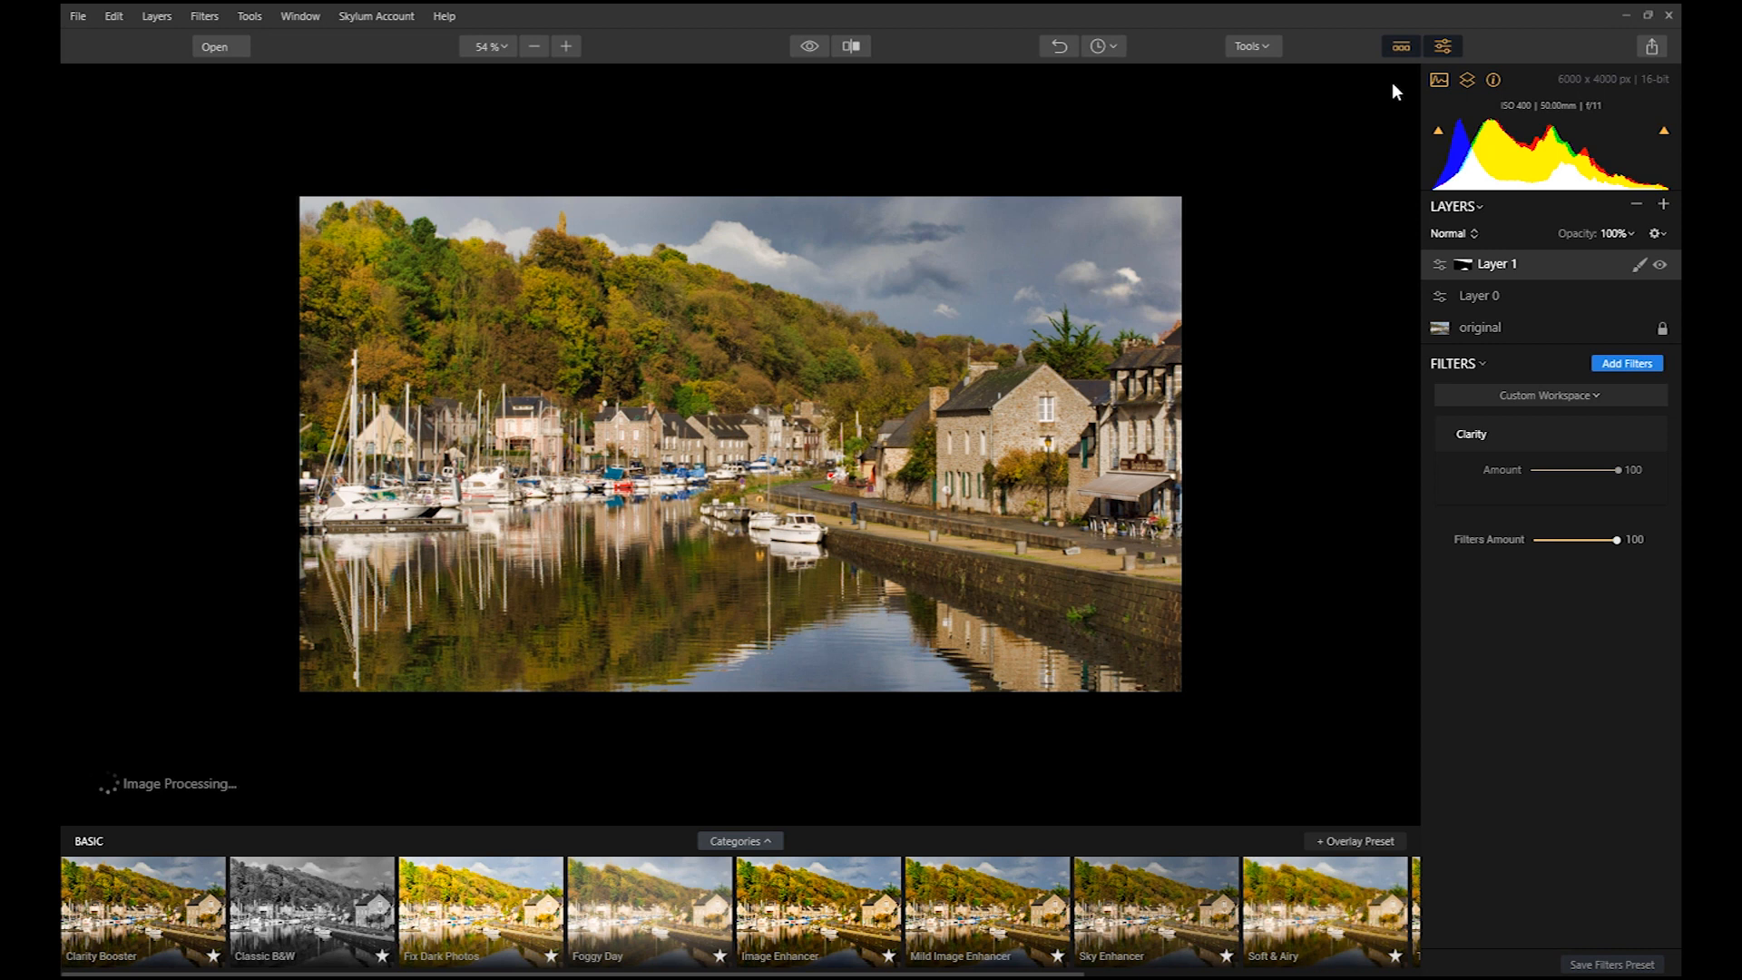
Add a second Clarity filter to the masked sky layer and set its Amount to 40.
{"action": "left_click", "coordinate": [1624, 365]}
{"action": "left_click", "coordinate": [1286, 344]}
{"action": "mouse_move", "coordinate": [1532, 570]}
{"action": "left_mouse_down"}
{"action": "mouse_move", "coordinate": [1624, 571]}
{"action": "mouse_move", "coordinate": [1517, 570]}
{"action": "mouse_move", "coordinate": [1665, 579]}
{"action": "mouse_move", "coordinate": [1566, 568]}
{"action": "left_mouse_up"}
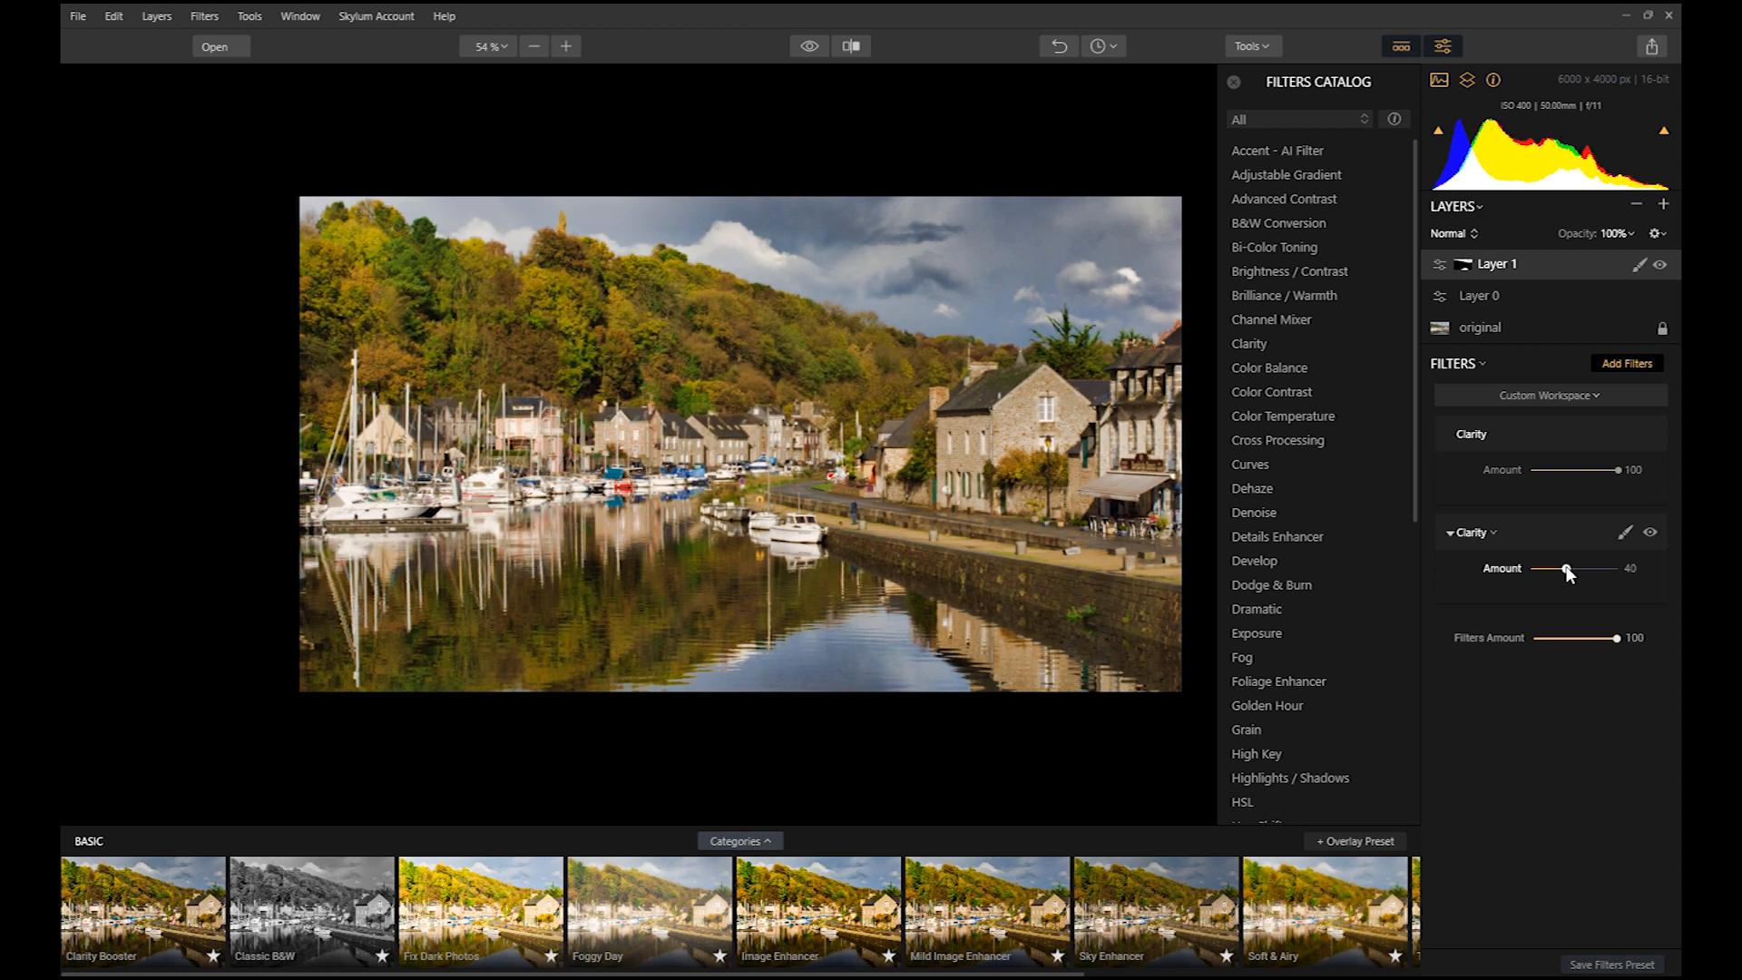
Review the filters on the original layer, Layer 0 and Layer 1, and compare the photo with Layer 1 hidden and shown.
{"action": "left_click", "coordinate": [1551, 329]}
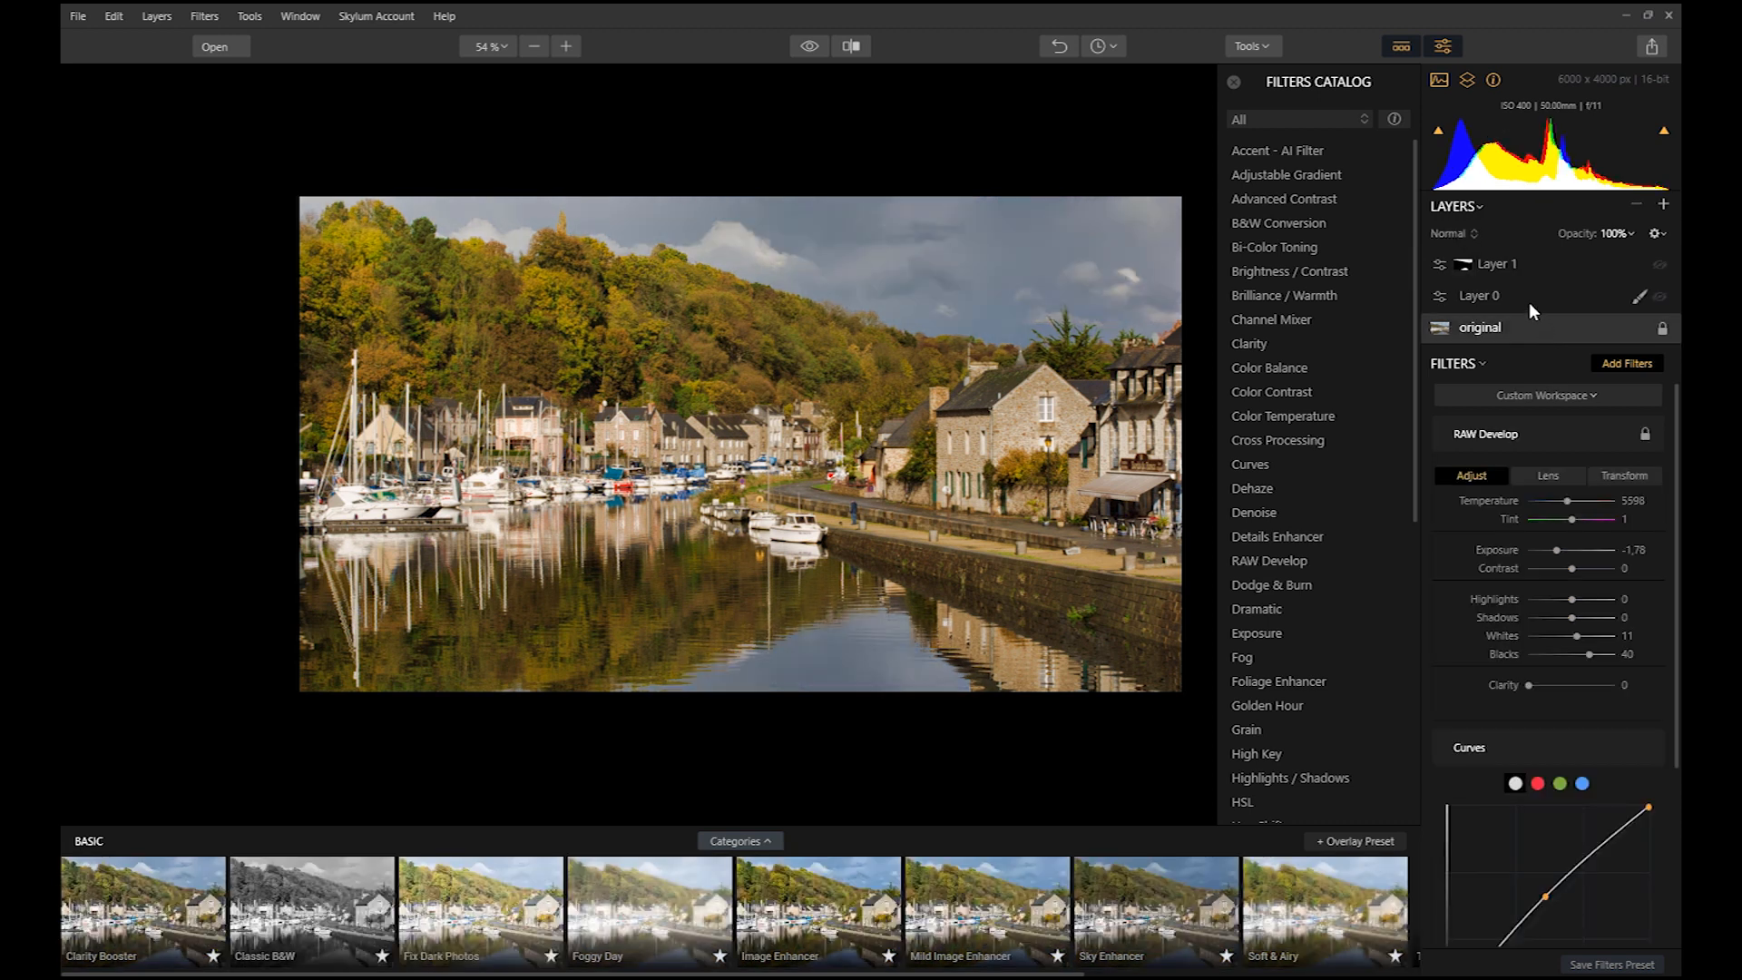
{"action": "left_click", "coordinate": [1528, 299]}
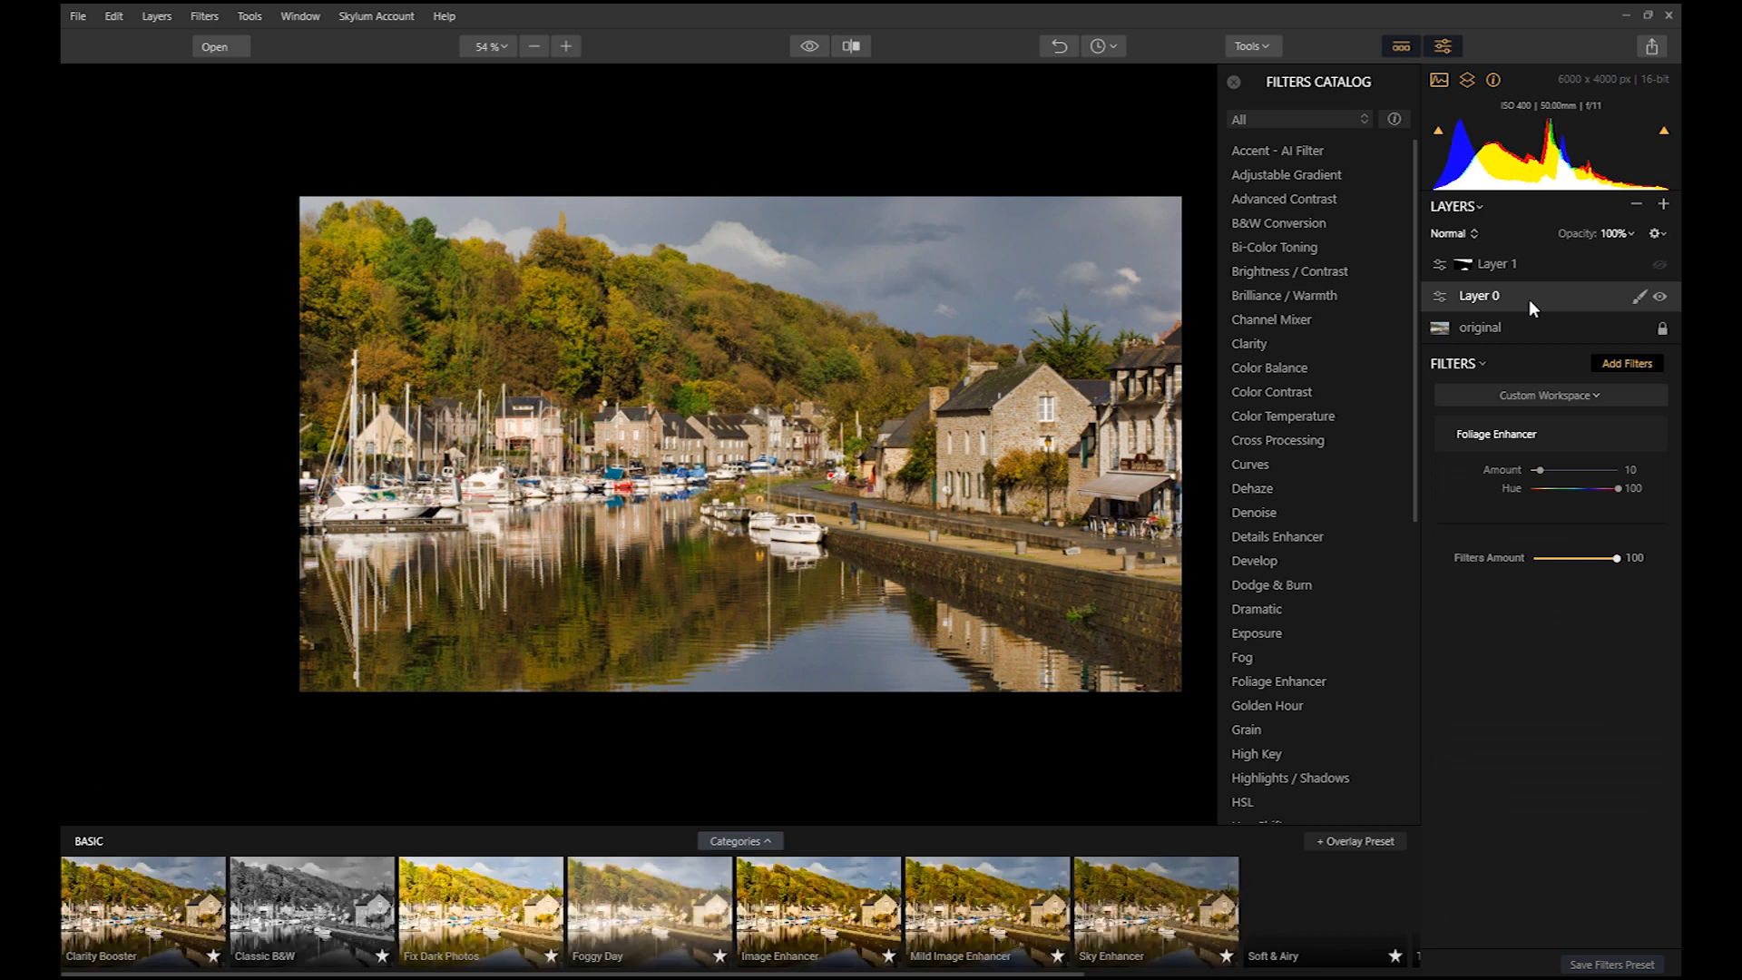
{"action": "left_click", "coordinate": [1549, 263]}
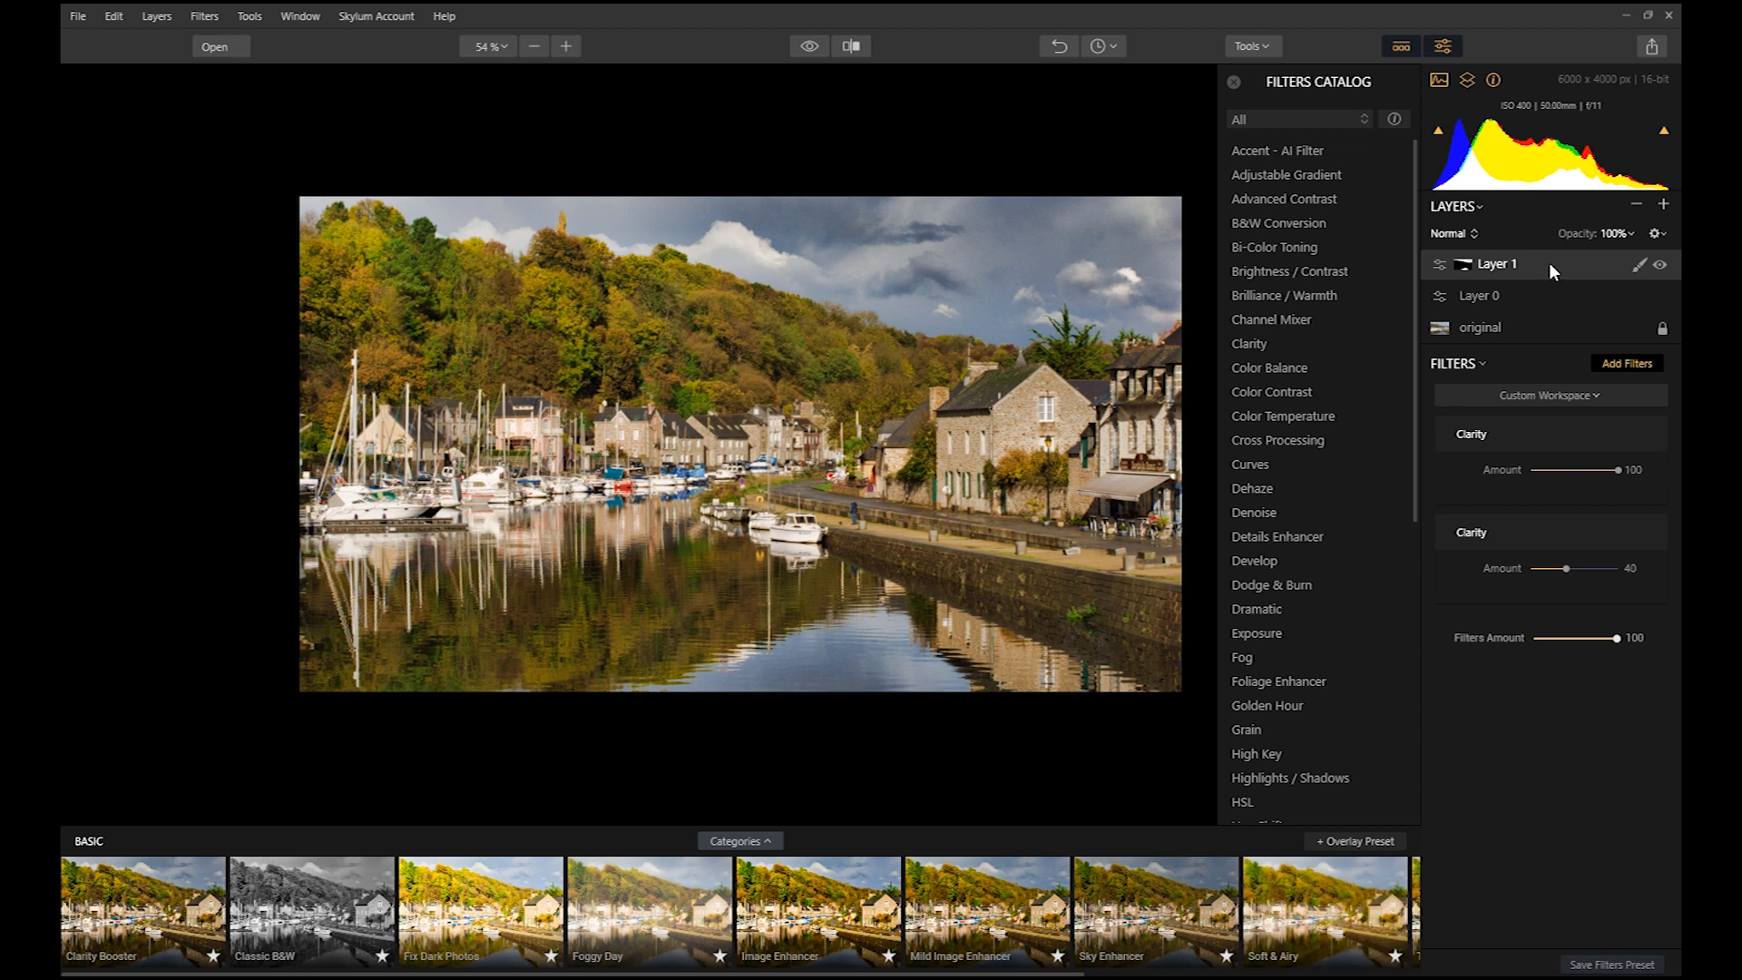
{"action": "left_click", "coordinate": [1661, 265]}
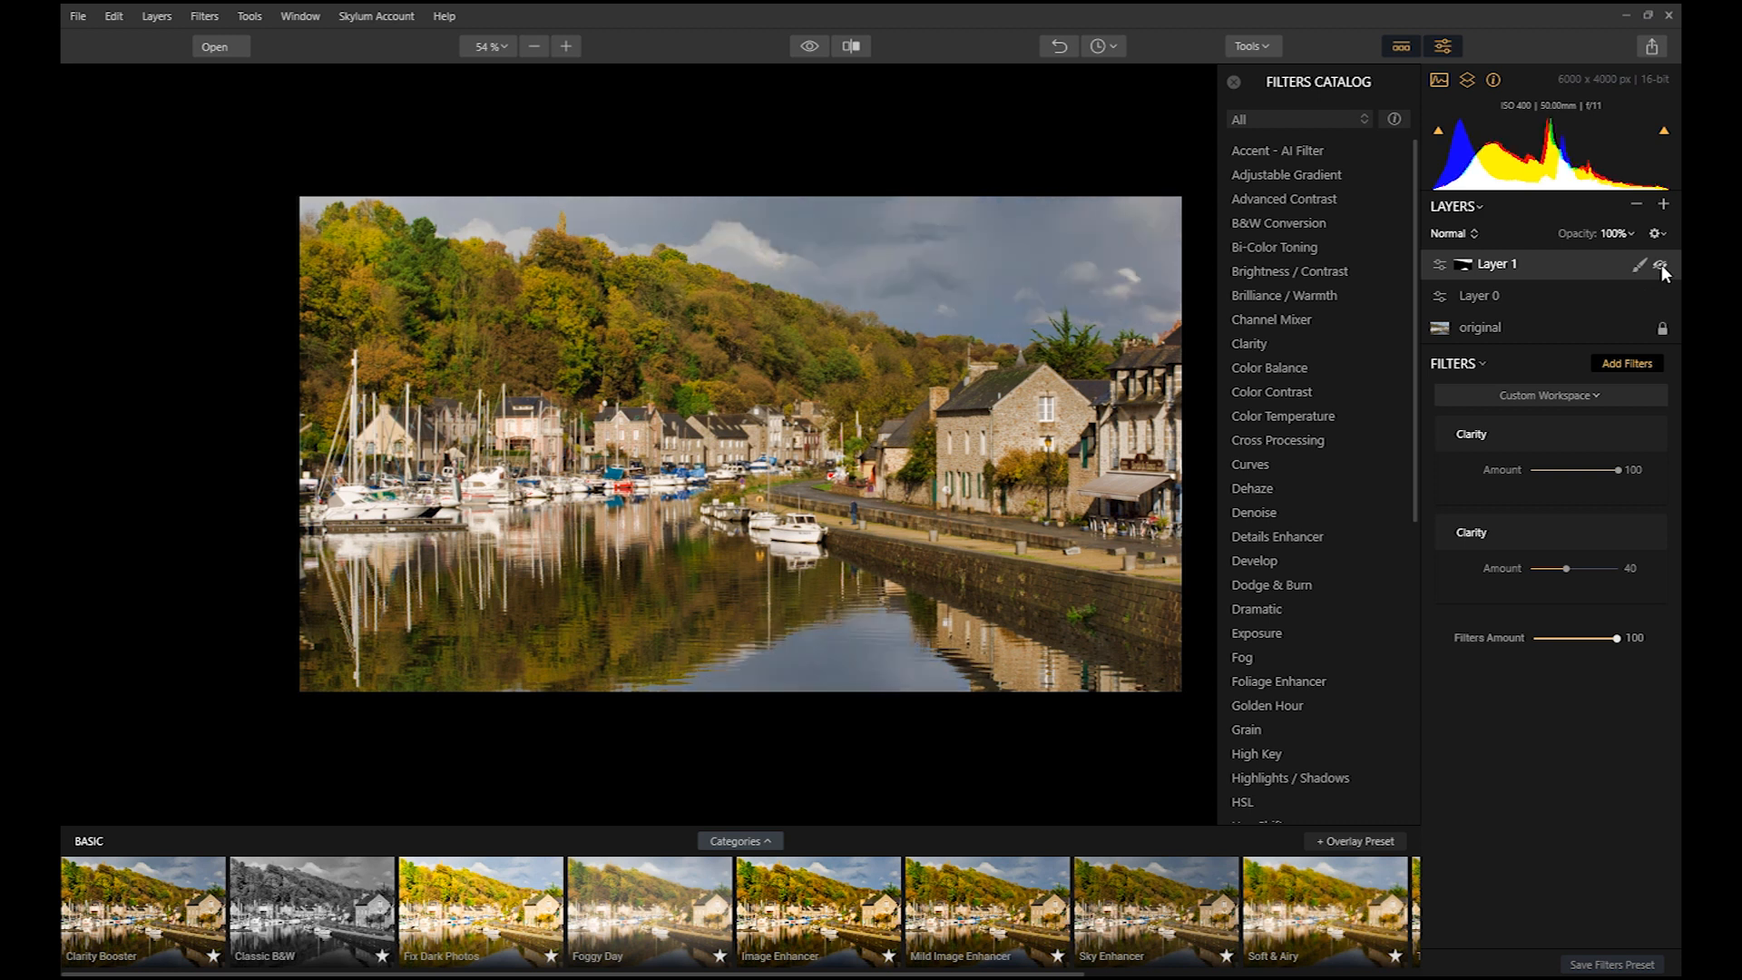
{"action": "left_click", "coordinate": [1661, 265]}
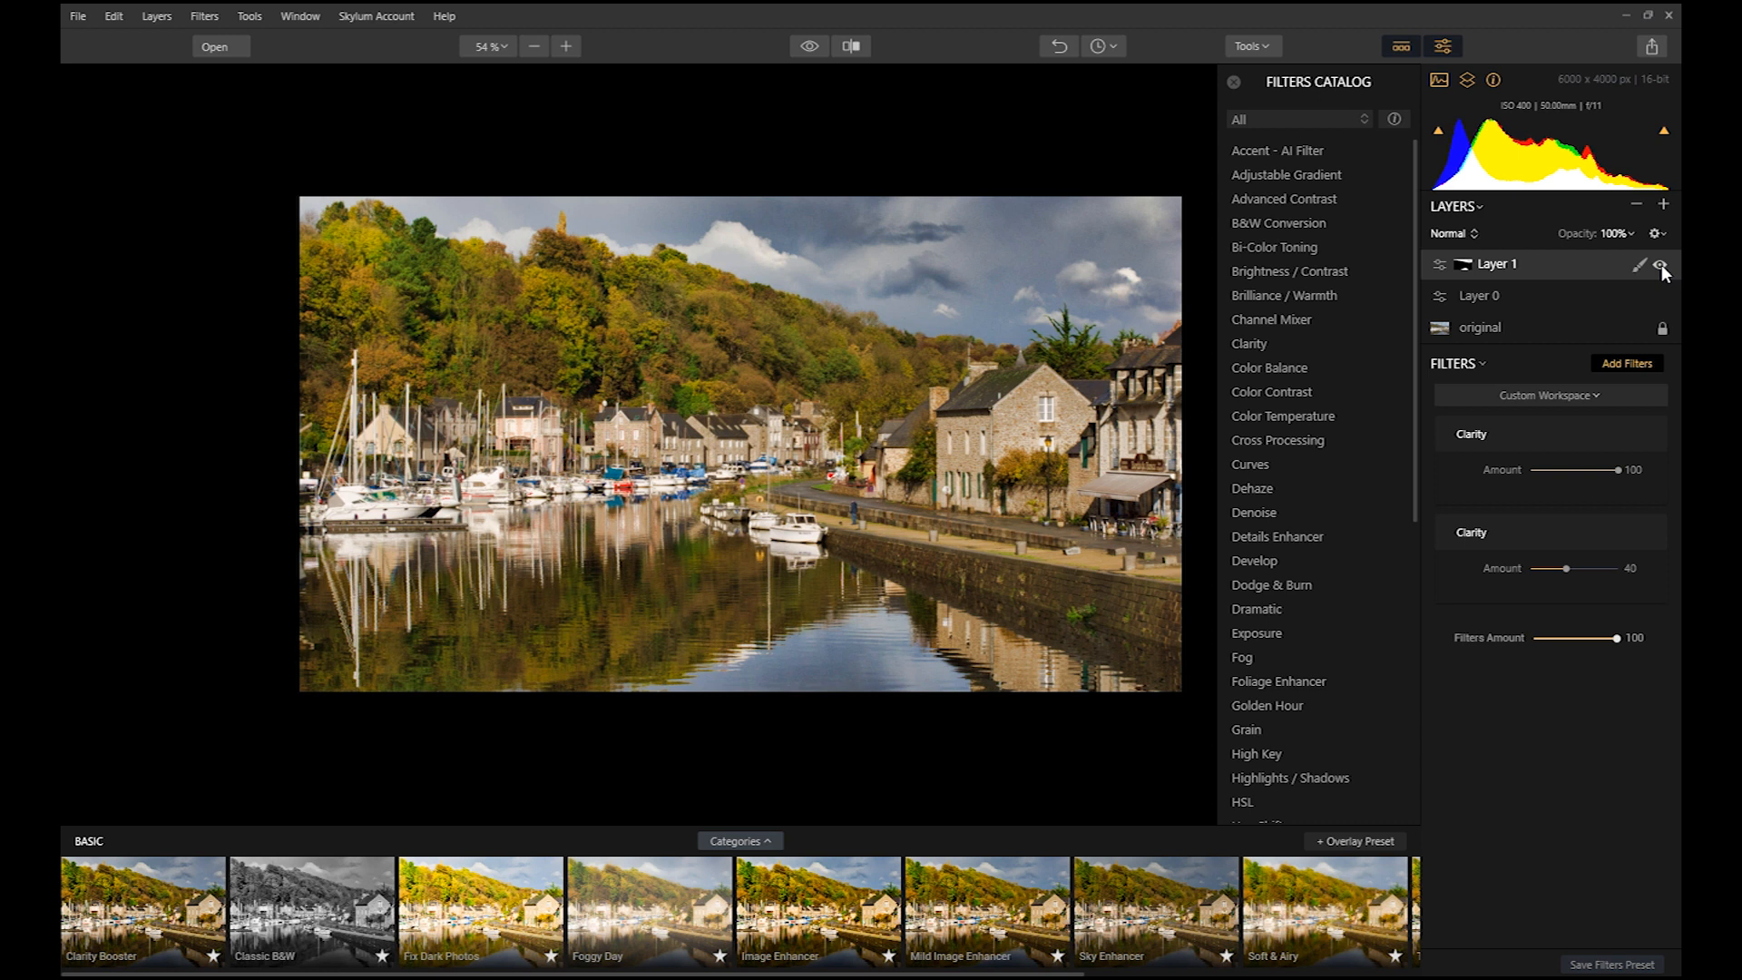
Add another adjustment layer above Layer 1 and apply the Curves filter to it.
{"action": "left_click", "coordinate": [1664, 203]}
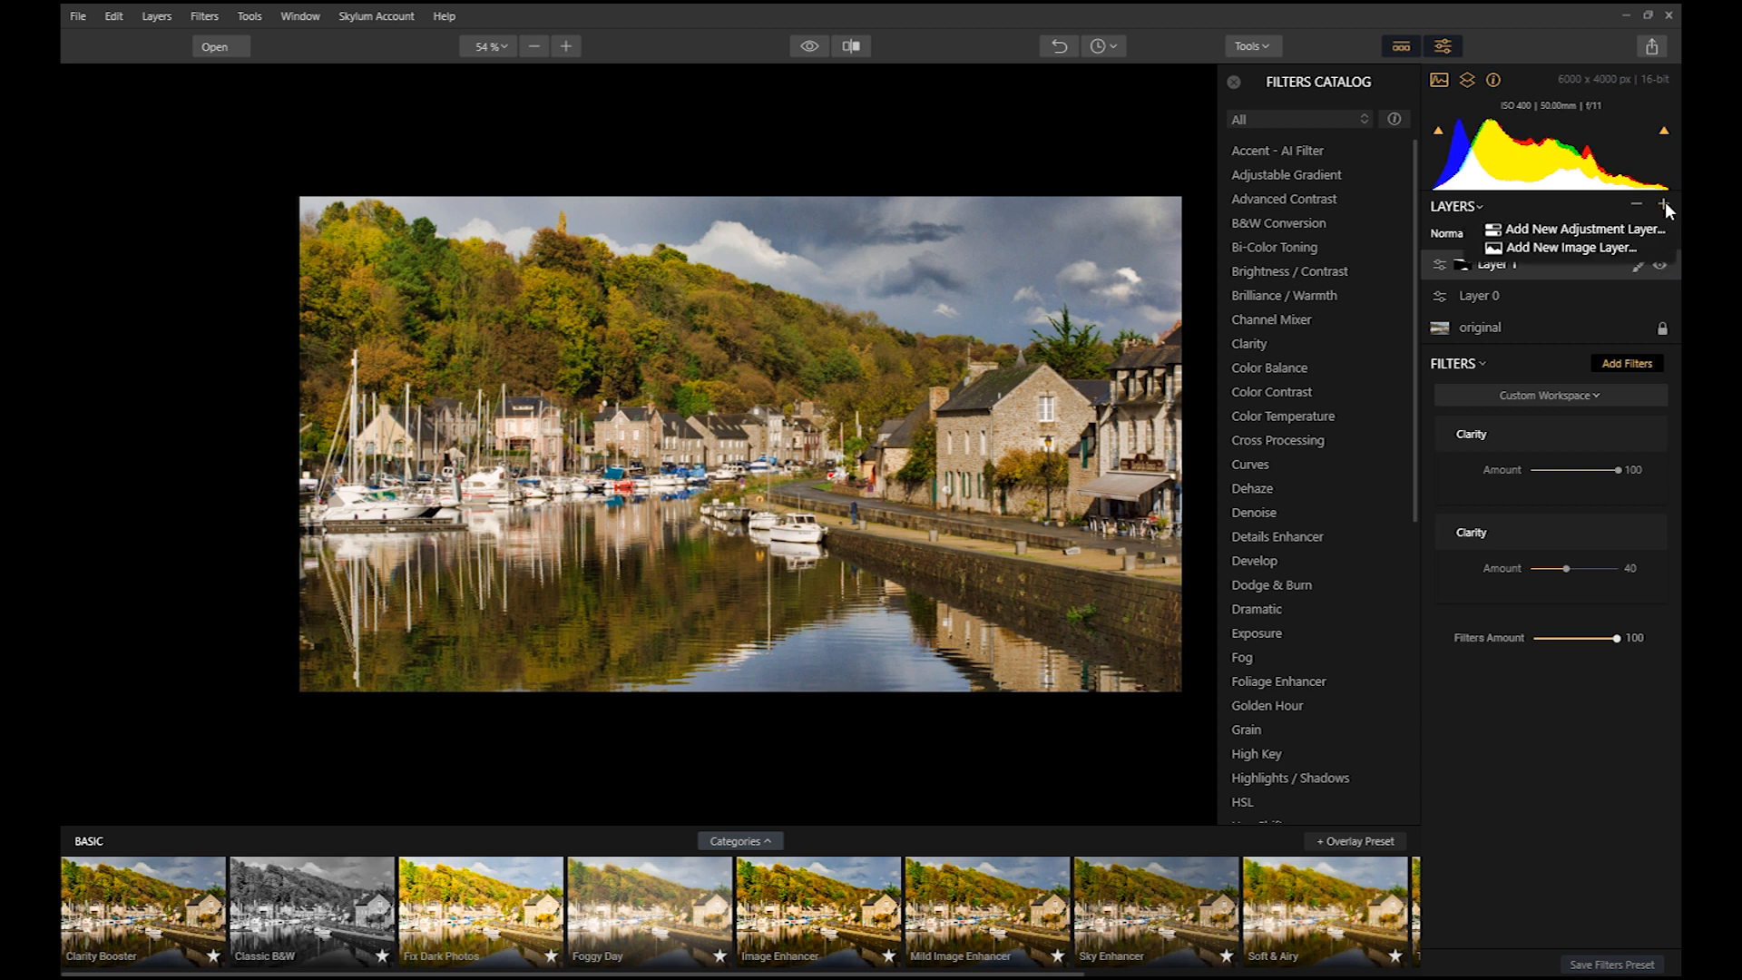
{"action": "left_click", "coordinate": [1627, 232]}
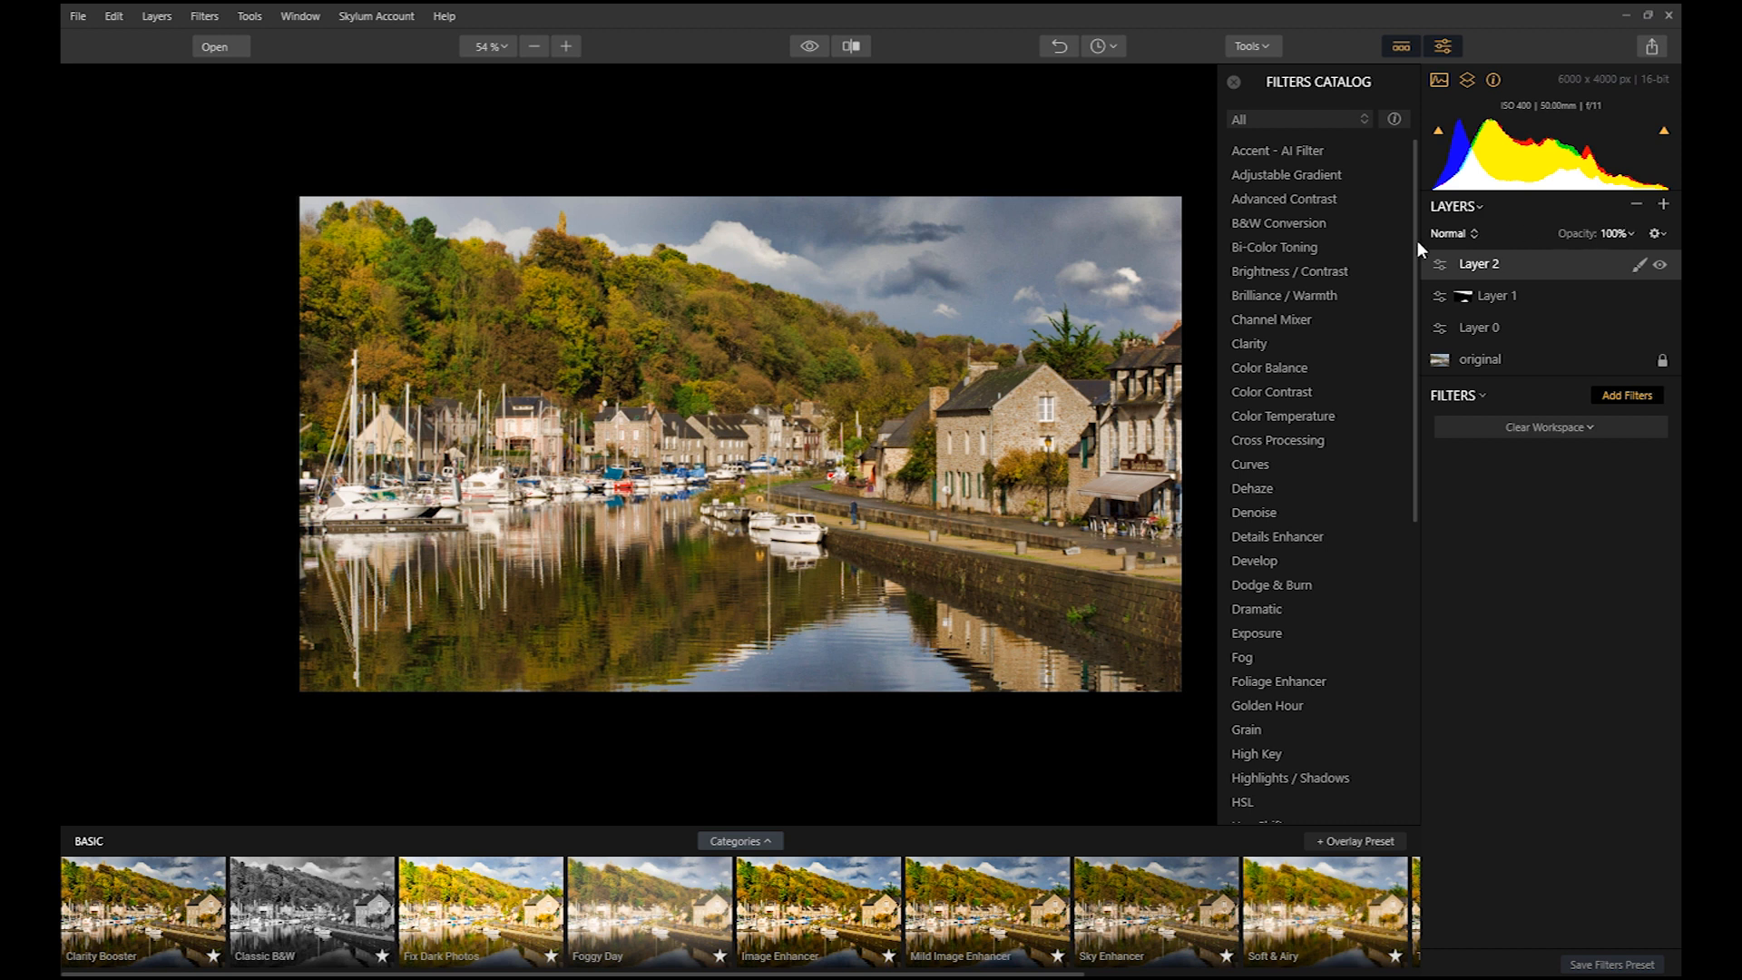
{"action": "left_click", "coordinate": [1270, 463]}
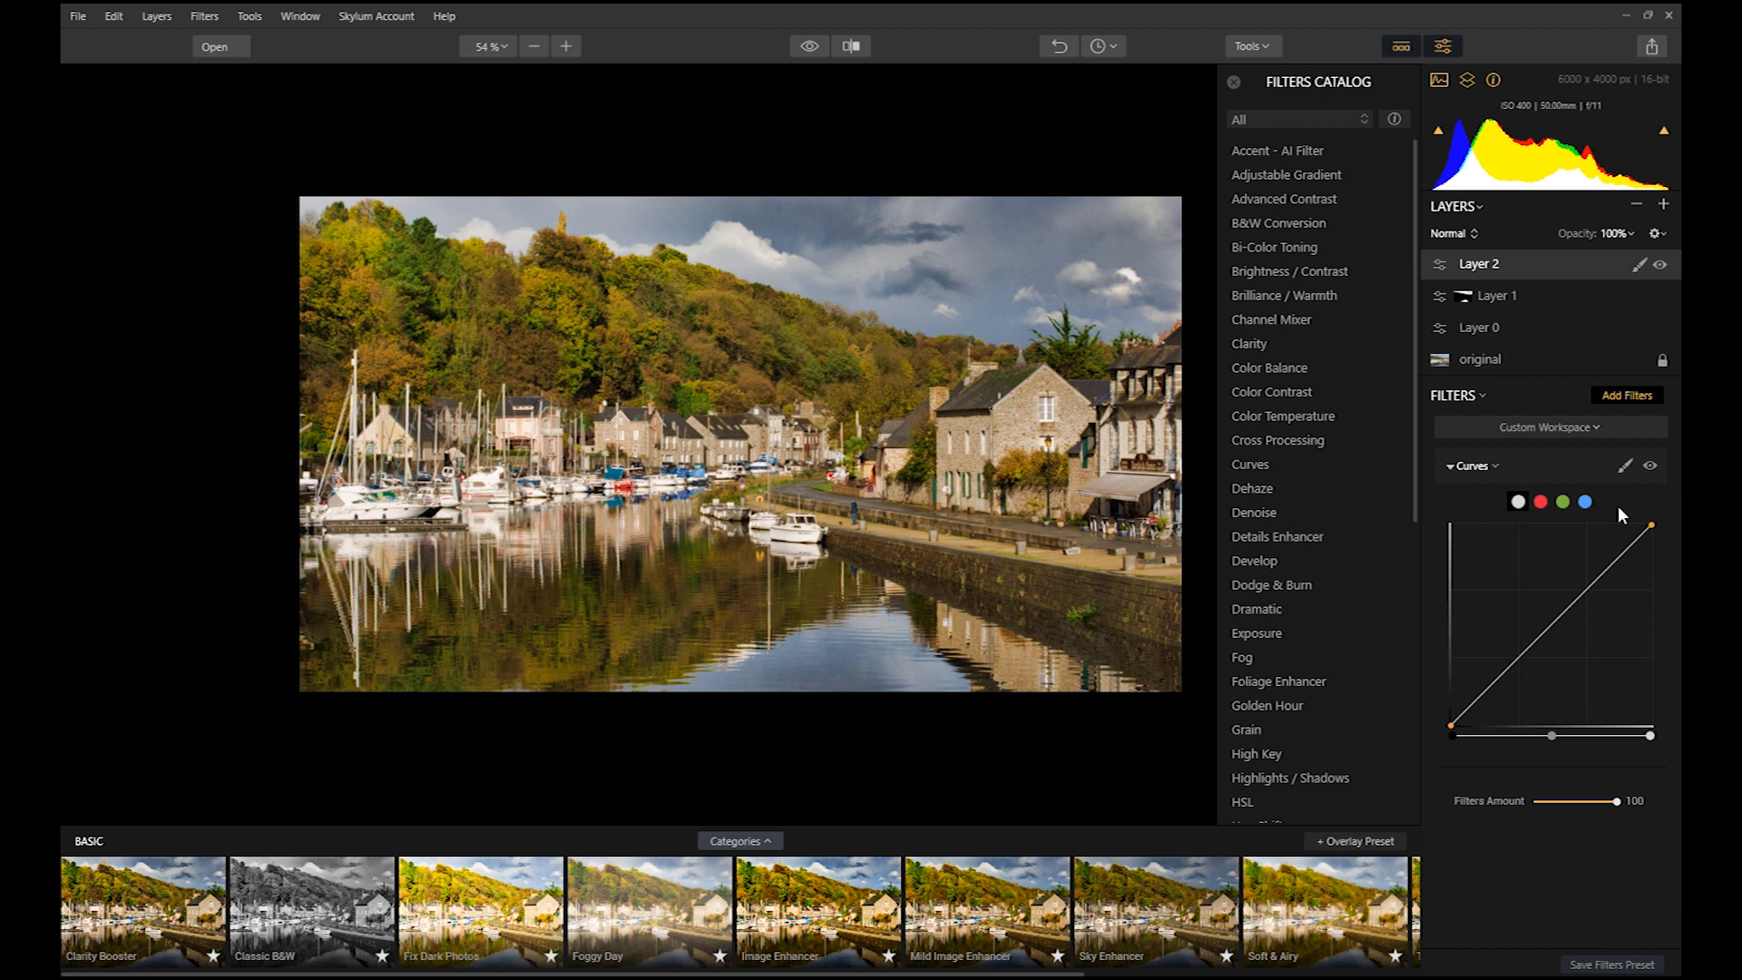
Pull the blue and green channel curves below the diagonal at the midtones to warm the photo.
{"action": "left_click", "coordinate": [1585, 503]}
{"action": "mouse_move", "coordinate": [1555, 618]}
{"action": "left_mouse_down"}
{"action": "mouse_move", "coordinate": [1510, 578]}
{"action": "mouse_move", "coordinate": [1593, 646]}
{"action": "mouse_move", "coordinate": [1587, 630]}
{"action": "left_mouse_up"}
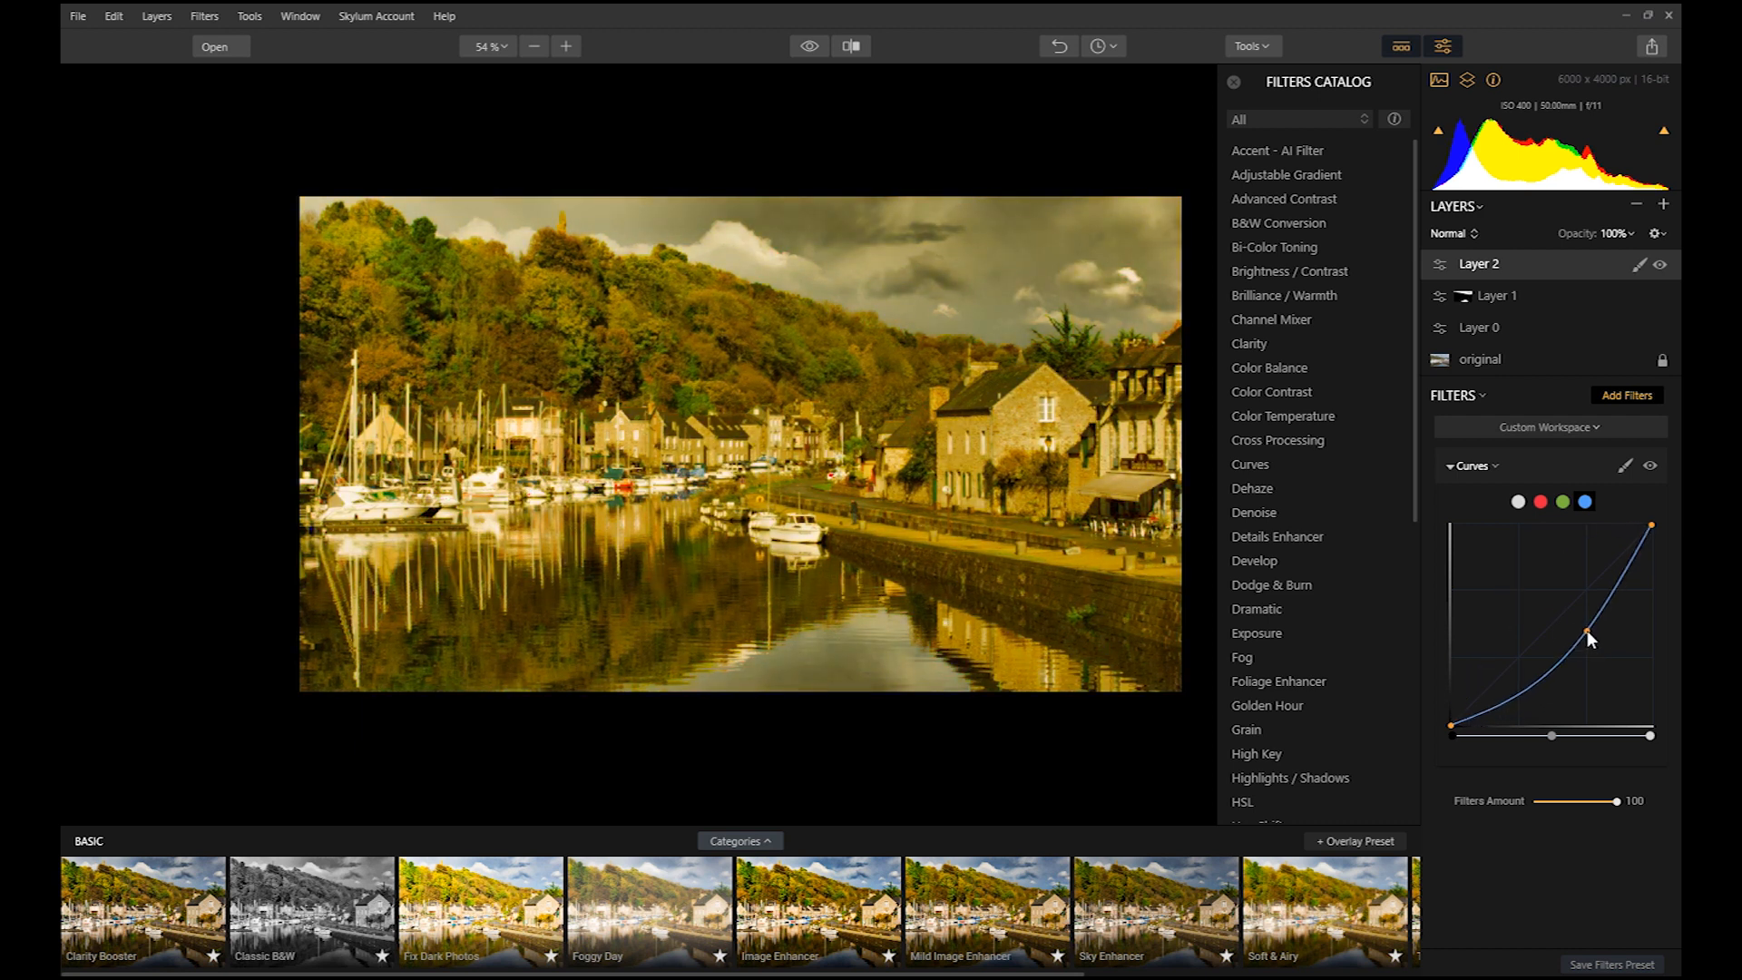
{"action": "left_click", "coordinate": [1562, 503]}
{"action": "mouse_move", "coordinate": [1552, 617]}
{"action": "left_mouse_down"}
{"action": "mouse_move", "coordinate": [1522, 590]}
{"action": "mouse_move", "coordinate": [1606, 655]}
{"action": "mouse_move", "coordinate": [1575, 619]}
{"action": "left_mouse_up"}
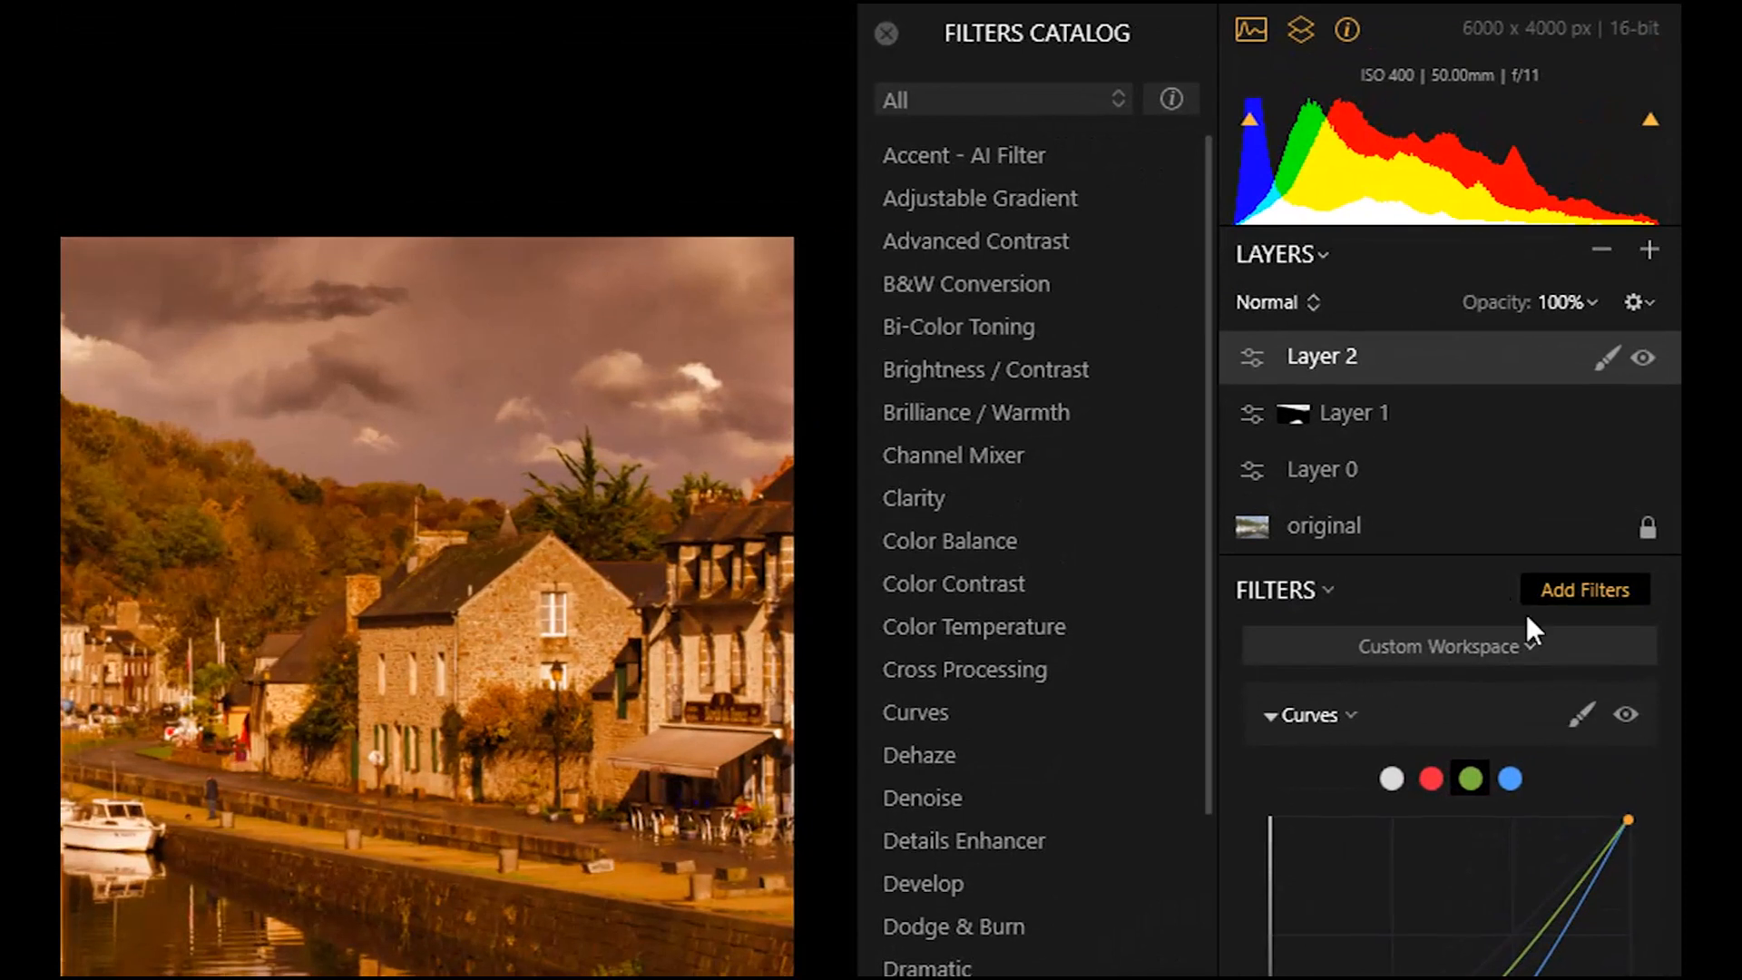
Set the Curves layer's blend mode to Overlay and its opacity to 39%.
{"action": "left_click", "coordinate": [1316, 303]}
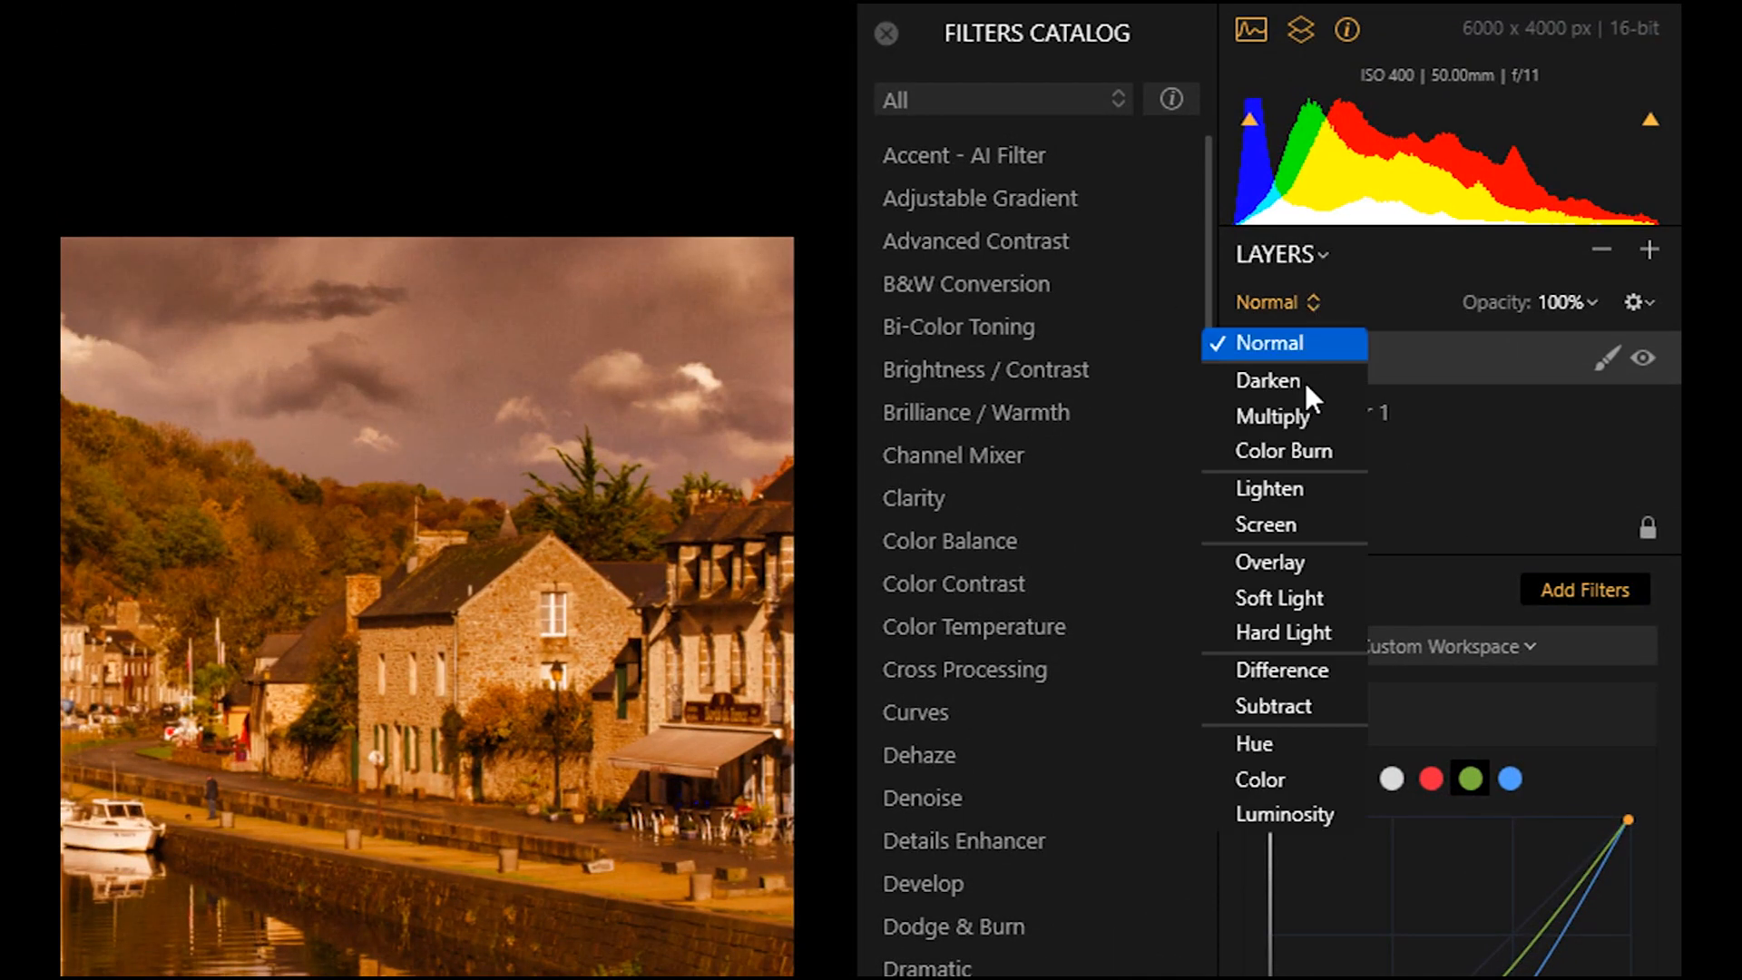
{"action": "left_click", "coordinate": [1293, 559]}
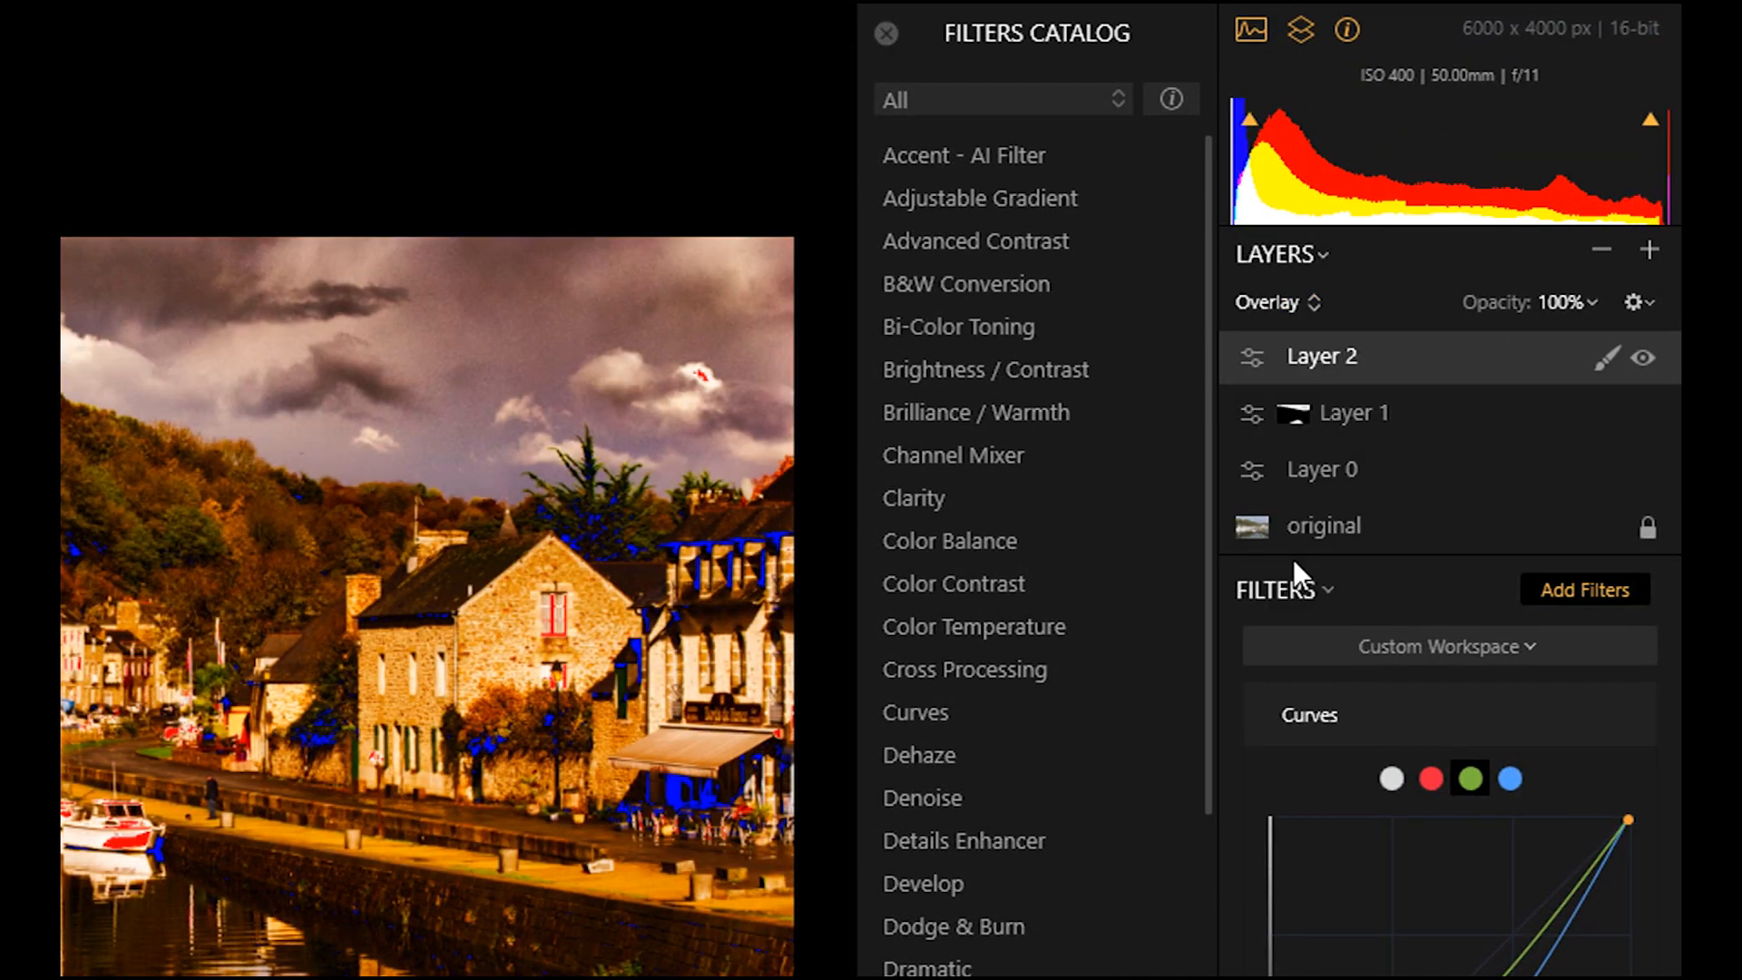
{"action": "left_click", "coordinate": [1592, 298]}
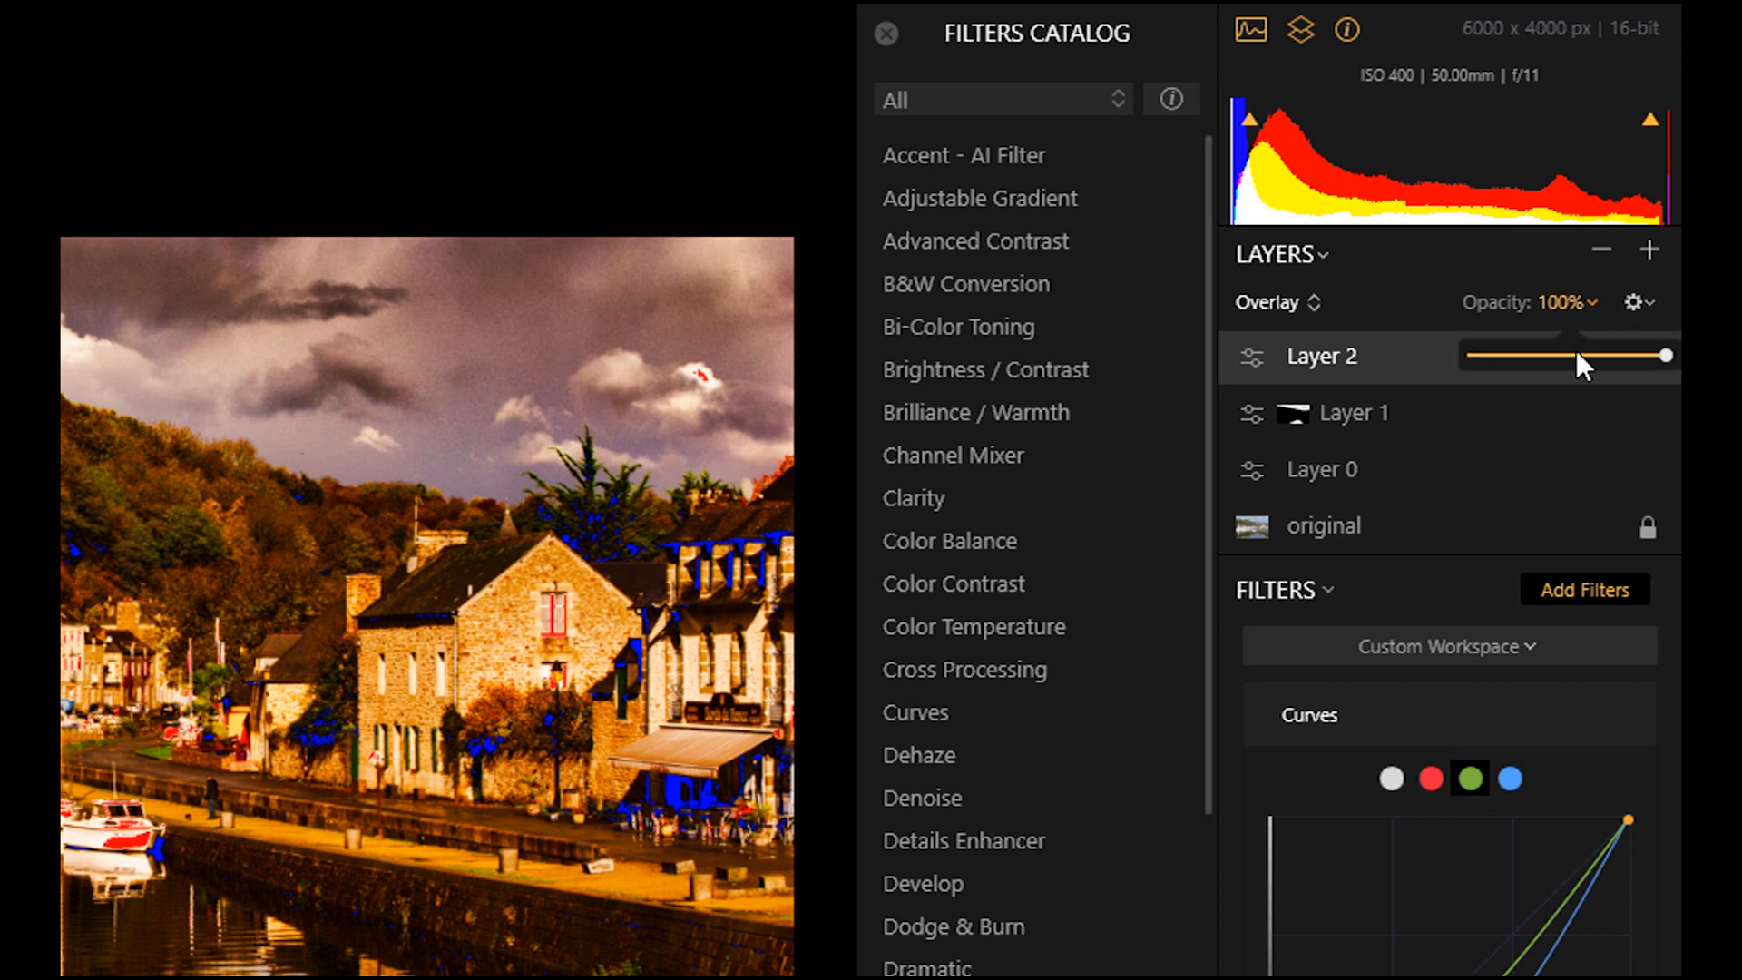
{"action": "left_click_drag", "start_coordinate": [1564, 356], "coordinate": [1544, 356]}
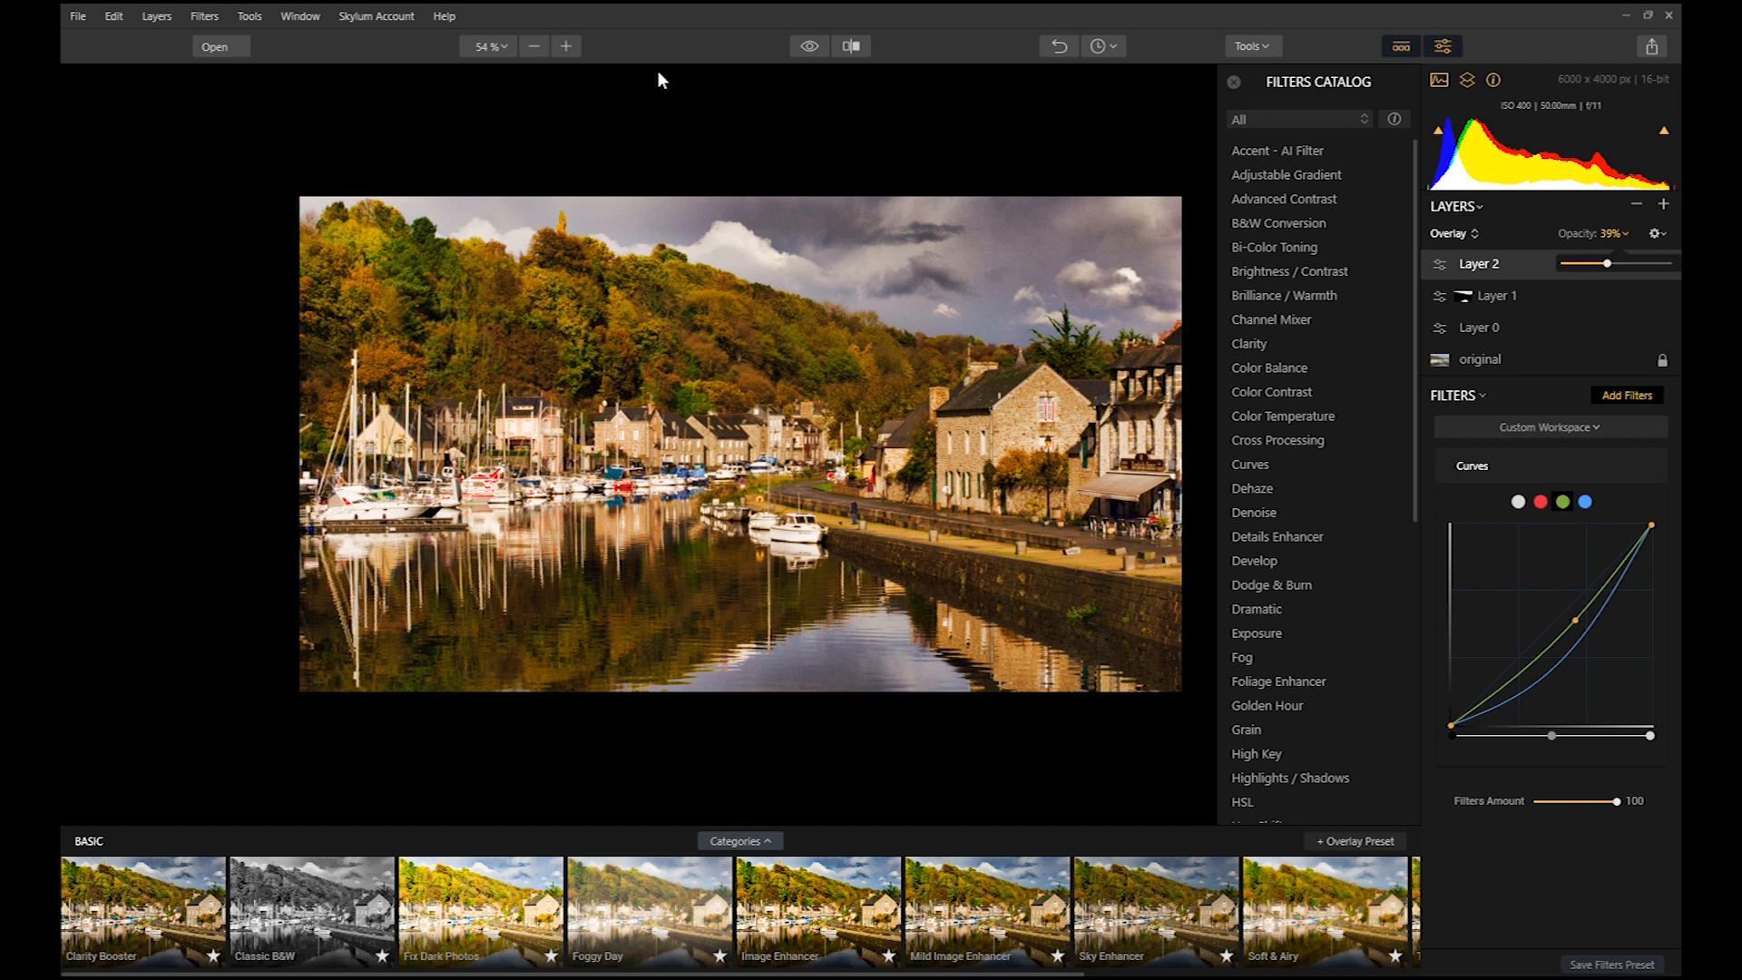
Compare the edit with the original photo, and with the Curves layer hidden and shown.
{"action": "left_click", "coordinate": [811, 44]}
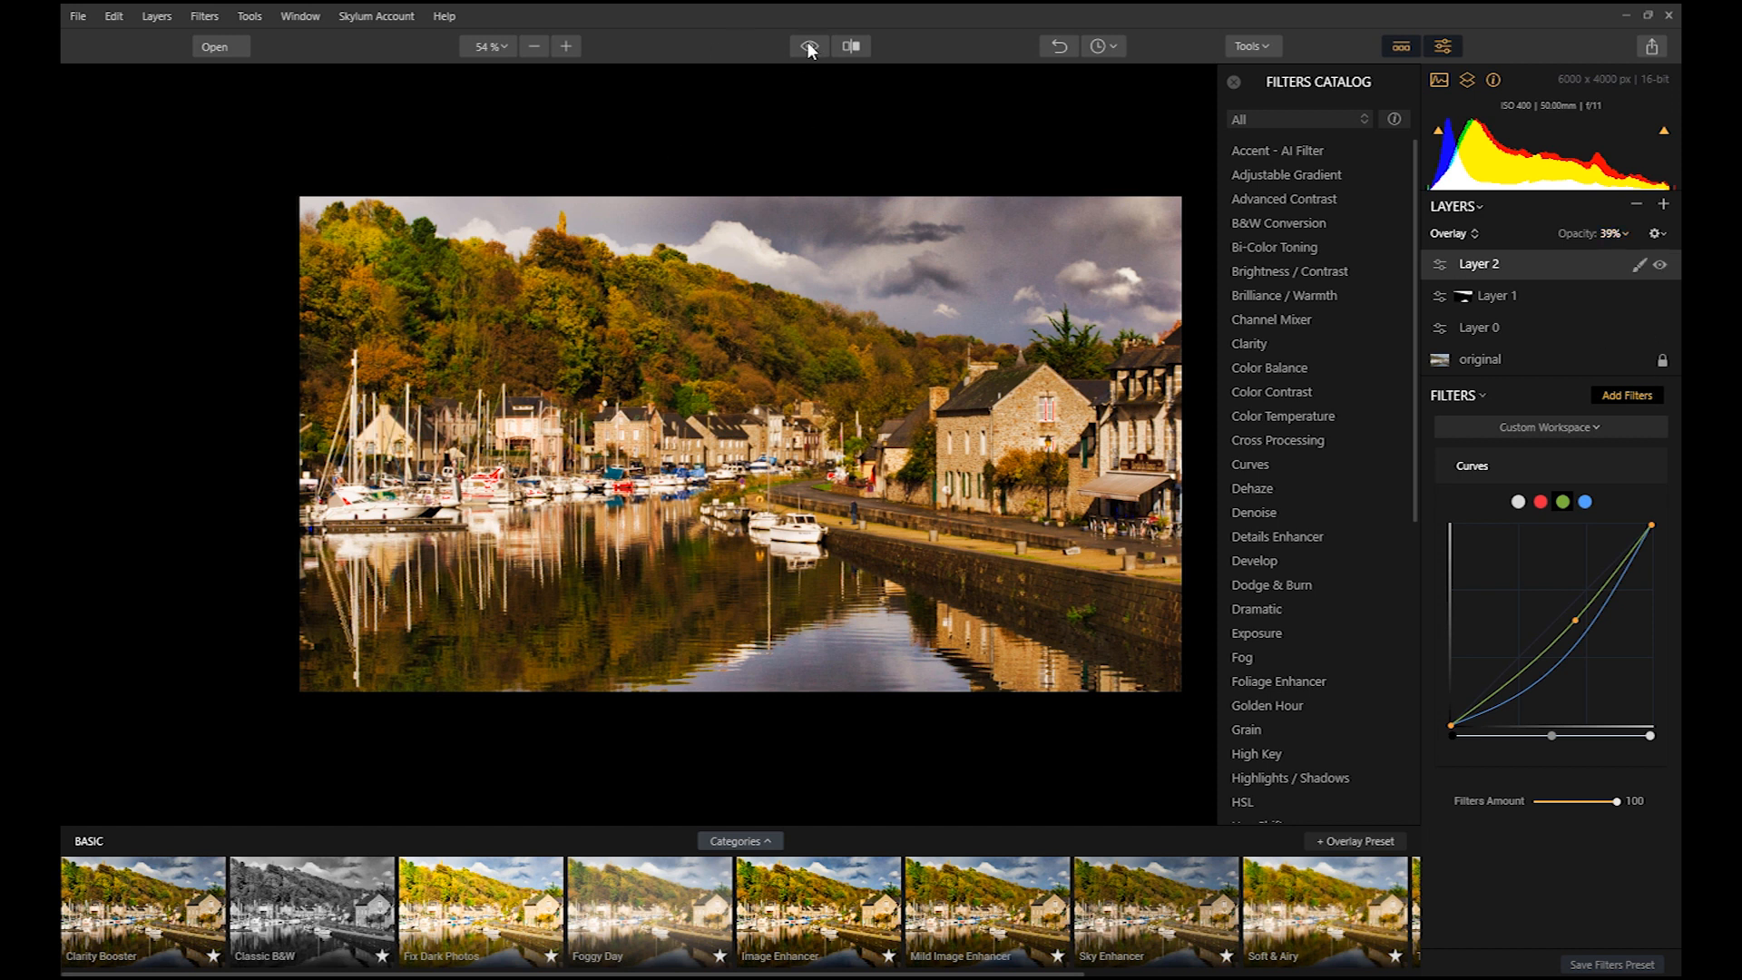
{"action": "left_click", "coordinate": [810, 46]}
{"action": "left_click", "coordinate": [810, 47]}
{"action": "left_click", "coordinate": [1660, 266]}
{"action": "left_click", "coordinate": [1661, 266]}
Add a new adjustment layer with Sharpening at Amount 37 and a Vignette with a negative Amount.
{"action": "left_click", "coordinate": [1664, 205]}
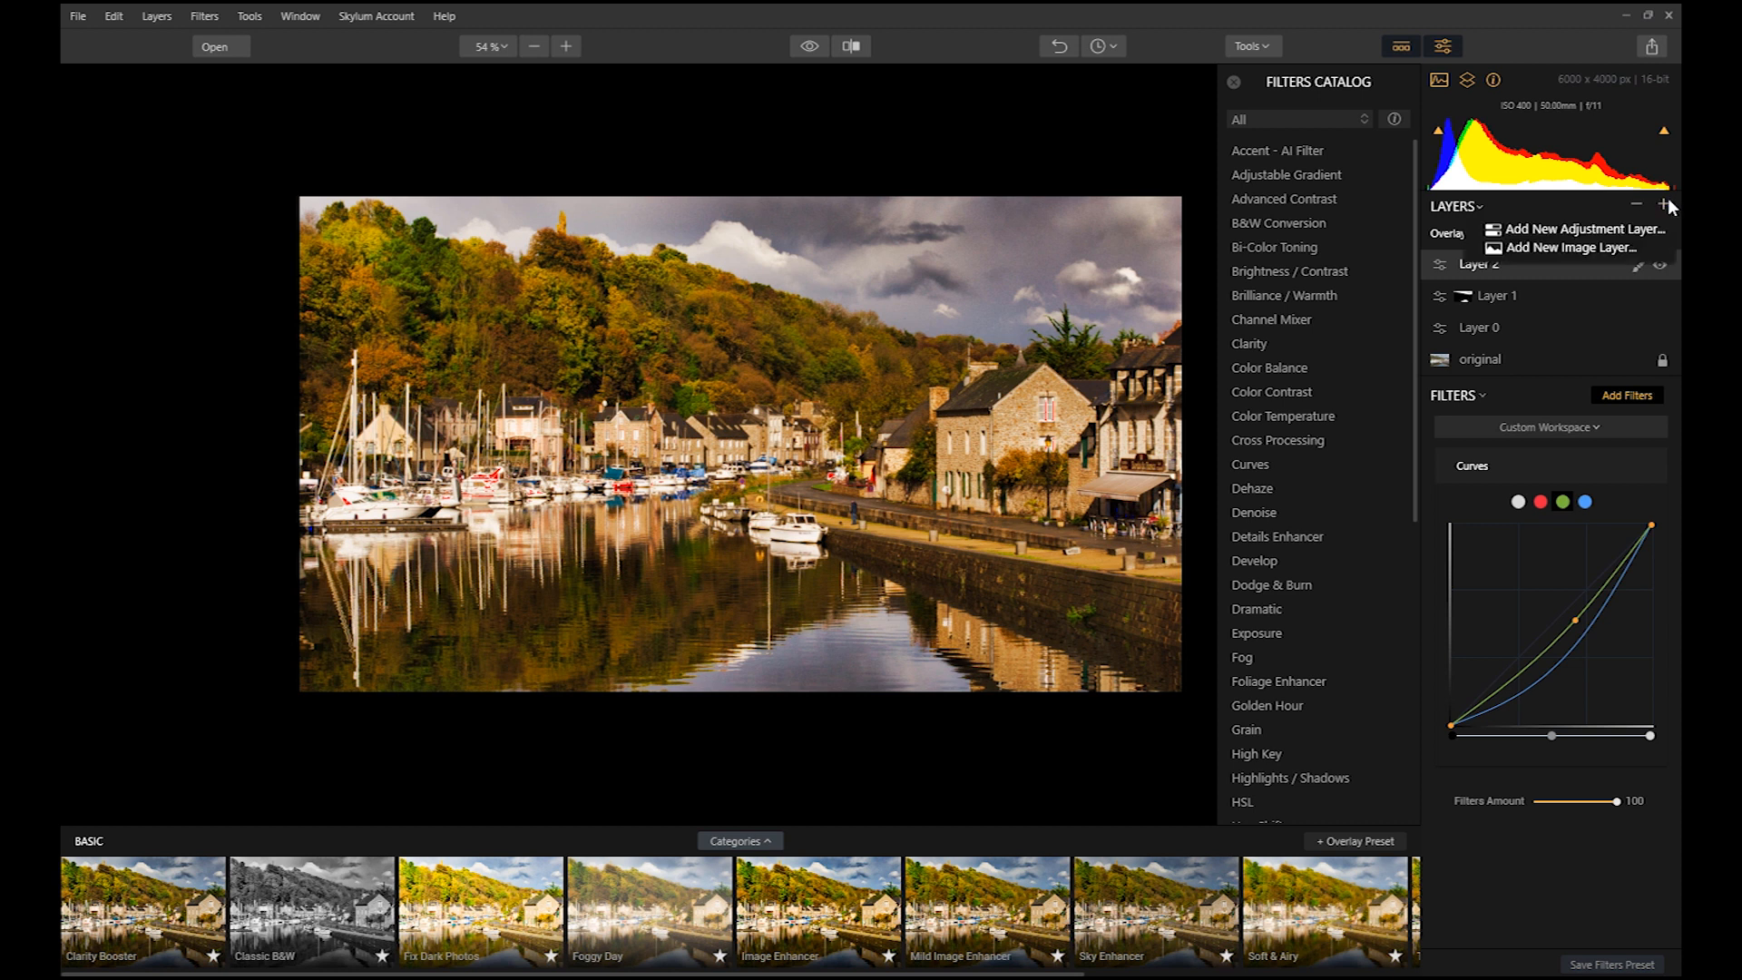
{"action": "left_click", "coordinate": [1624, 226]}
{"action": "scroll", "coordinate": [1282, 603], "scroll_direction": "down", "scroll_amount": 6}
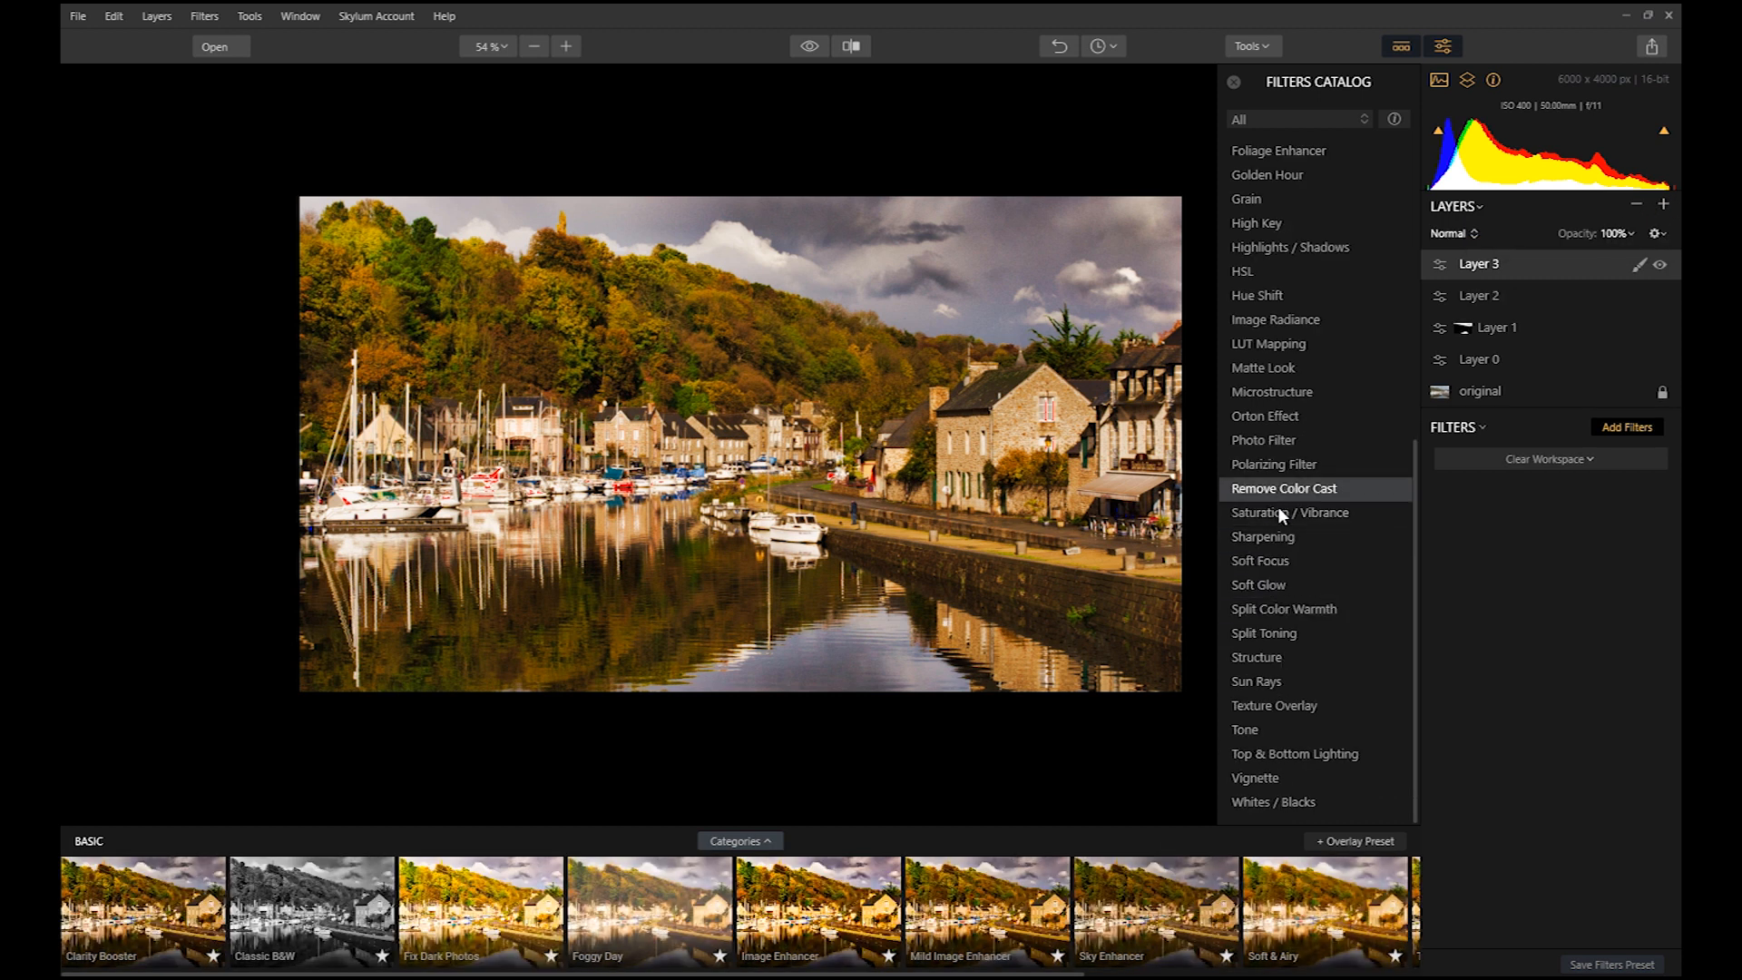
{"action": "left_click", "coordinate": [1286, 540]}
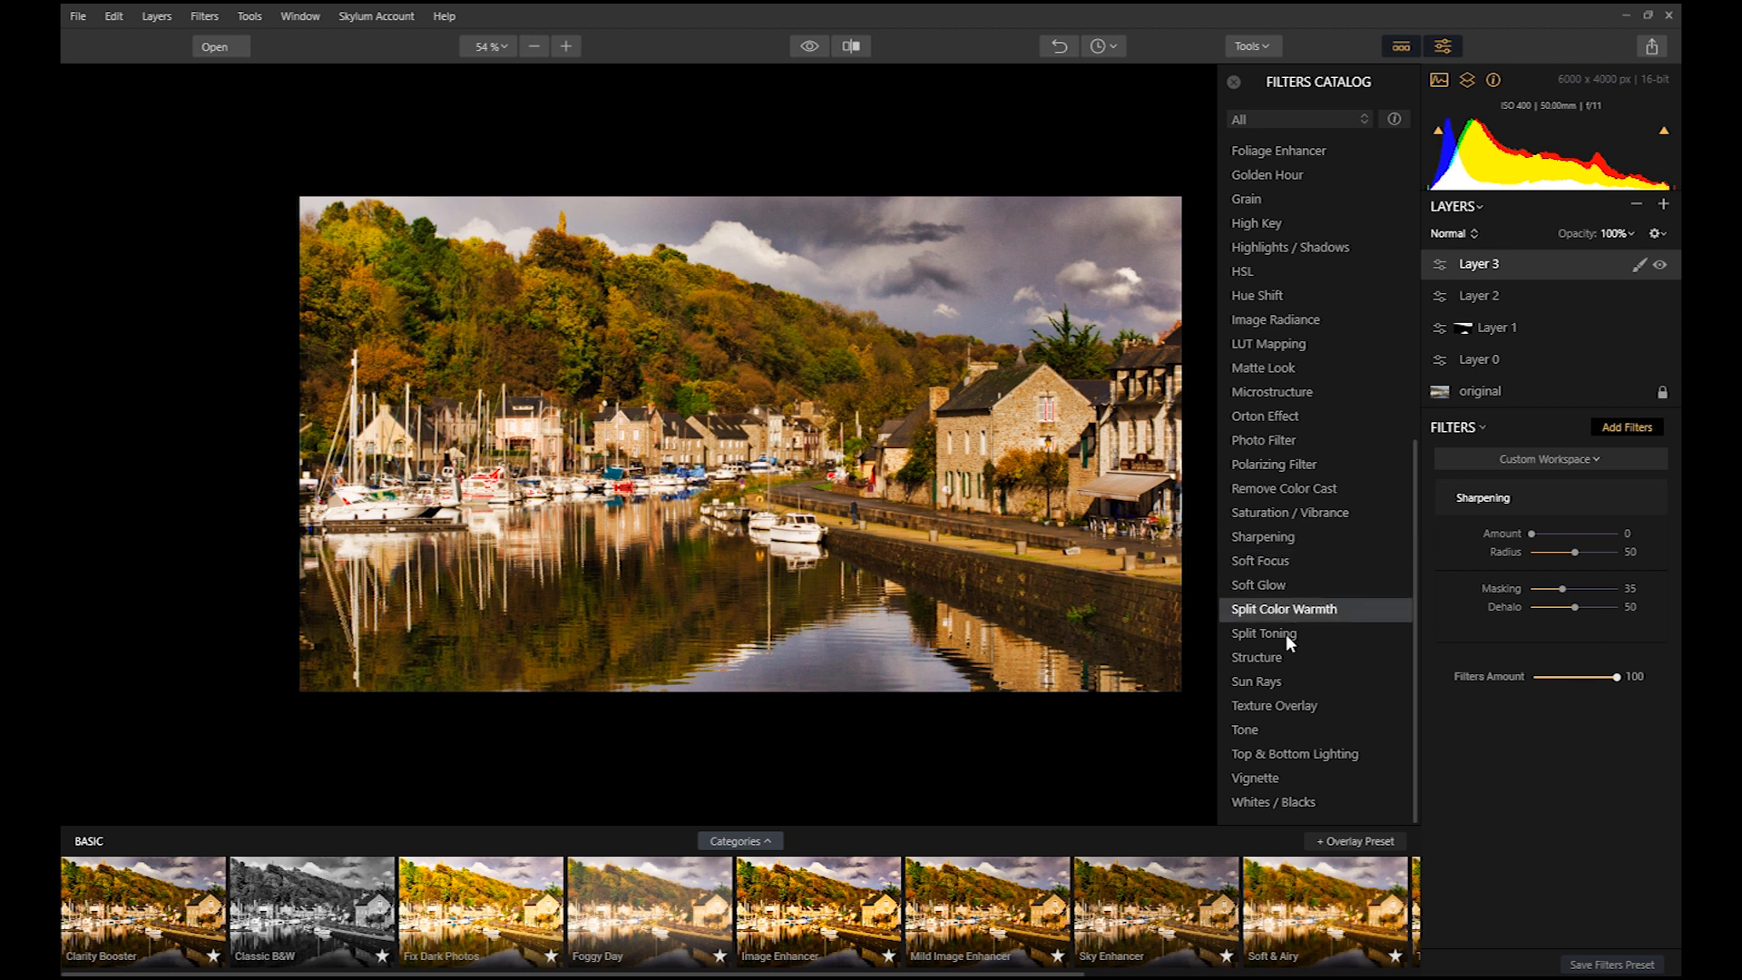
{"action": "left_click", "coordinate": [1261, 777]}
{"action": "left_click_drag", "start_coordinate": [1532, 533], "coordinate": [1564, 535]}
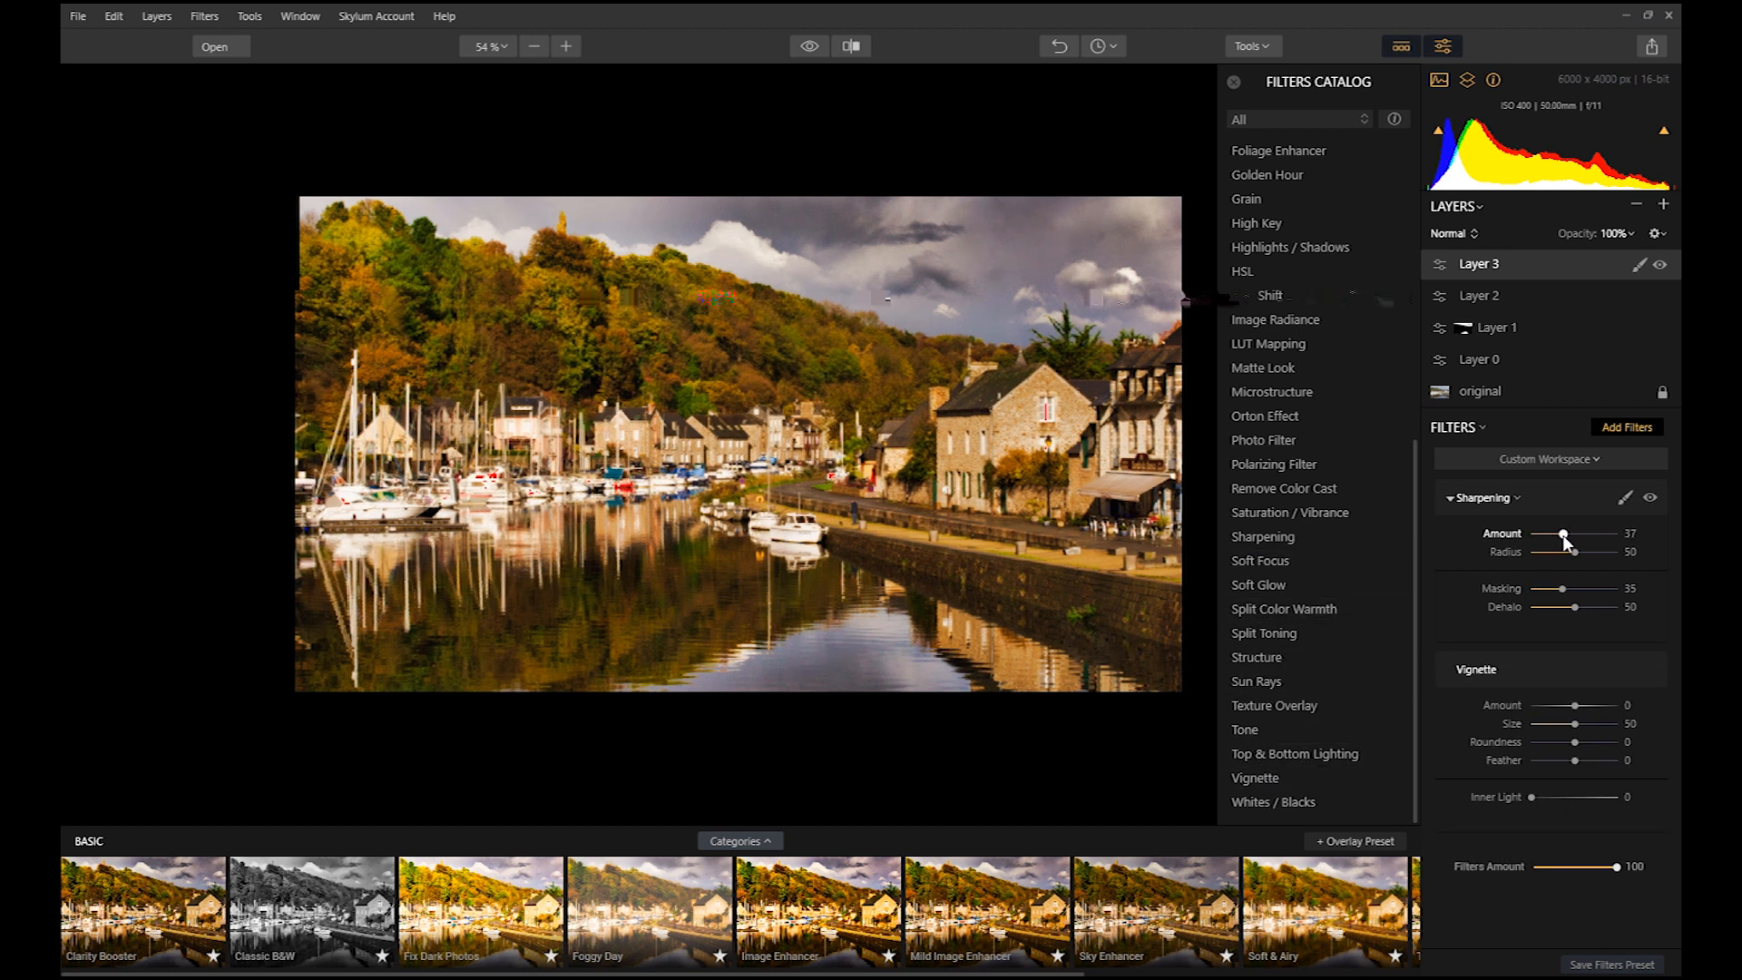
{"action": "left_click_drag", "start_coordinate": [1574, 709], "coordinate": [1547, 708]}
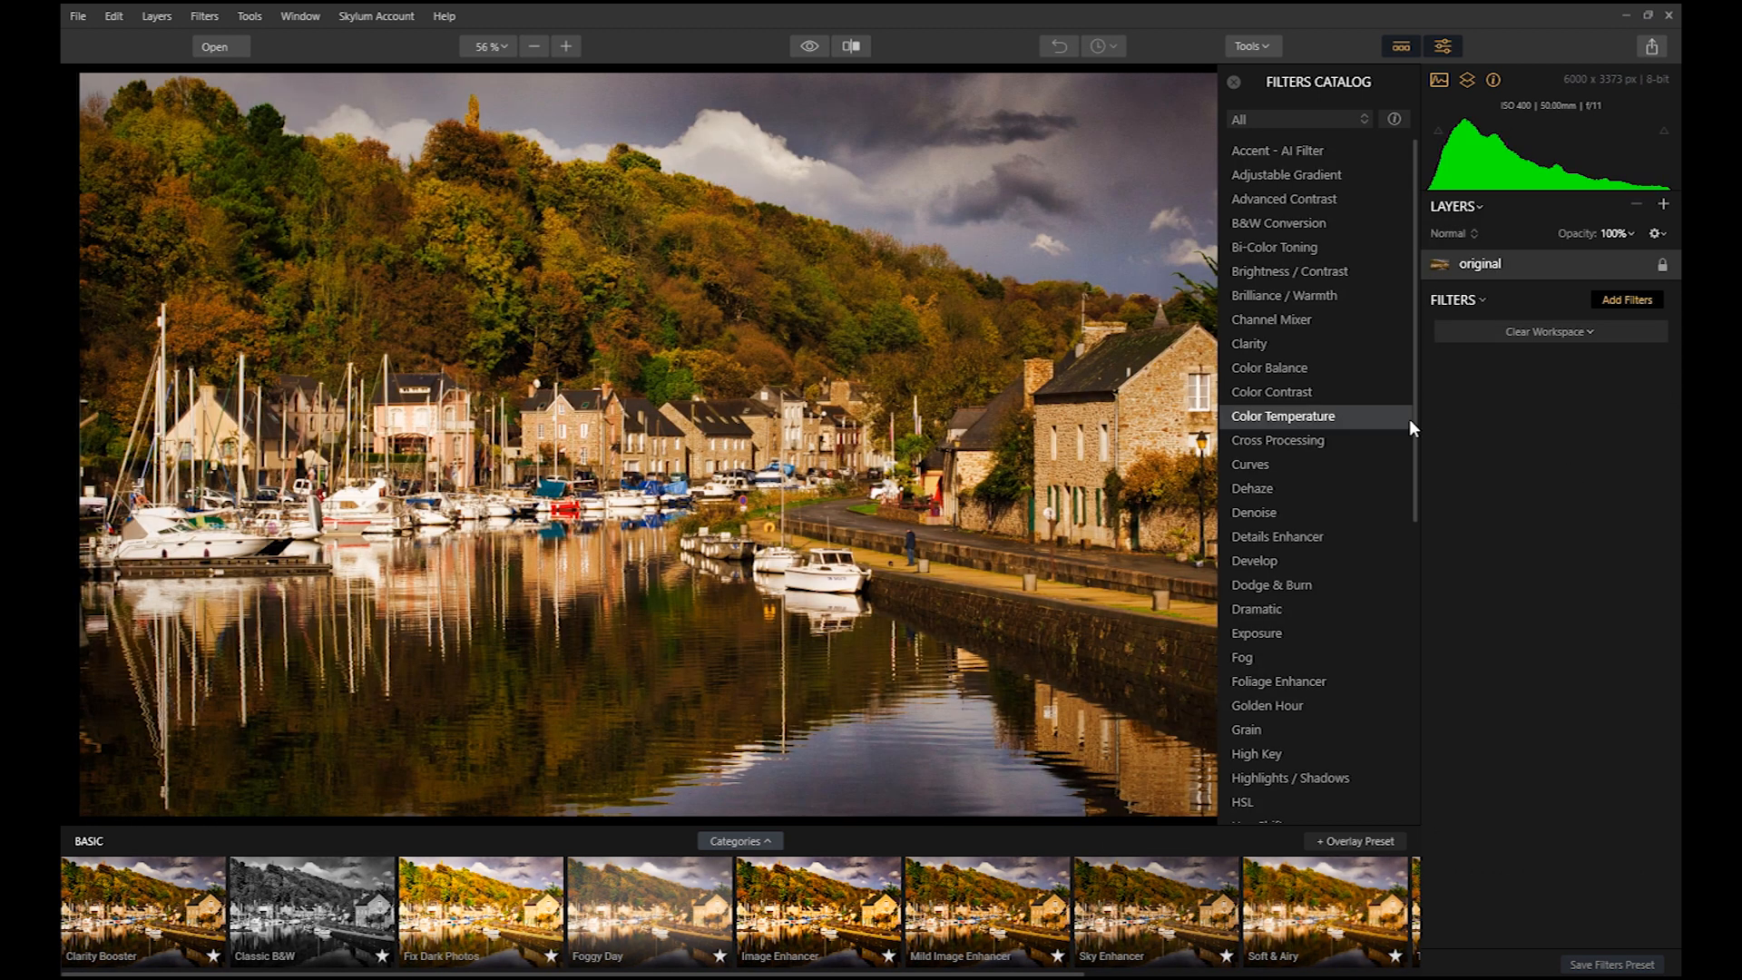
Add the LUT Mapping filter to the harbour photo and try several LUTs on it, including 1960 and 1990.
{"action": "left_click_drag", "start_coordinate": [1415, 422], "coordinate": [1424, 577]}
{"action": "left_click", "coordinate": [1286, 609]}
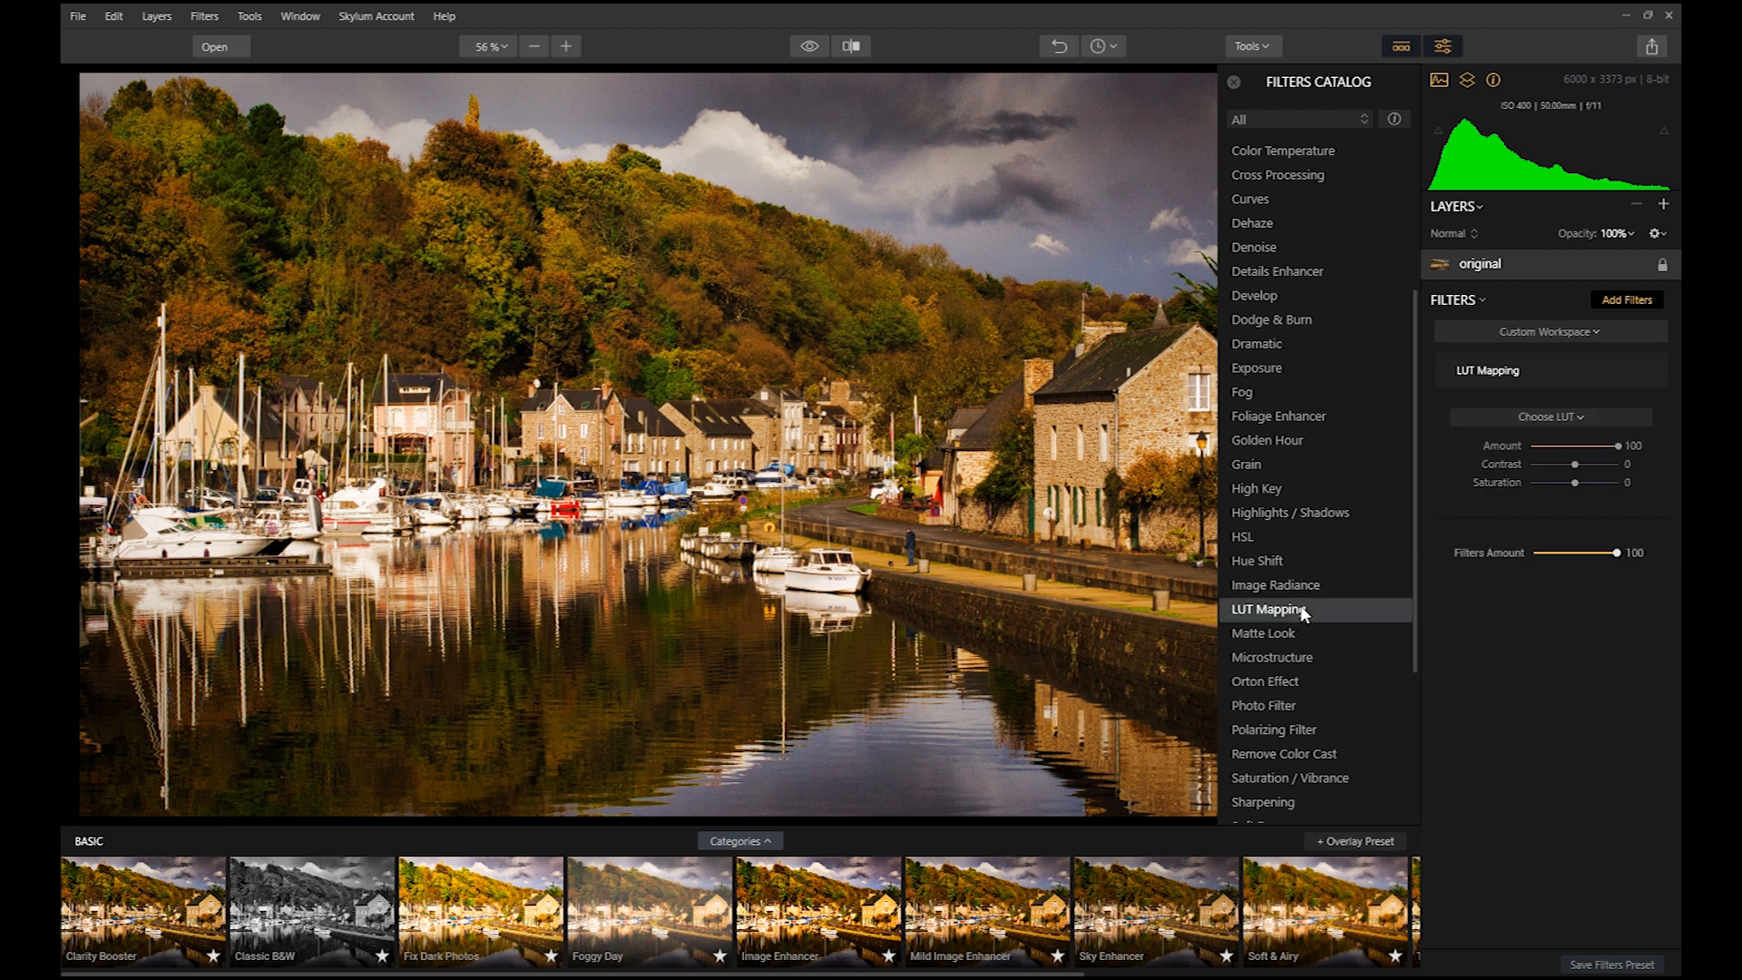
{"action": "left_click", "coordinate": [1578, 416]}
{"action": "left_click", "coordinate": [1499, 521]}
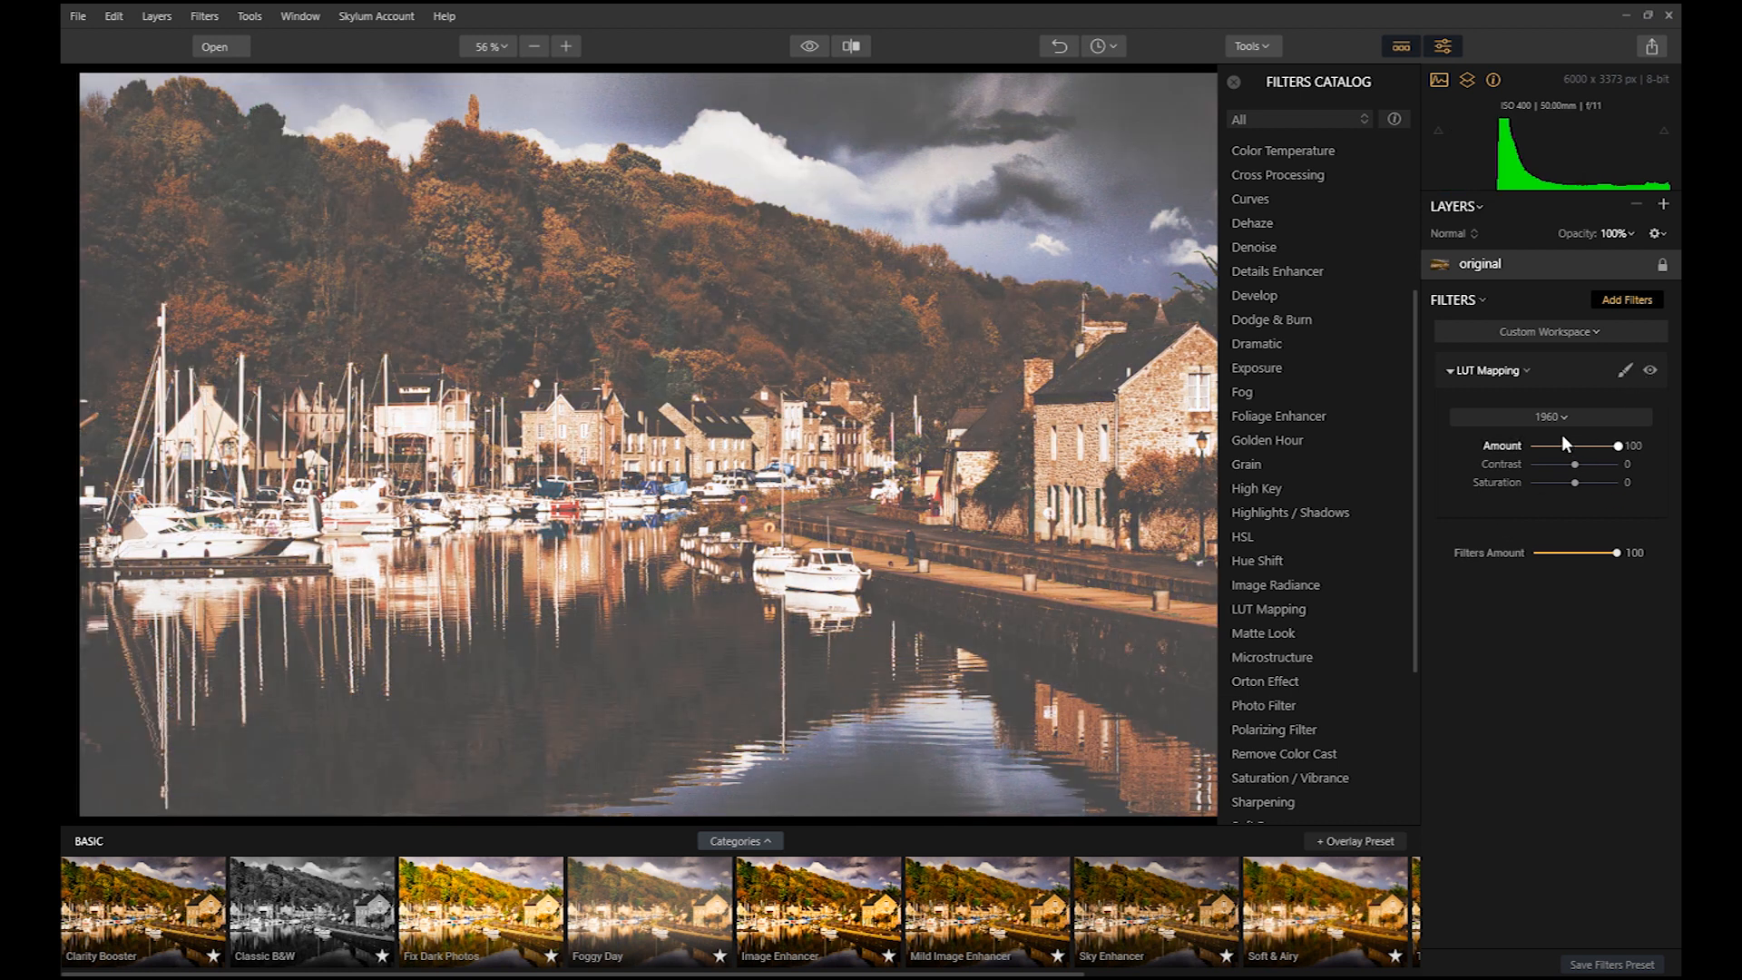
{"action": "left_click", "coordinate": [1564, 415]}
{"action": "left_click", "coordinate": [1508, 574]}
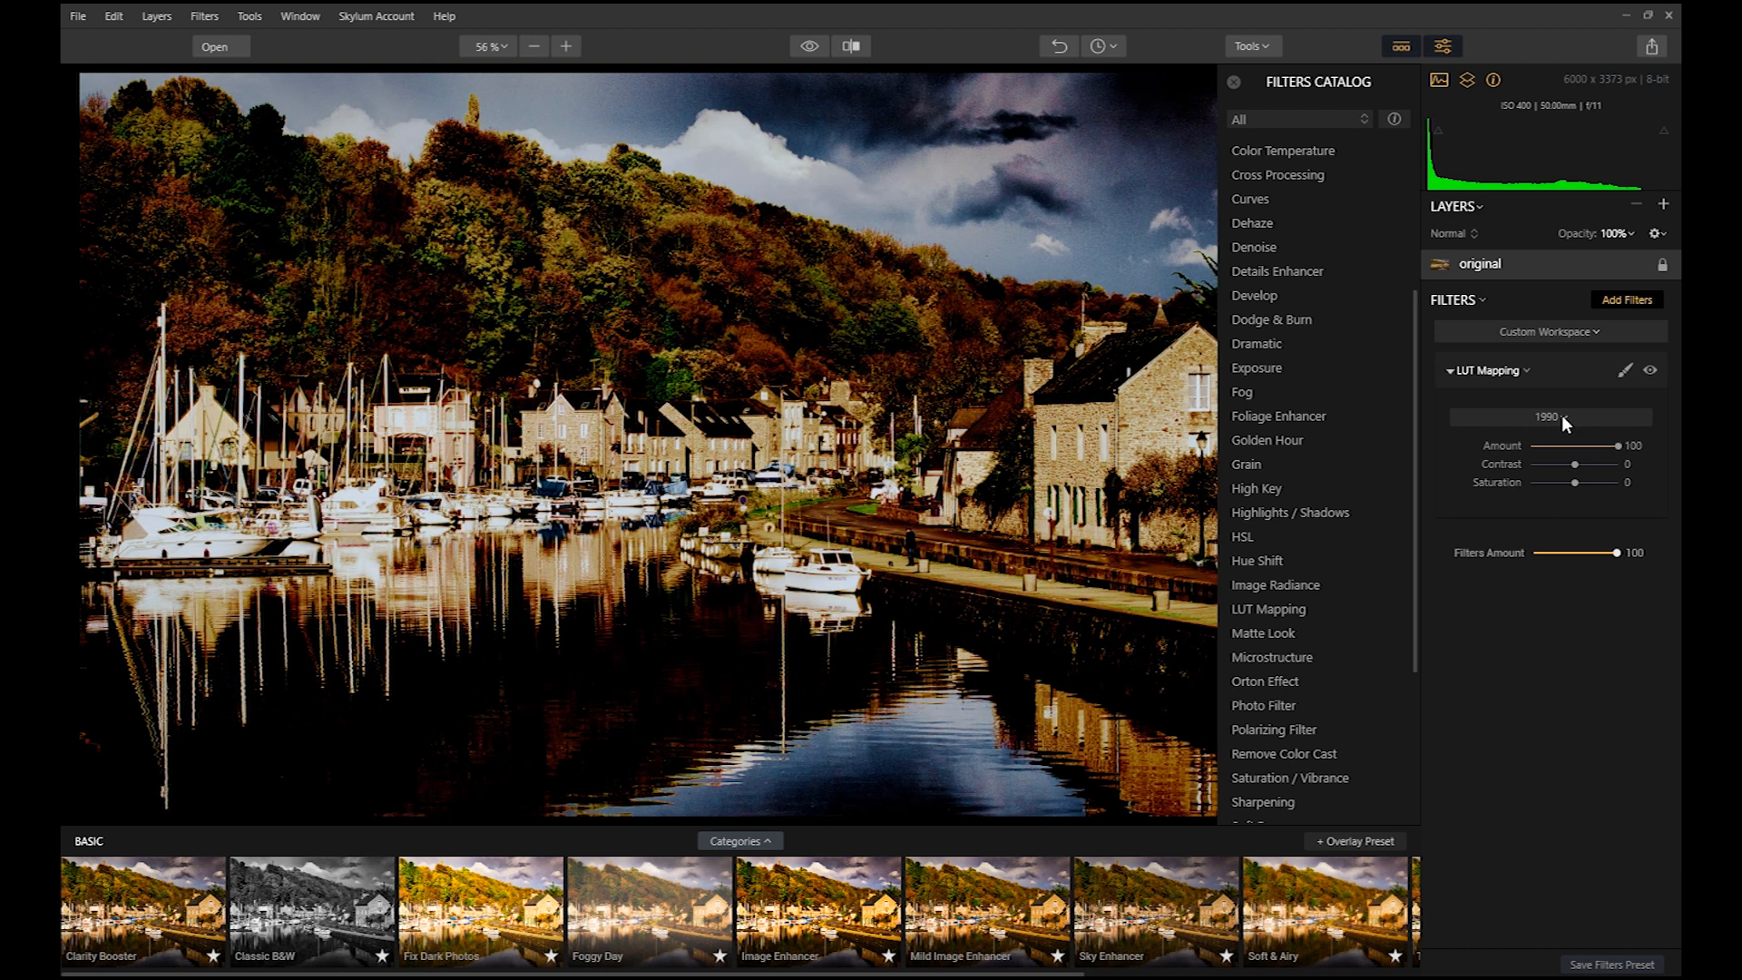
{"action": "left_click", "coordinate": [1560, 415]}
{"action": "left_click", "coordinate": [1522, 631]}
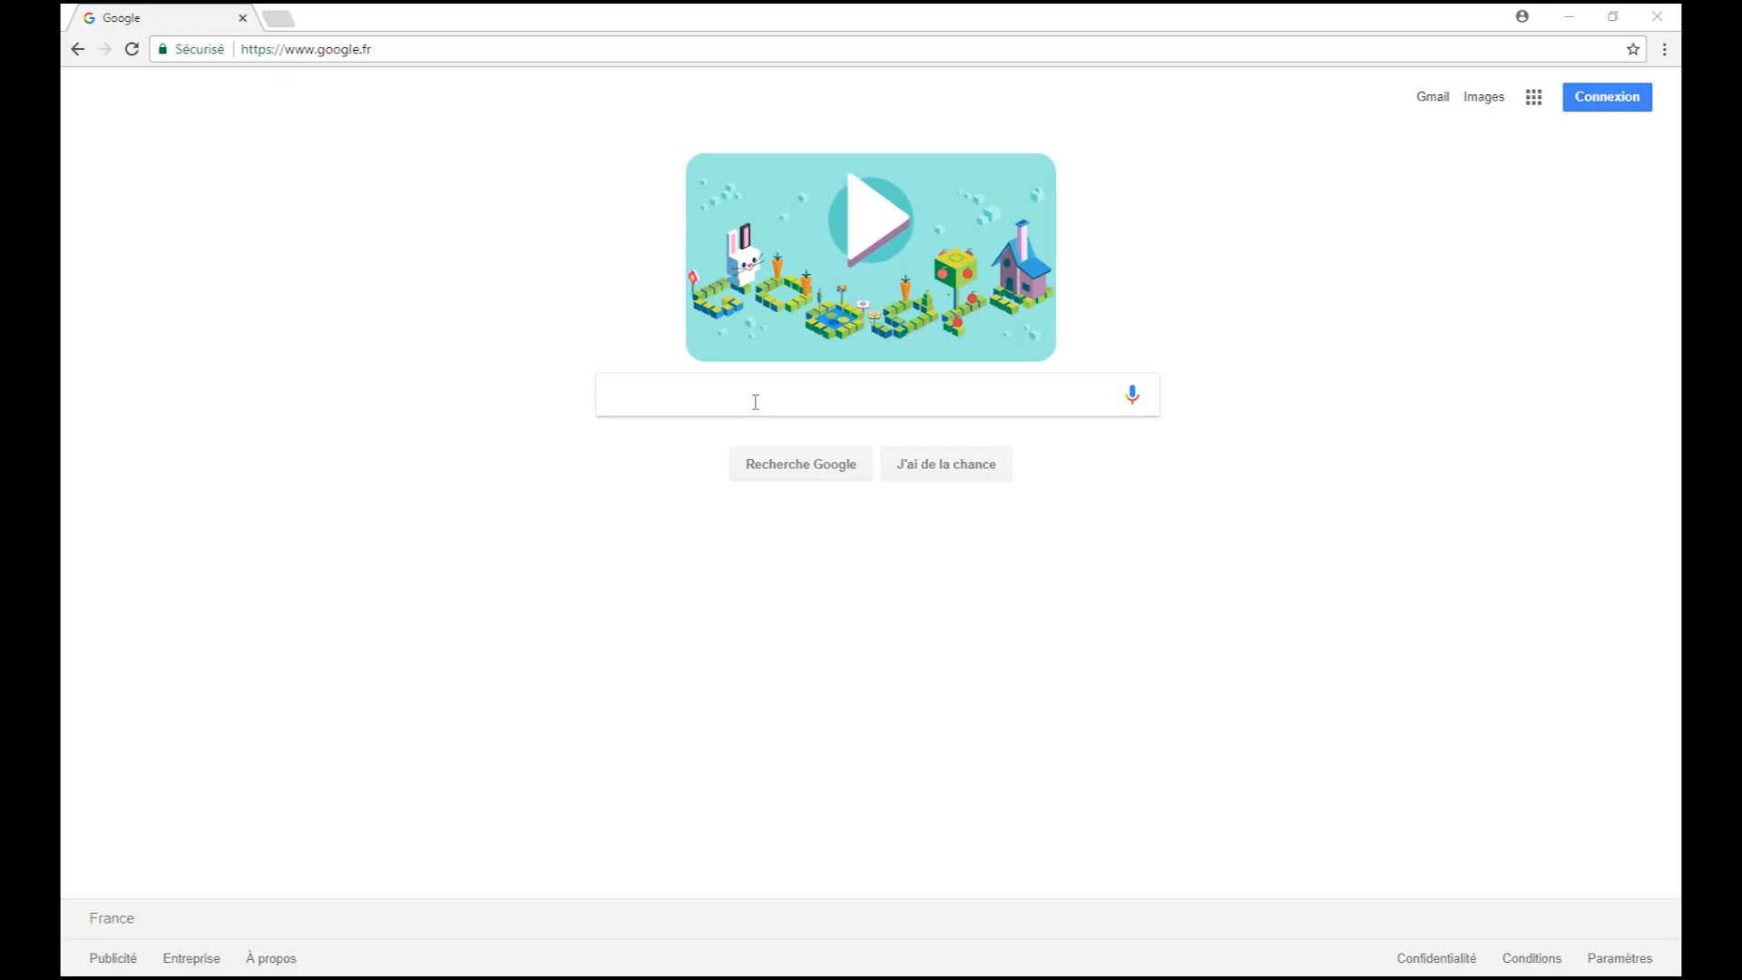
Search Google in the web browser for "LUT file free" and examine the before/after showcases on Lutify.me's free LUTs page.
{"action": "type", "text": "LUT file free"}
{"action": "key", "text": "Return"}
{"action": "scroll", "coordinate": [465, 459], "scroll_direction": "down", "scroll_amount": 3}
{"action": "left_click", "coordinate": [465, 451]}
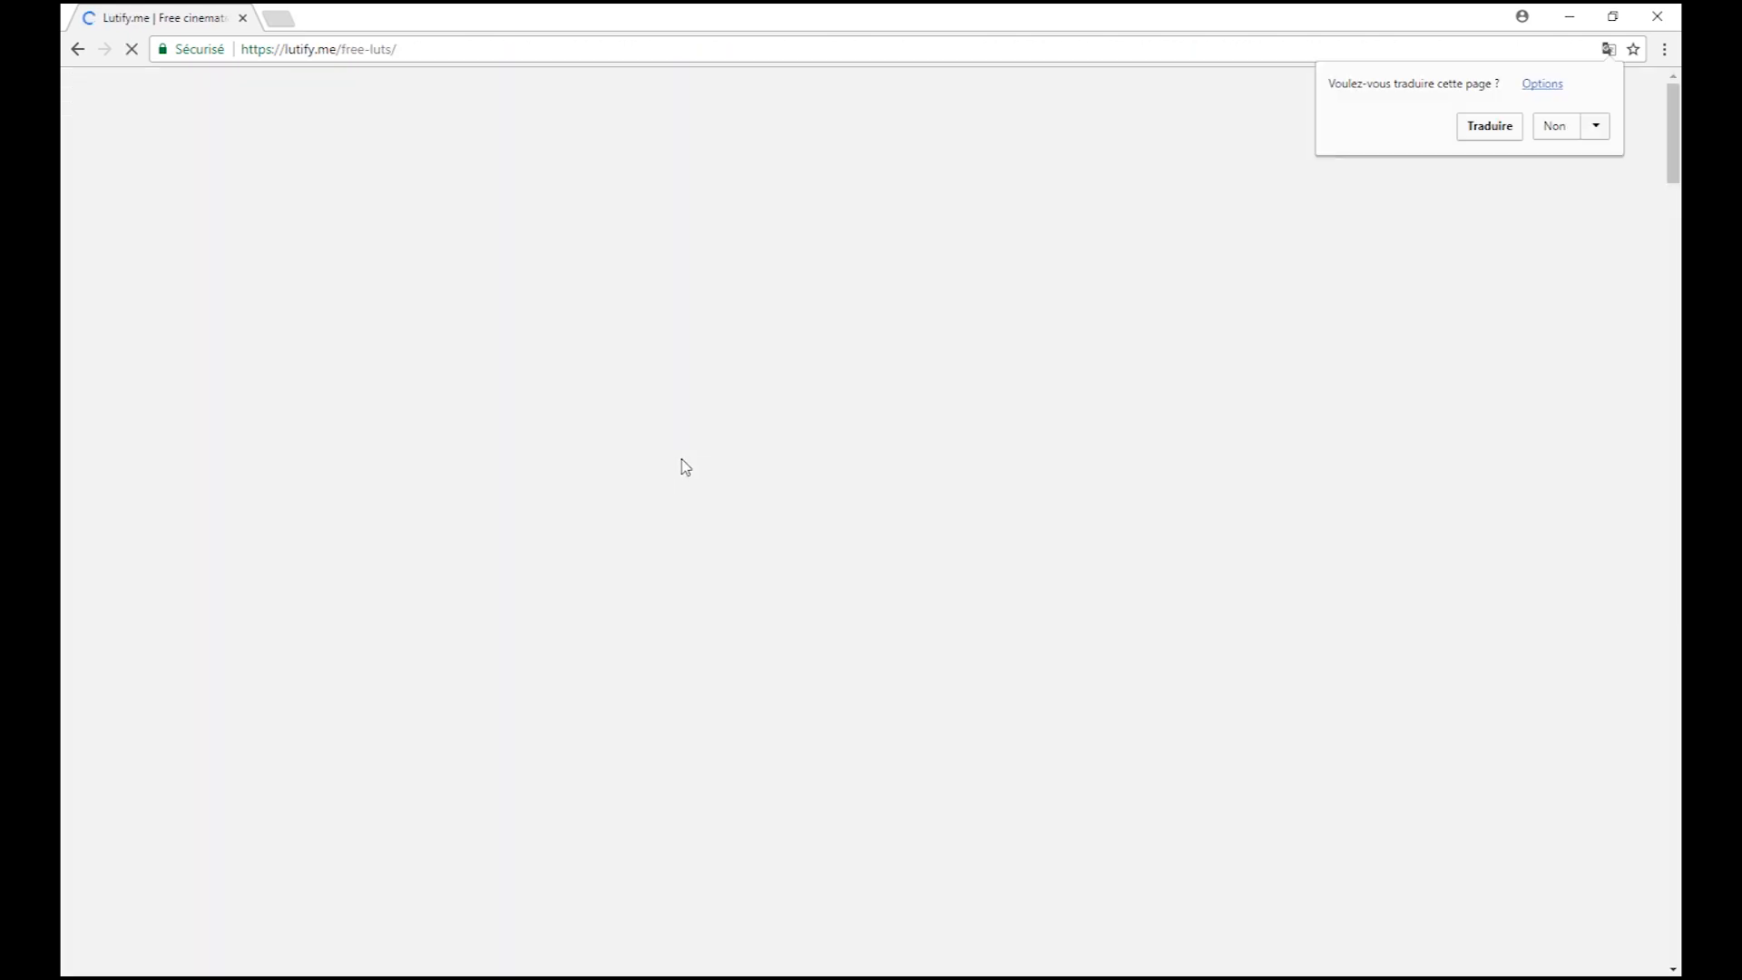
{"action": "scroll", "coordinate": [774, 520], "scroll_direction": "down", "scroll_amount": 5}
{"action": "scroll", "coordinate": [773, 520], "scroll_direction": "down", "scroll_amount": 10}
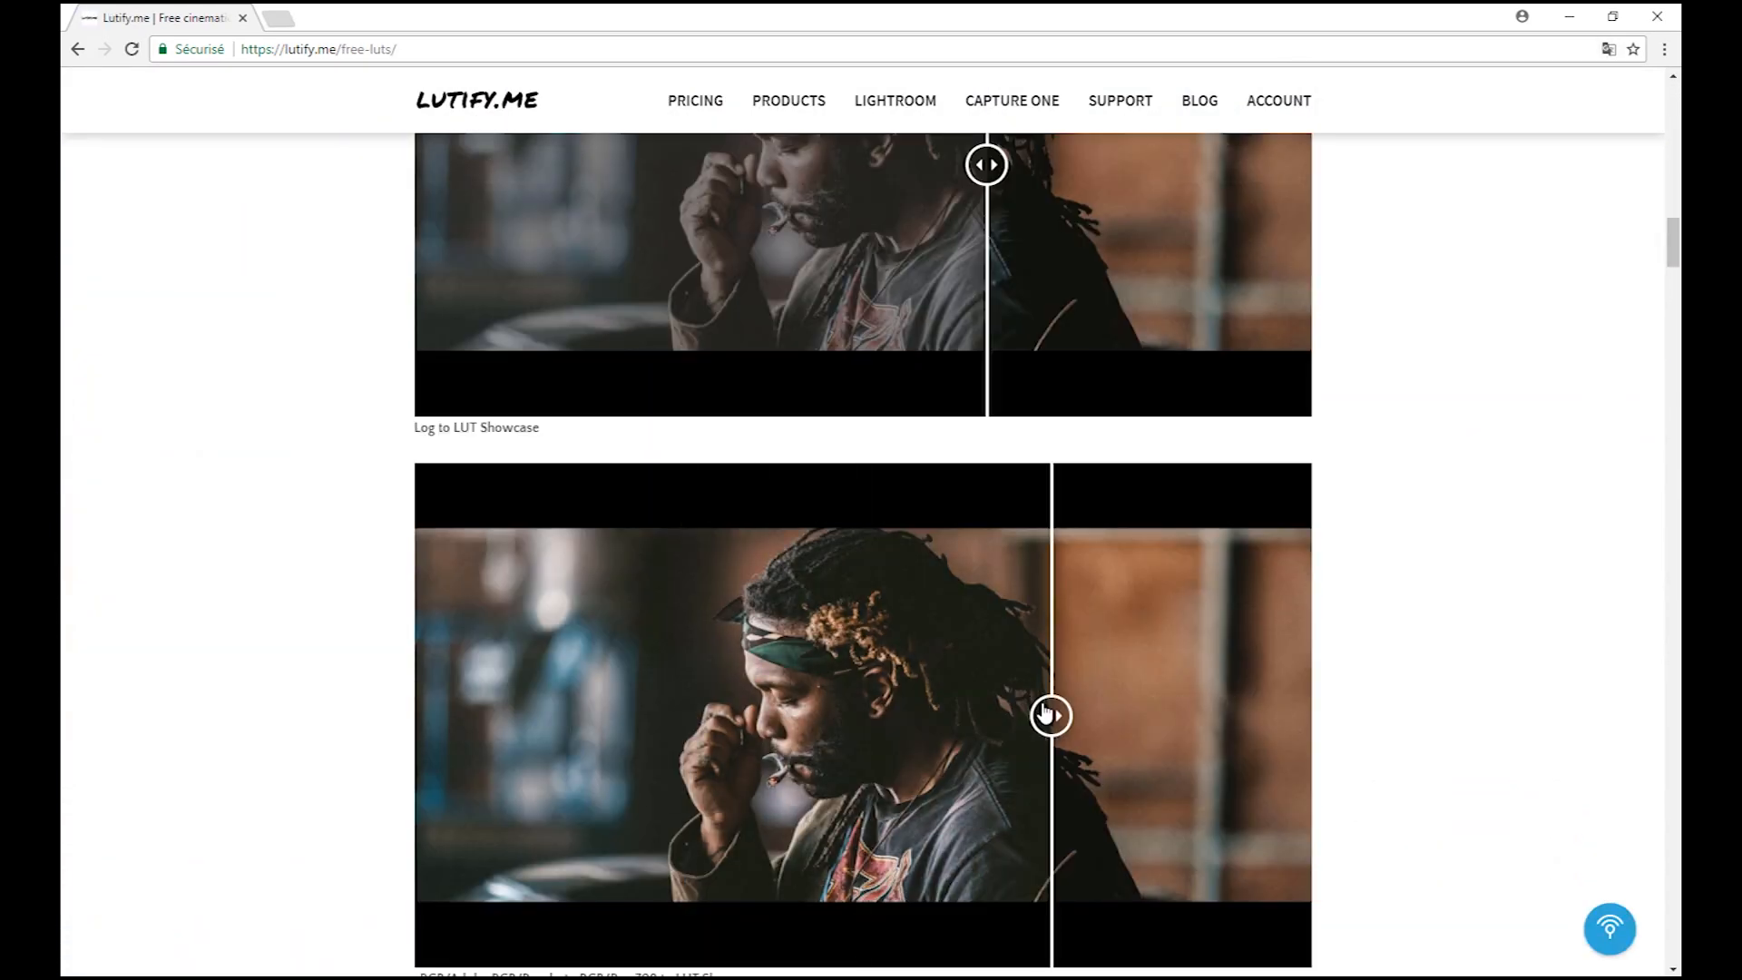
{"action": "left_click_drag", "start_coordinate": [1043, 708], "coordinate": [709, 695]}
Return to the search results and browse Premium Beat's article "29 Free LUTs for Video".
{"action": "left_click", "coordinate": [76, 51]}
{"action": "scroll", "coordinate": [330, 259], "scroll_direction": "up", "scroll_amount": 2}
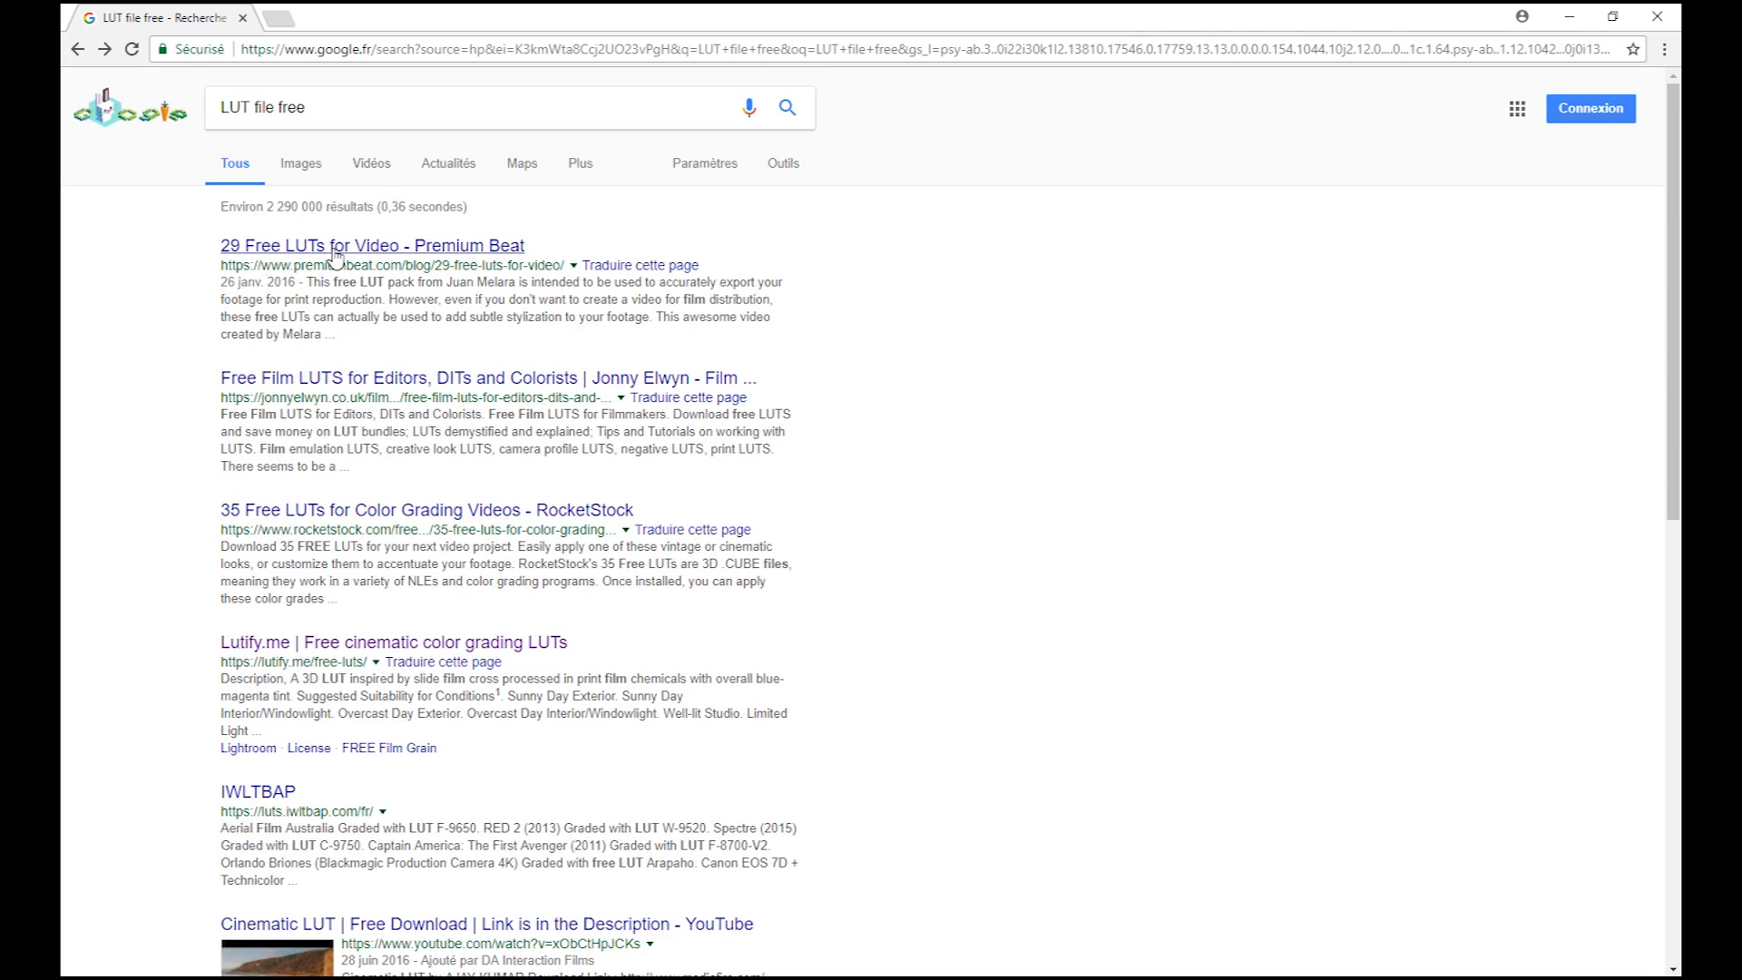
{"action": "left_click", "coordinate": [330, 252]}
{"action": "scroll", "coordinate": [810, 494], "scroll_direction": "down", "scroll_amount": 20}
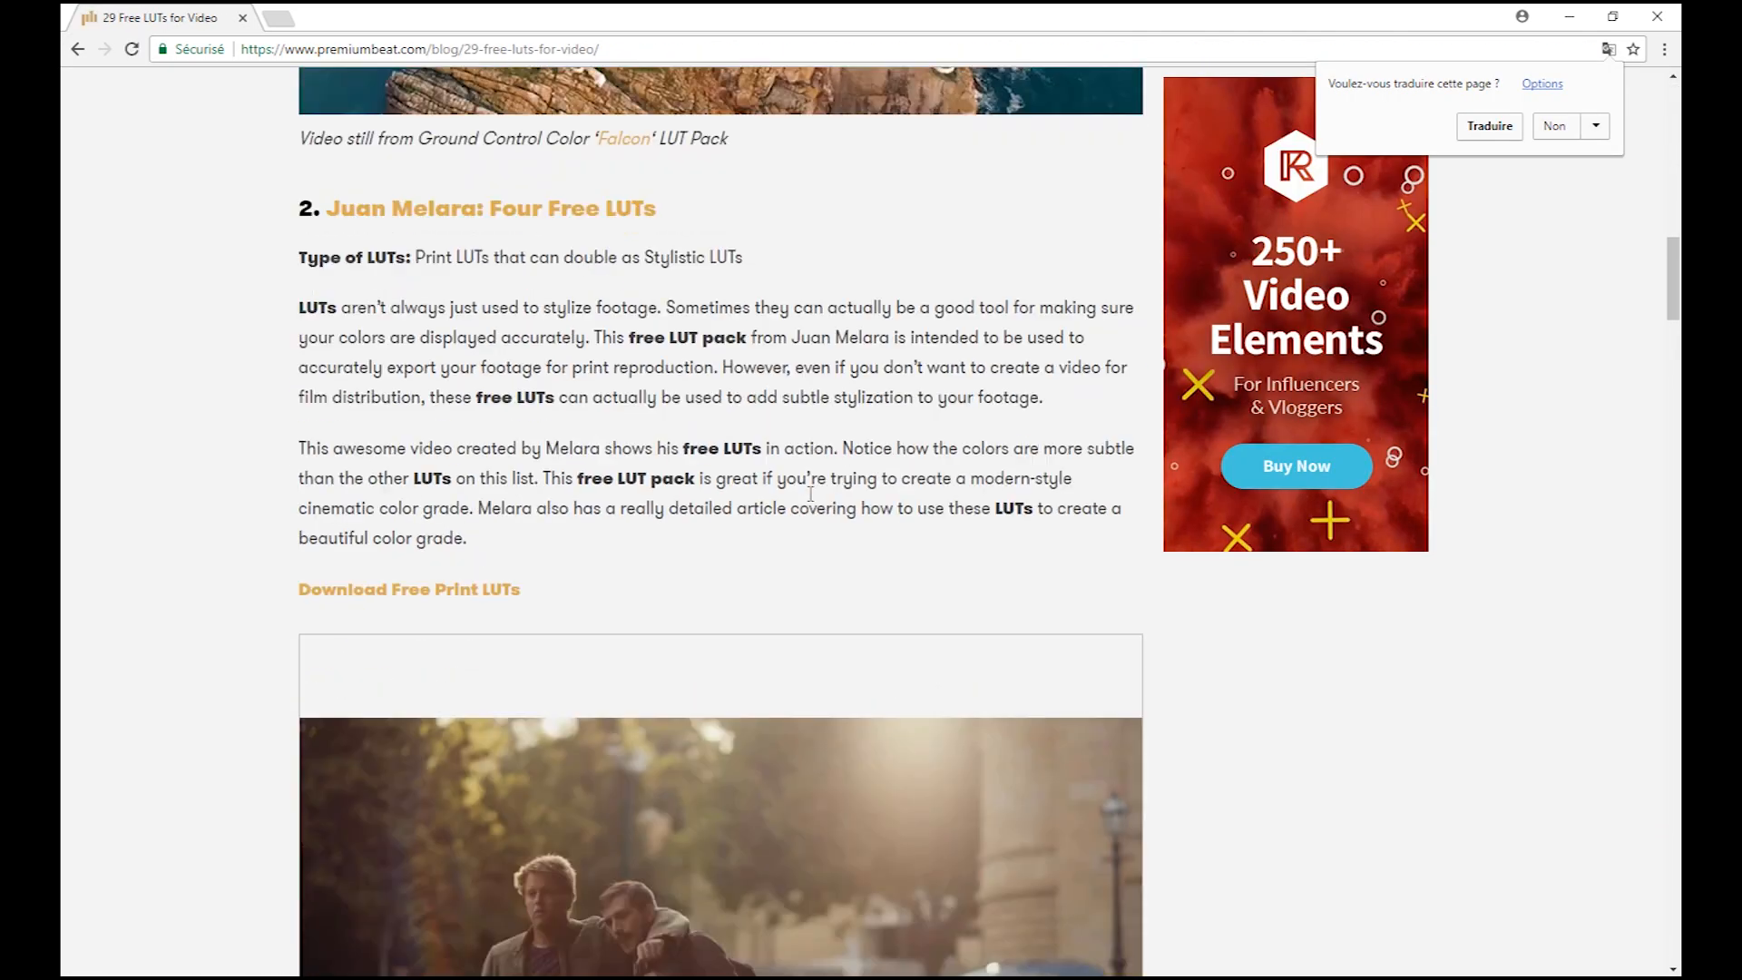
{"action": "scroll", "coordinate": [810, 495], "scroll_direction": "down", "scroll_amount": 3}
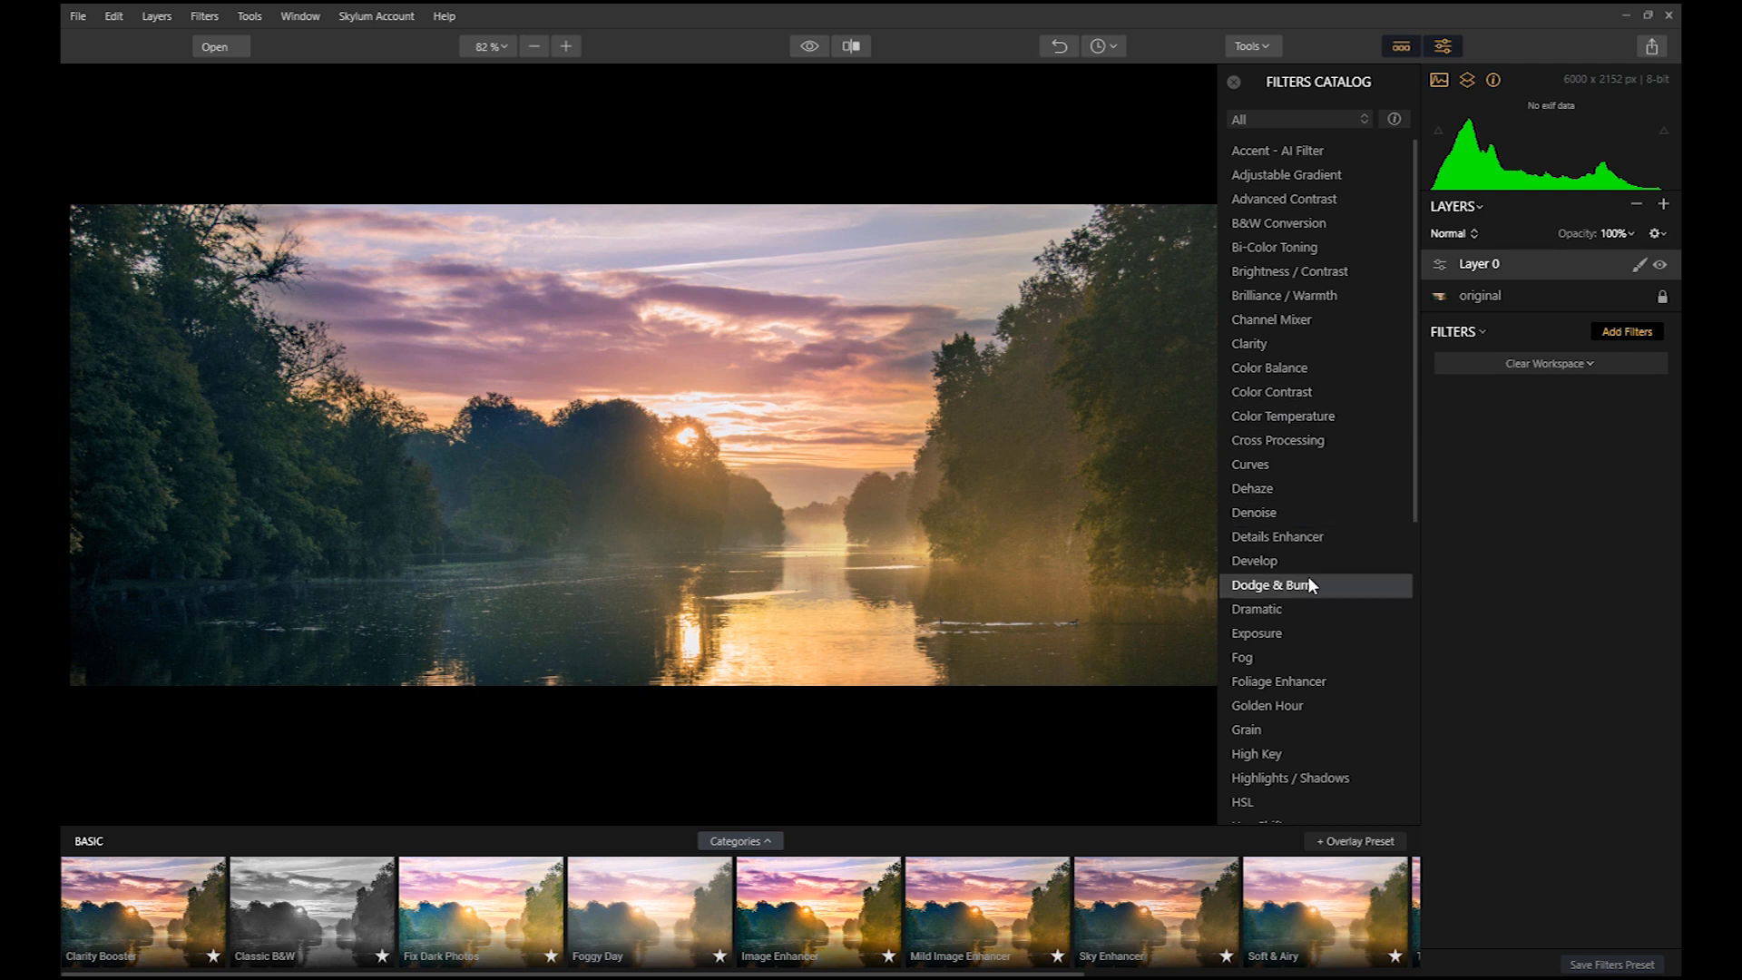
Add the Golden Hour filter to the sunset river photo's adjustment layer in Luminar with an Amount of 43.
{"action": "left_click", "coordinate": [1296, 704]}
{"action": "mouse_move", "coordinate": [1537, 435]}
{"action": "left_mouse_down"}
{"action": "mouse_move", "coordinate": [1588, 432]}
{"action": "mouse_move", "coordinate": [1570, 434]}
{"action": "left_mouse_up"}
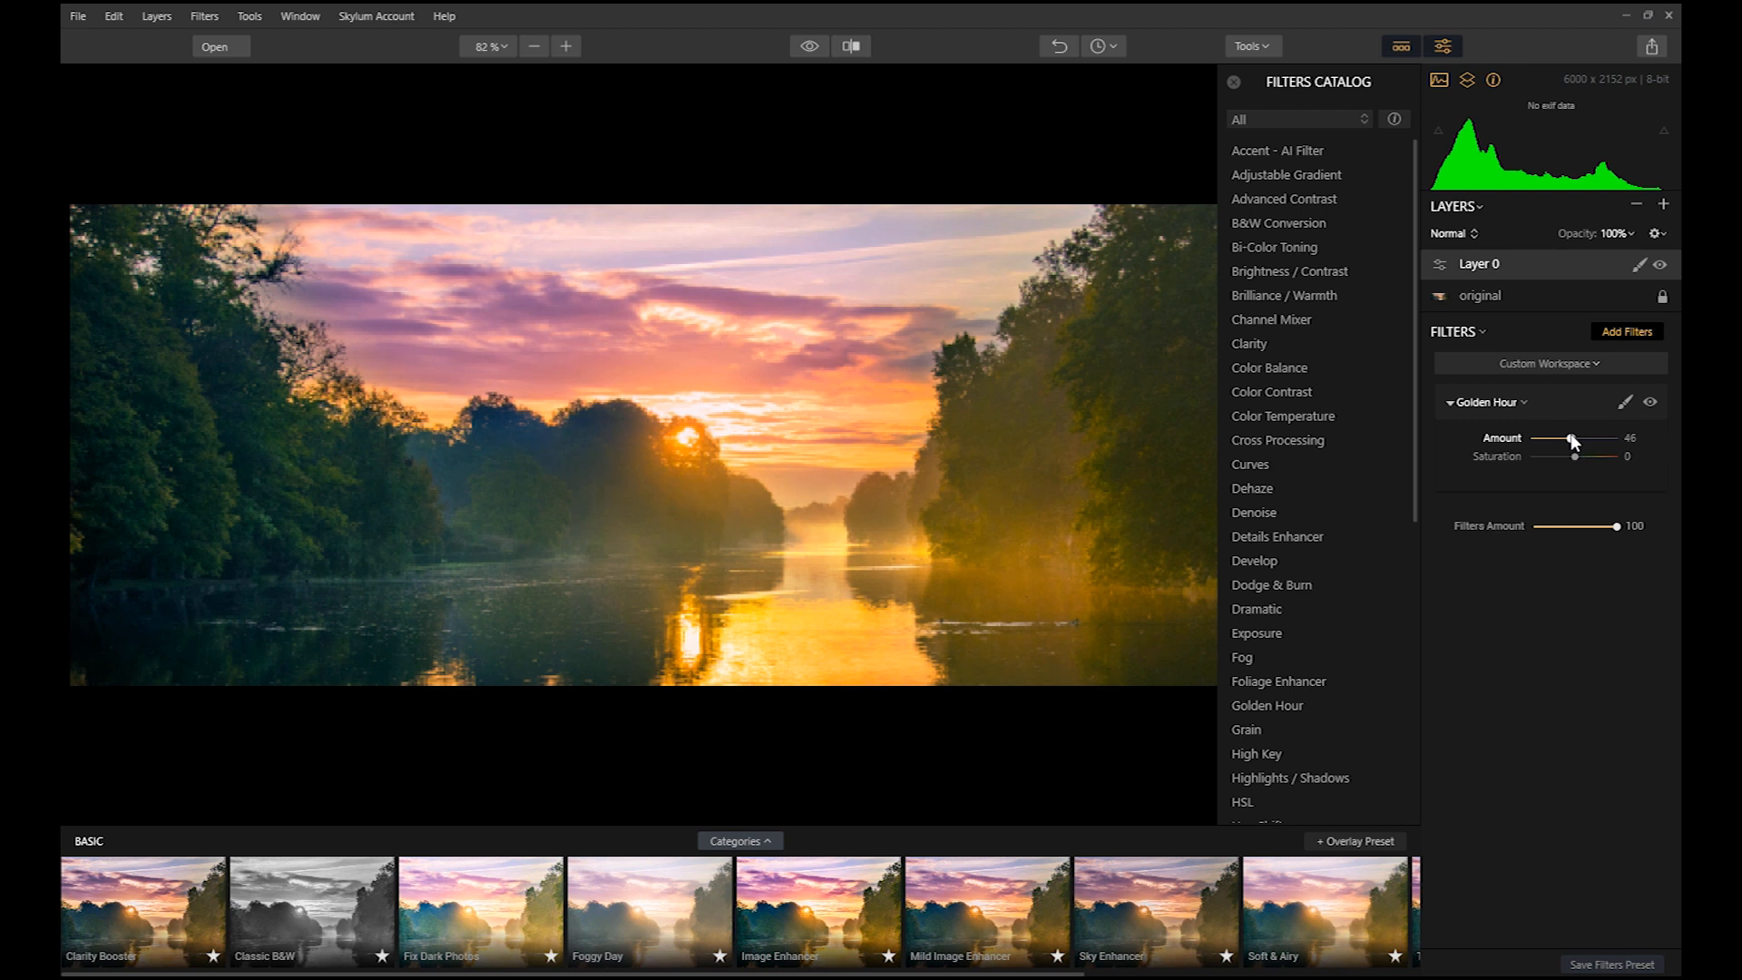
{"action": "mouse_move", "coordinate": [1571, 435]}
{"action": "left_mouse_down"}
{"action": "mouse_move", "coordinate": [1608, 436]}
{"action": "mouse_move", "coordinate": [1568, 441]}
{"action": "left_mouse_up"}
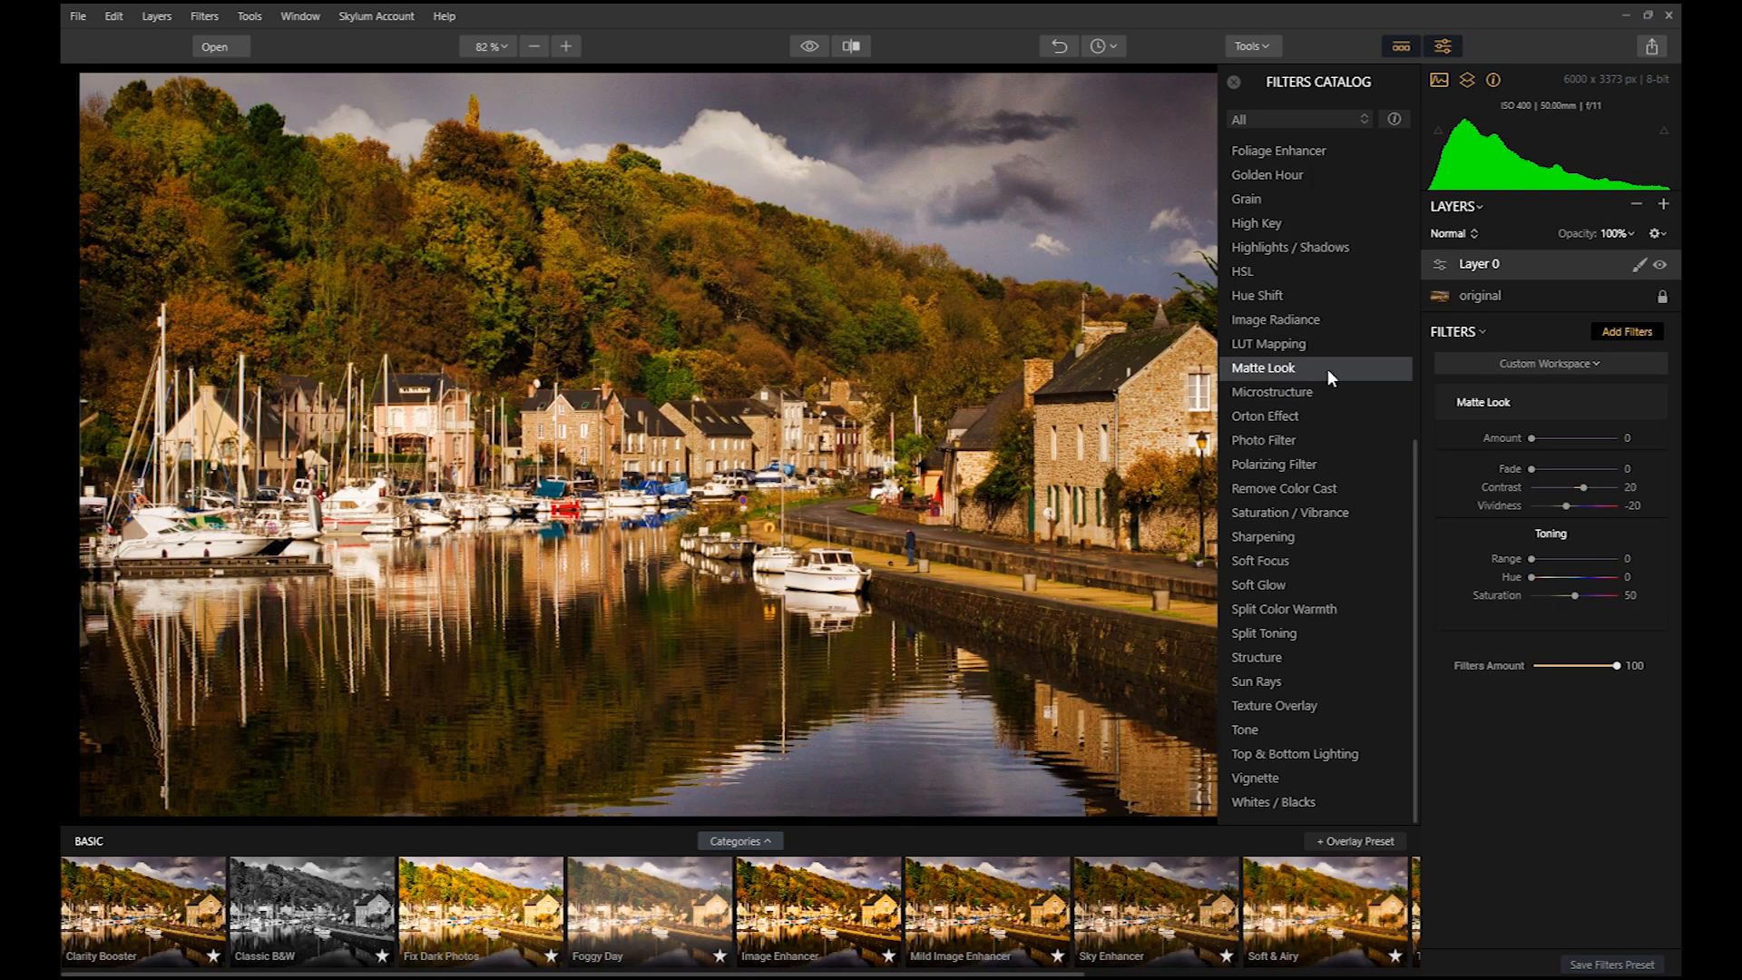
Set the harbour photo's Matte Look filter to Amount 38, Fade 41, Vividness 22 and toning Range 79, and raise the toning Hue.
{"action": "left_click_drag", "start_coordinate": [1532, 438], "coordinate": [1575, 438]}
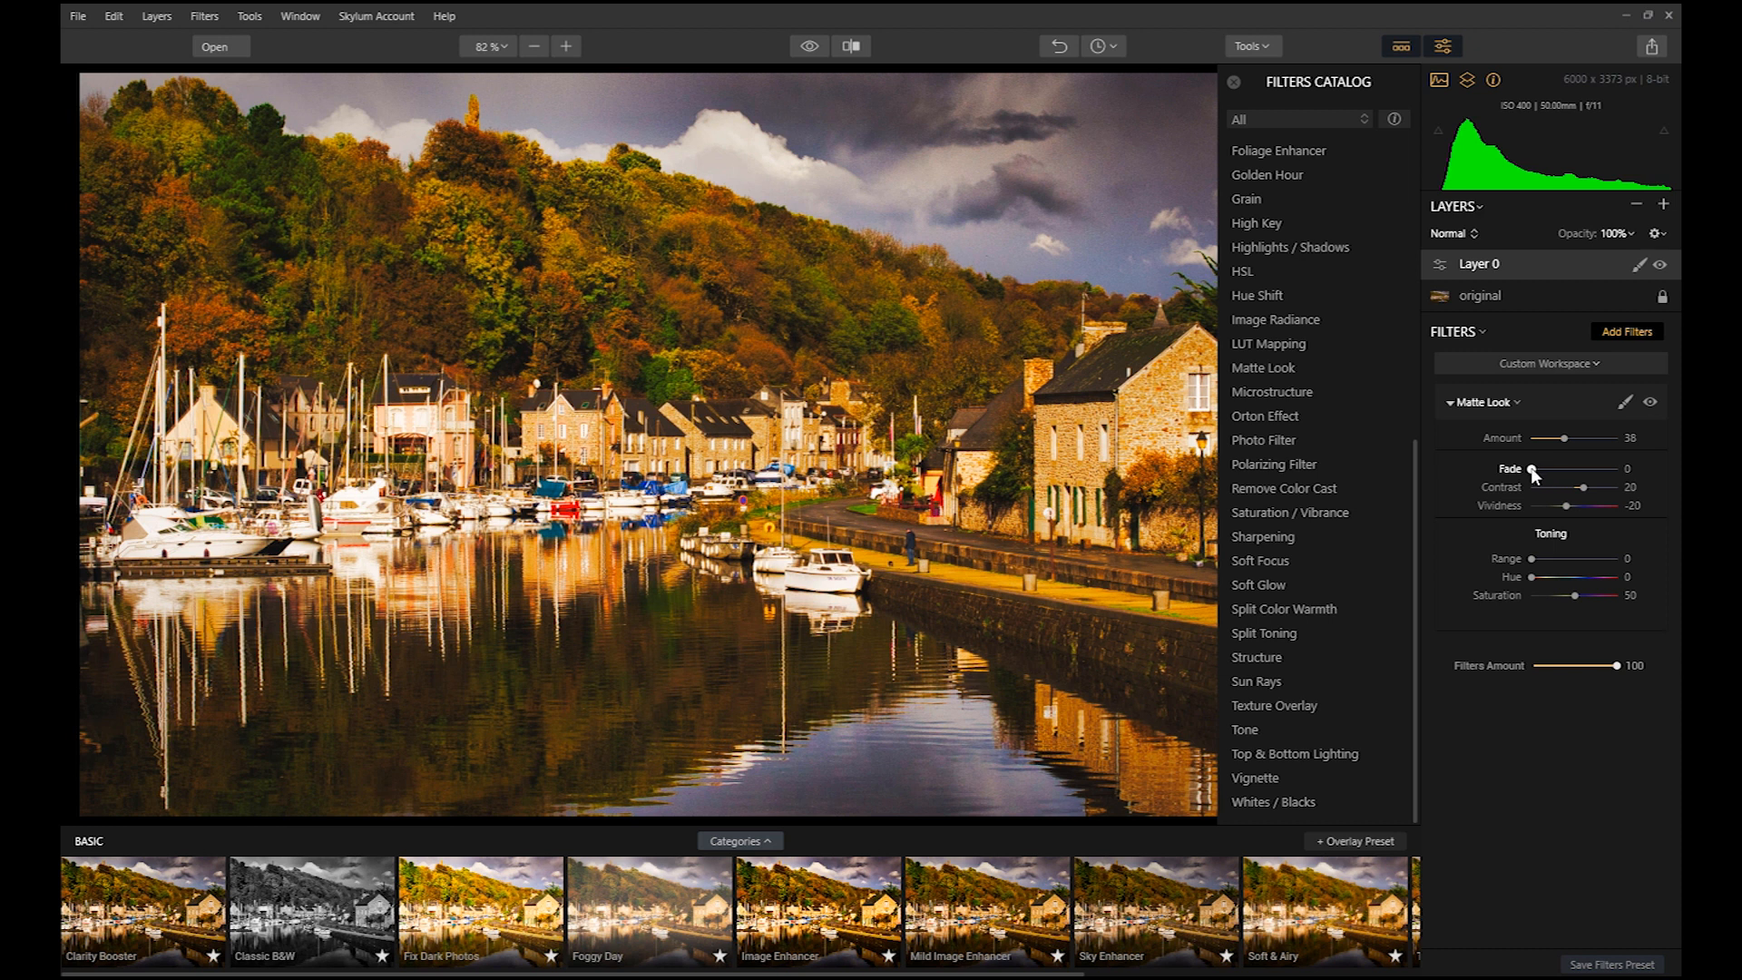
{"action": "left_click_drag", "start_coordinate": [1549, 472], "coordinate": [1627, 489]}
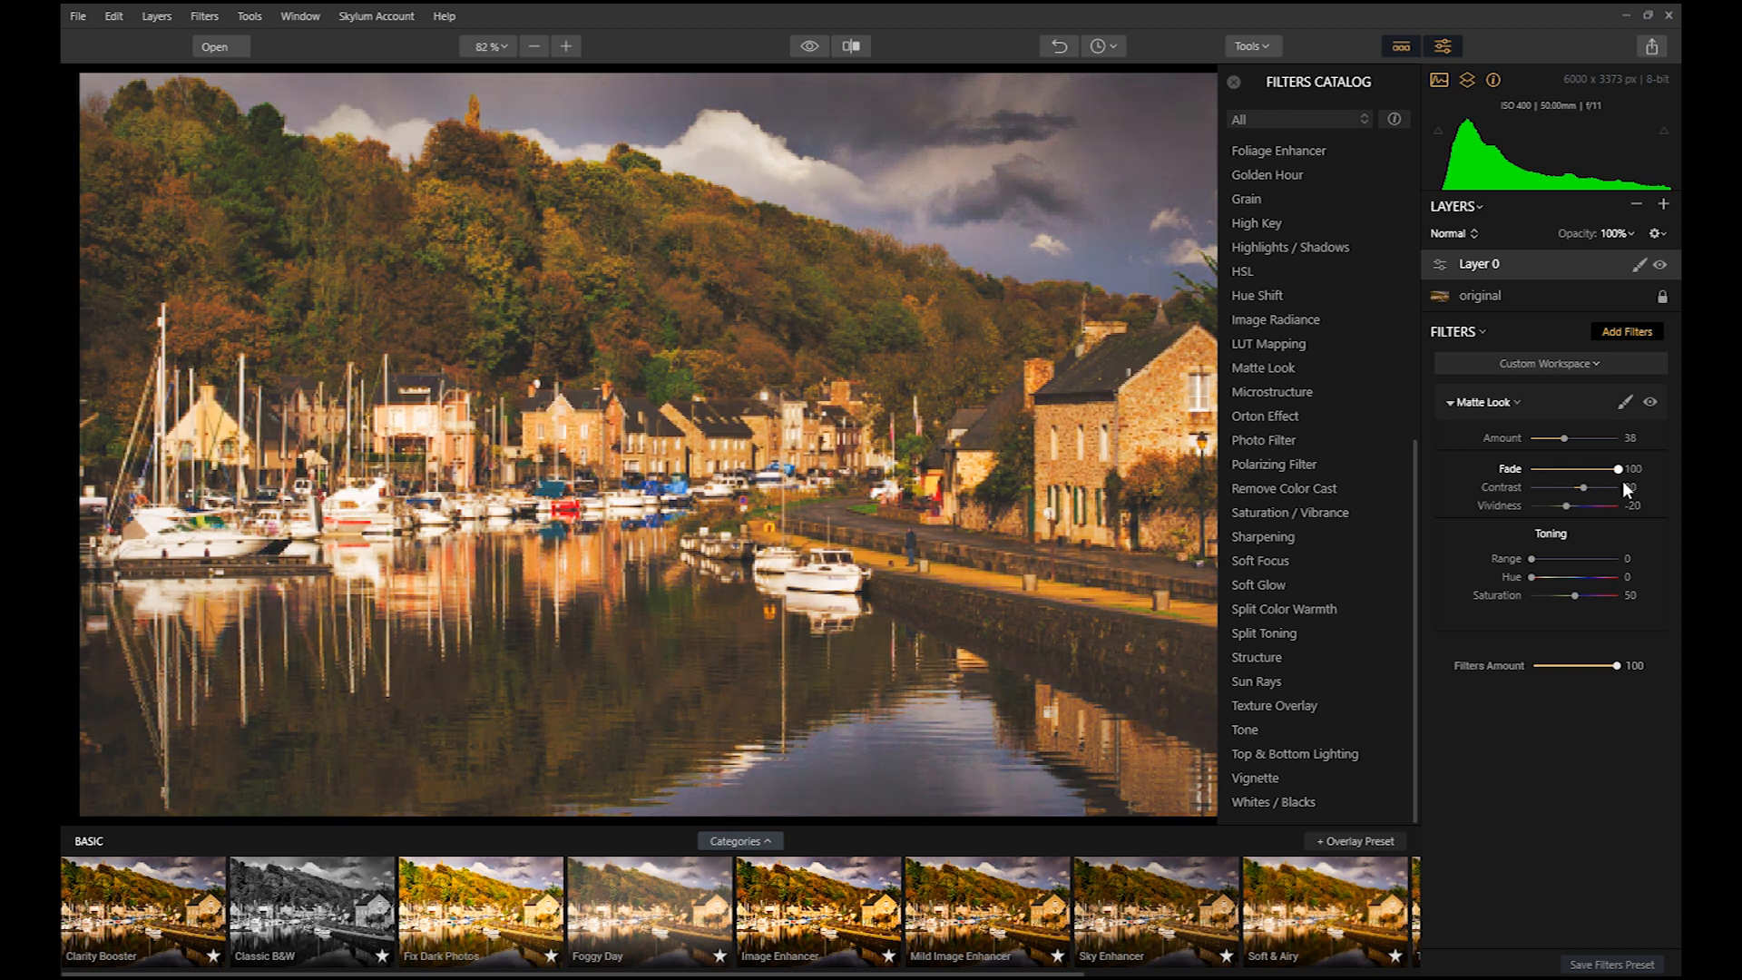
{"action": "left_click_drag", "start_coordinate": [1567, 507], "coordinate": [1608, 514]}
{"action": "left_click_drag", "start_coordinate": [1531, 559], "coordinate": [1603, 557]}
{"action": "left_click", "coordinate": [1601, 559]}
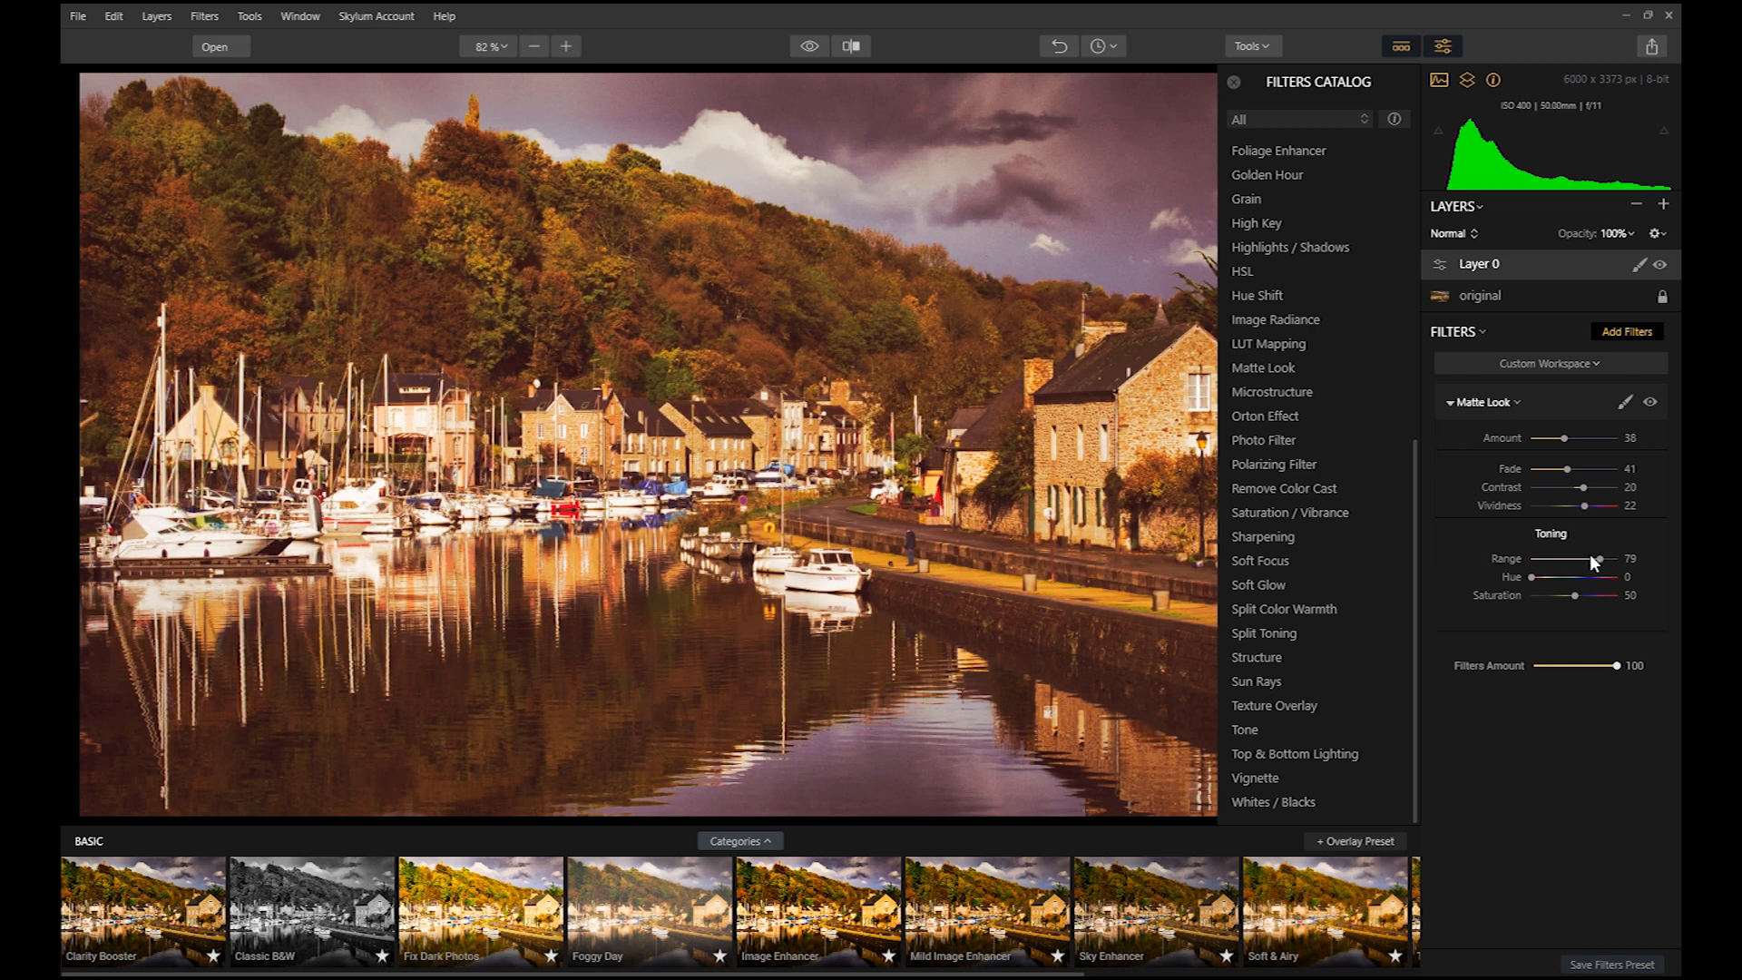
{"action": "mouse_move", "coordinate": [1533, 577]}
{"action": "left_mouse_down"}
{"action": "mouse_move", "coordinate": [1620, 578]}
{"action": "mouse_move", "coordinate": [1562, 585]}
{"action": "left_mouse_up"}
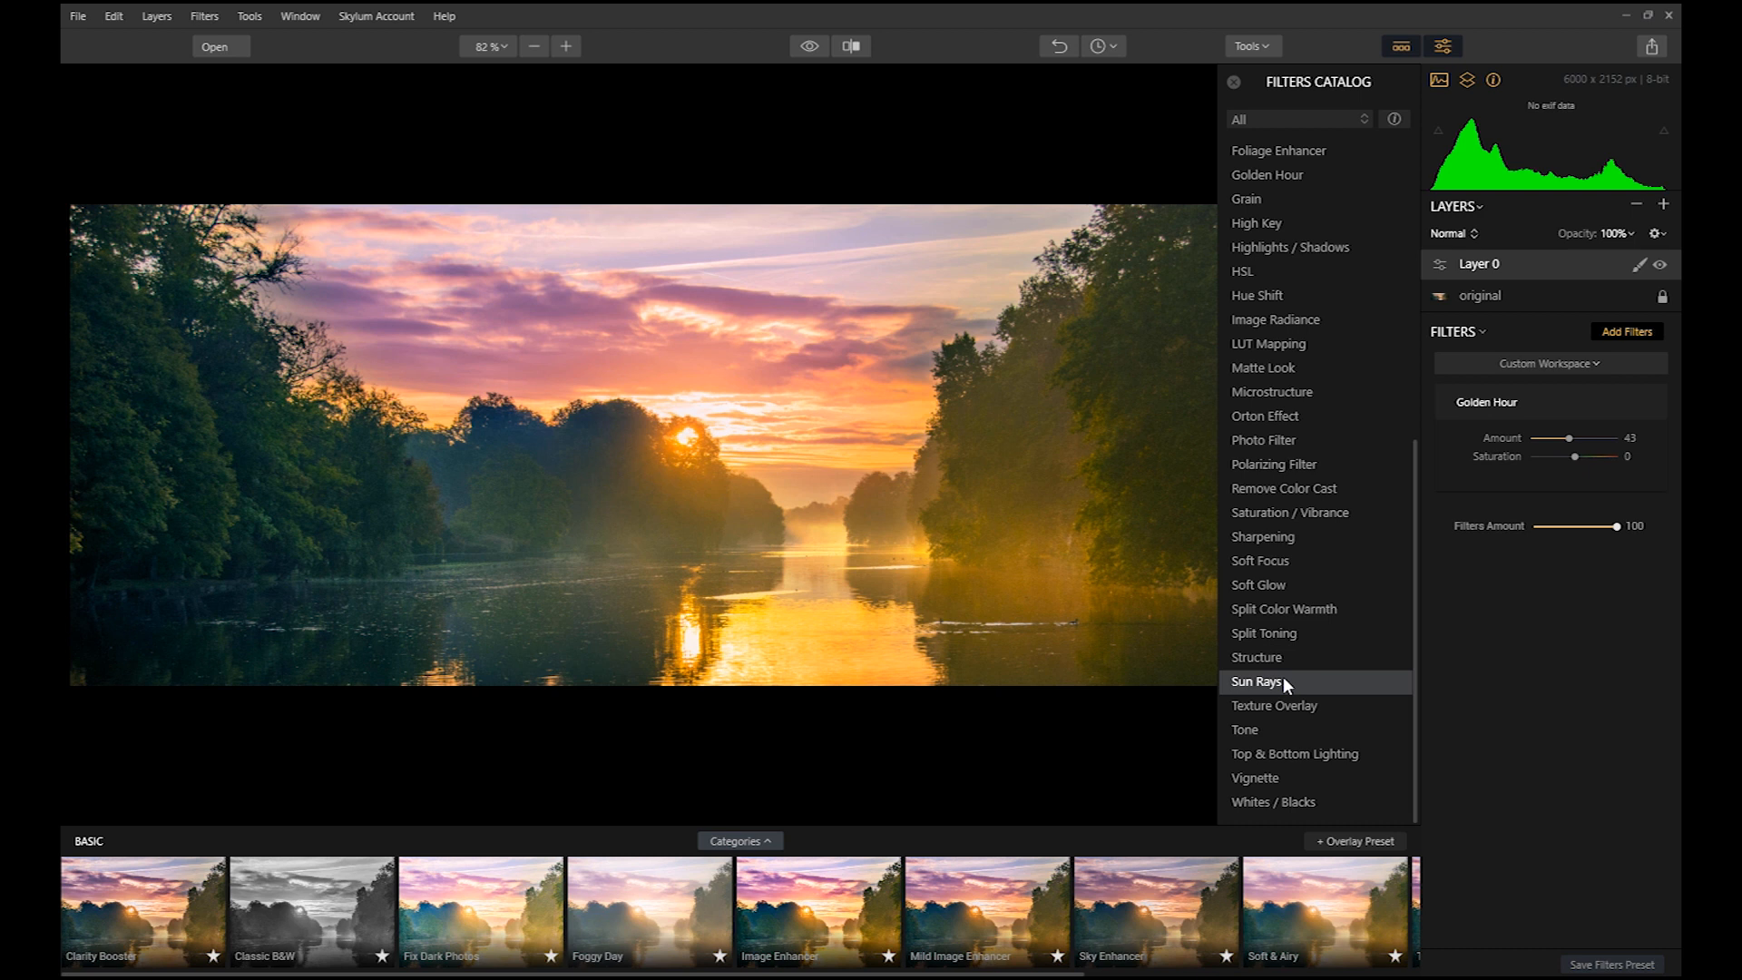
Add Sun Rays to the sunset river photo with the sun centre at X 46, Y 52, Glow Amount 27, Penetration 38 and Randomize 27.
{"action": "left_click", "coordinate": [1283, 679]}
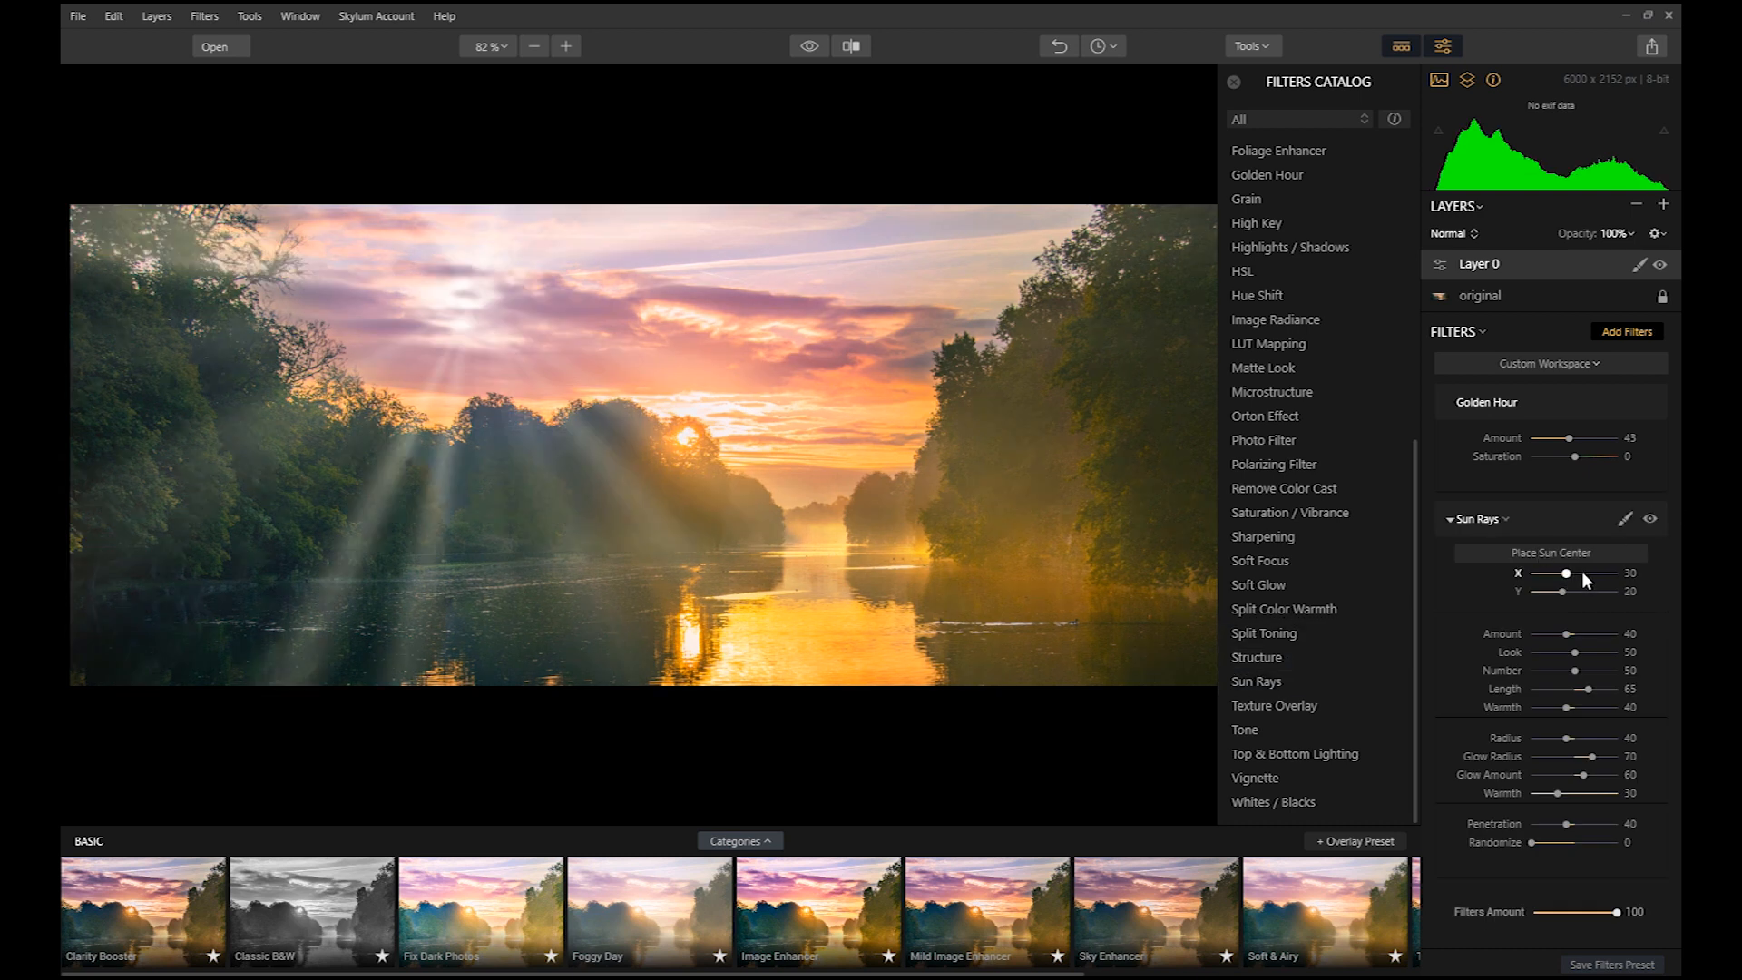
{"action": "mouse_move", "coordinate": [1569, 579]}
{"action": "left_mouse_down"}
{"action": "mouse_move", "coordinate": [1590, 578]}
{"action": "mouse_move", "coordinate": [1566, 578]}
{"action": "mouse_move", "coordinate": [1576, 596]}
{"action": "left_mouse_up"}
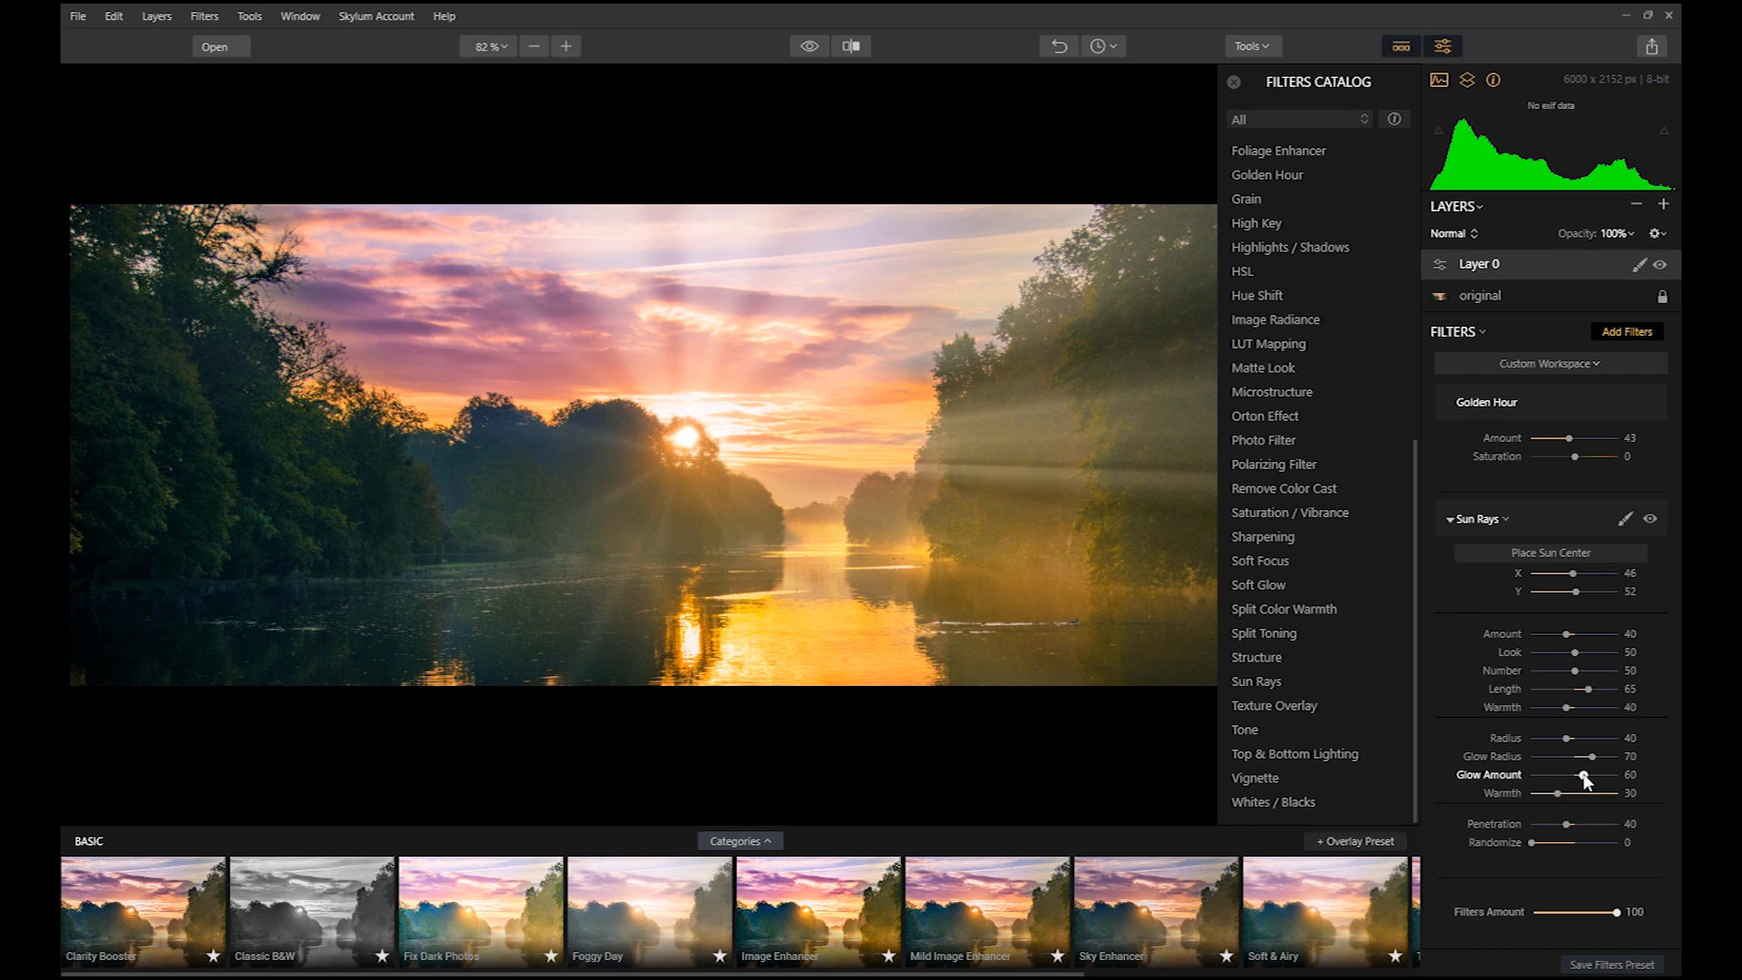
{"action": "left_click_drag", "start_coordinate": [1584, 775], "coordinate": [1559, 767]}
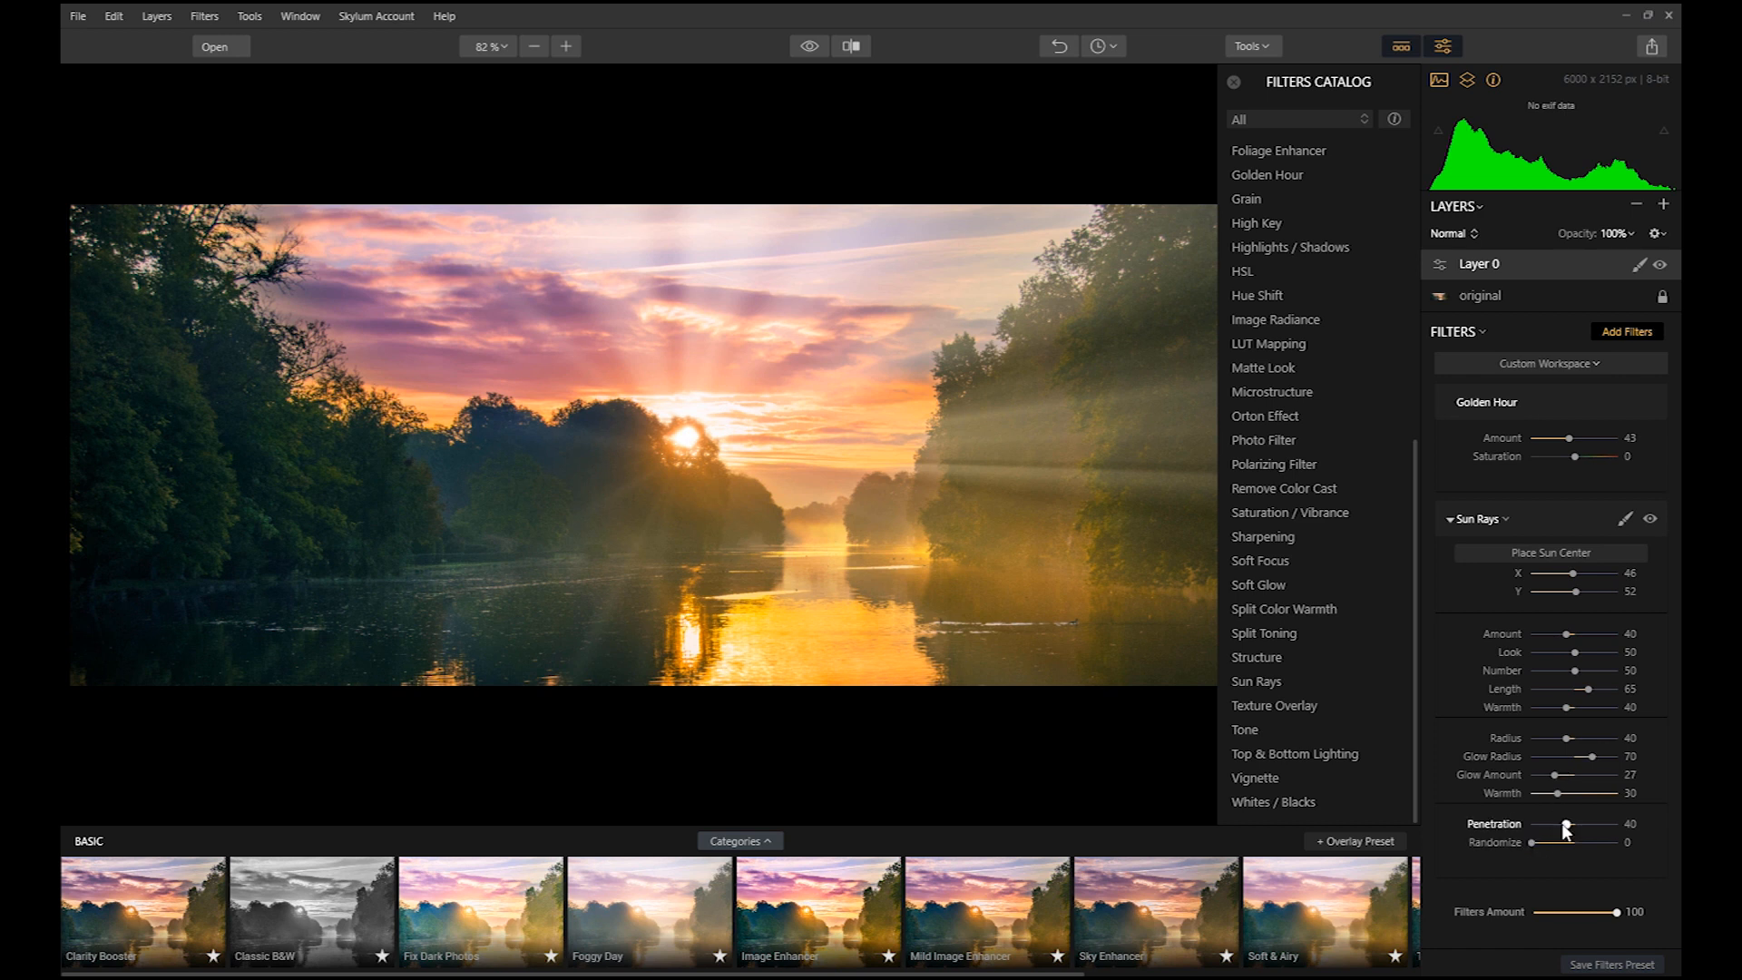
{"action": "mouse_move", "coordinate": [1573, 825]}
{"action": "left_mouse_down"}
{"action": "mouse_move", "coordinate": [1592, 825]}
{"action": "mouse_move", "coordinate": [1557, 827]}
{"action": "mouse_move", "coordinate": [1555, 846]}
{"action": "left_mouse_up"}
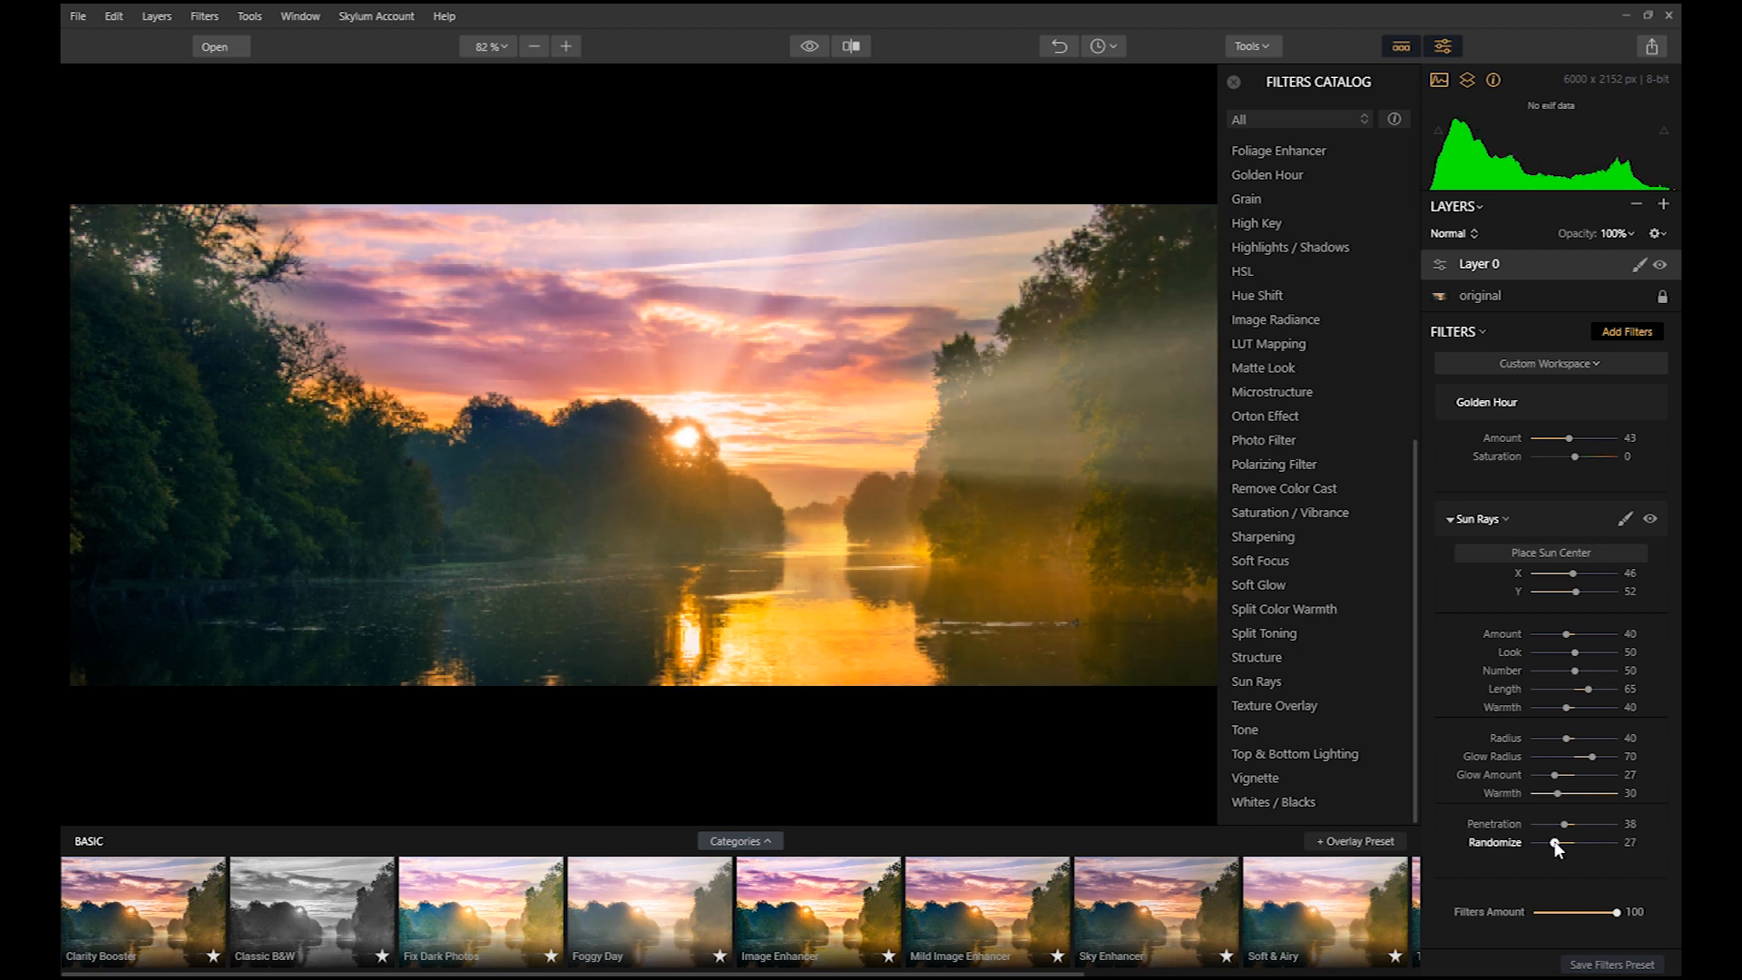